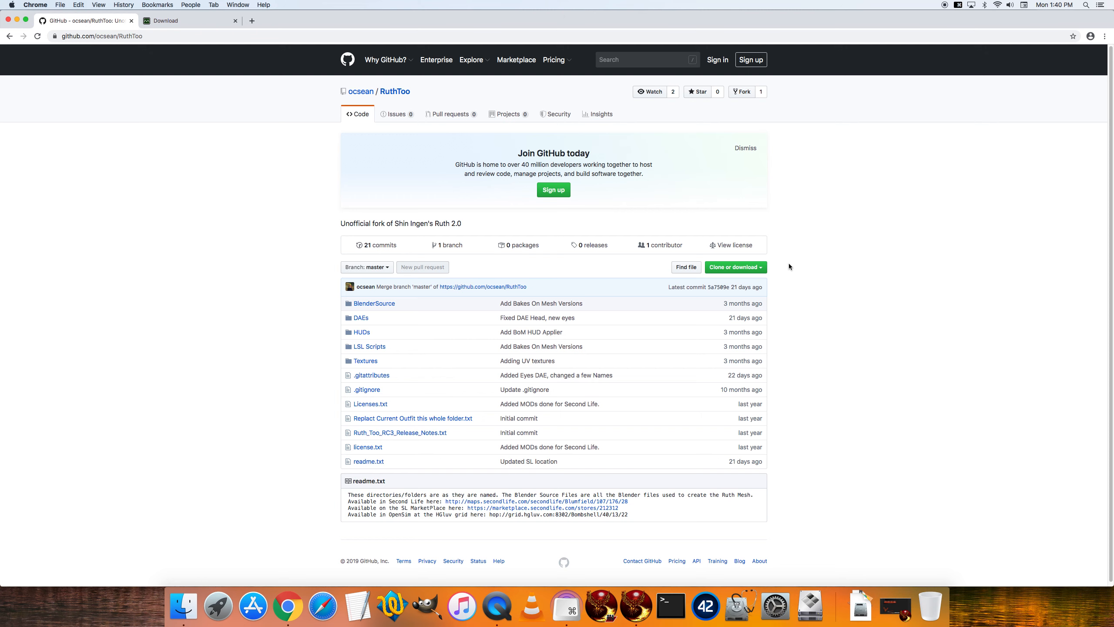
# Step: Try to download the RuthToo repository as a ZIP into the desktop's RuthToo Tutorial folder, cancelling the save
pyautogui.click(148, 36)
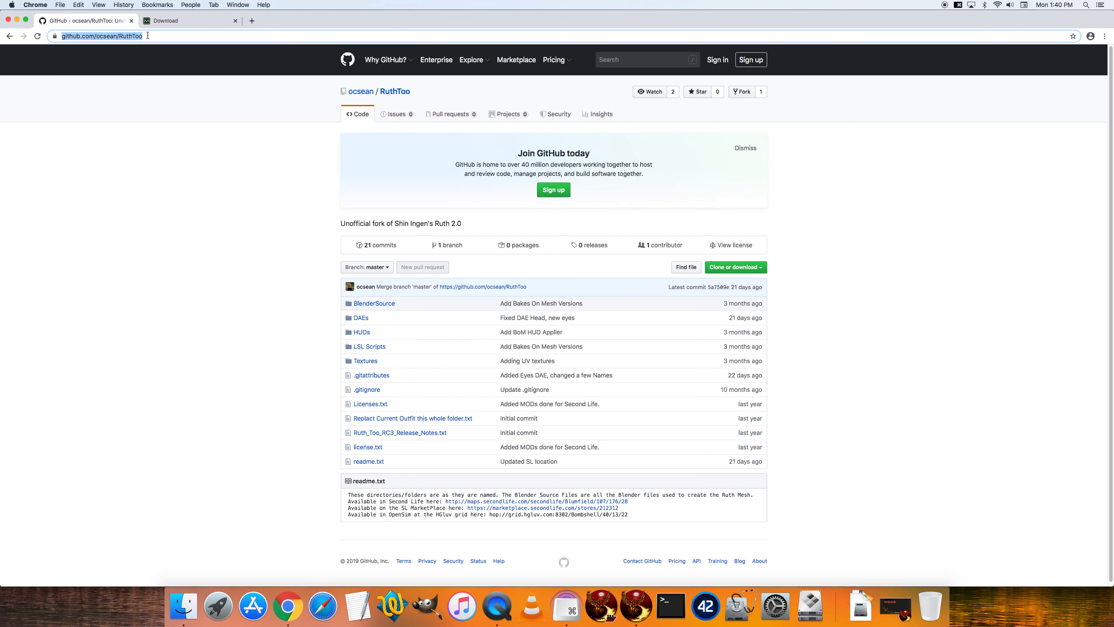
pyautogui.click(233, 198)
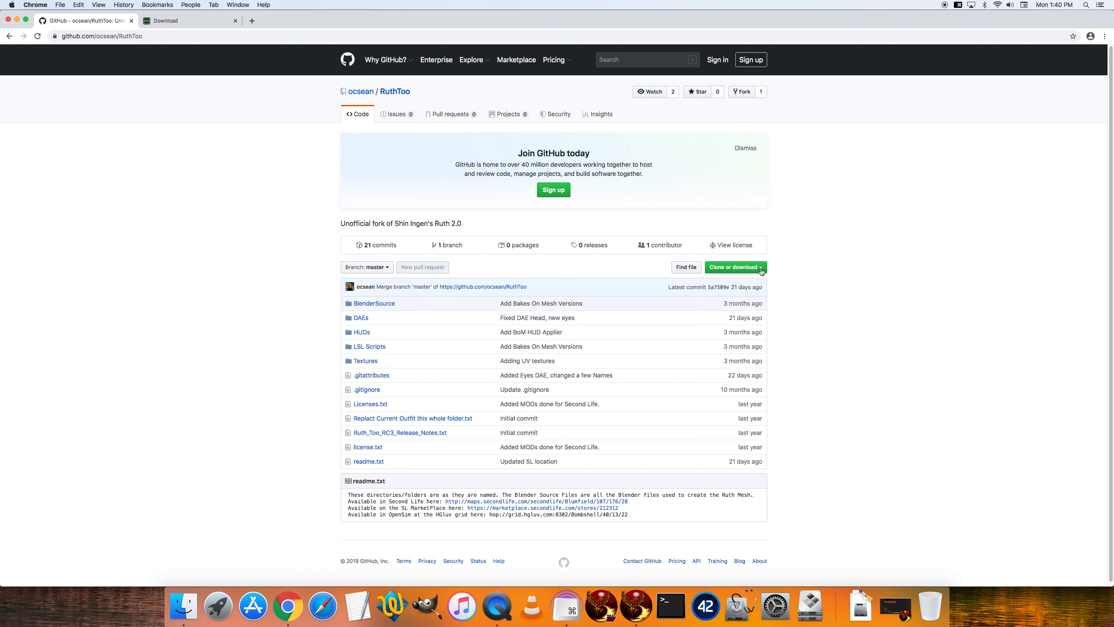
pyautogui.click(735, 267)
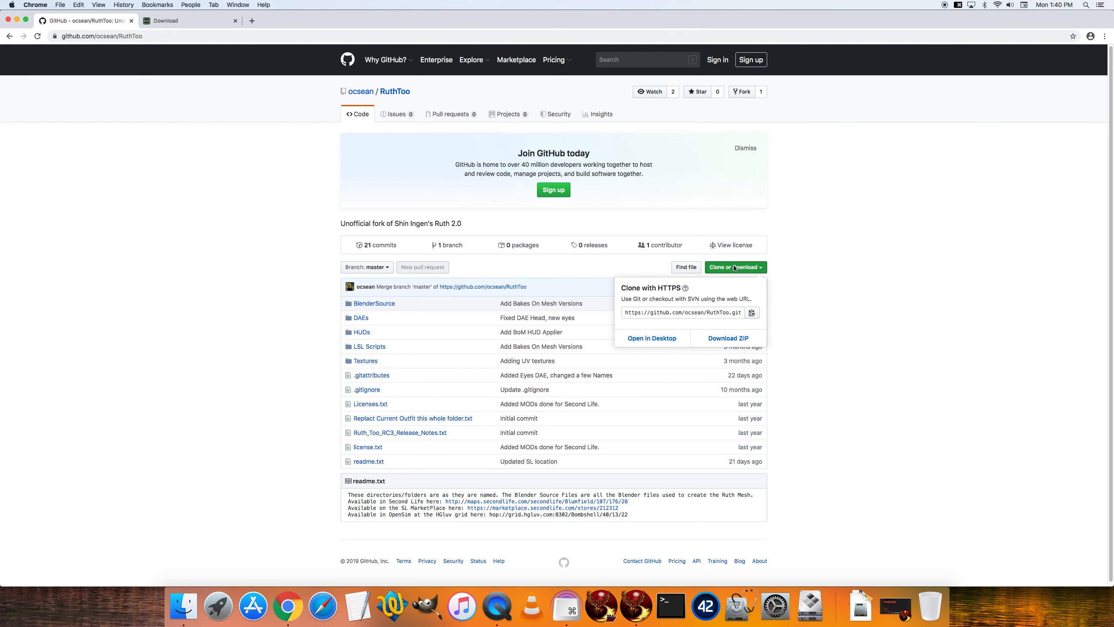
pyautogui.click(728, 341)
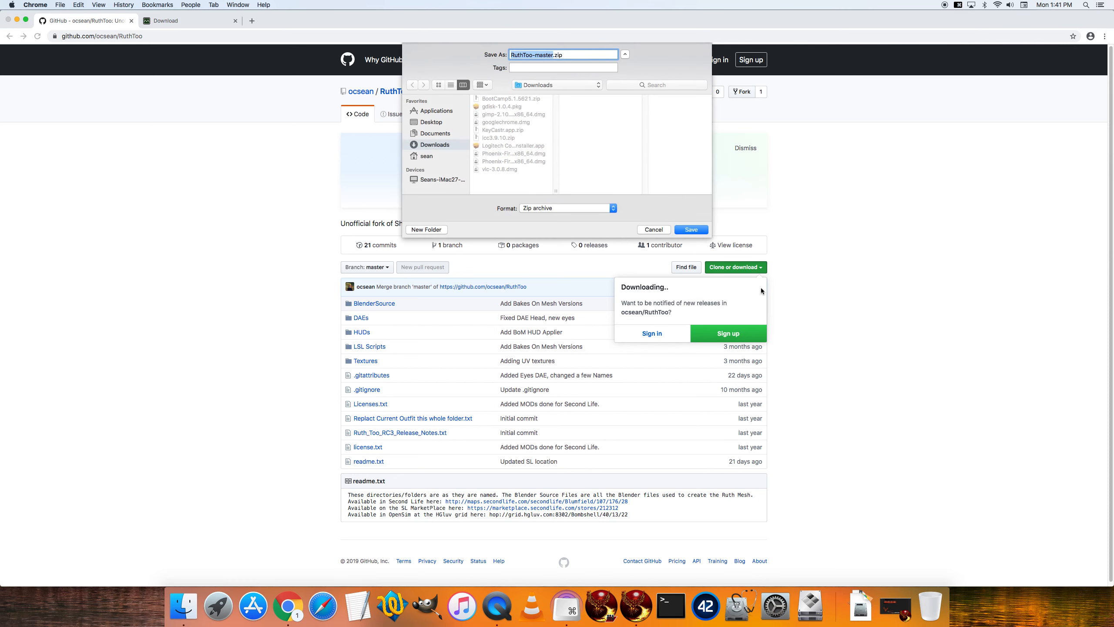
pyautogui.click(431, 124)
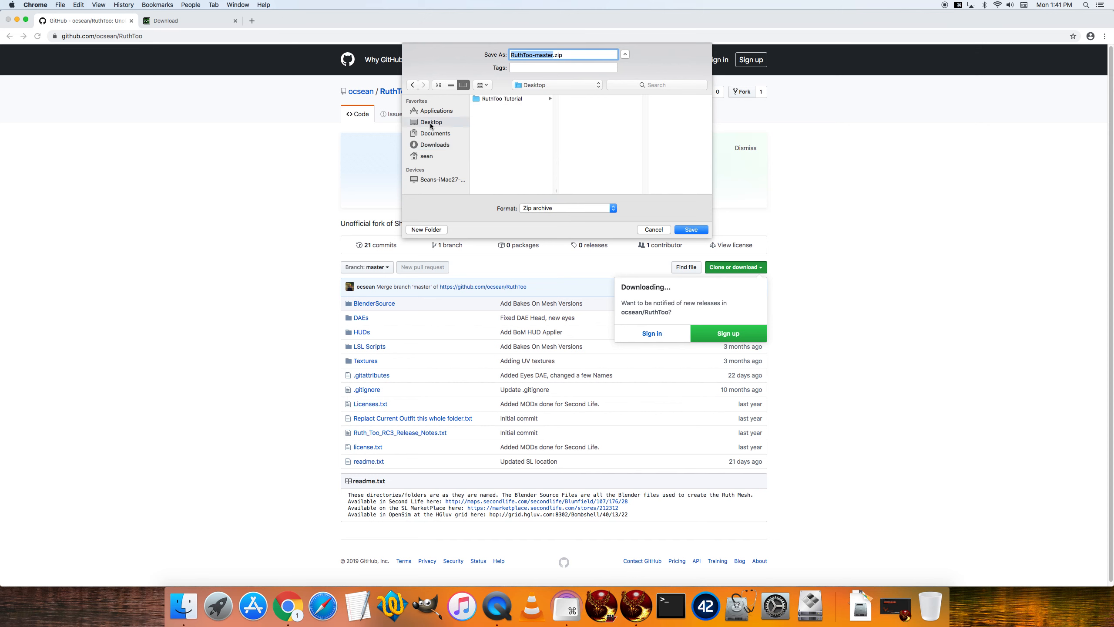
pyautogui.click(504, 100)
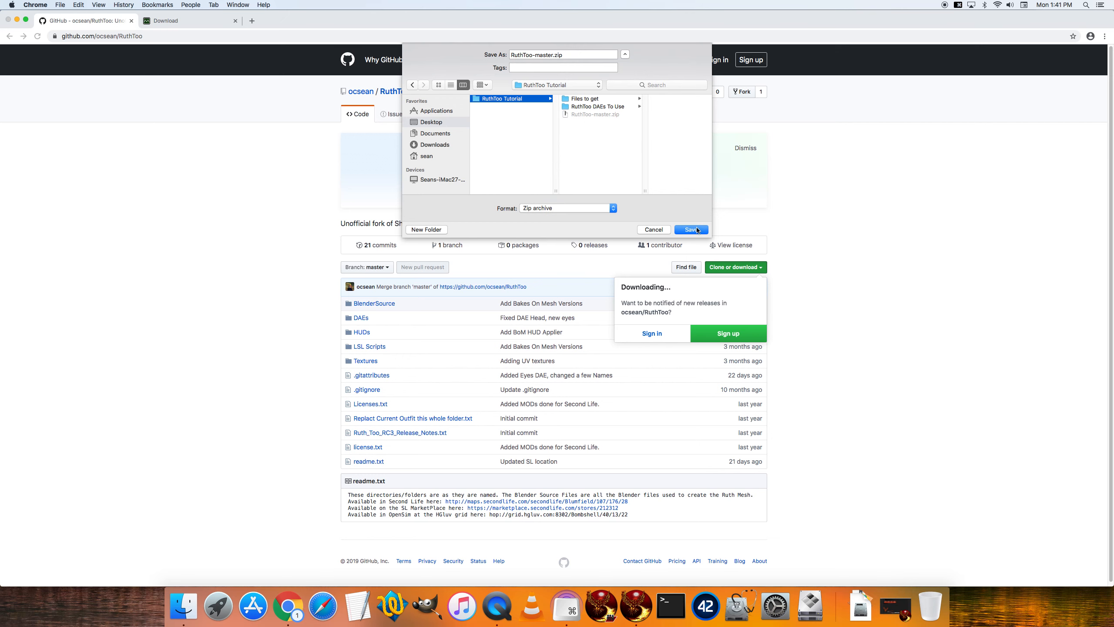
pyautogui.click(652, 229)
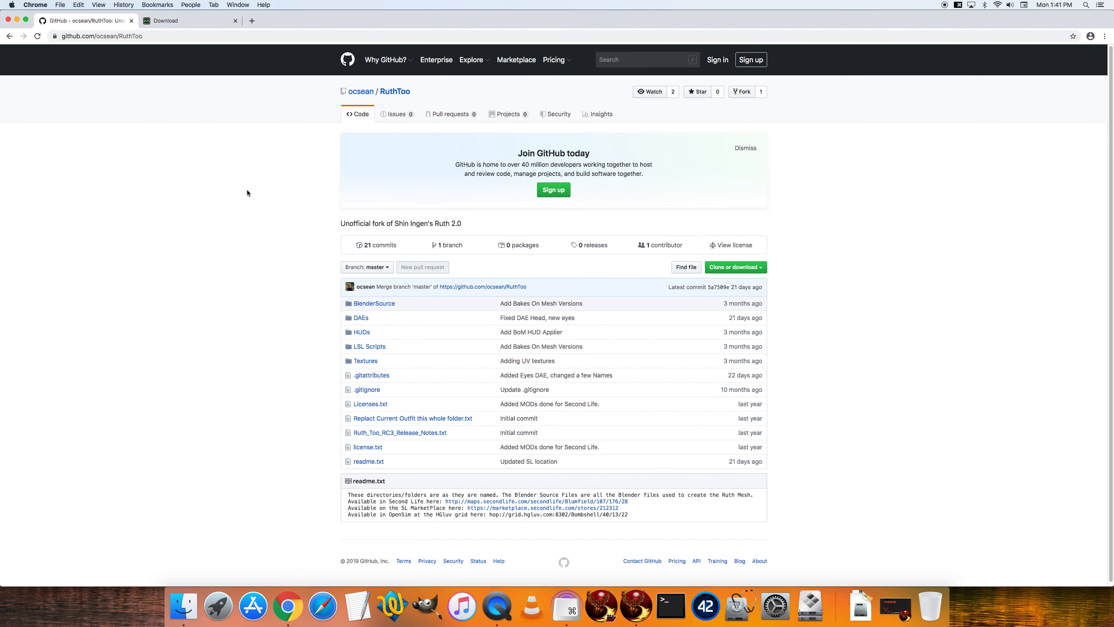
# Step: Switch to Finder and extract RuthToo-master.zip in the RuthToo Tutorial folder
pyautogui.press('super+Tab')
pyautogui.click(17, 19)
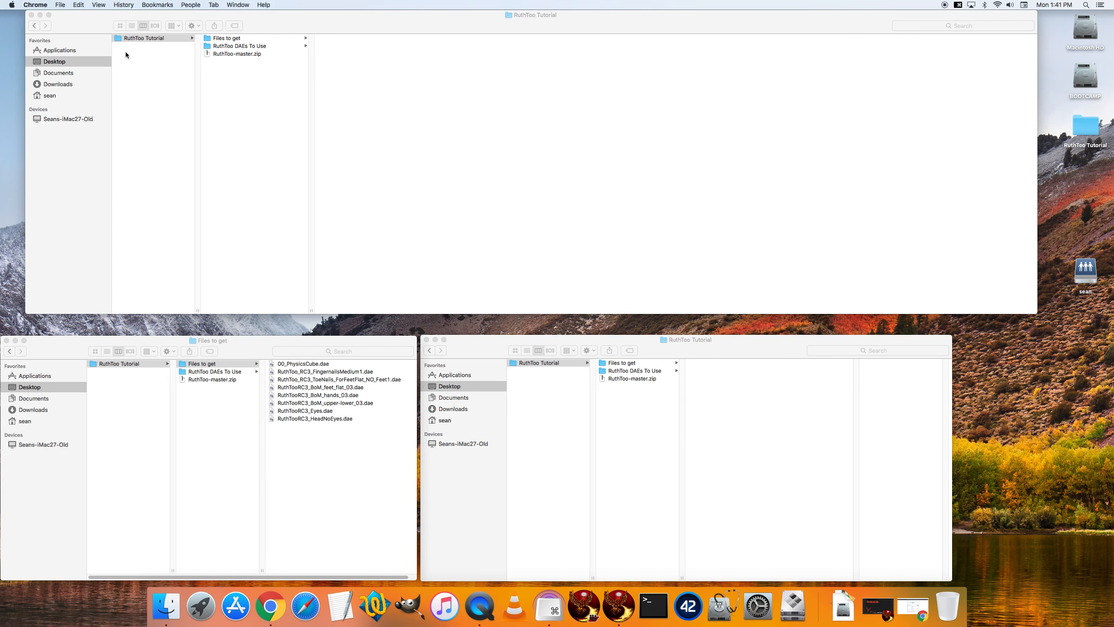
pyautogui.click(251, 84)
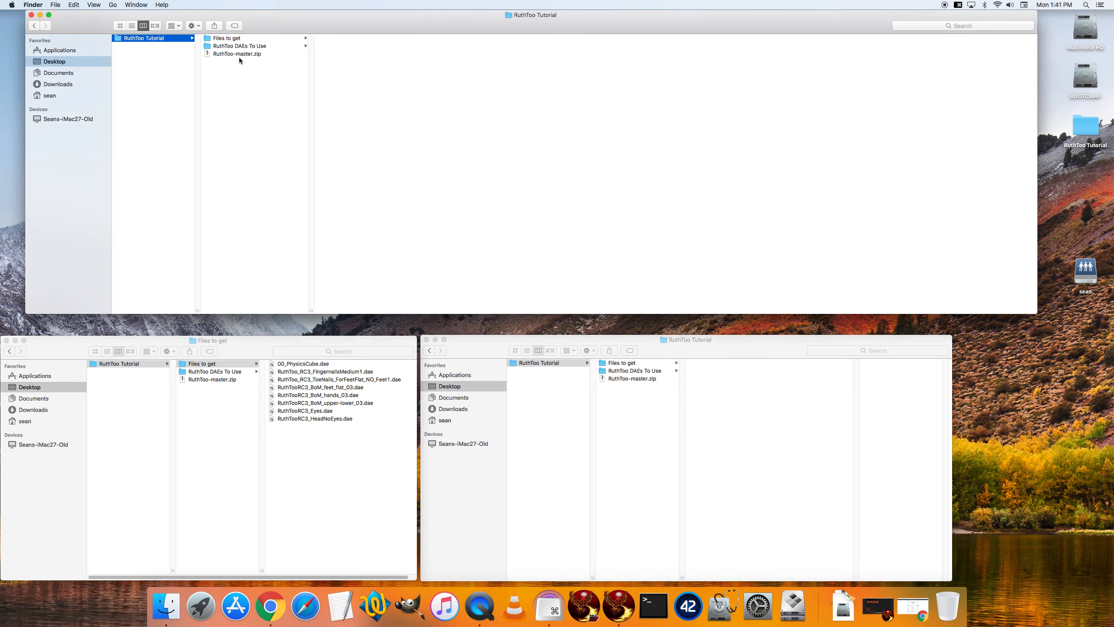
pyautogui.click(238, 53)
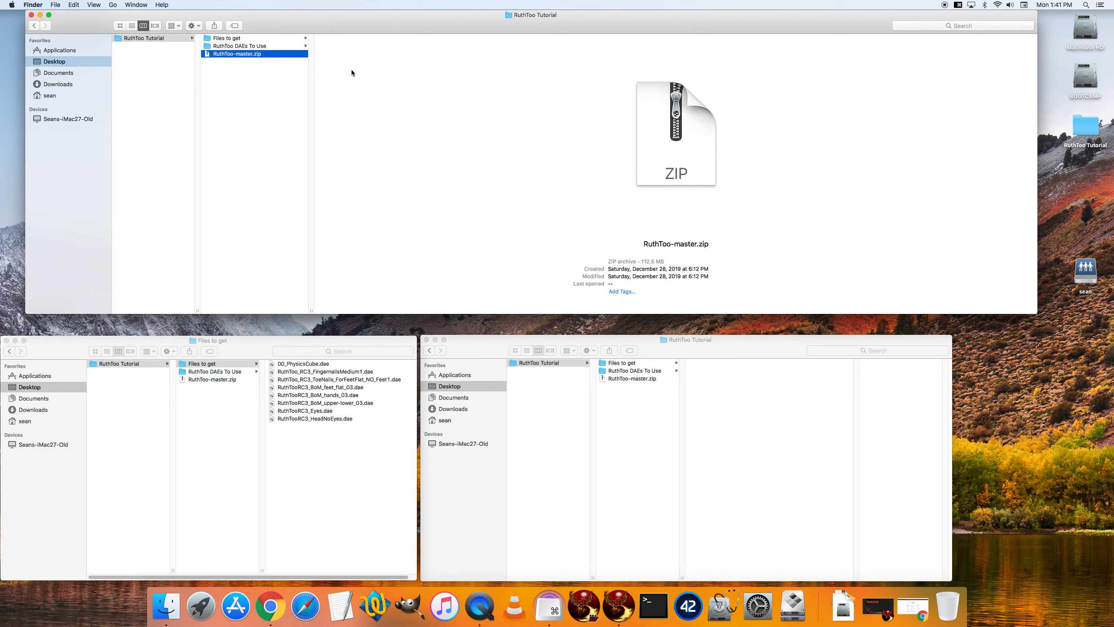
pyautogui.rightClick(664, 150)
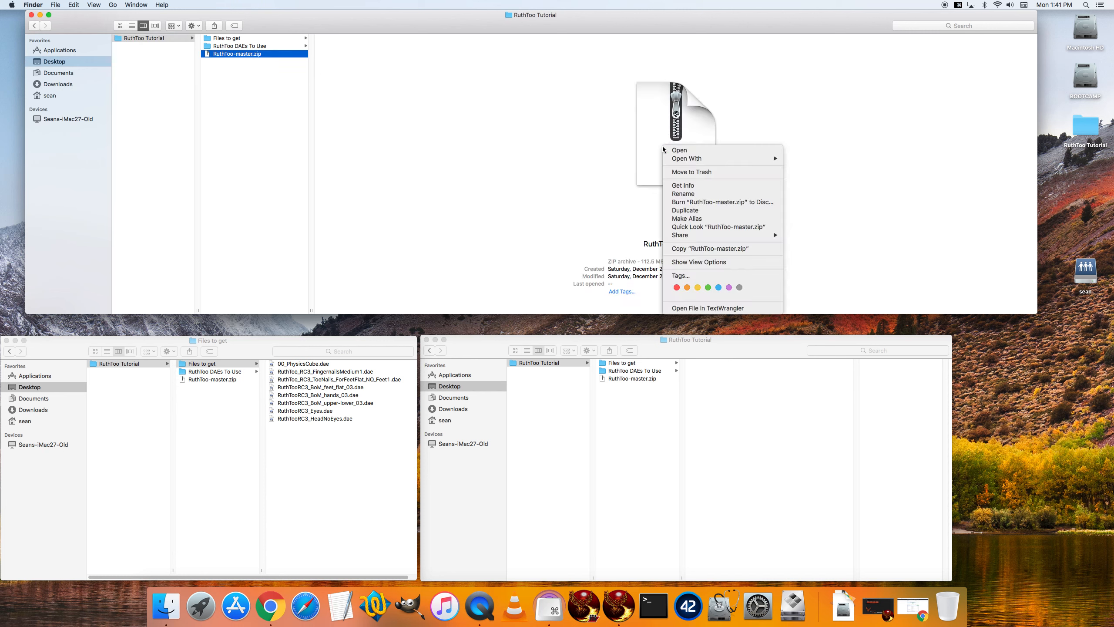
pyautogui.click(689, 153)
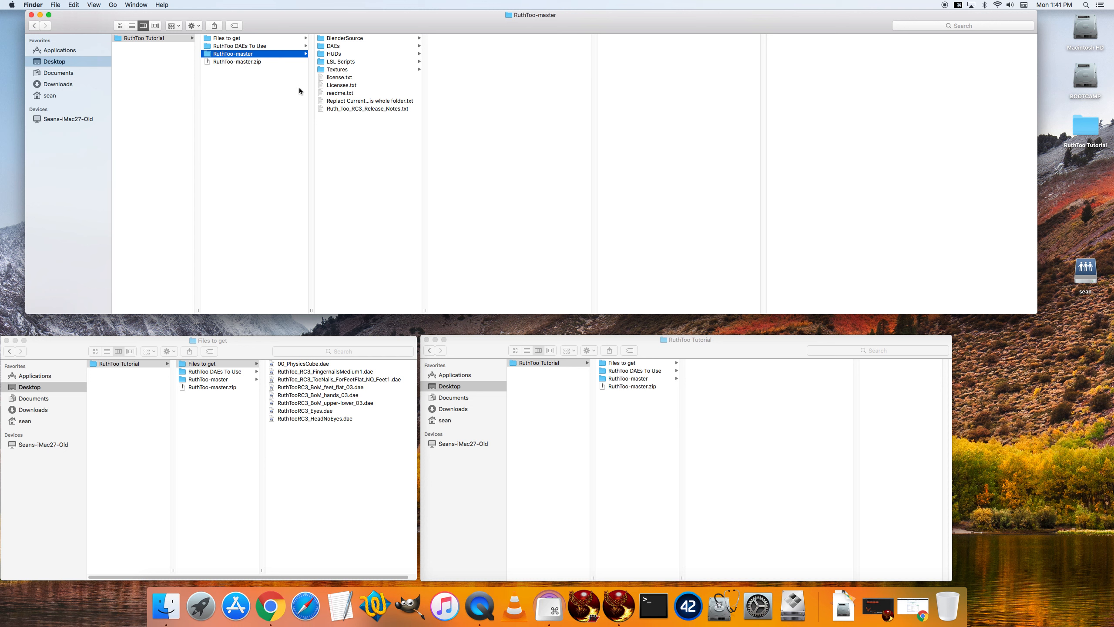
# Step: Open the BakesOnMesh folder inside RuthToo-master's DAEs folder and widen its file list to show the full names
pyautogui.click(334, 46)
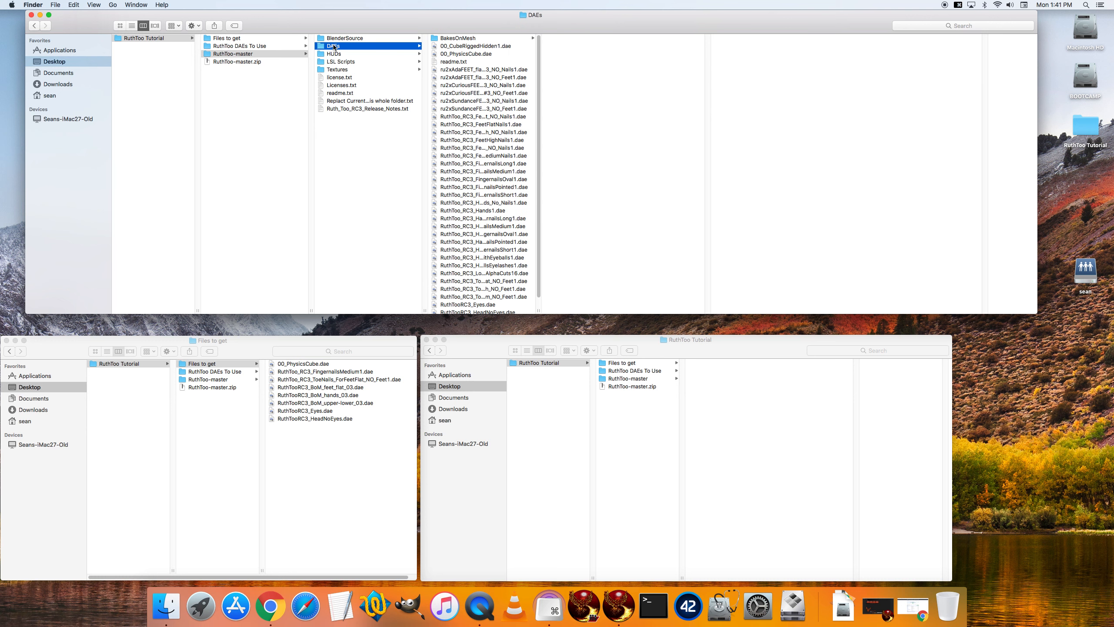
pyautogui.click(472, 40)
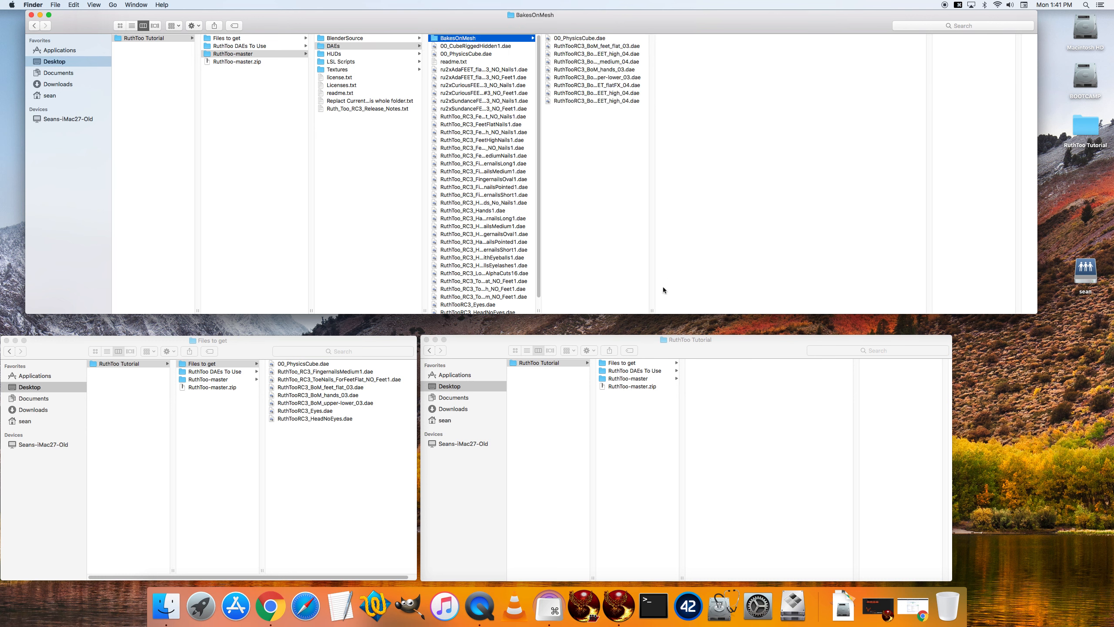
pyautogui.moveTo(652, 310); pyautogui.dragTo(700, 303)
pyautogui.moveTo(614, 169); pyautogui.dragTo(589, 32)
pyautogui.click(605, 132)
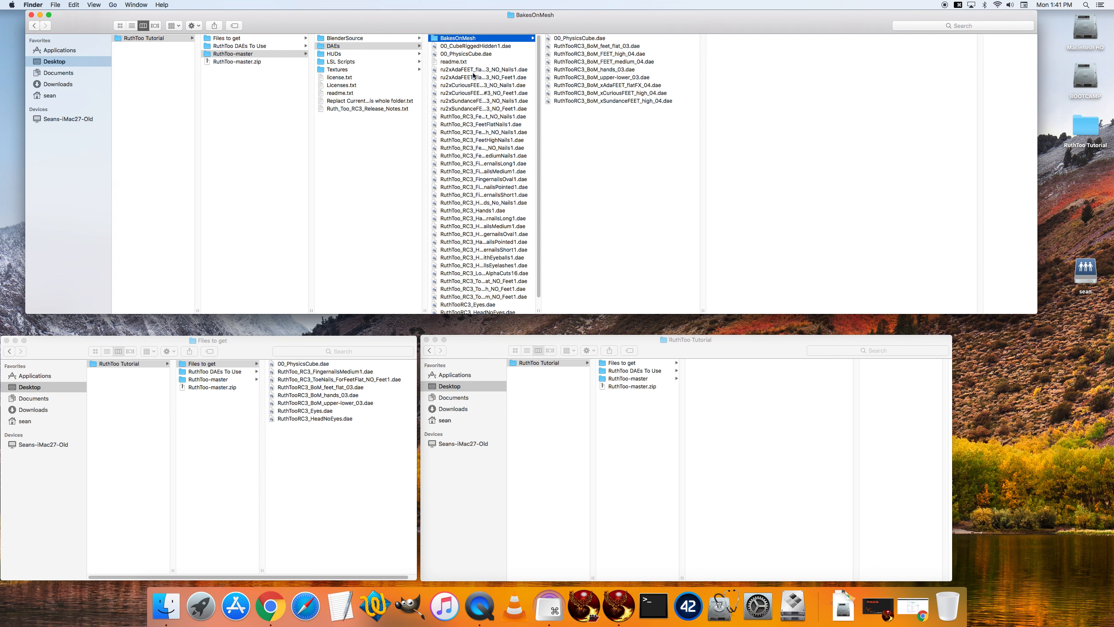
# Step: Preview readme.txt in the DAEs folder and return to the BakesOnMesh folder
pyautogui.click(458, 61)
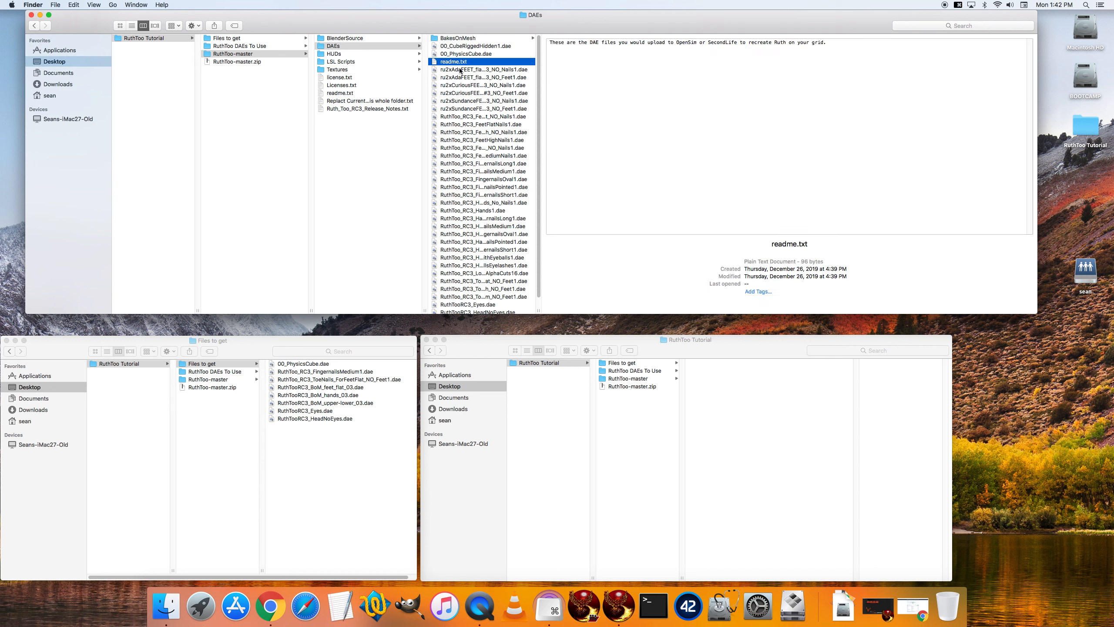
pyautogui.moveTo(462, 179); pyautogui.dragTo(460, 61)
pyautogui.click(460, 62)
pyautogui.click(456, 39)
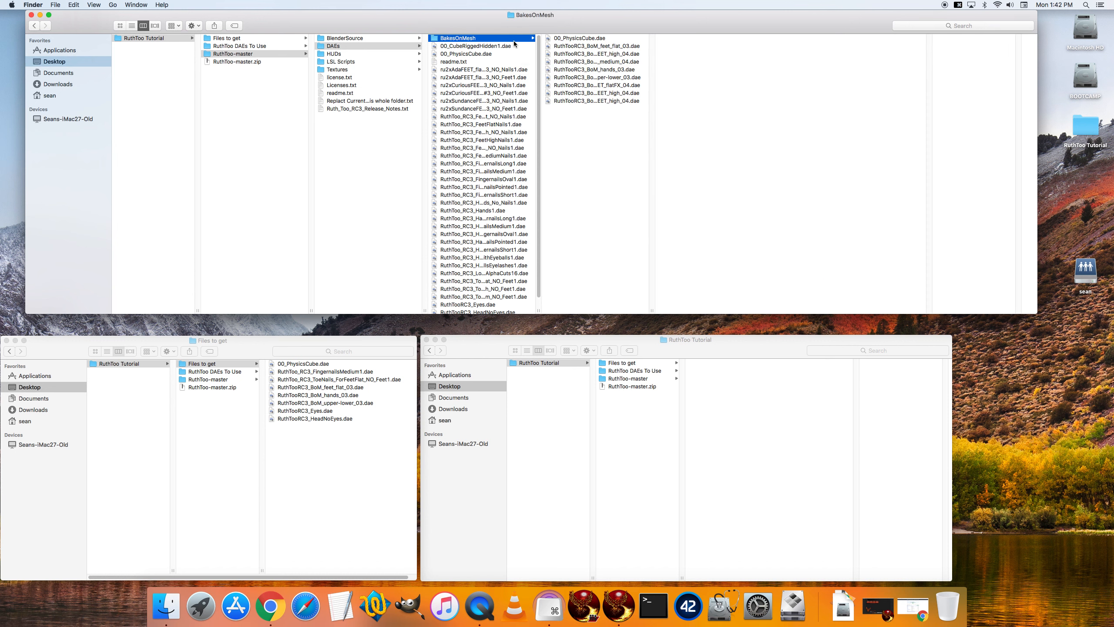
# Step: Copy 00_PhysicsCube.dae, RuthTooRC3_BoM_feet_flat_03.dae, RuthTooRC3_BoM_hands_03.dae and RuthTooRC3_BoM_upper-lower_03.dae from BakesOnMesh into the RuthToo DAEs To Use folder
pyautogui.click(589, 39)
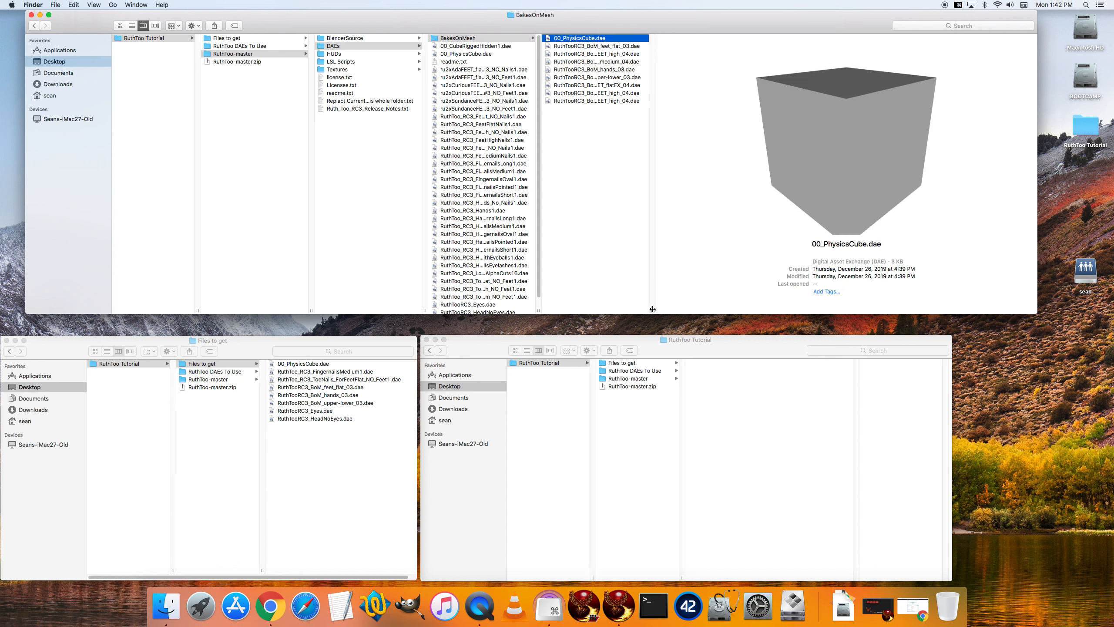
pyautogui.moveTo(652, 310); pyautogui.dragTo(702, 303)
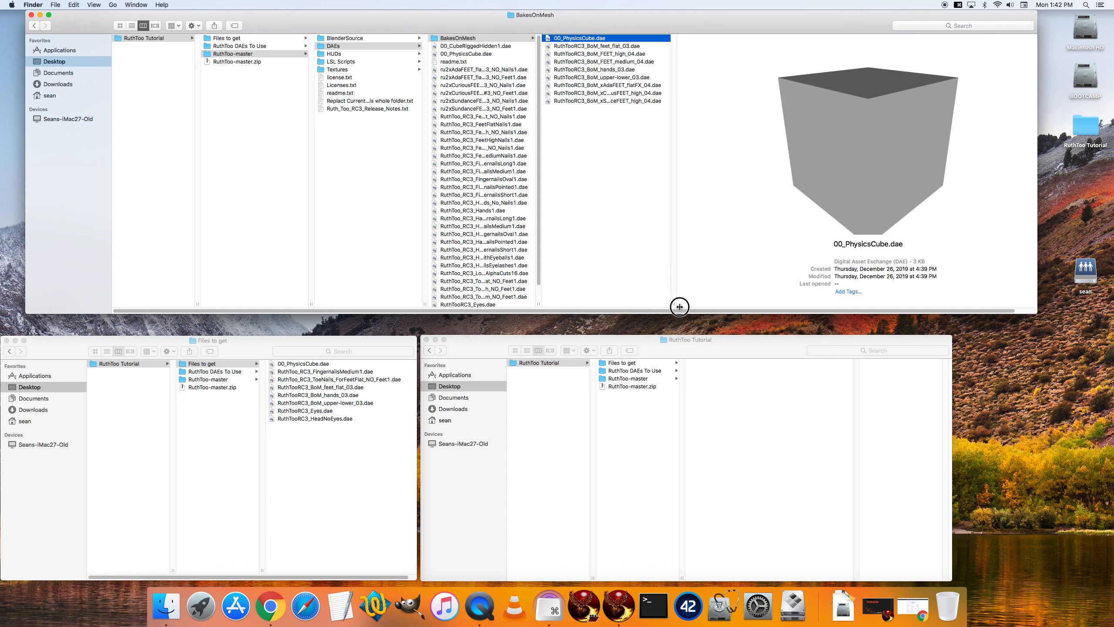
pyautogui.keyDown('shift'); pyautogui.click(606, 47); pyautogui.keyUp('shift')
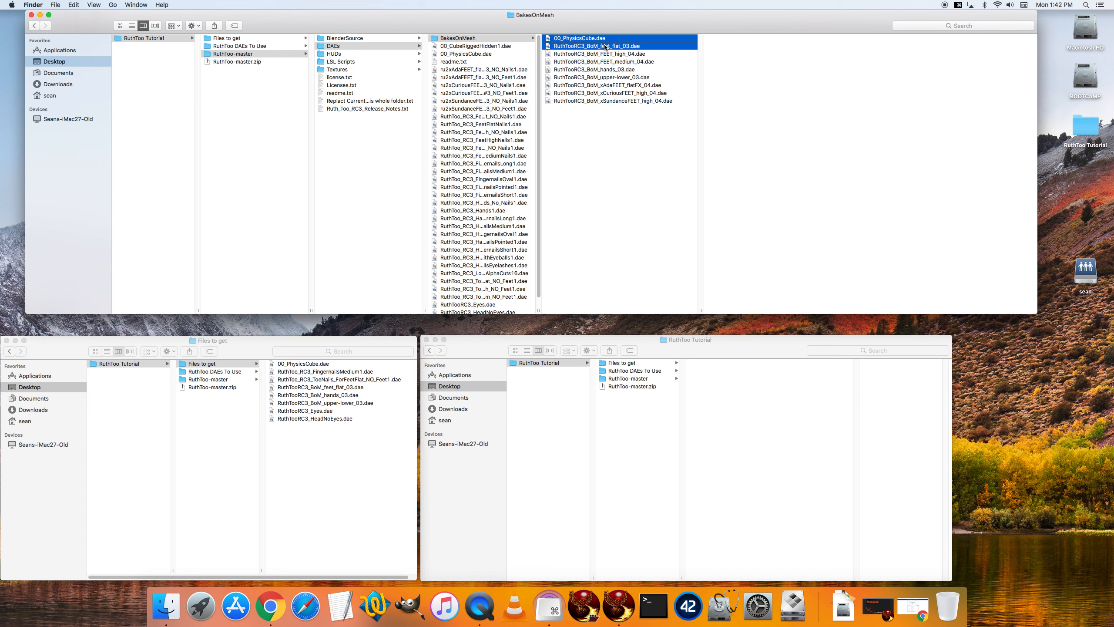
pyautogui.keyDown('super'); pyautogui.click(606, 69); pyautogui.keyUp('super')
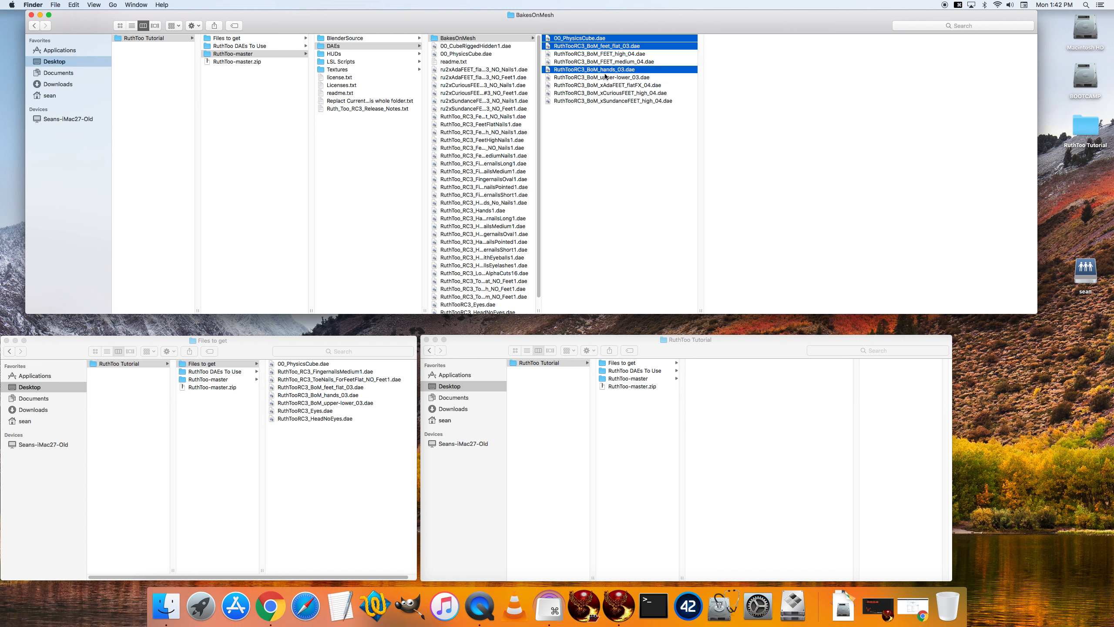
pyautogui.keyDown('super'); pyautogui.click(606, 77); pyautogui.keyUp('super')
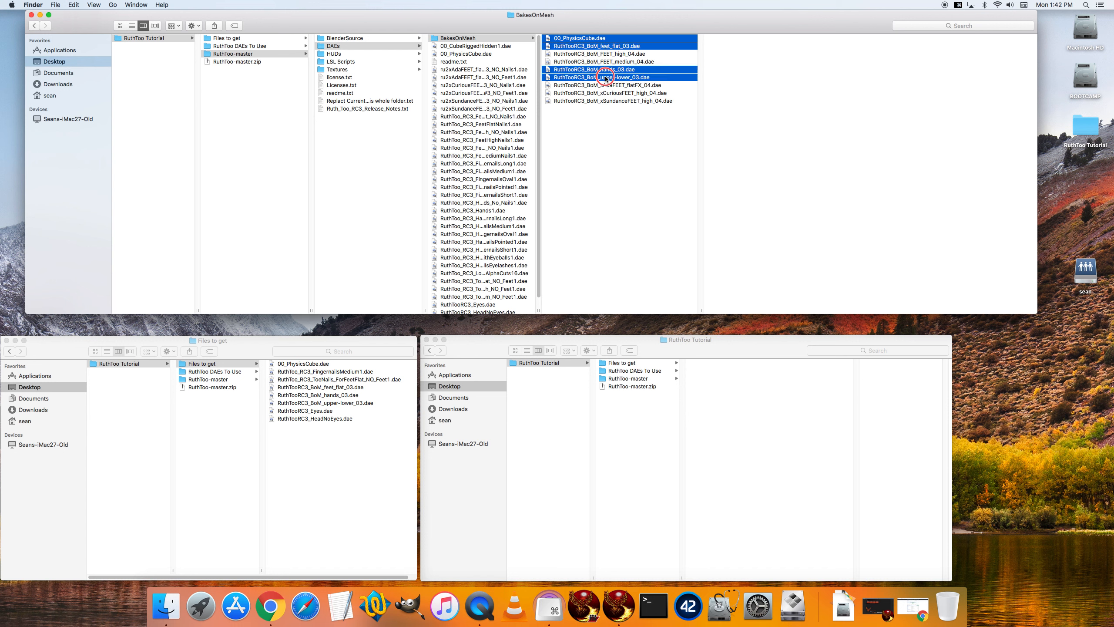
pyautogui.click(641, 450)
pyautogui.click(620, 370)
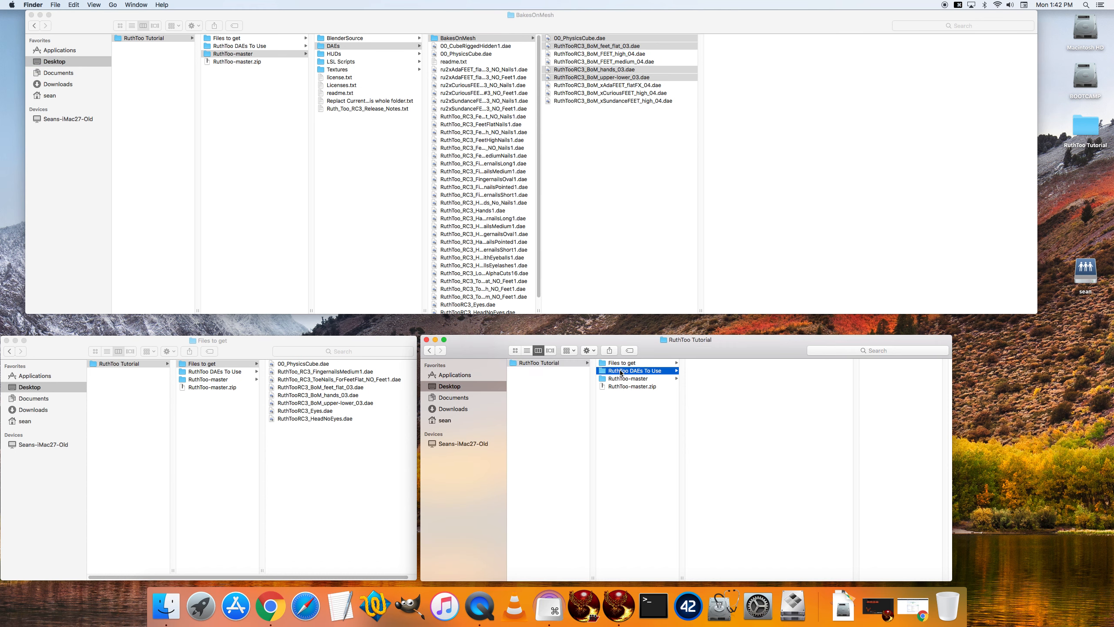
pyautogui.moveTo(773, 575); pyautogui.dragTo(817, 565)
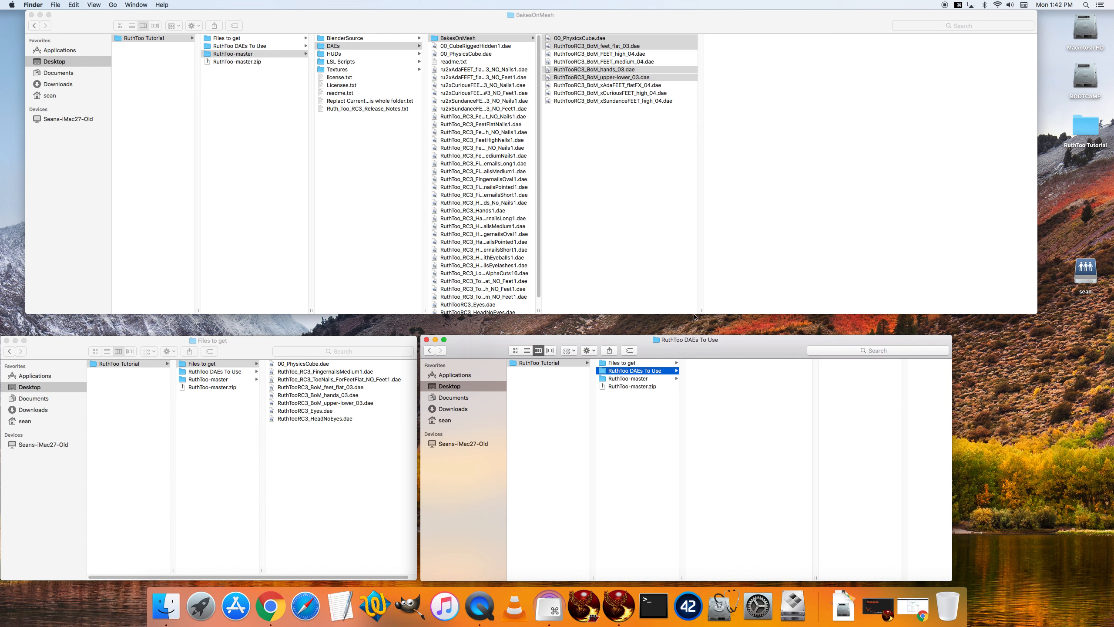
pyautogui.click(577, 15)
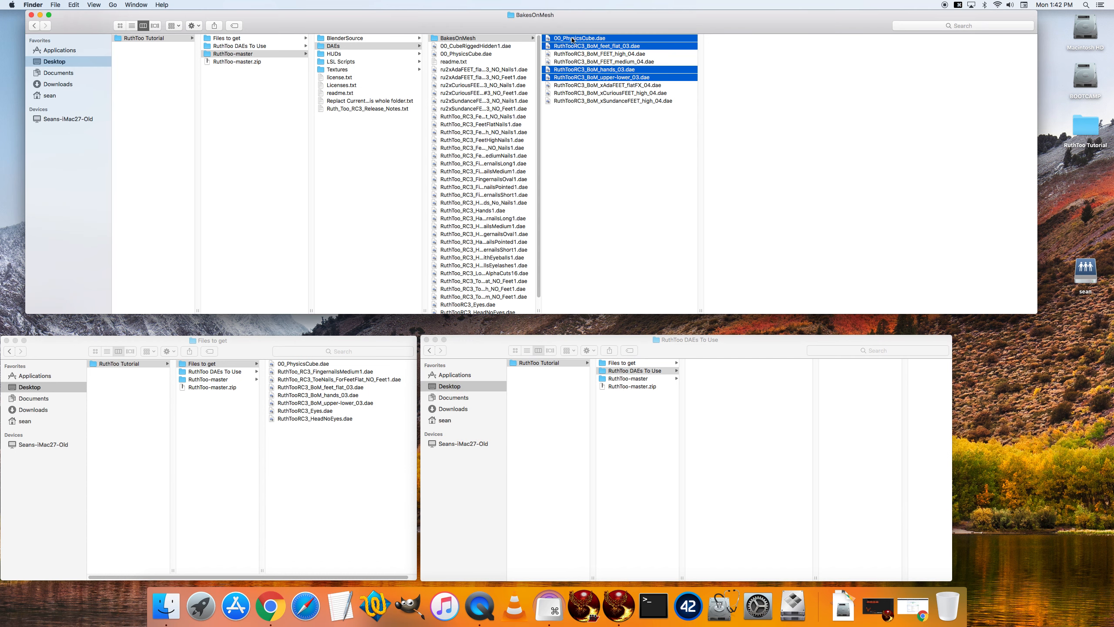
pyautogui.rightClick(573, 40)
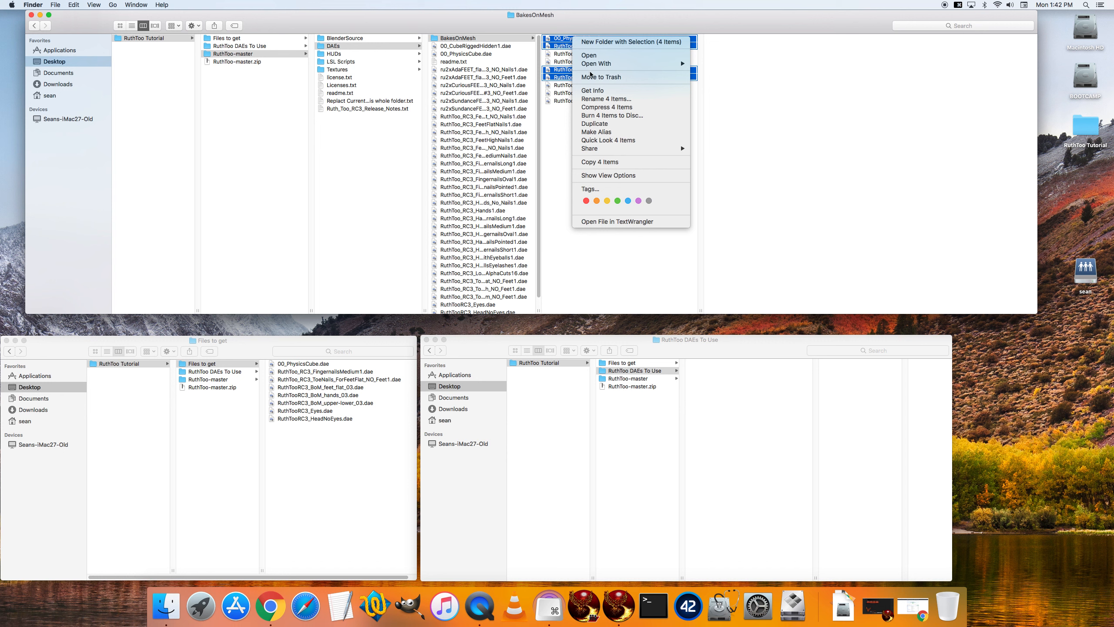
pyautogui.click(604, 162)
pyautogui.rightClick(716, 410)
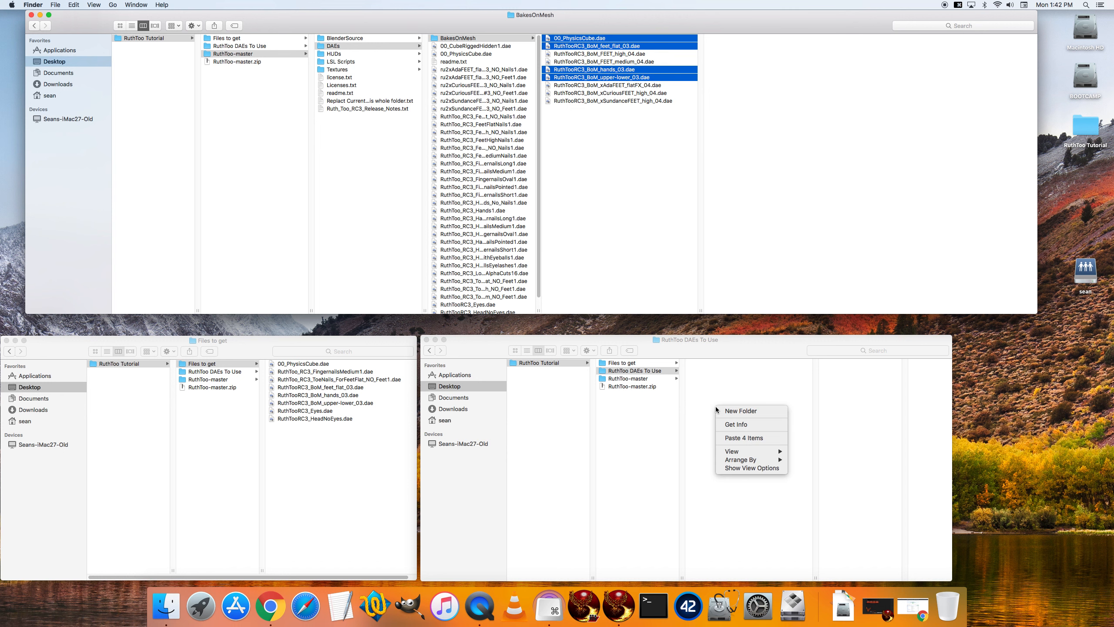
pyautogui.click(737, 438)
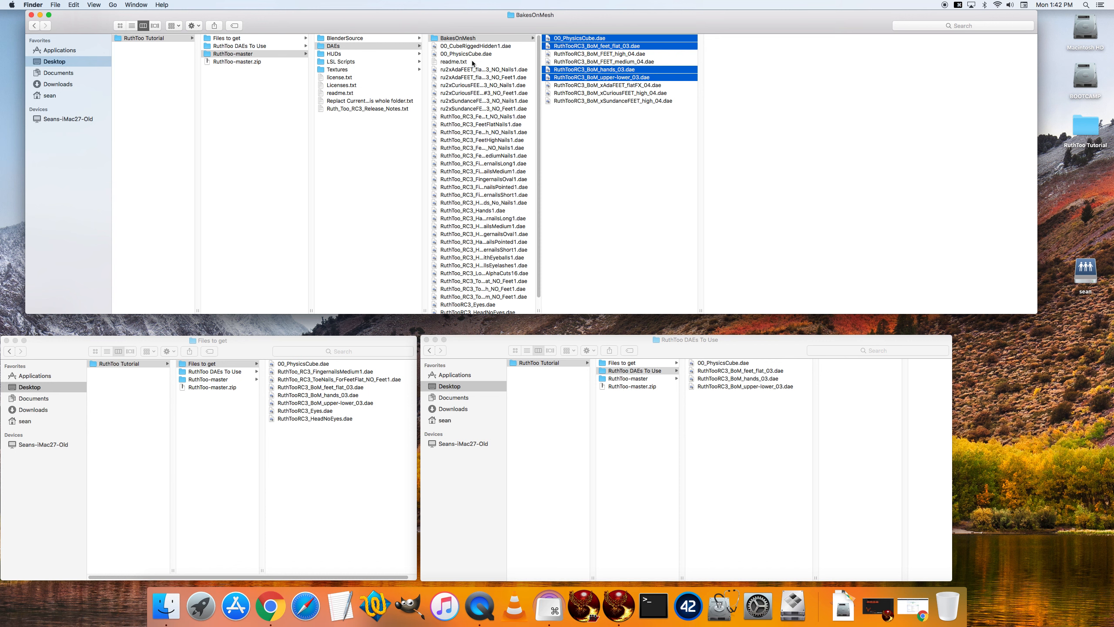
# Step: Return to RuthToo-master's DAEs folder and widen its file list to show the full names
pyautogui.click(515, 266)
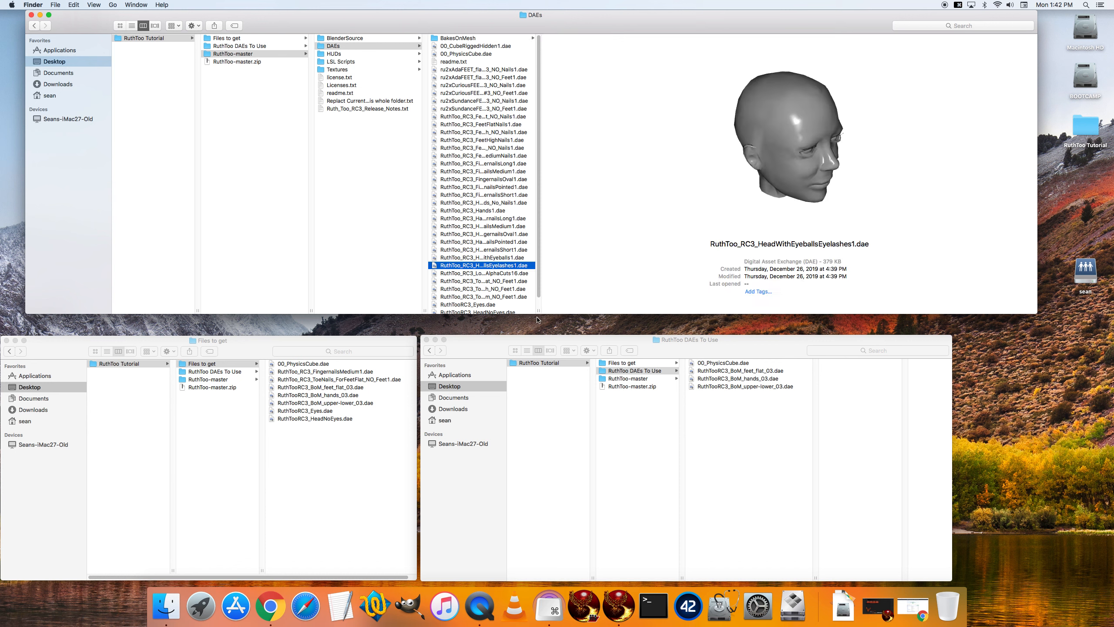
pyautogui.moveTo(539, 310); pyautogui.dragTo(600, 308)
pyautogui.scroll(-2, 551, 248)
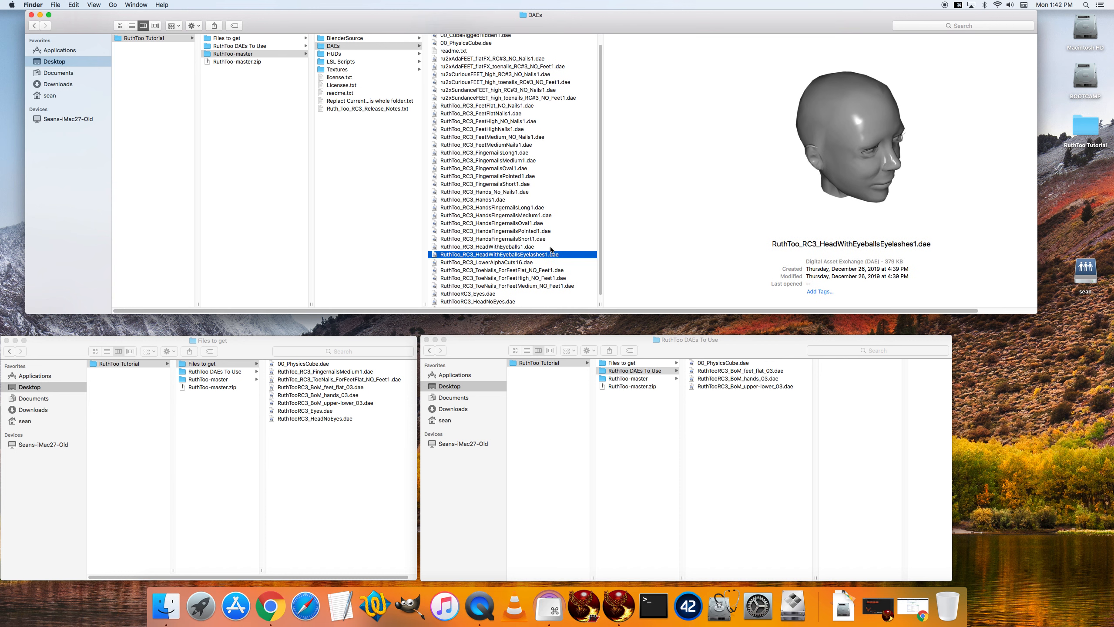
# Step: Copy RuthToo_RC3_FingernailsMedium1.dae, RuthToo_RC3_ToeNails_ForFeetFlat_NO_Feet1.dae, RuthTooRC3_Eyes.dae and RuthTooRC3_HeadNoEyes.dae from DAEs into the RuthToo DAEs To Use folder
pyautogui.click(492, 296)
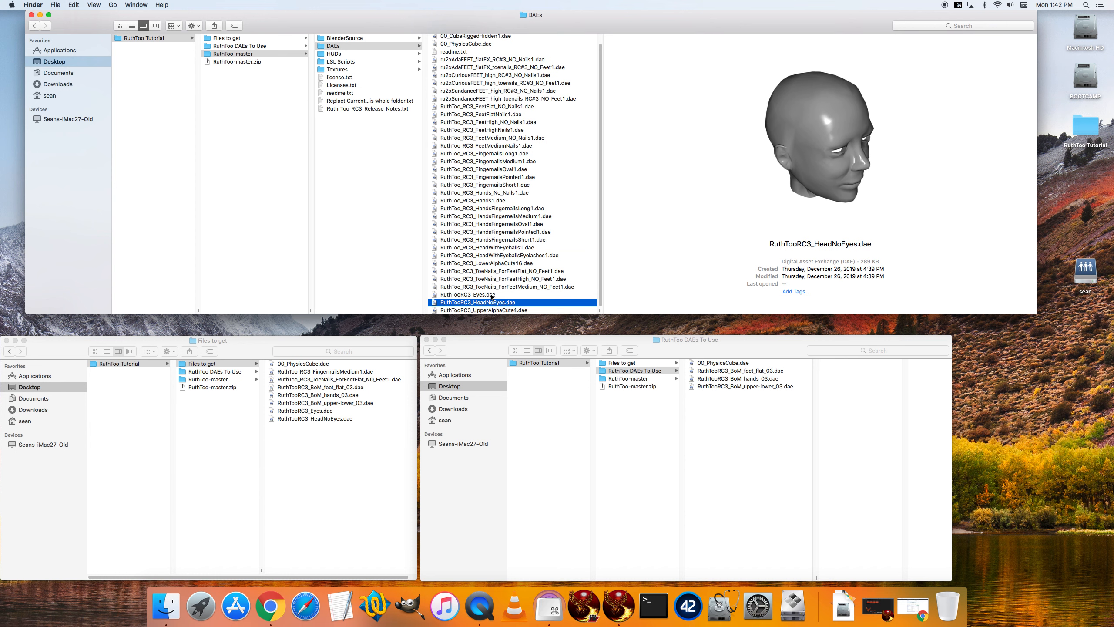
pyautogui.keyDown('super'); pyautogui.click(487, 294); pyautogui.keyUp('super')
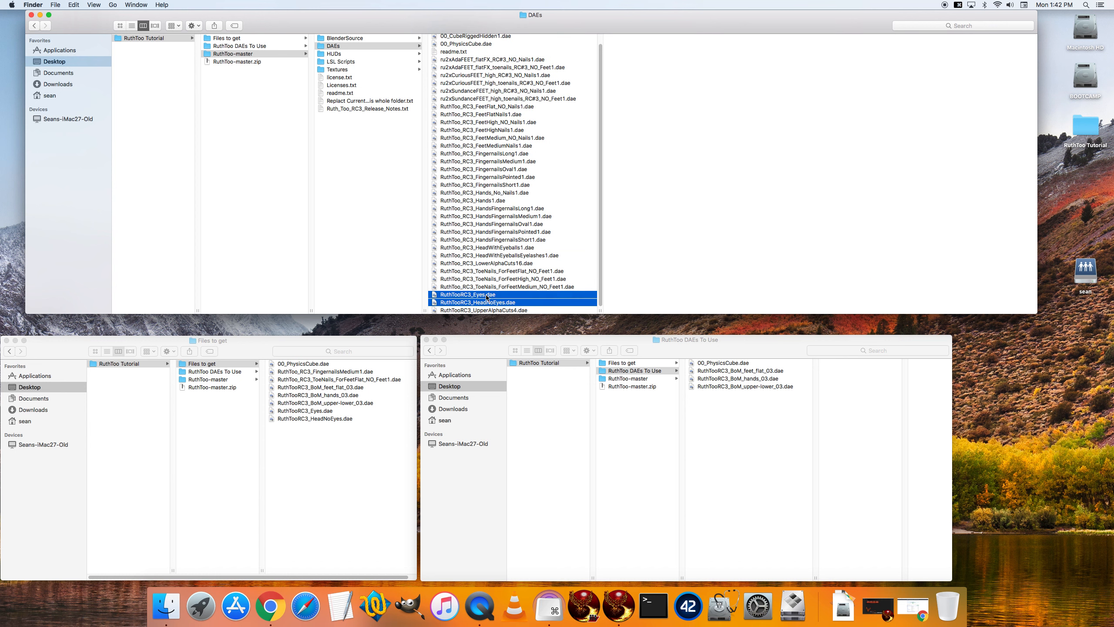
pyautogui.keyDown('super'); pyautogui.click(512, 272); pyautogui.keyUp('super')
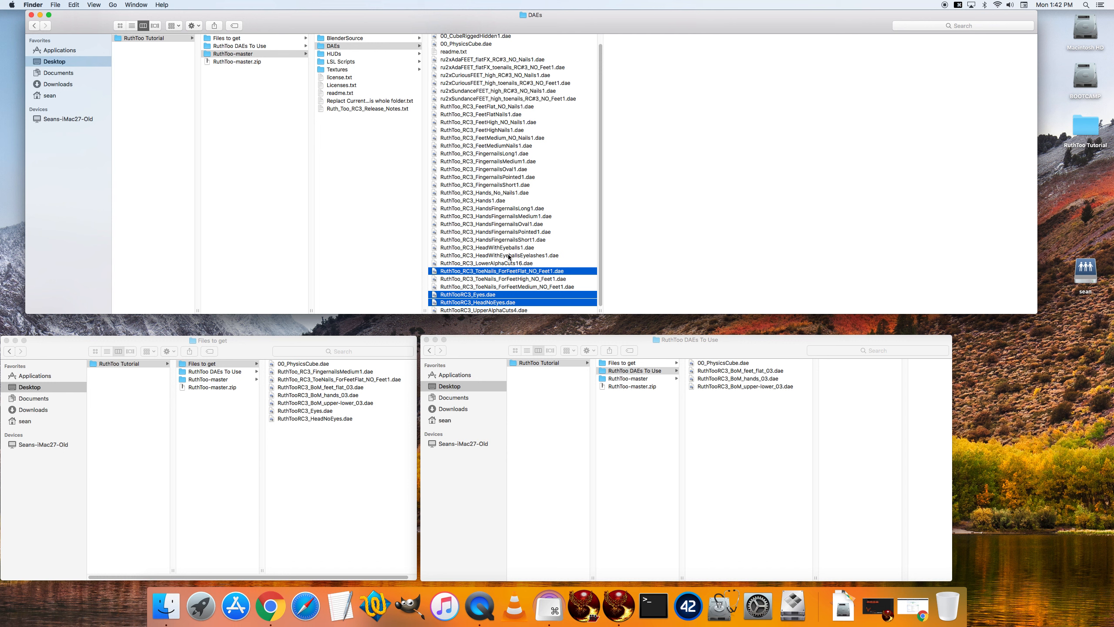
pyautogui.keyDown('super'); pyautogui.click(499, 162); pyautogui.keyUp('super')
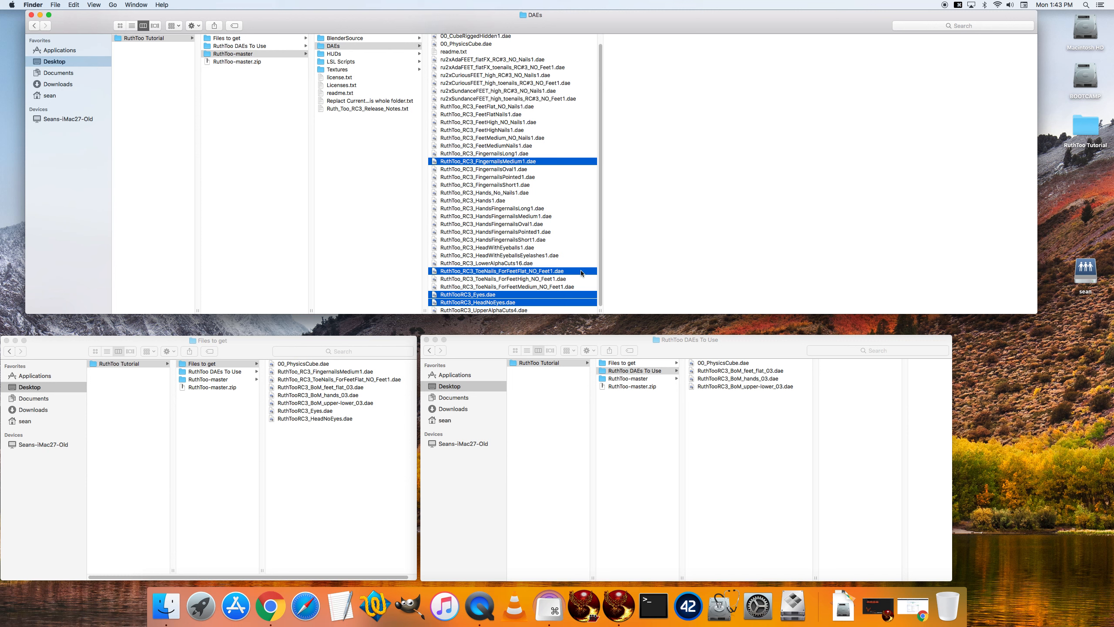
pyautogui.rightClick(517, 272)
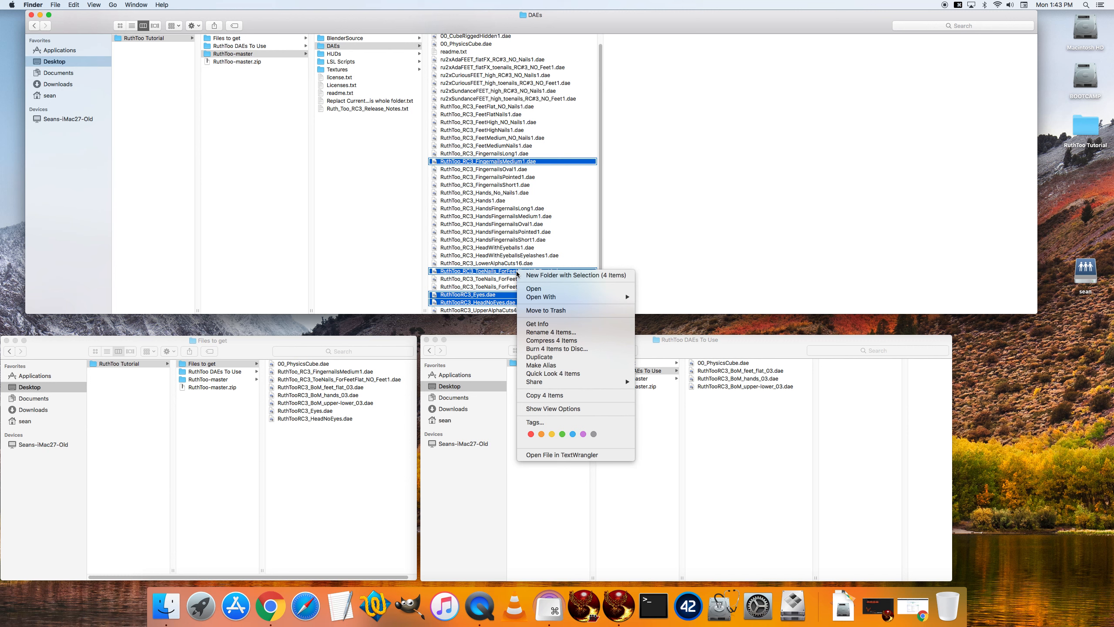
pyautogui.click(548, 394)
pyautogui.click(736, 464)
pyautogui.rightClick(737, 466)
pyautogui.click(753, 496)
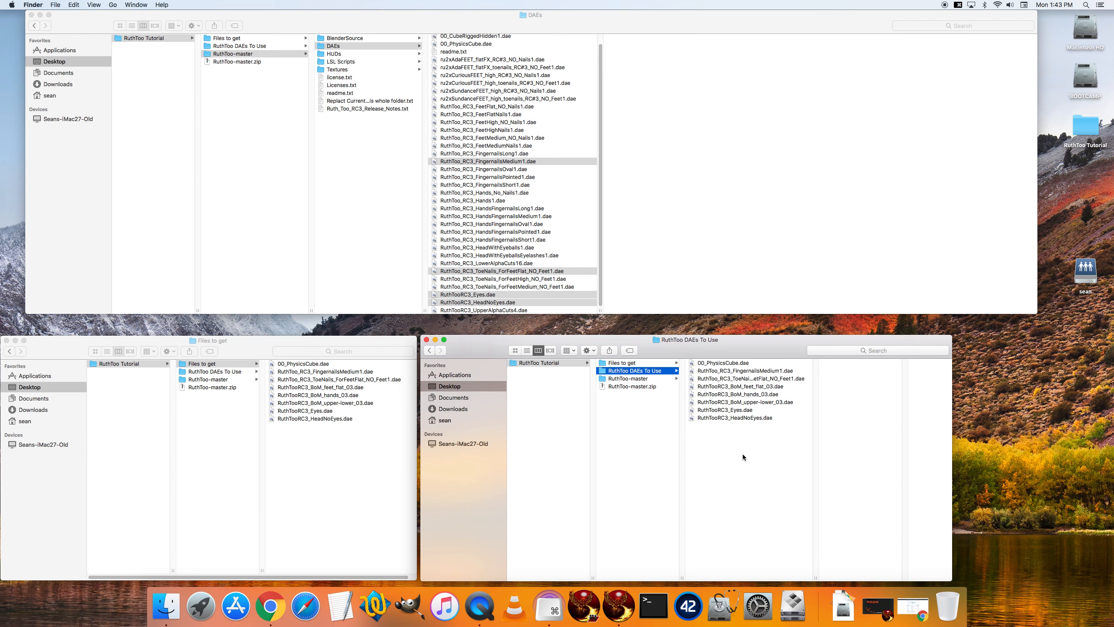
# Step: Widen the file list of the RuthToo DAEs To Use folder to show the full names
pyautogui.click(767, 458)
pyautogui.press('super+a')
pyautogui.click(757, 505)
pyautogui.moveTo(815, 574); pyautogui.dragTo(843, 570)
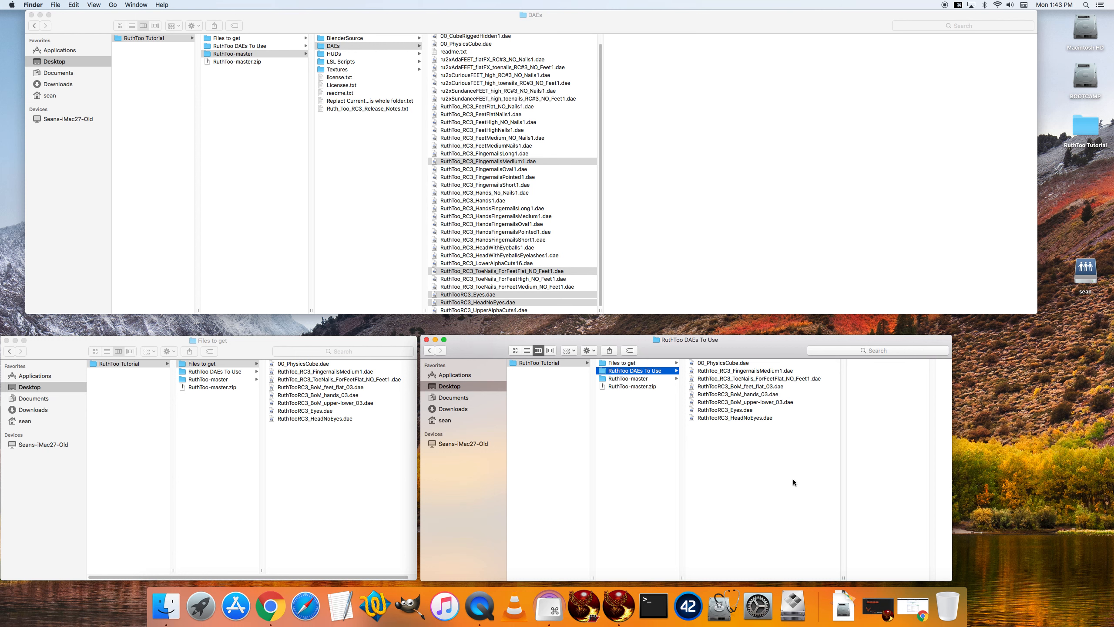
# Step: Switch to Firestorm, log in to the Second Life Beta grid at the last location and view the avatar from the front
pyautogui.click(878, 595)
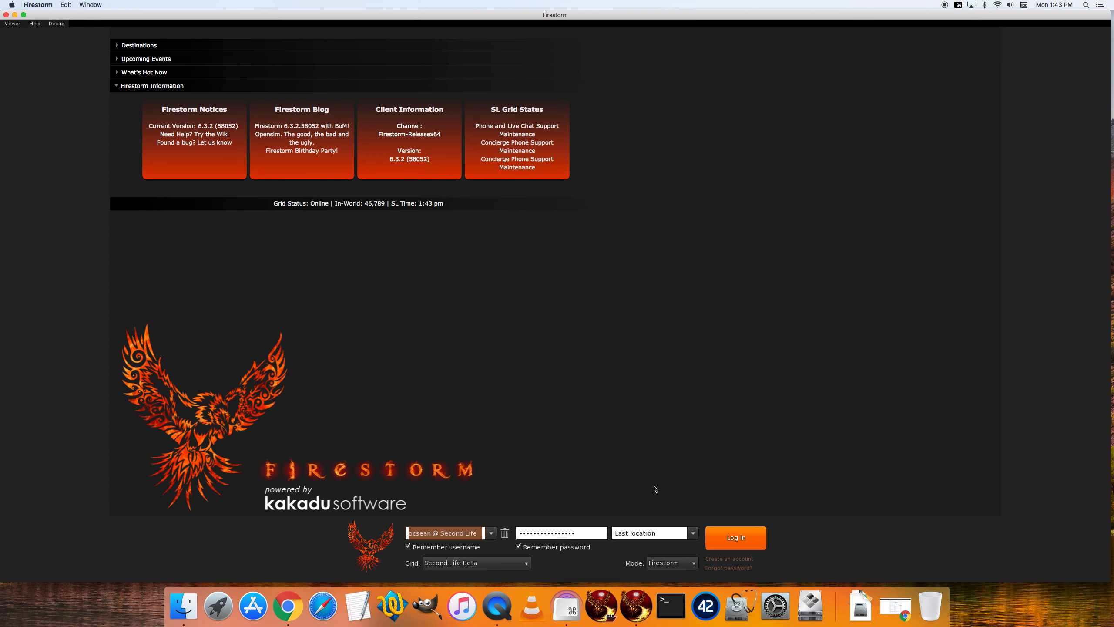
pyautogui.click(736, 537)
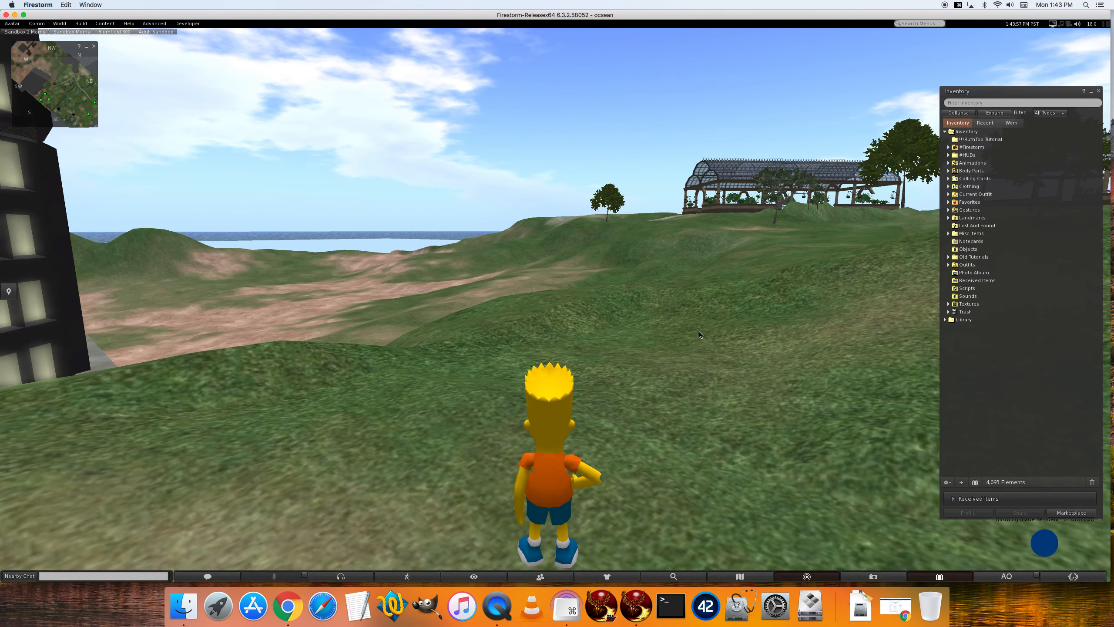
pyautogui.keyDown('alt'); pyautogui.moveTo(542, 488); pyautogui.dragTo(746, 488); pyautogui.keyUp('alt')
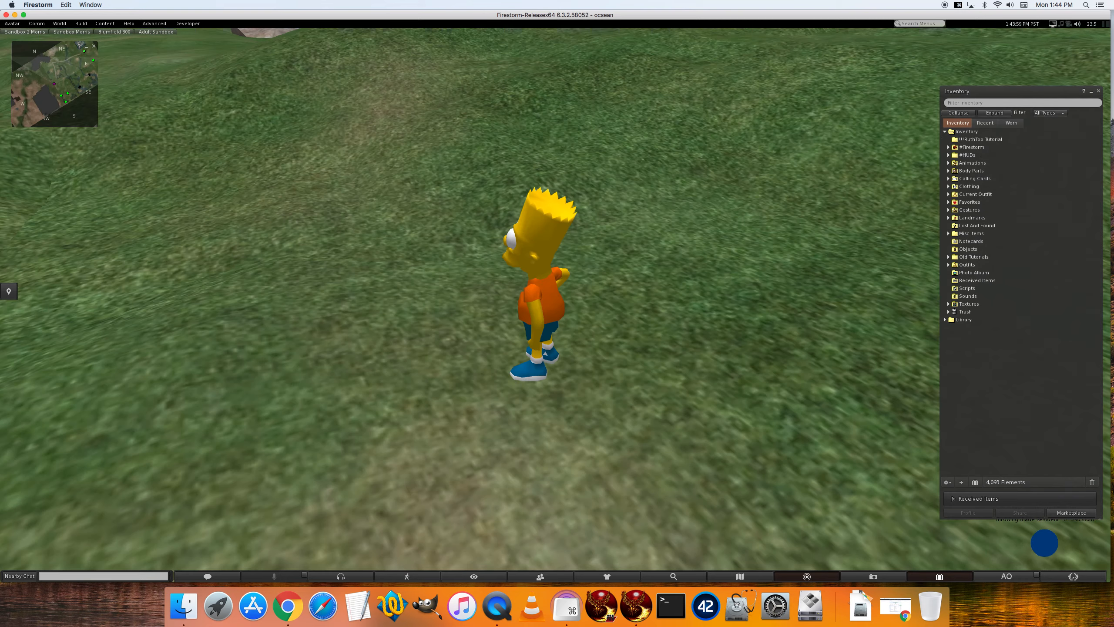
pyautogui.keyDown('ctrl'); pyautogui.keyDown('alt'); pyautogui.moveTo(556, 307); pyautogui.dragTo(785, 246); pyautogui.keyUp('alt'); pyautogui.keyUp('ctrl')
pyautogui.keyDown('alt'); pyautogui.moveTo(557, 300); pyautogui.dragTo(577, 308); pyautogui.keyUp('alt')
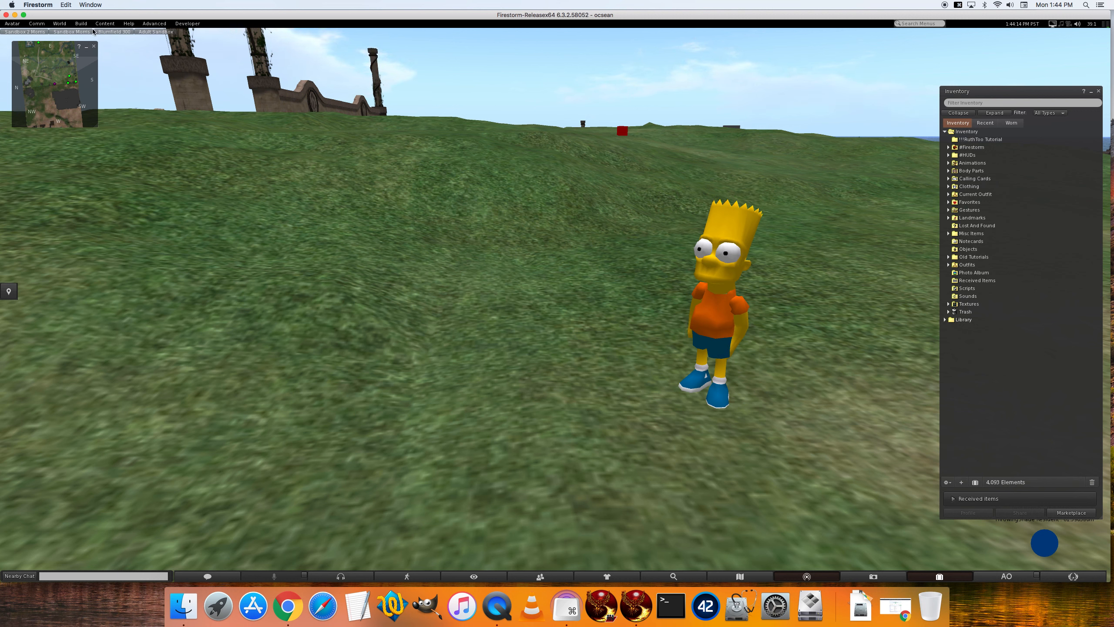
# Step: Start a mesh model upload and load RuthToo_RC3_FingernailsMedium1.dae from the RuthToo DAEs To Use folder
pyautogui.click(80, 25)
pyautogui.moveTo(93, 138)
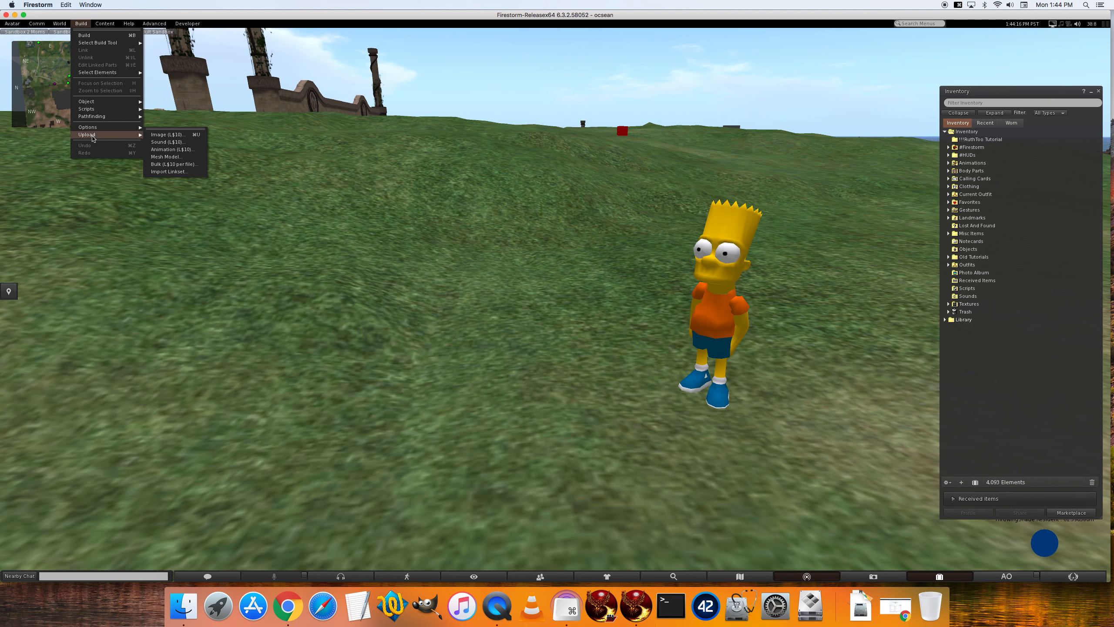
pyautogui.click(175, 158)
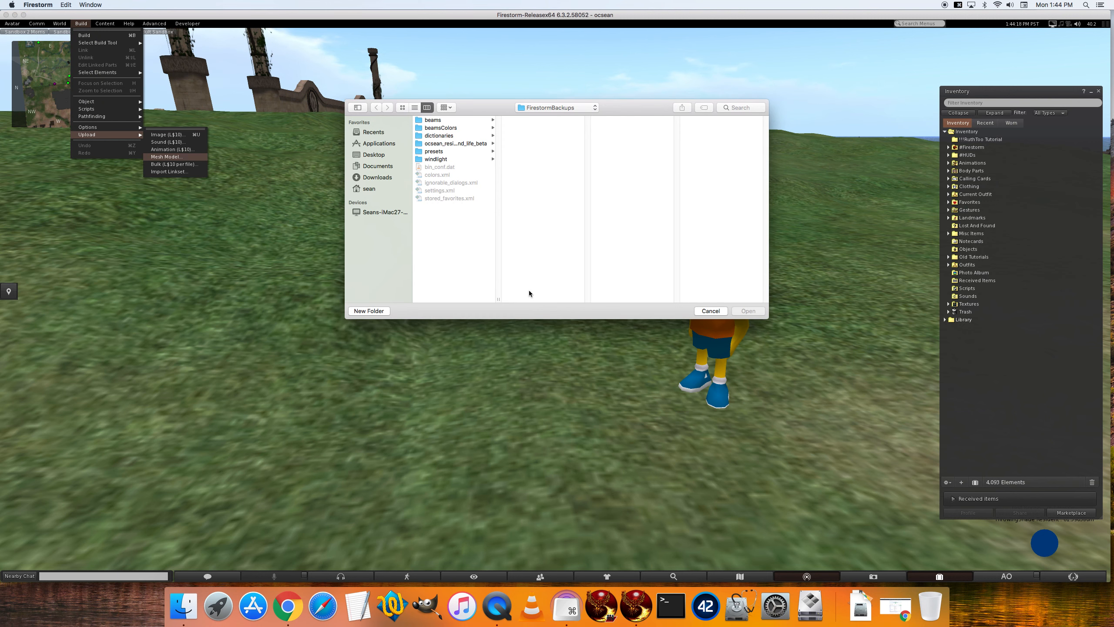
pyautogui.click(369, 155)
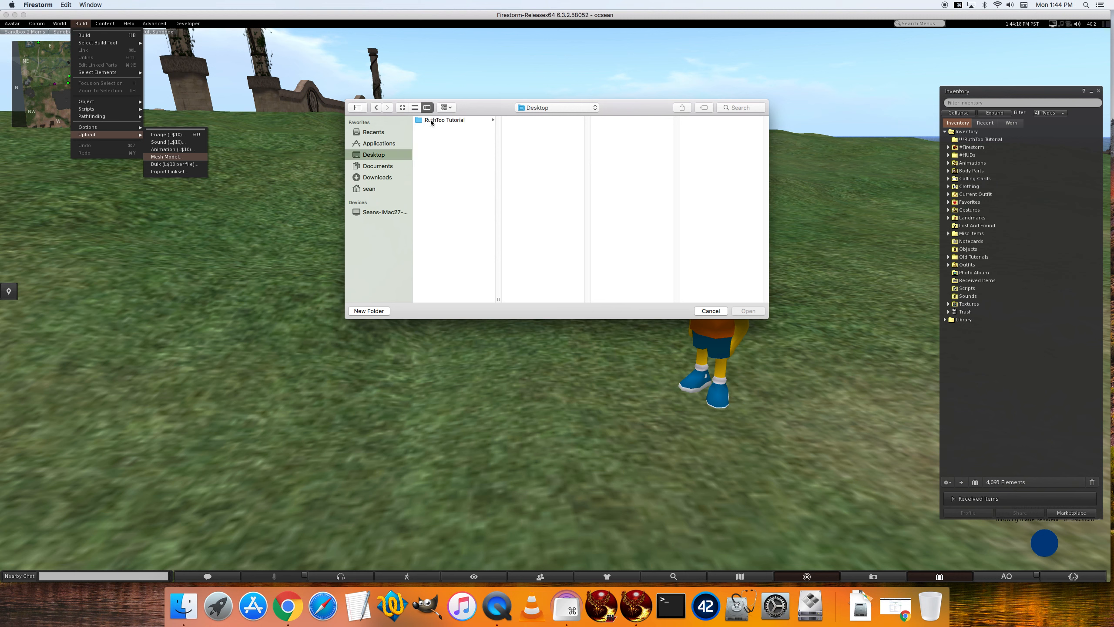
pyautogui.click(443, 120)
pyautogui.click(530, 128)
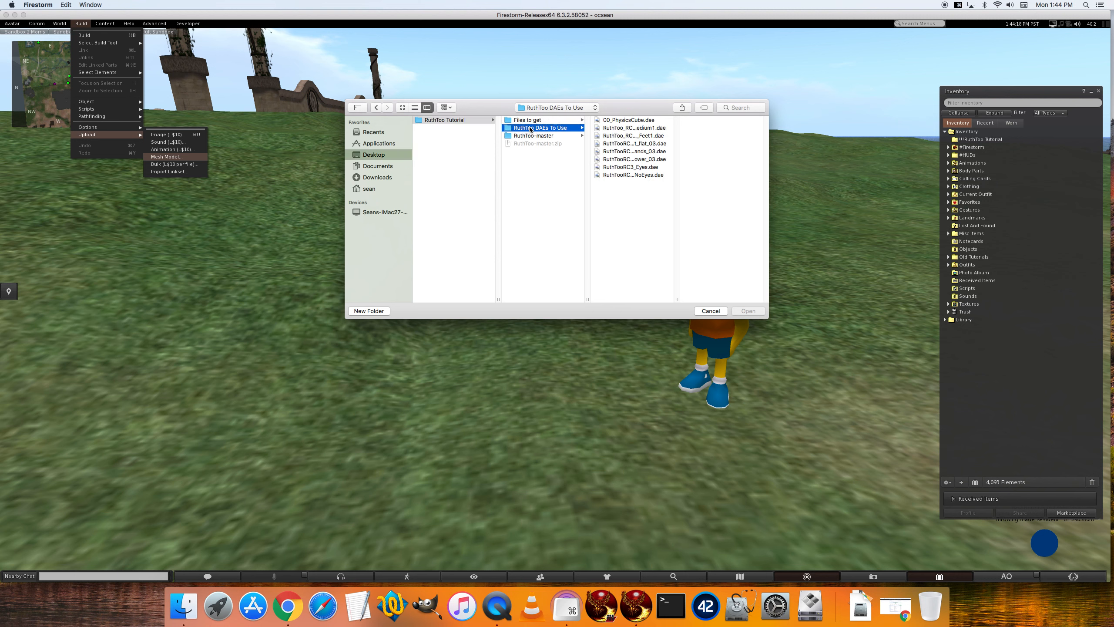
pyautogui.moveTo(677, 298); pyautogui.dragTo(747, 301)
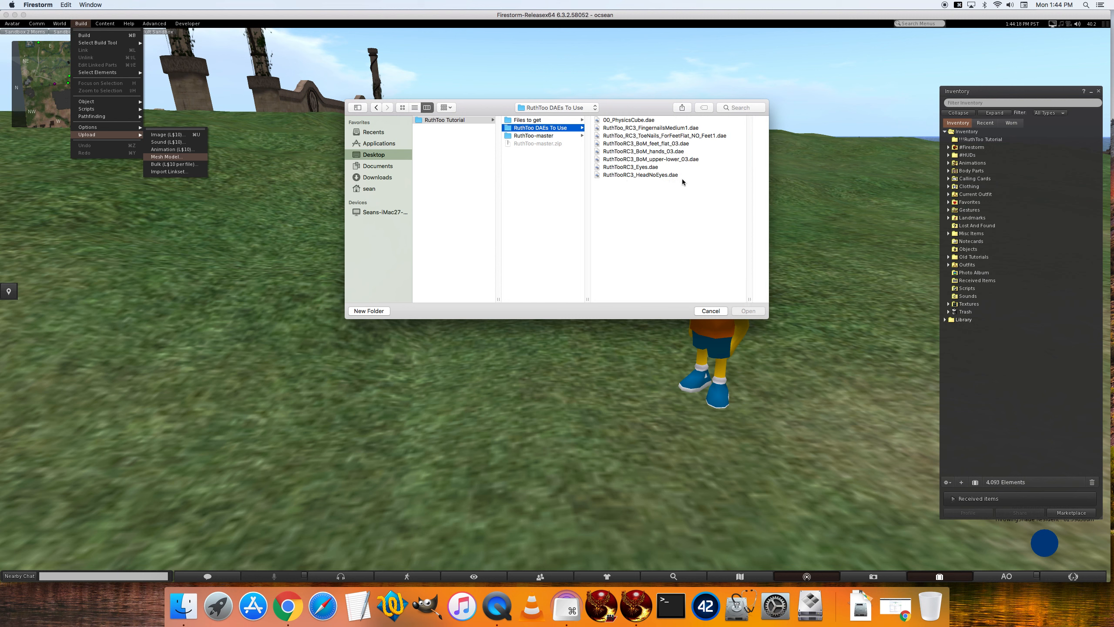
pyautogui.click(639, 128)
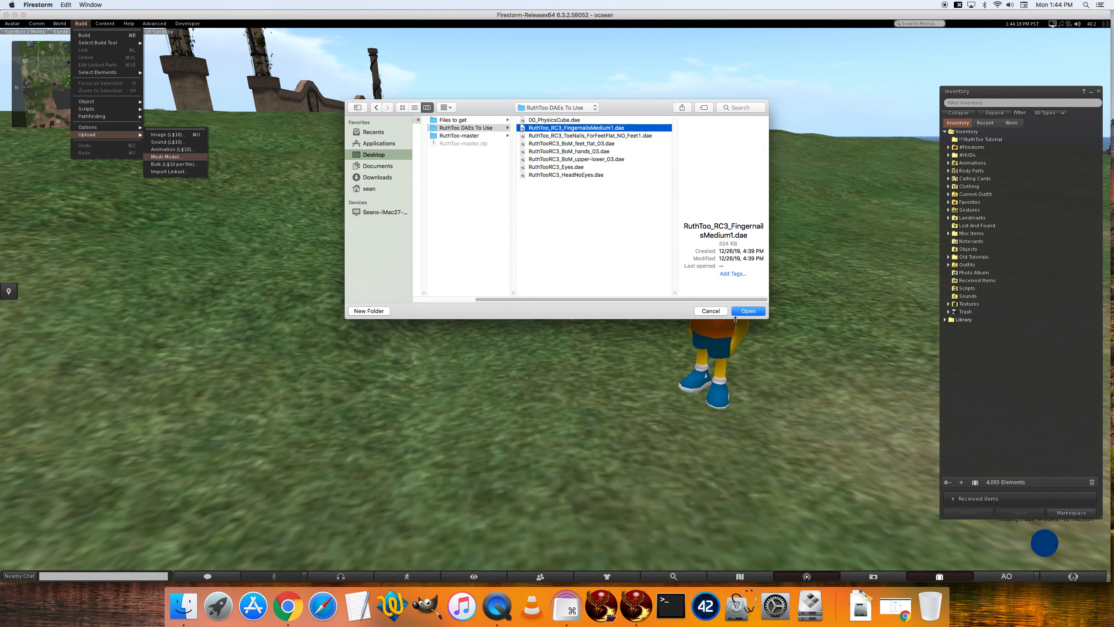
pyautogui.click(748, 311)
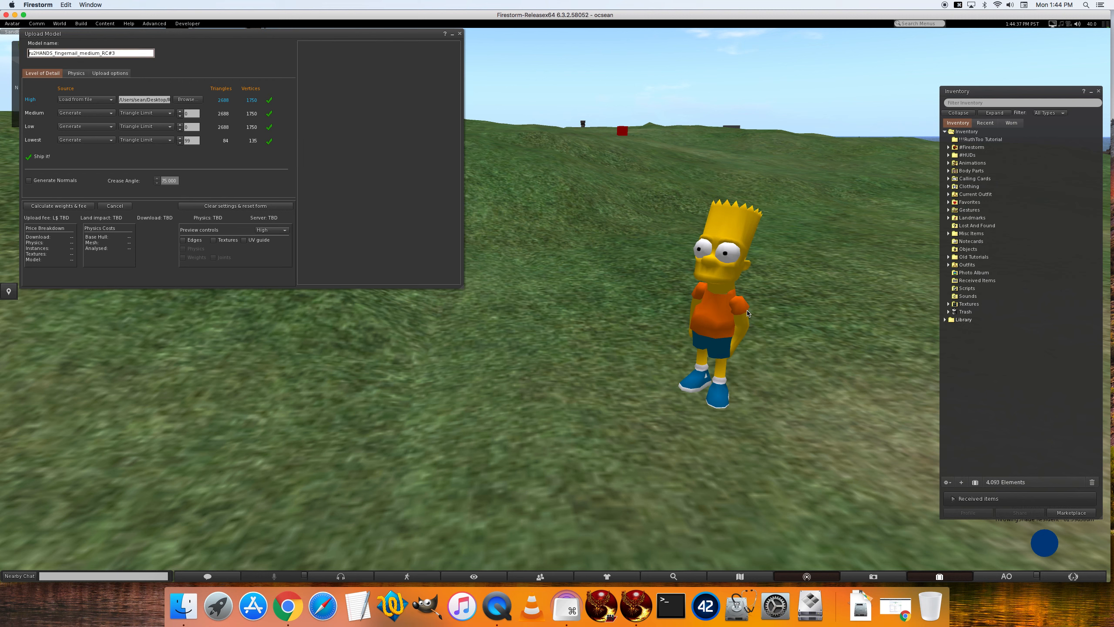
# Step: Set the Medium and Low levels of detail to Use LoD above and the Lowest level's triangle limit to 0
pyautogui.click(77, 114)
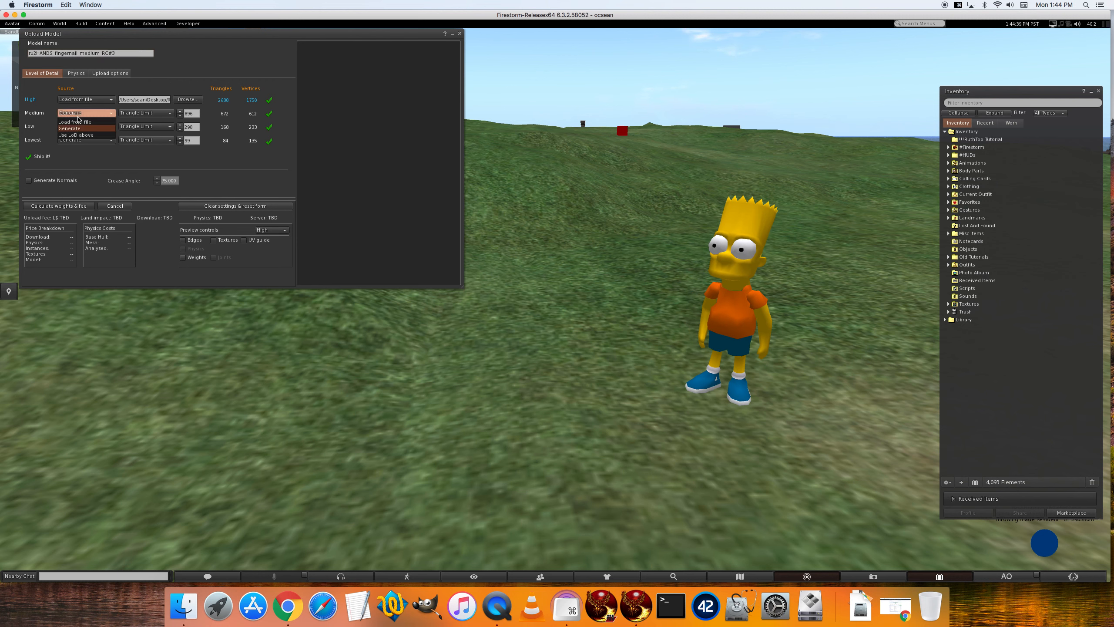
pyautogui.click(81, 136)
pyautogui.click(83, 127)
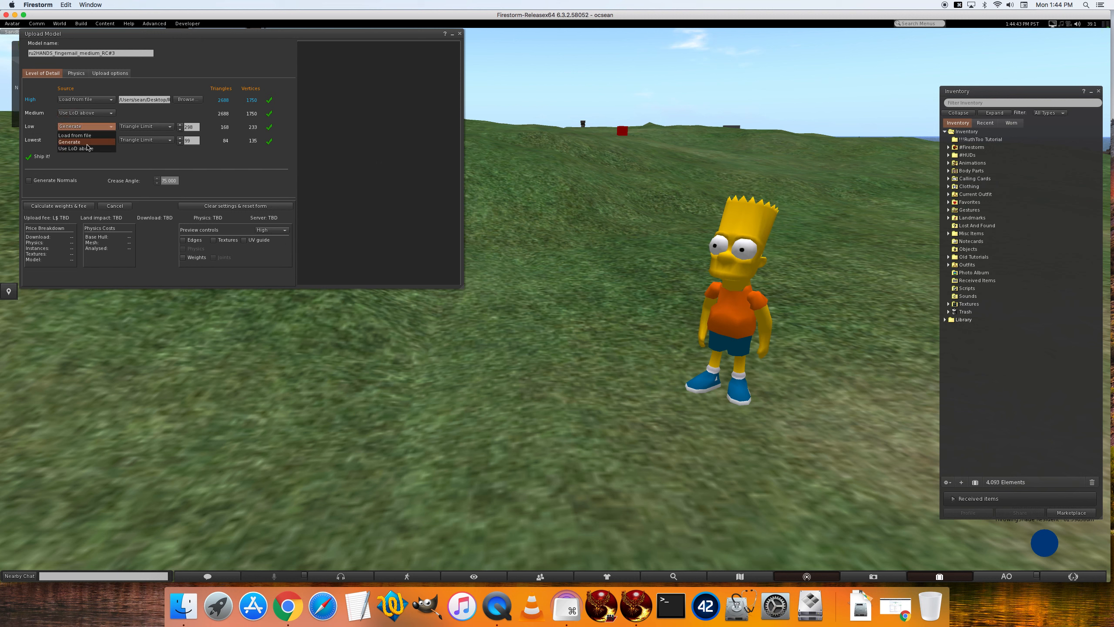
pyautogui.click(87, 148)
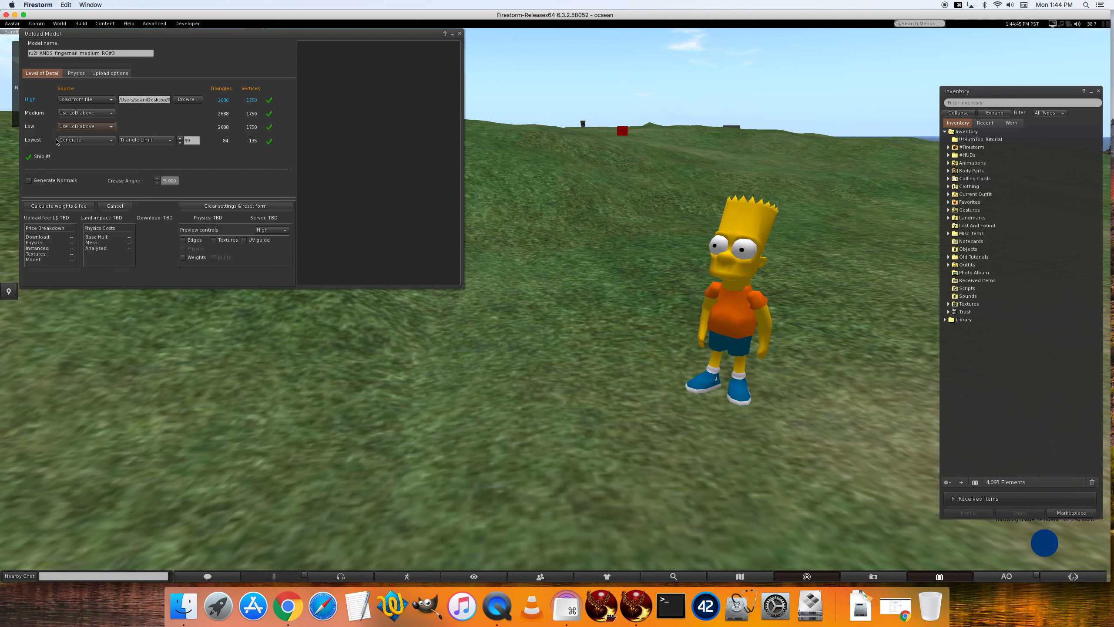
pyautogui.click(191, 140)
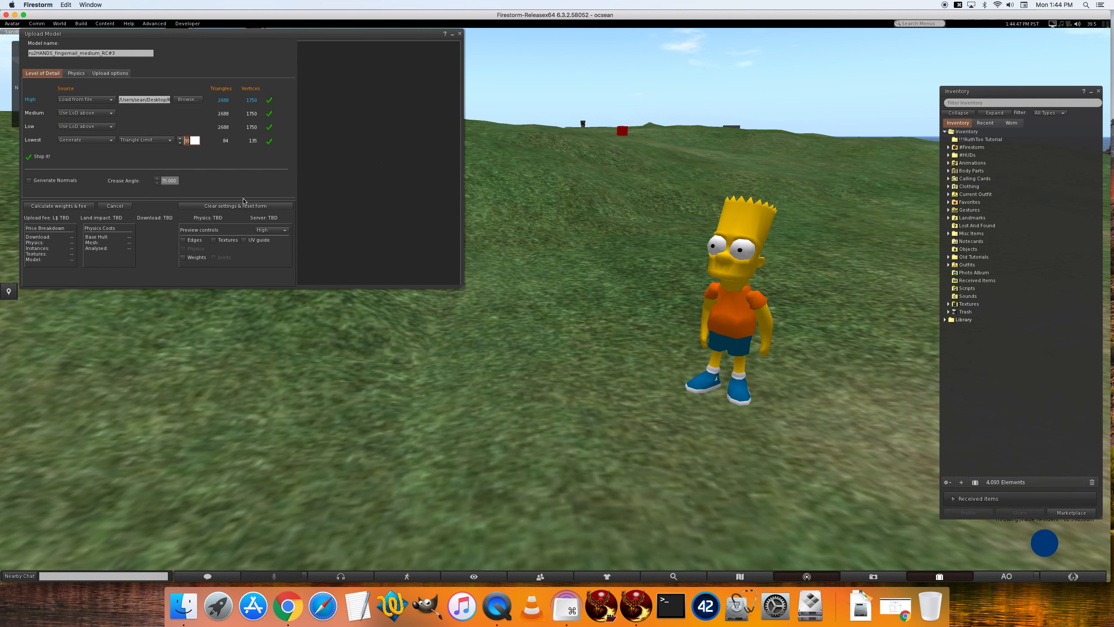
pyautogui.write('0')
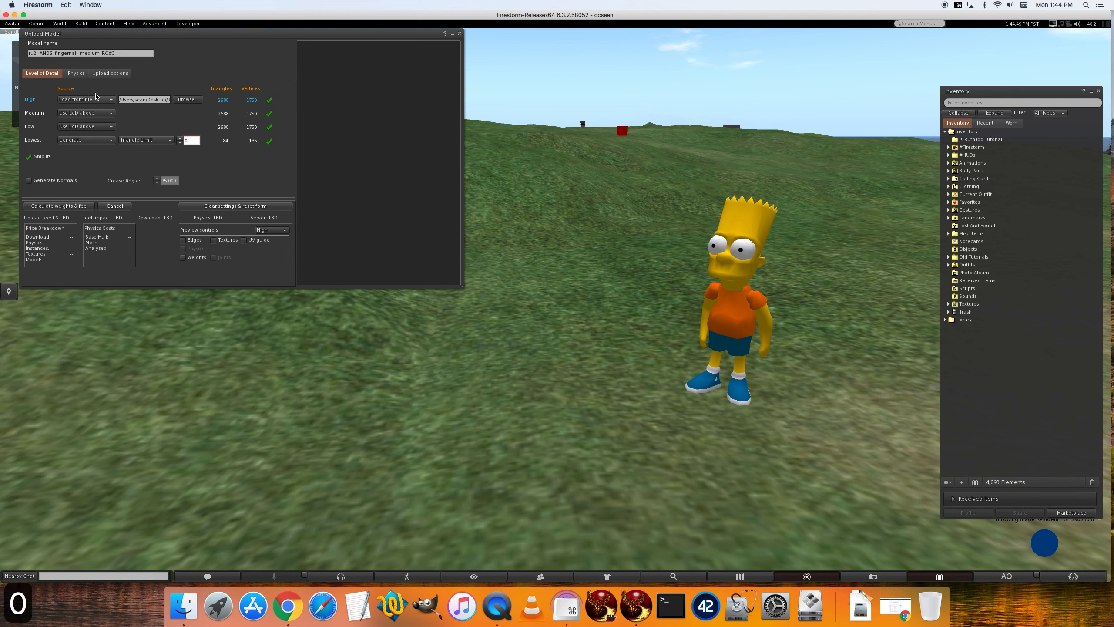
# Step: Load 00_PhysicsCube.dae from file as the fingernail model's physics model
pyautogui.click(77, 74)
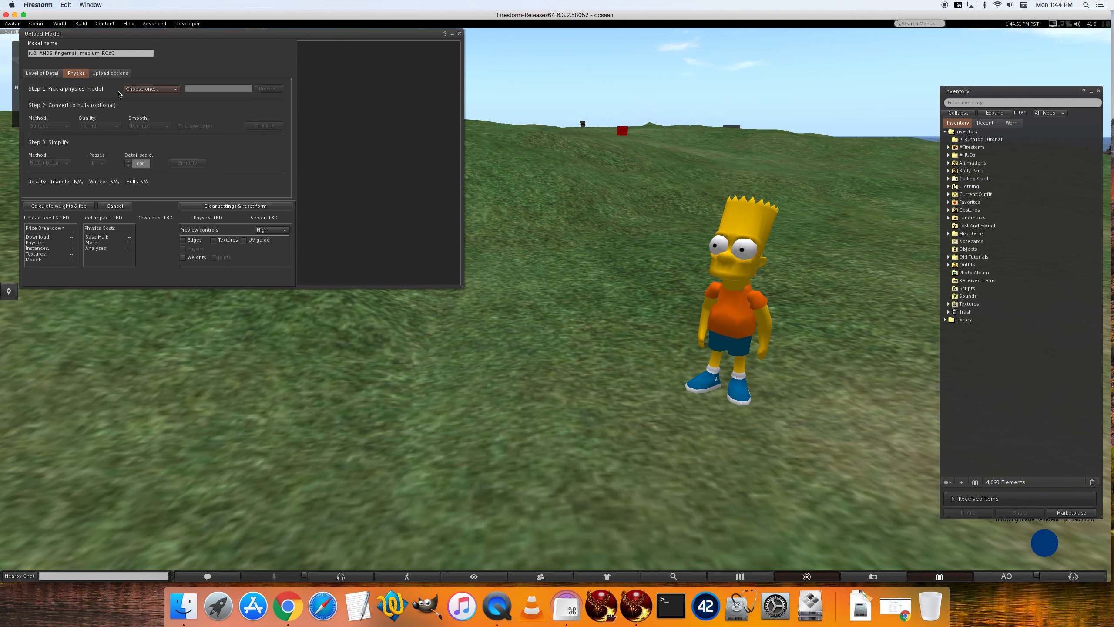
pyautogui.click(140, 89)
pyautogui.click(141, 131)
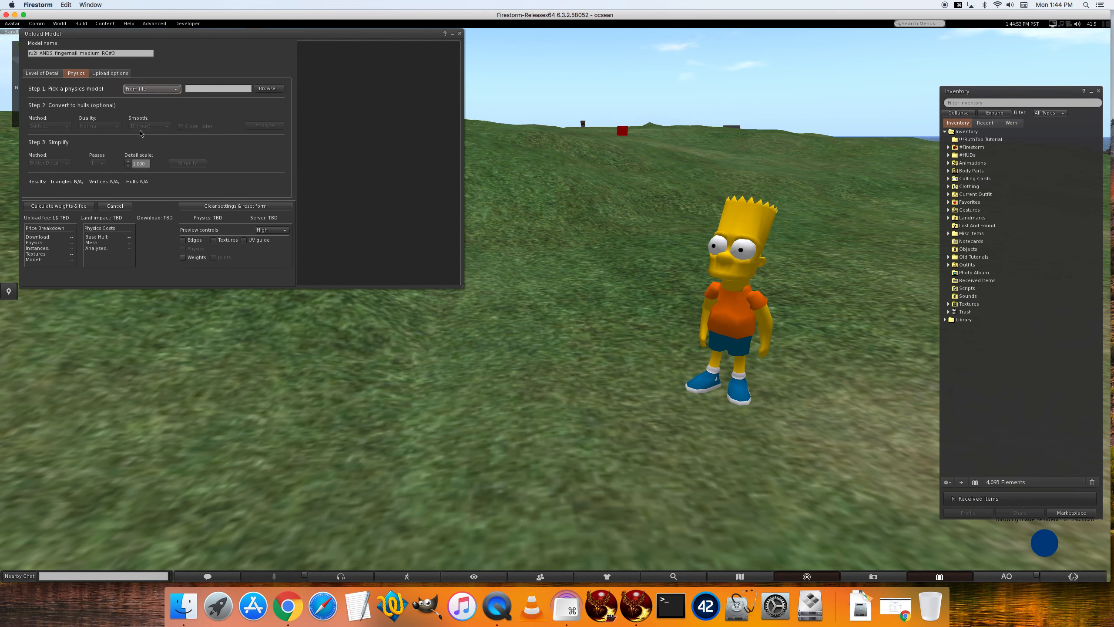
pyautogui.click(268, 89)
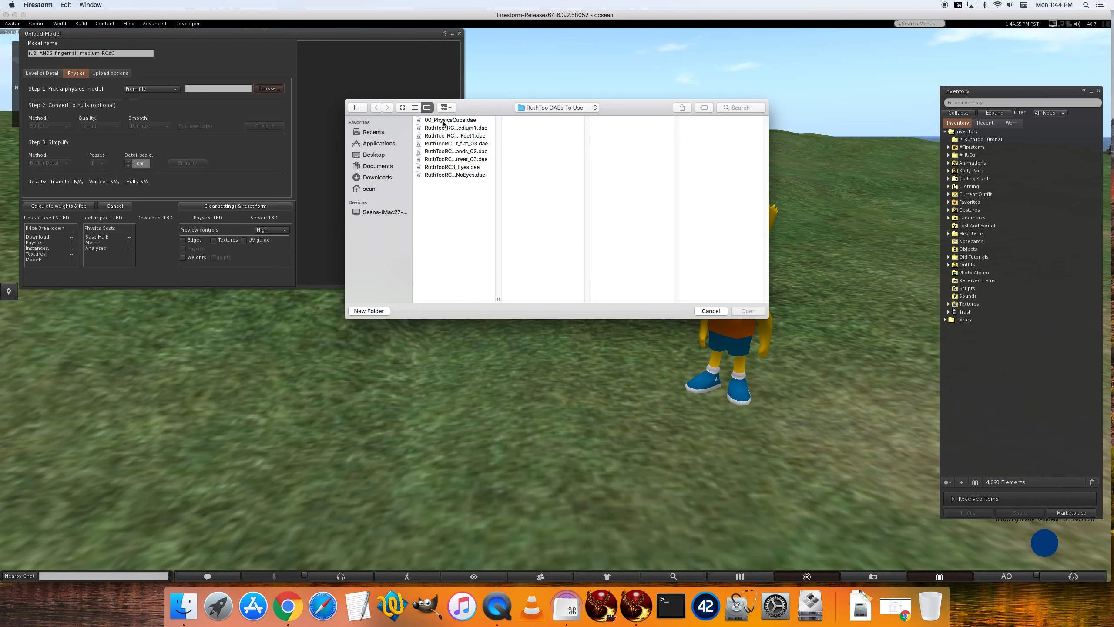
pyautogui.doubleClick(444, 121)
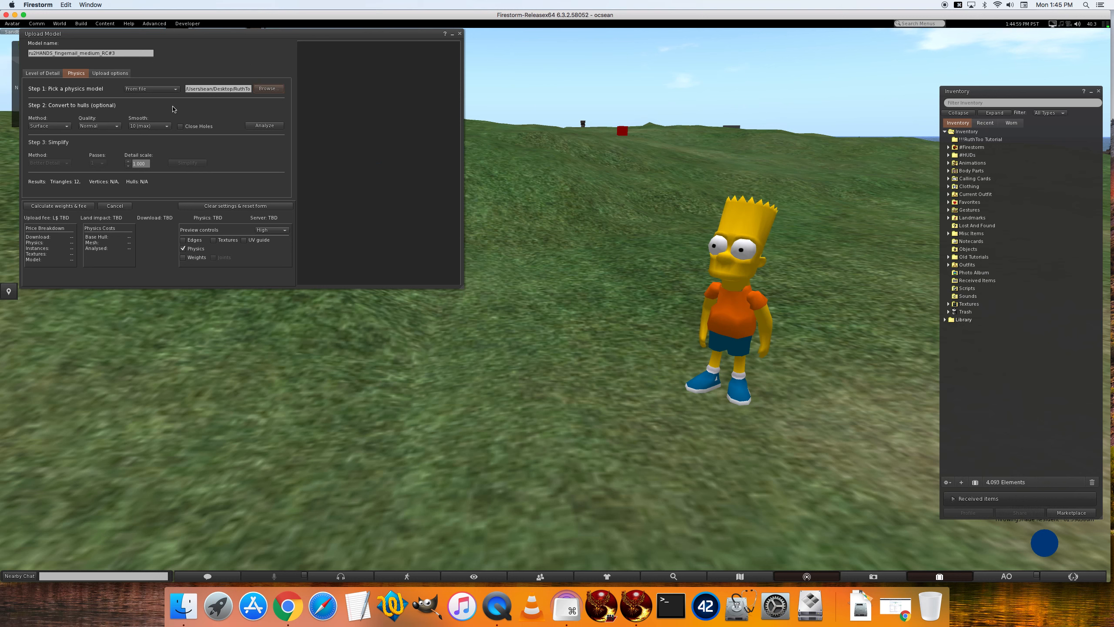
# Step: Enable Close Holes for the physics model, then analyze and simplify it
pyautogui.click(180, 126)
pyautogui.click(266, 127)
pyautogui.click(184, 163)
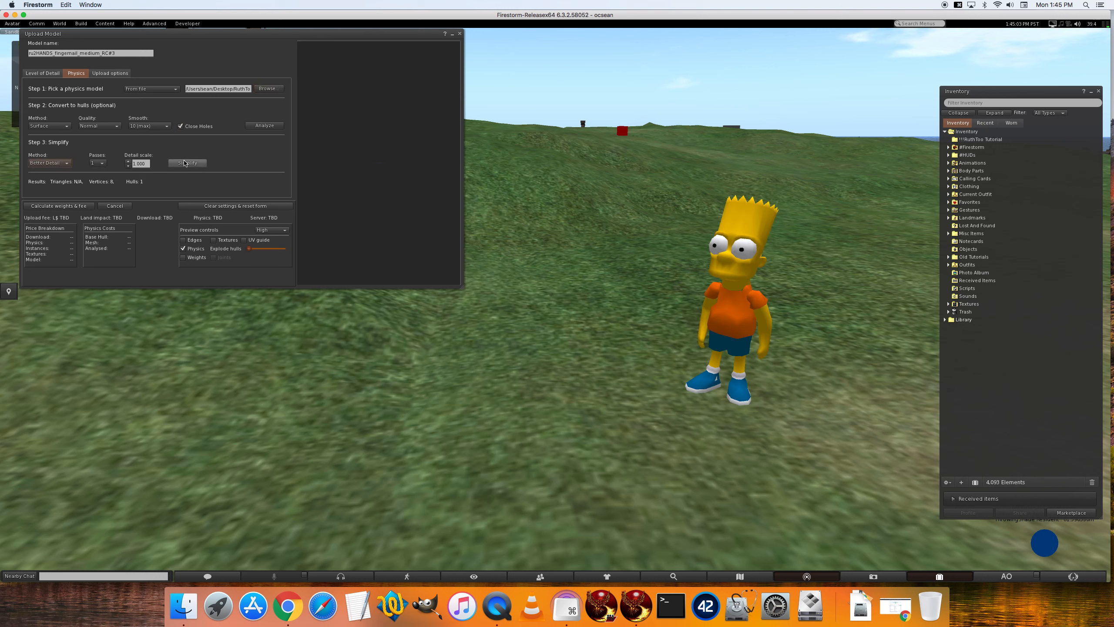
# Step: Include skin weight, calculate the weights and fee, and upload the fingernail model
pyautogui.click(110, 74)
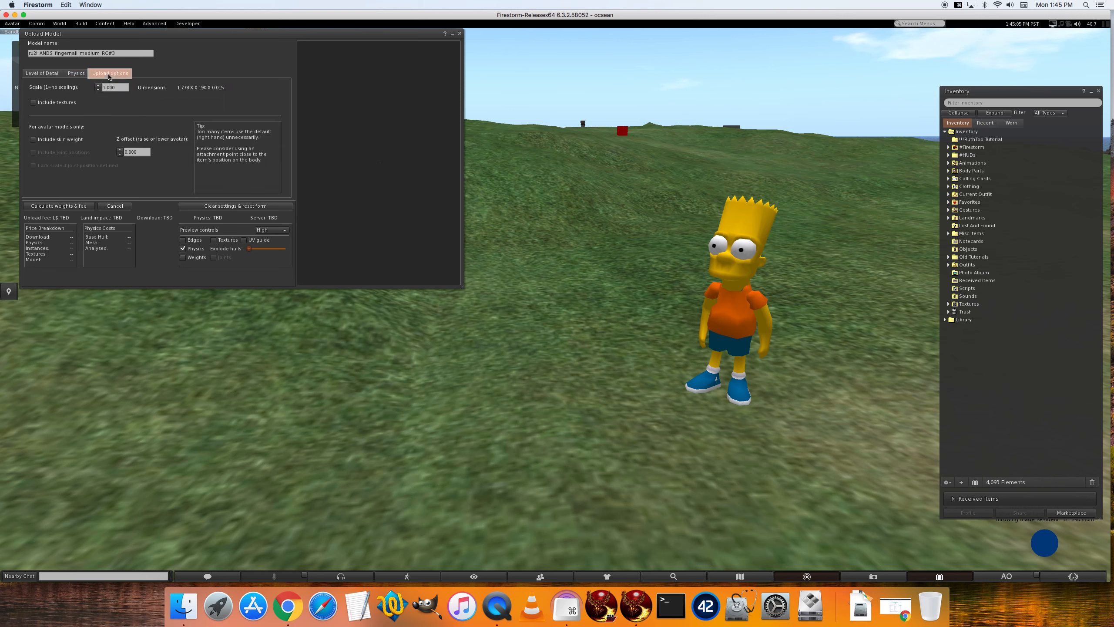
pyautogui.click(36, 141)
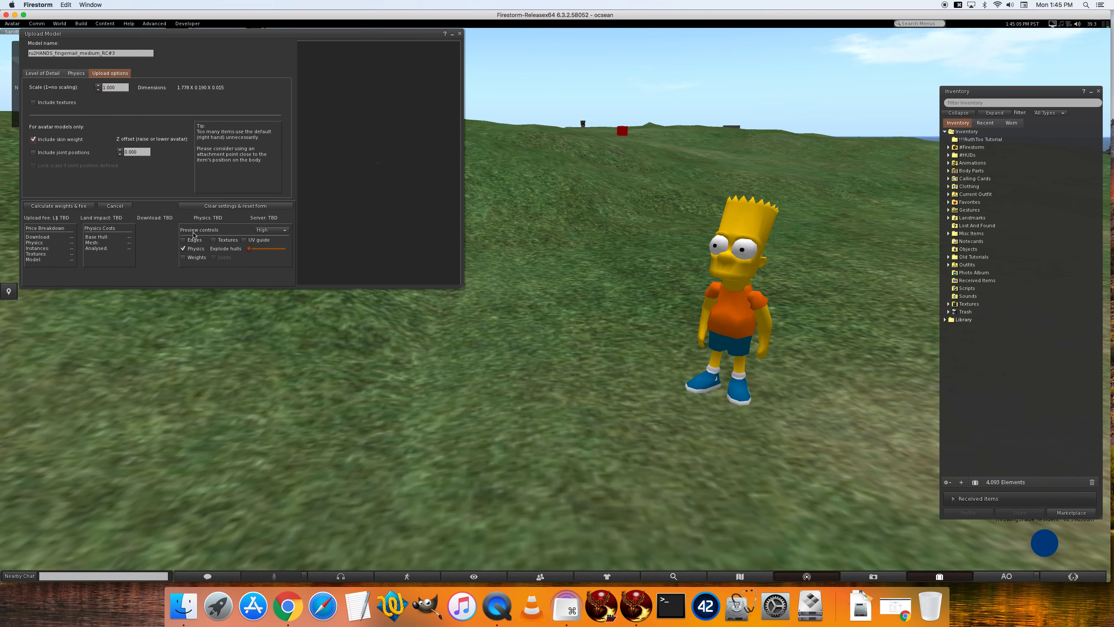
pyautogui.click(74, 208)
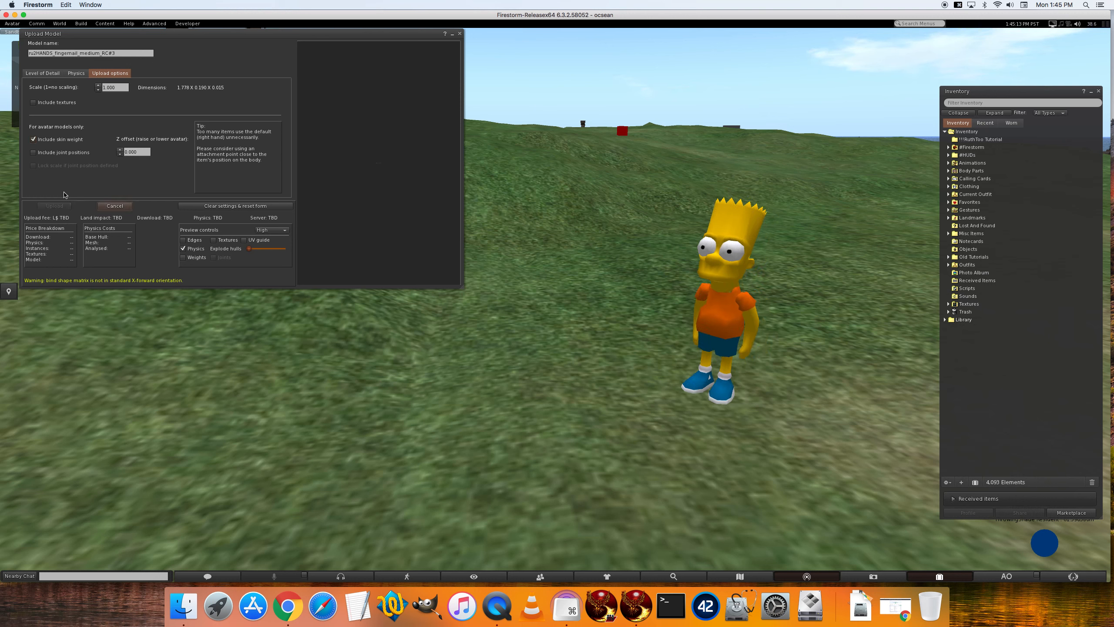
pyautogui.click(60, 208)
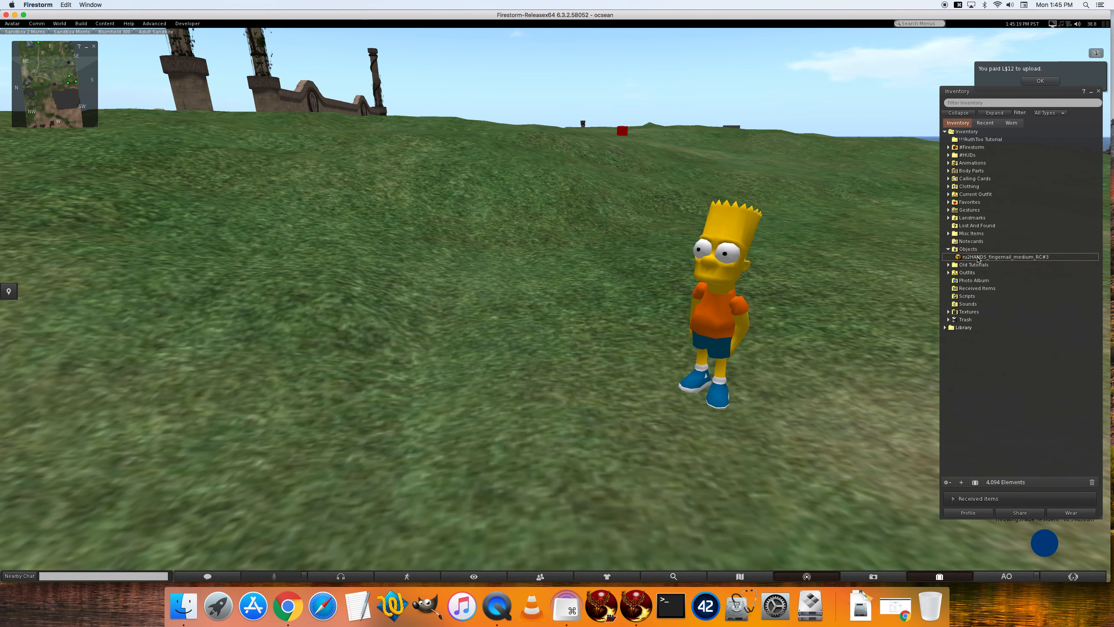
# Step: Show the recent inventory items and select the uploaded fingernail object in the Objects folder
pyautogui.click(986, 123)
pyautogui.click(948, 139)
pyautogui.click(962, 148)
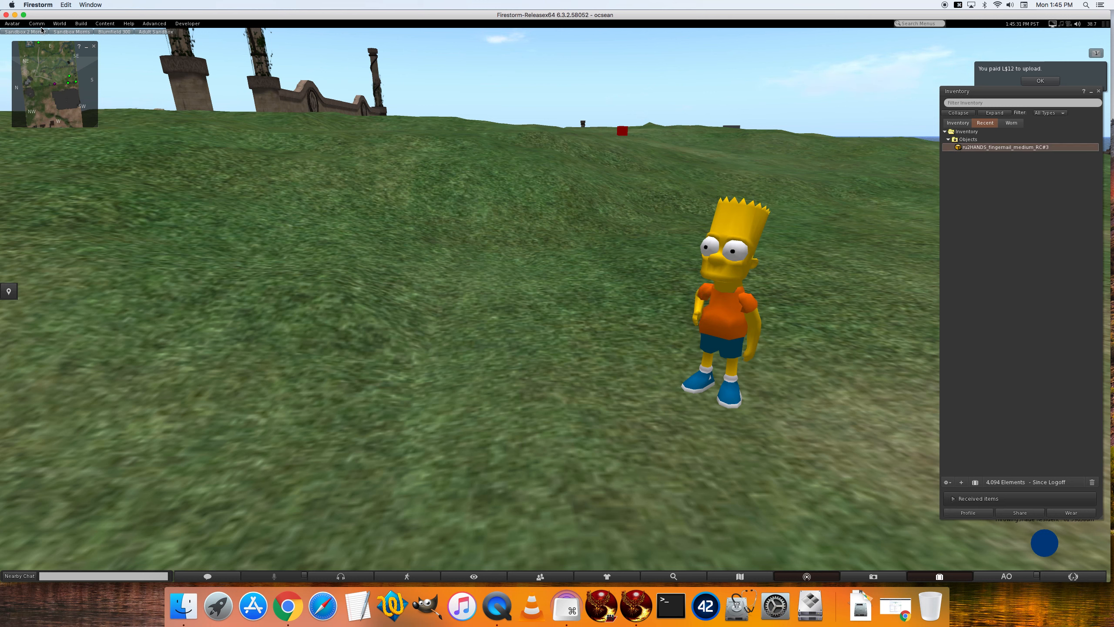
# Step: Open RuthToo_RC3_ToeNails_ForFeetFlat_NO_Feet1.dae as a new mesh model for upload
pyautogui.click(80, 24)
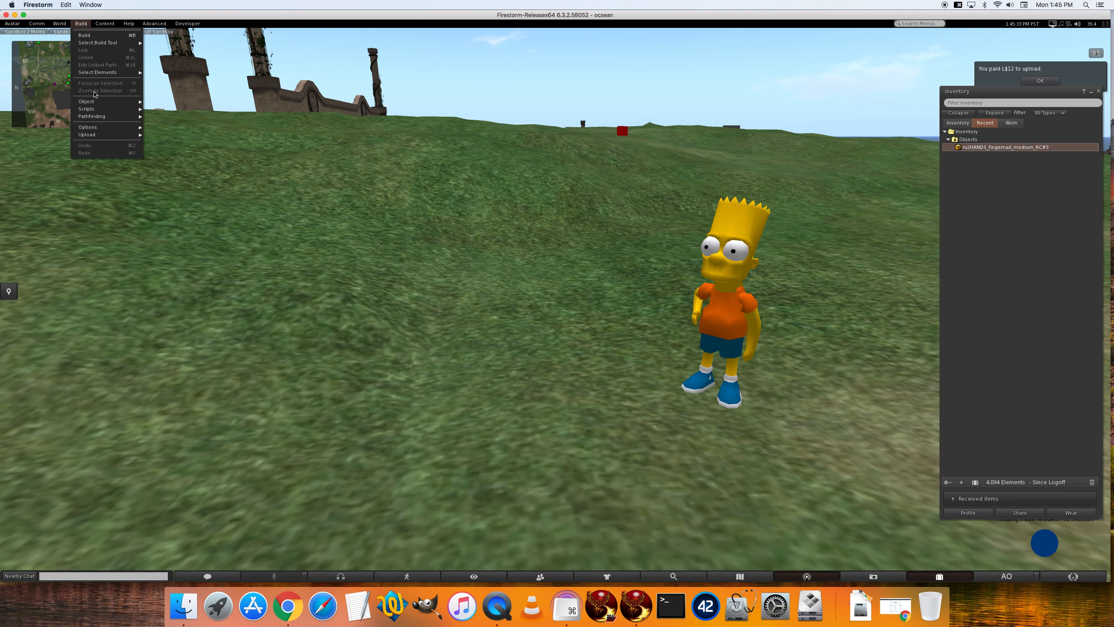
pyautogui.moveTo(95, 134)
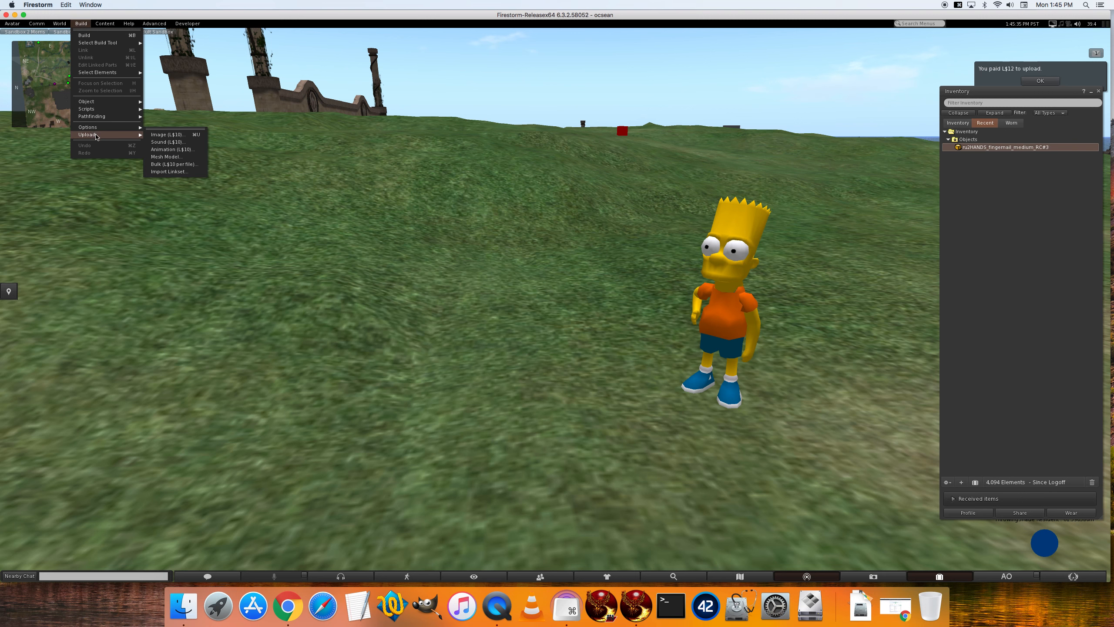
pyautogui.click(169, 157)
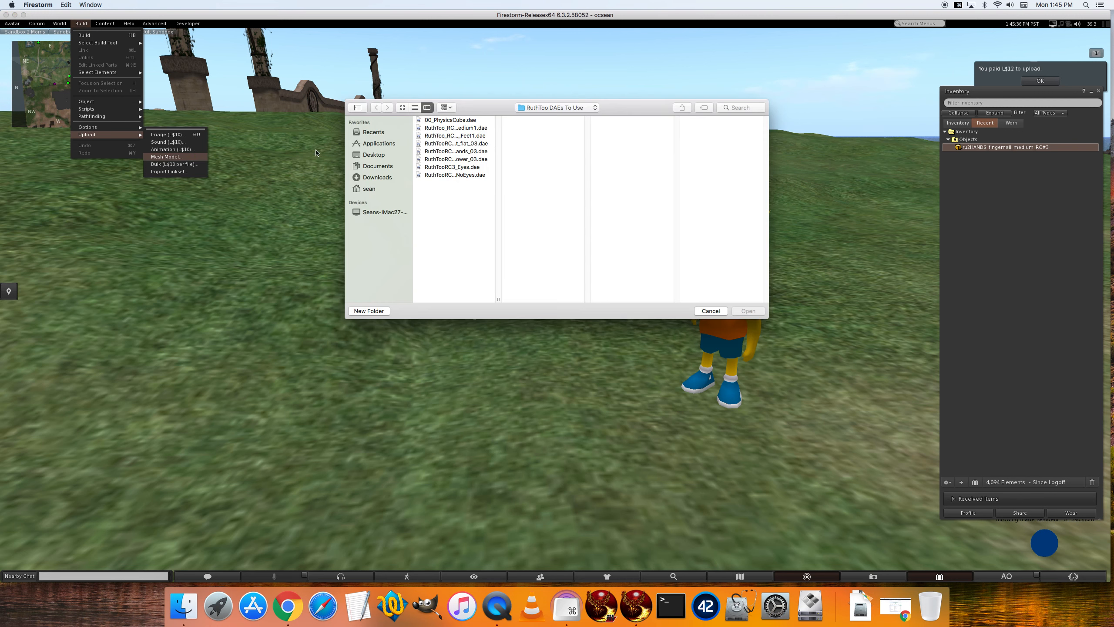
pyautogui.moveTo(500, 299); pyautogui.dragTo(569, 295)
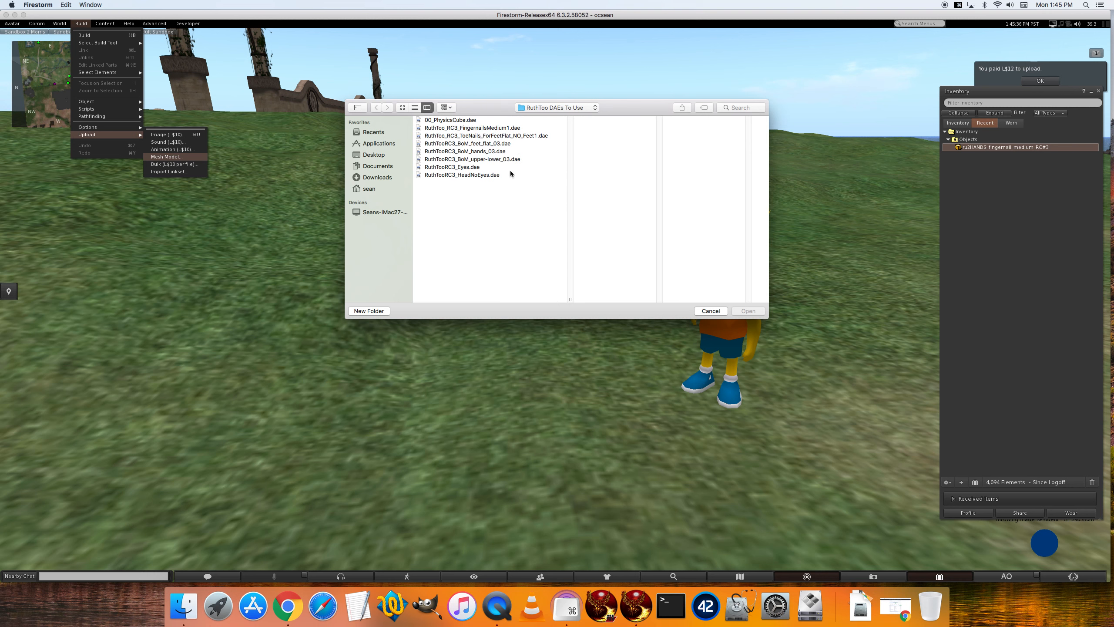
pyautogui.doubleClick(498, 139)
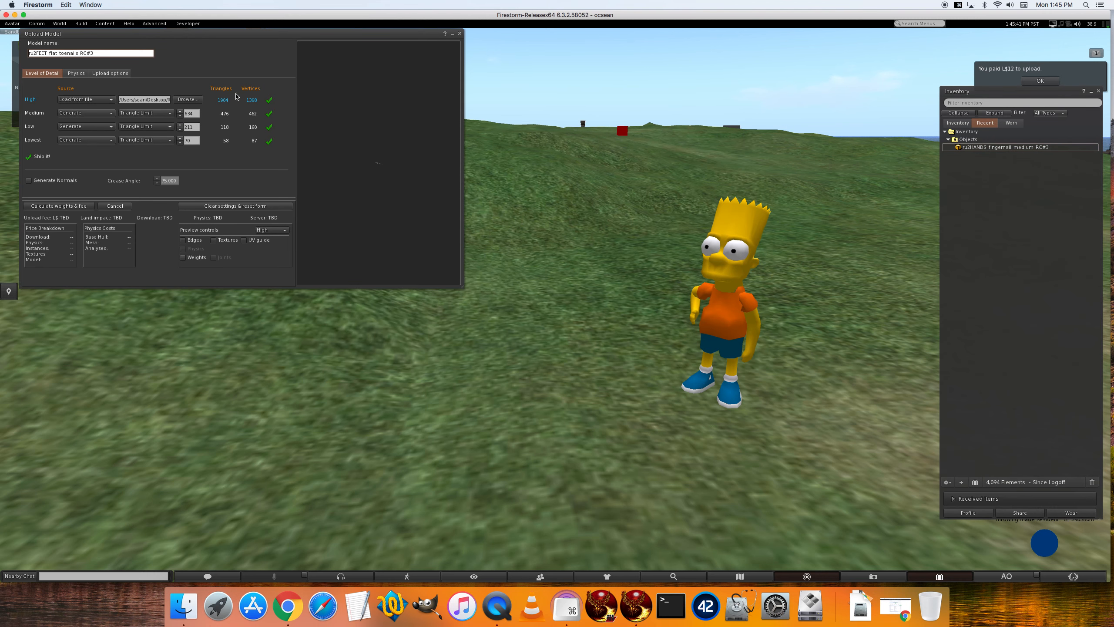
# Step: Set the toenail model's Medium and Low detail levels to Use LoD above, and the Lowest level's triangle limit to 0
pyautogui.click(73, 114)
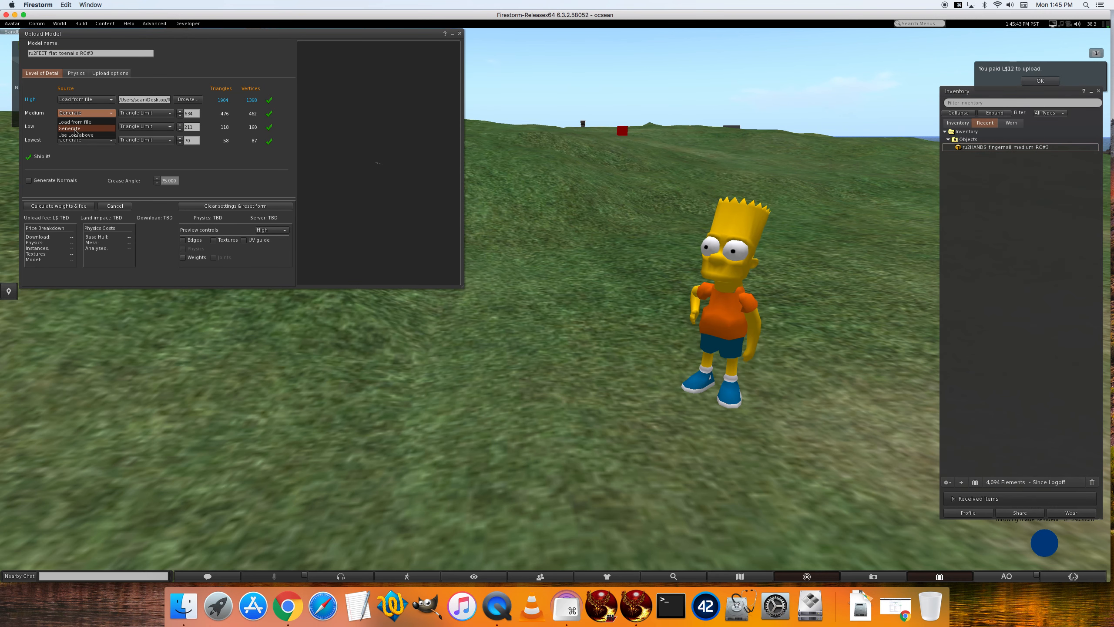
pyautogui.click(76, 134)
pyautogui.click(76, 127)
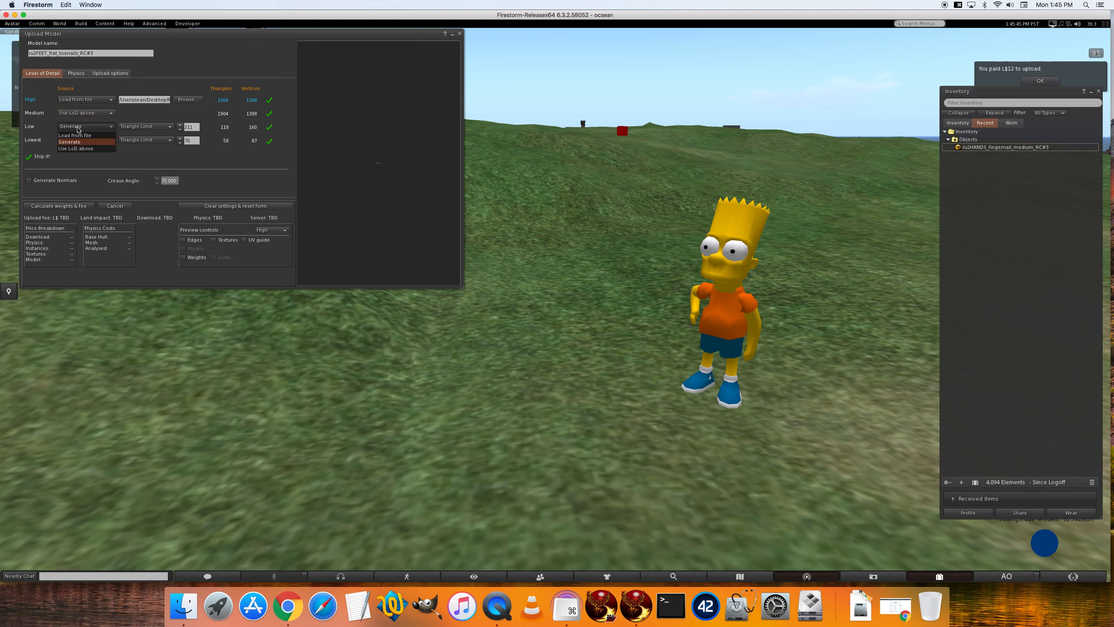
pyautogui.click(81, 148)
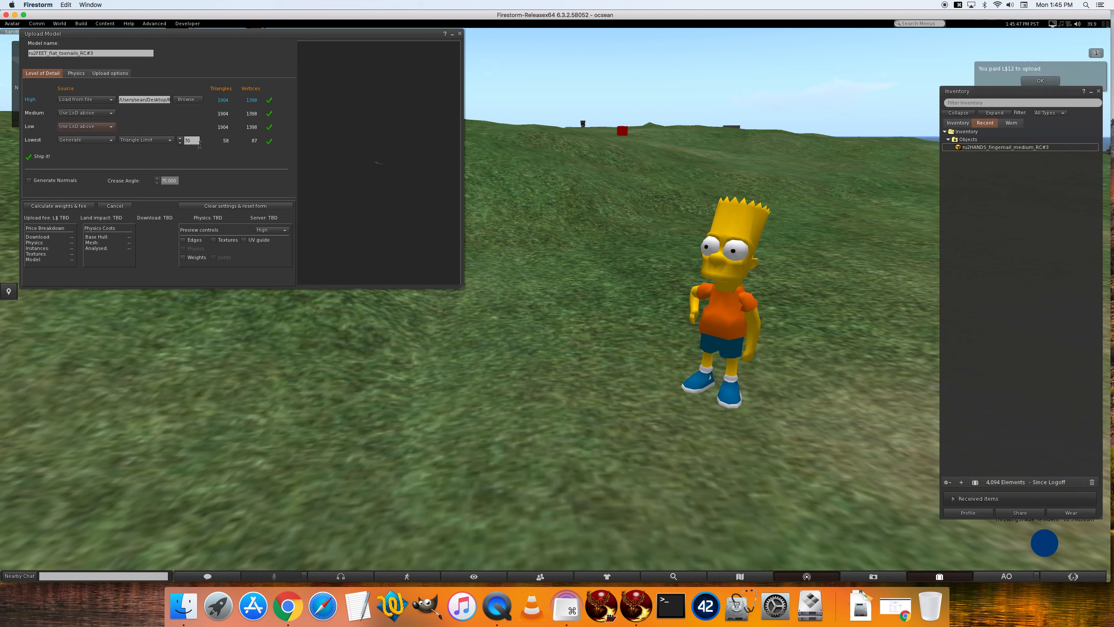
pyautogui.doubleClick(189, 140)
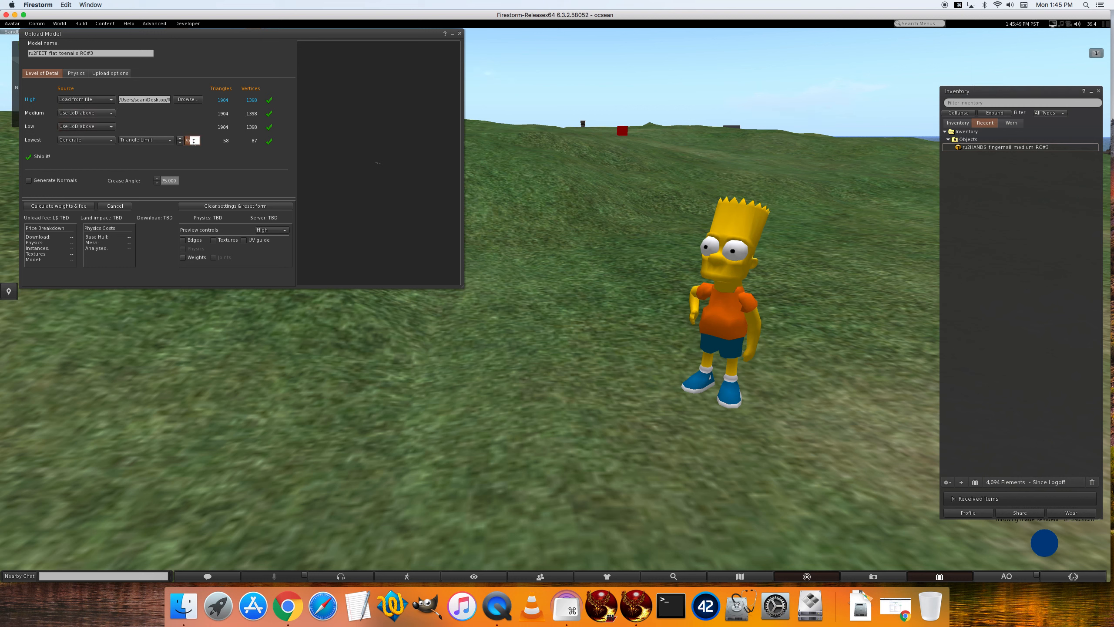
pyautogui.write('0')
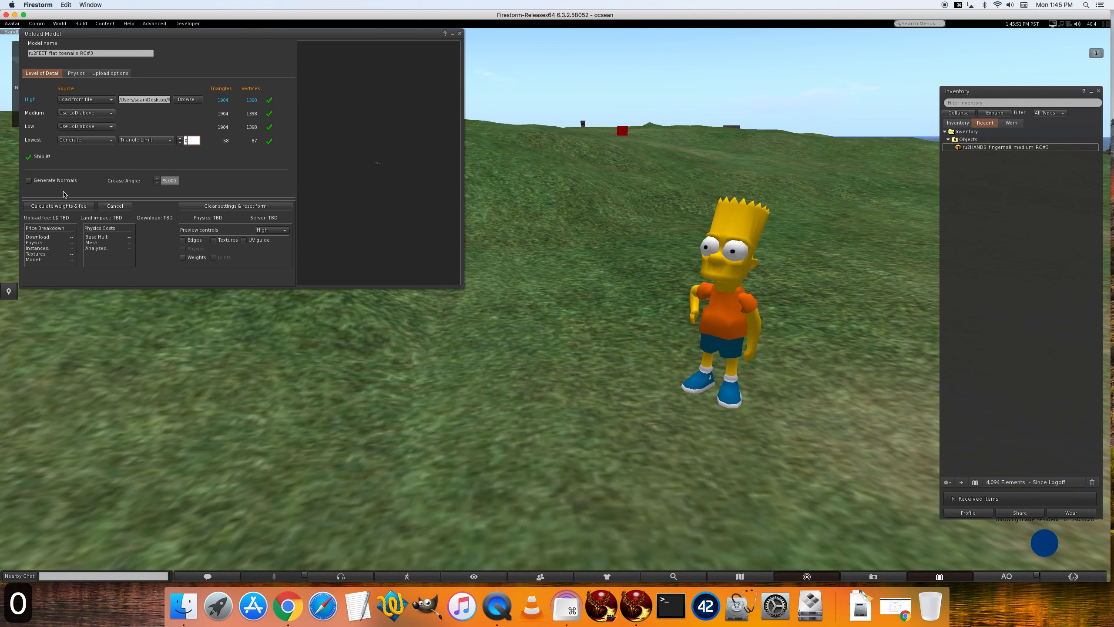
# Step: Load 00_PhysicsCube.dae from file as the toenail model's physics model and analyze it with Close Holes enabled
pyautogui.click(77, 73)
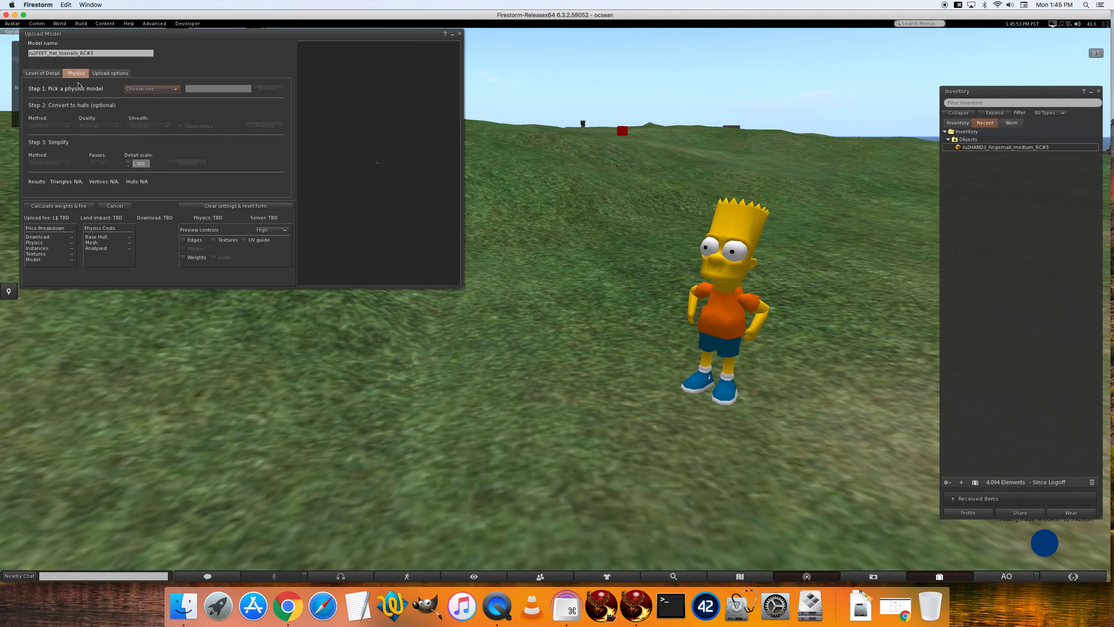
pyautogui.click(151, 89)
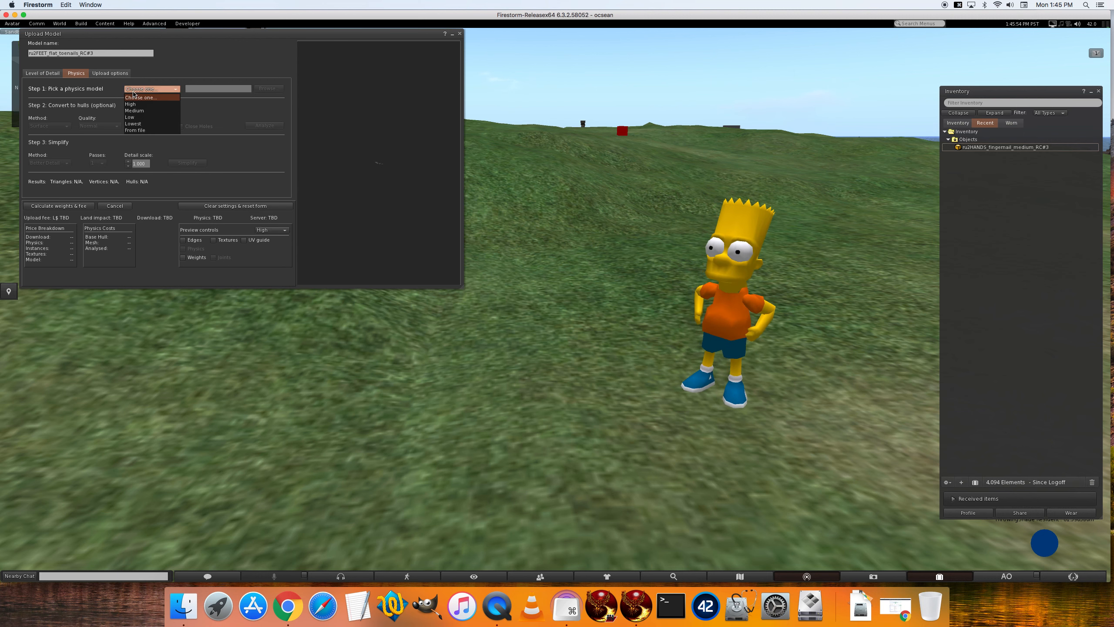
pyautogui.click(140, 130)
pyautogui.click(274, 90)
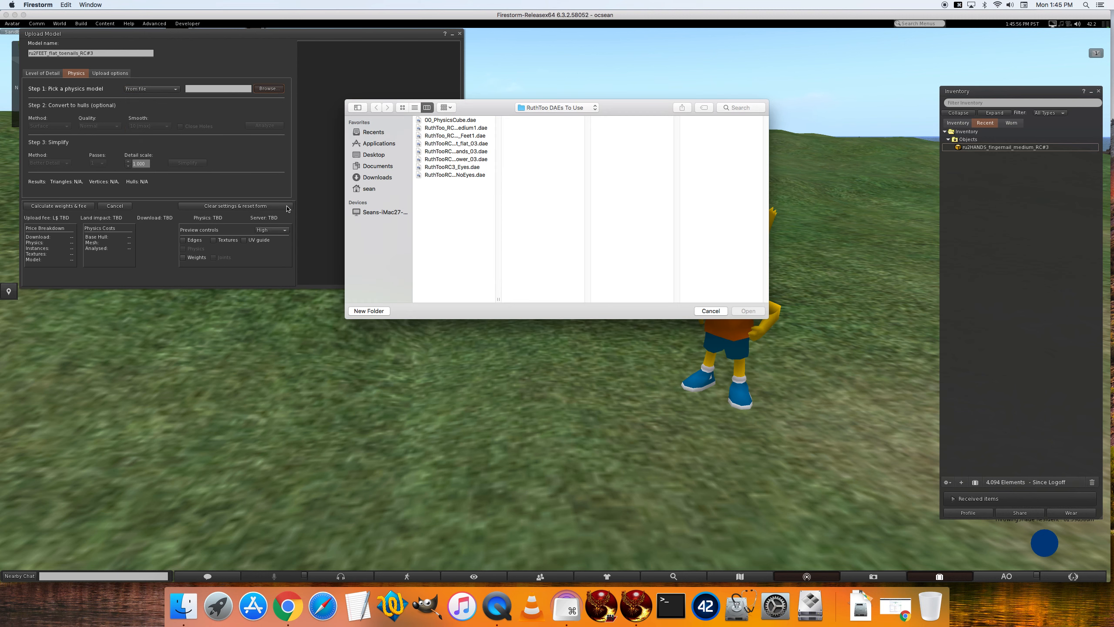
pyautogui.doubleClick(441, 121)
pyautogui.click(199, 126)
pyautogui.click(264, 125)
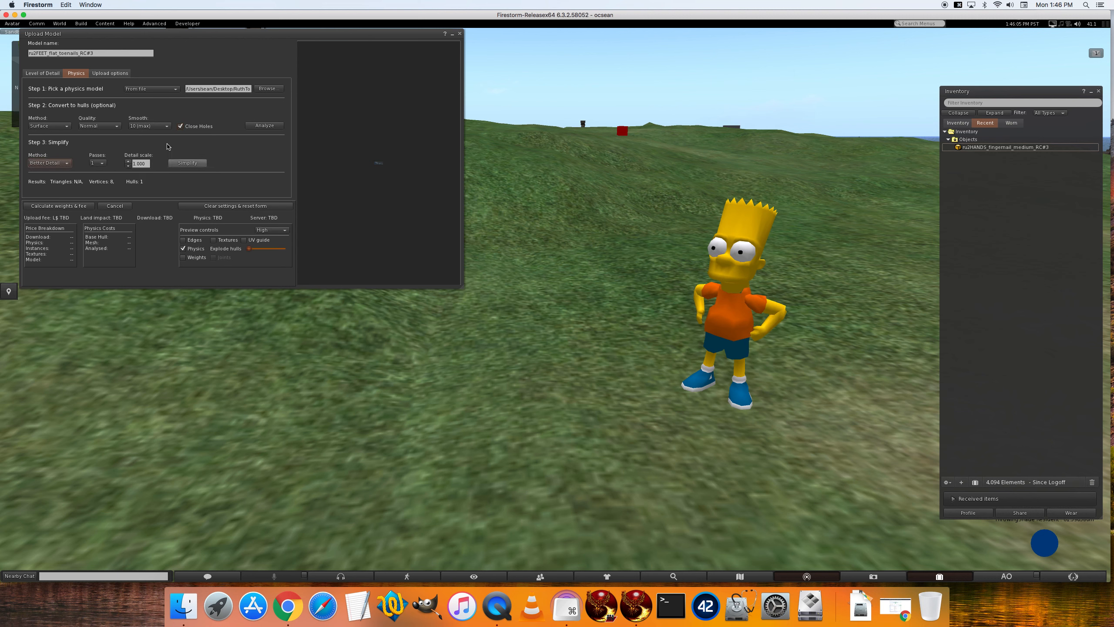
# Step: Calculate fees for and upload the toenail model with skin weight included, then select the uploaded toenail object in the recent inventory
pyautogui.click(113, 74)
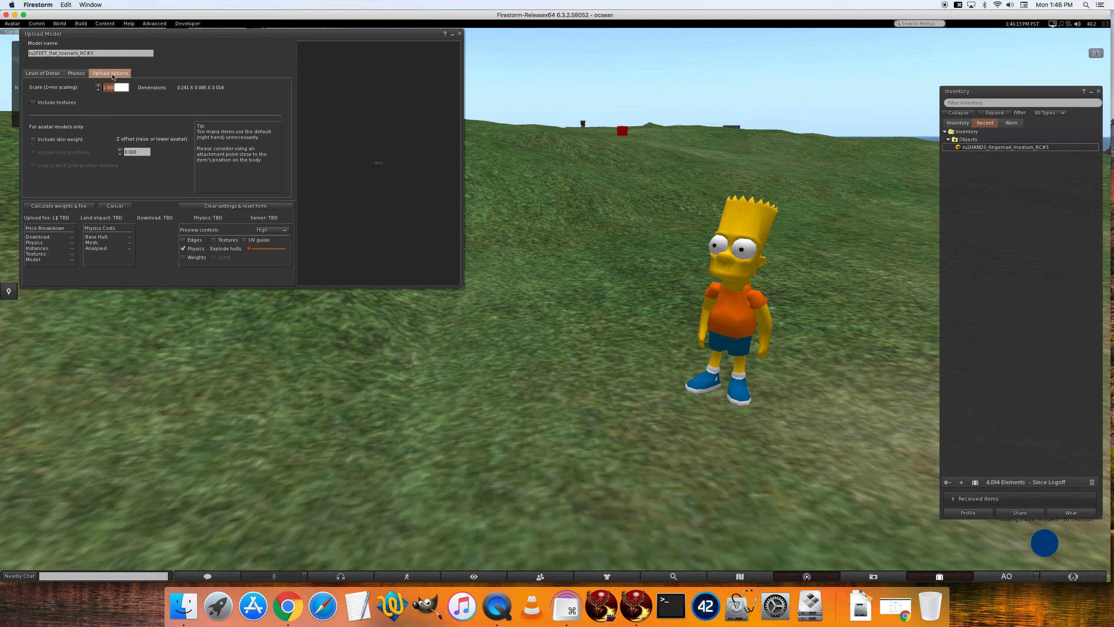
pyautogui.click(60, 141)
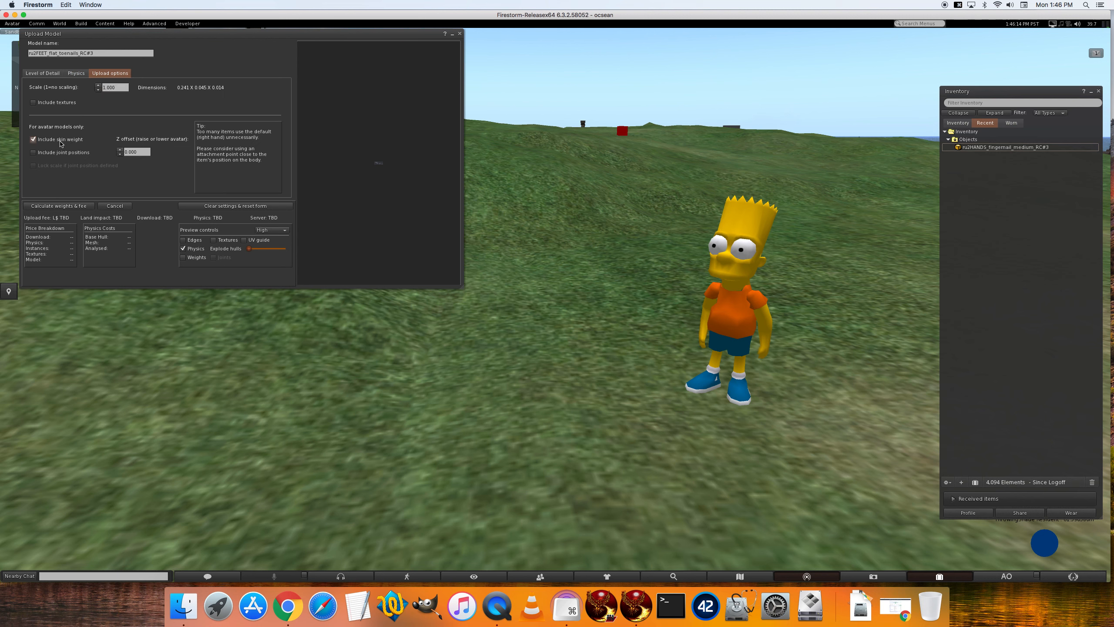
pyautogui.click(68, 206)
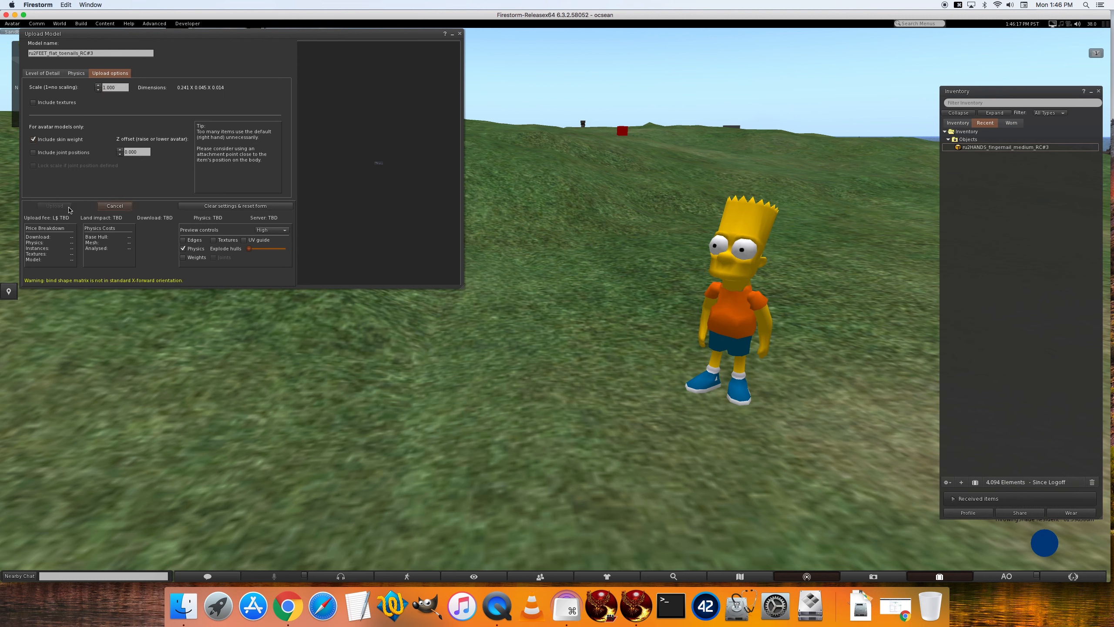
pyautogui.click(54, 206)
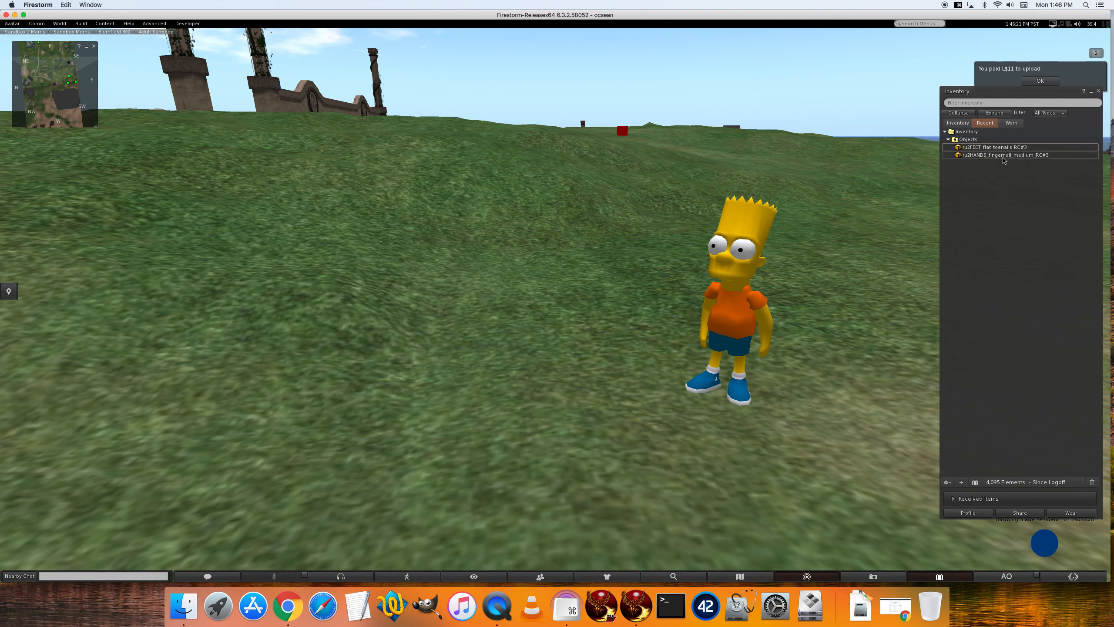
pyautogui.click(1000, 157)
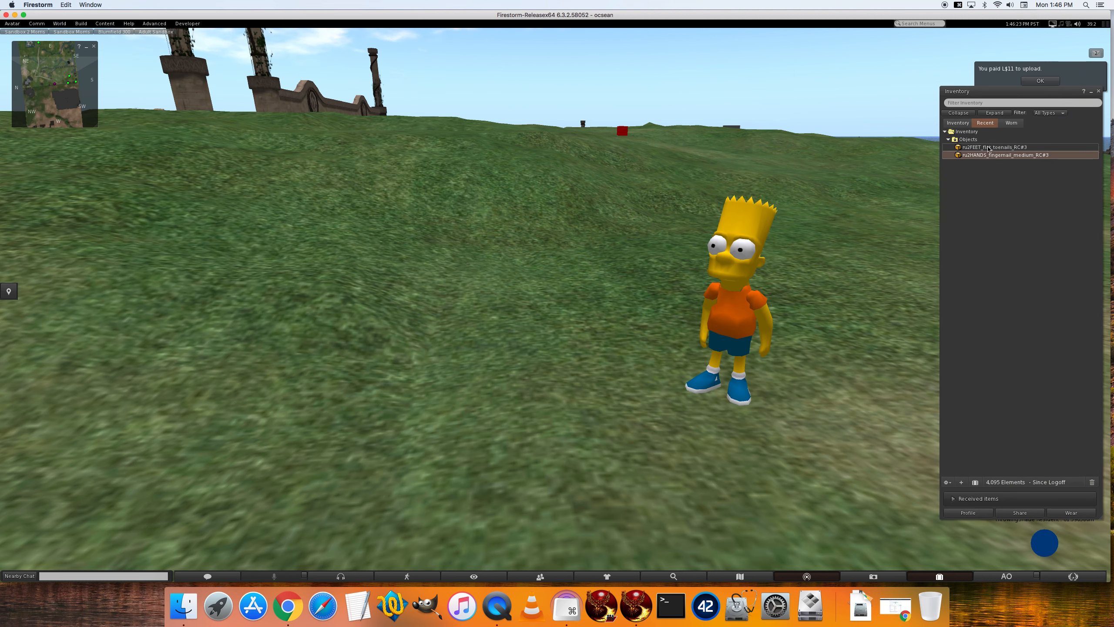
pyautogui.click(990, 149)
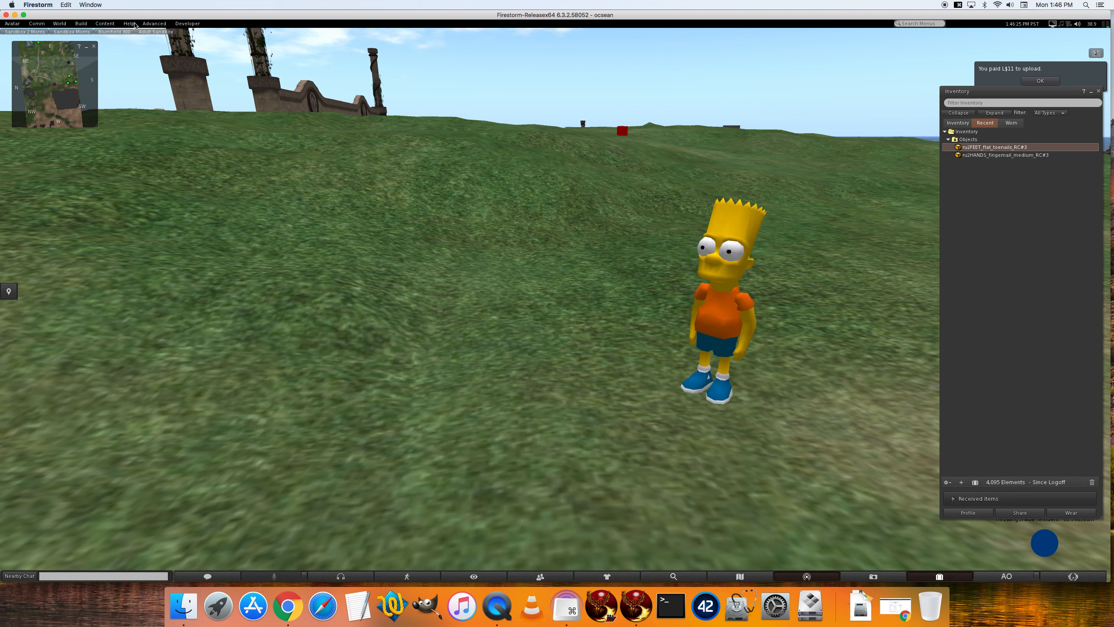
# Step: Open RuthTooRC3_BoM_feet_flat_03.dae as a new mesh model for upload
pyautogui.click(82, 23)
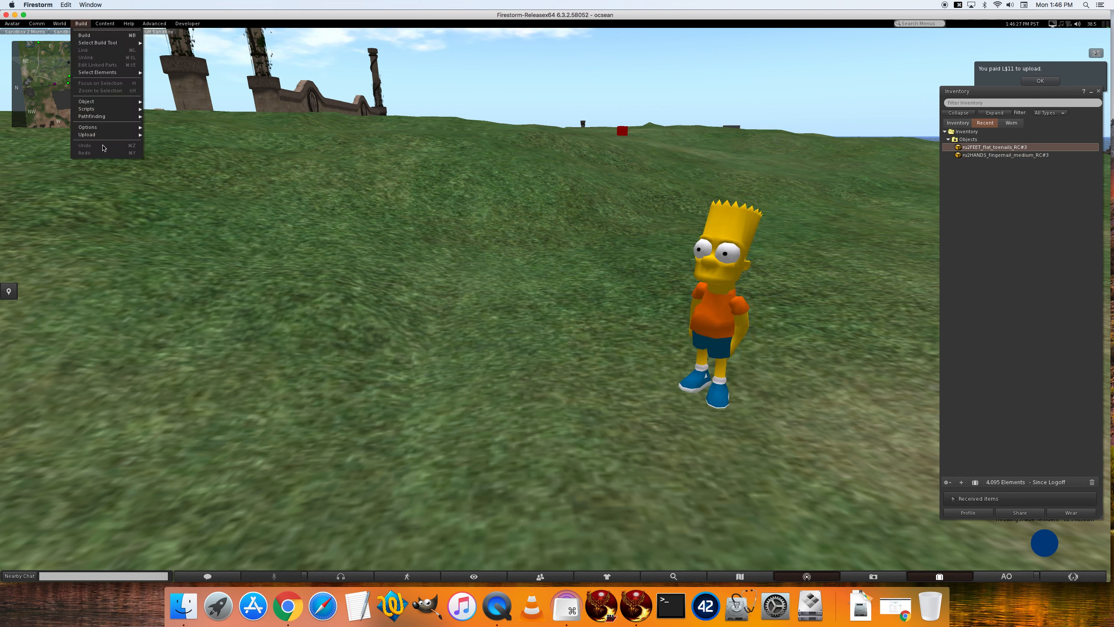
pyautogui.moveTo(102, 137)
pyautogui.click(166, 157)
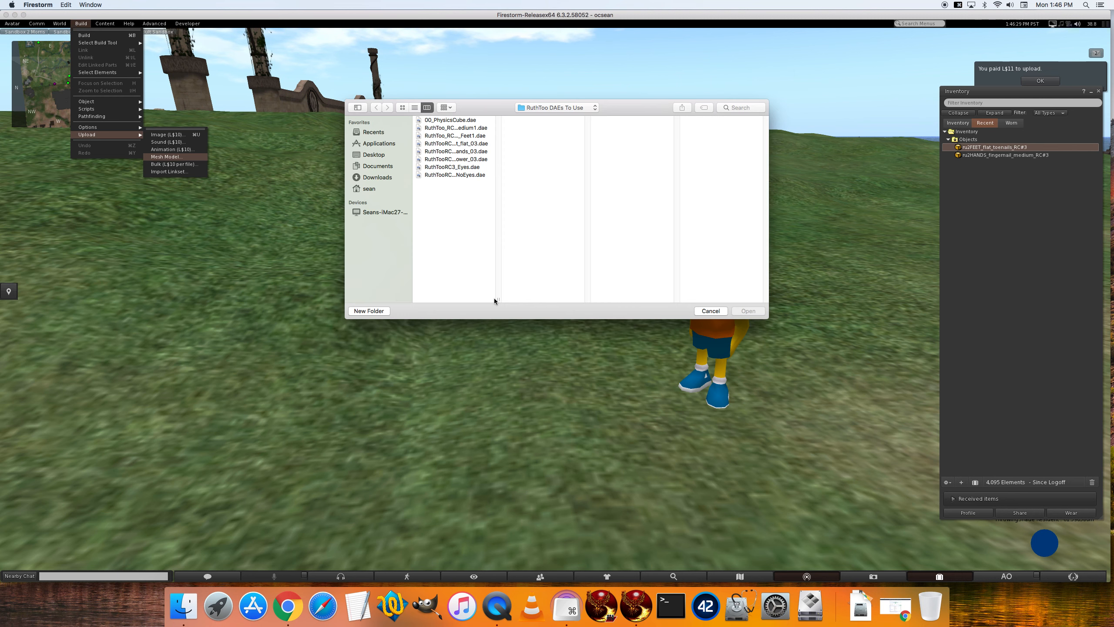
pyautogui.moveTo(498, 299); pyautogui.dragTo(559, 296)
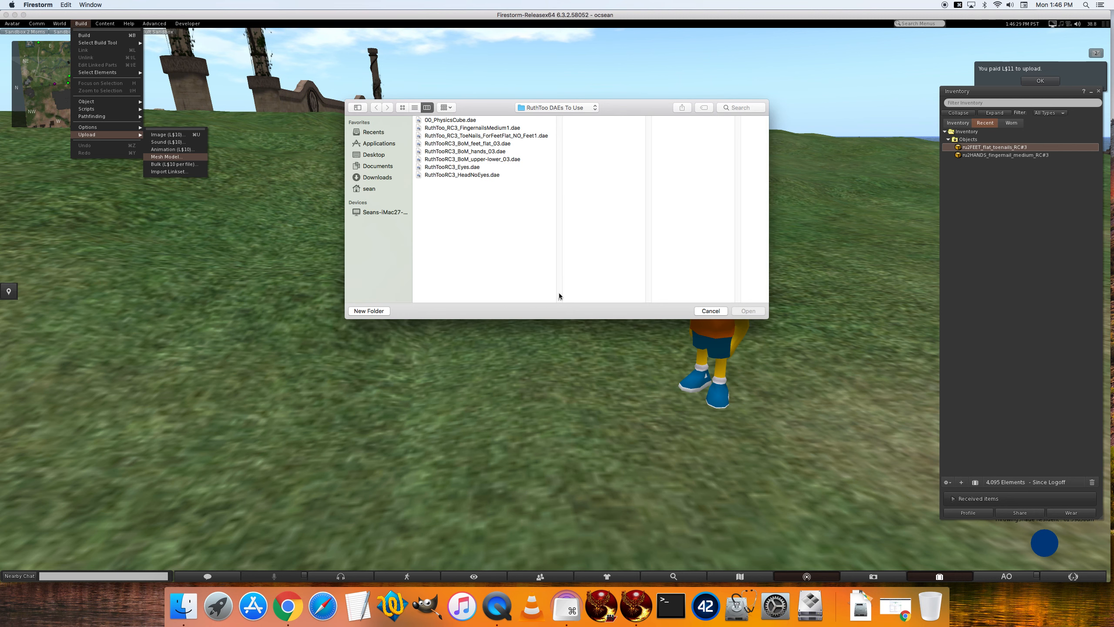
pyautogui.doubleClick(471, 144)
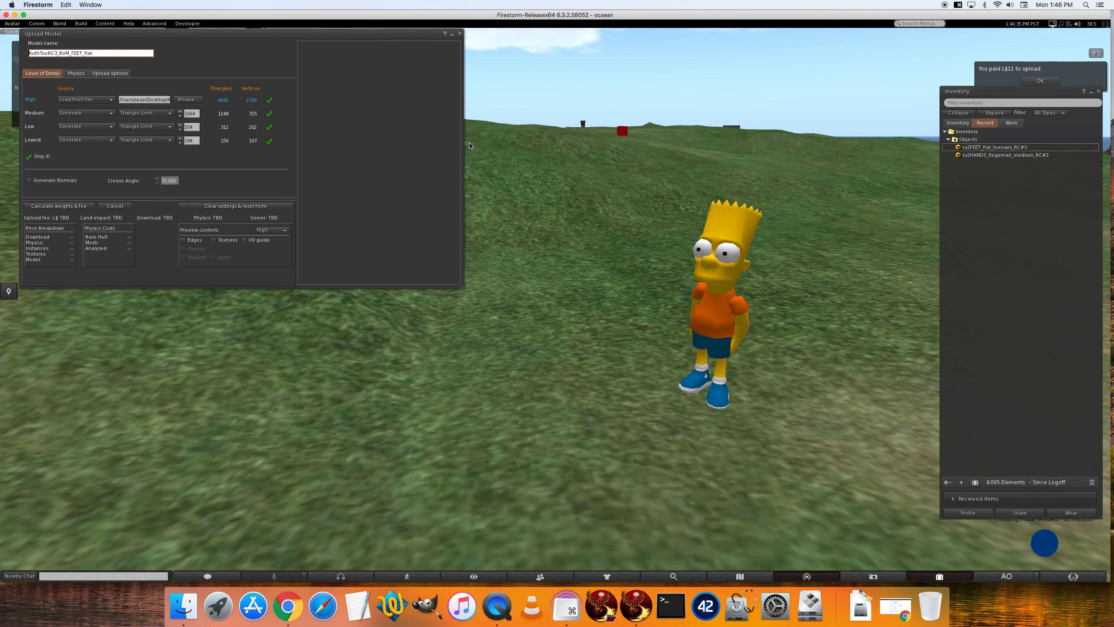
# Step: Set the flat feet model's Medium and Low detail levels to Use LoD above, and the Lowest level's triangle limit to 0
pyautogui.click(80, 113)
pyautogui.click(88, 131)
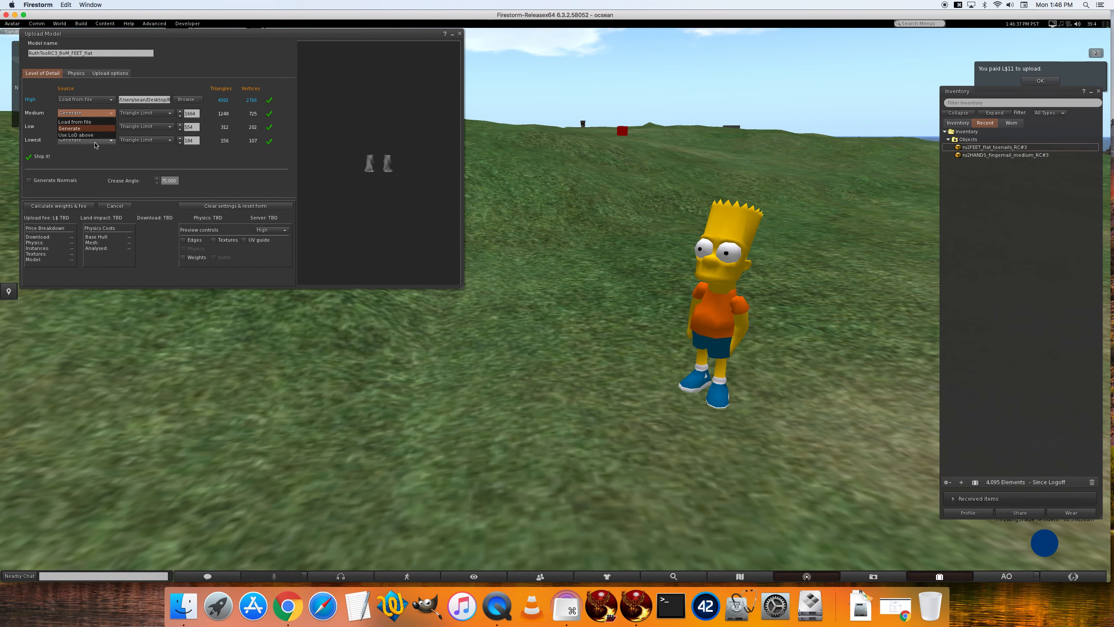
pyautogui.click(90, 127)
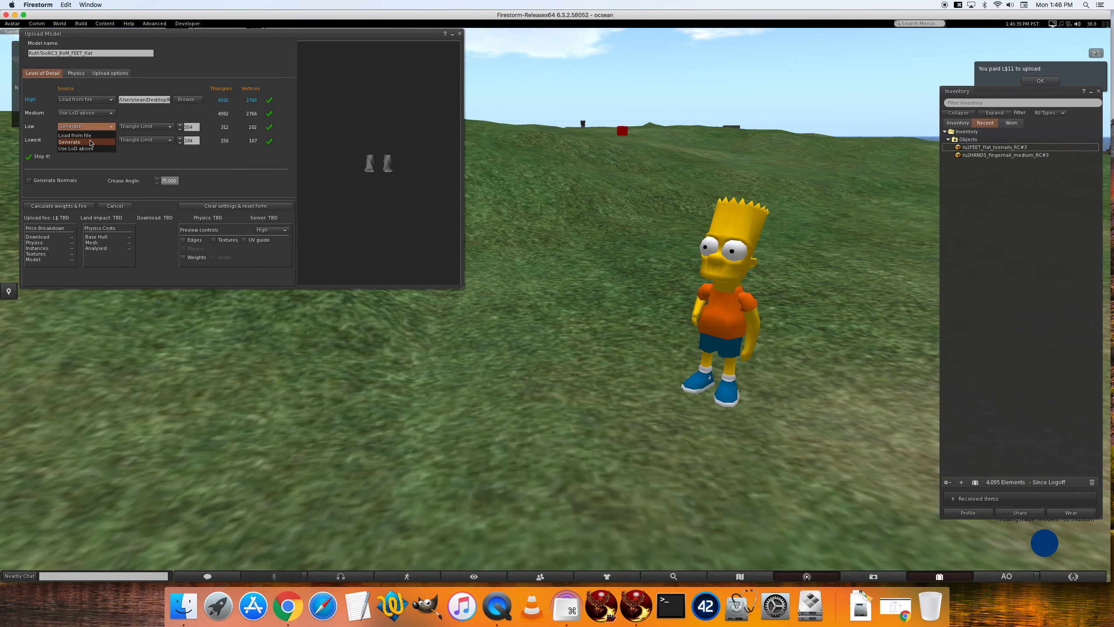
pyautogui.click(102, 145)
pyautogui.doubleClick(187, 140)
pyautogui.write('0')
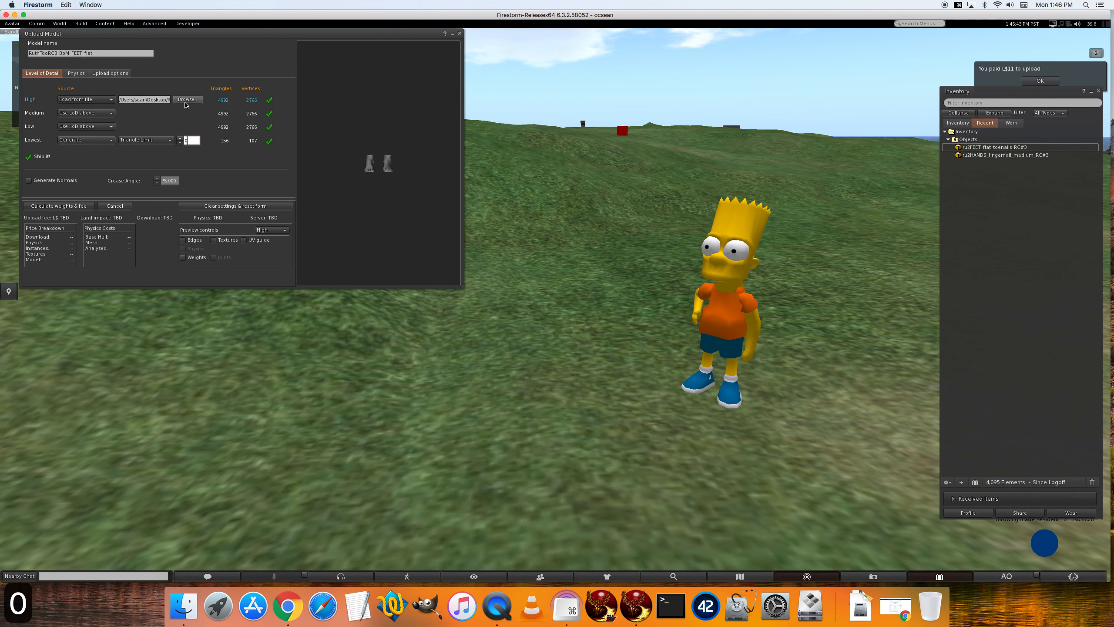
# Step: Load 00_PhysicsCube.dae from file as the flat feet's physics model, then analyze and simplify it with Close Holes enabled
pyautogui.click(76, 74)
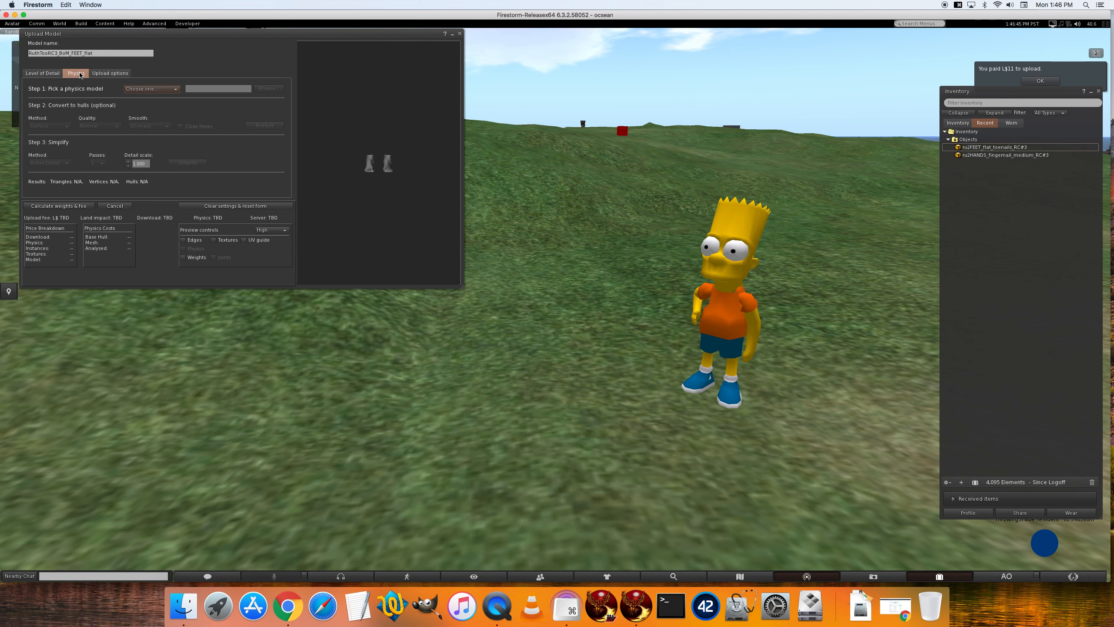
pyautogui.click(137, 90)
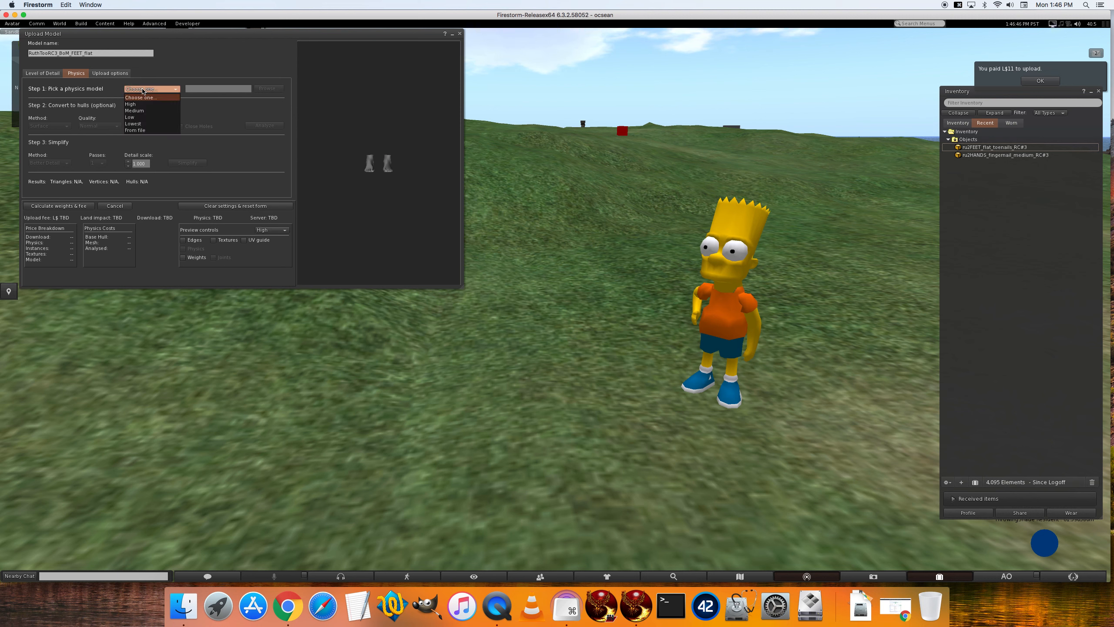
pyautogui.click(145, 131)
pyautogui.click(267, 89)
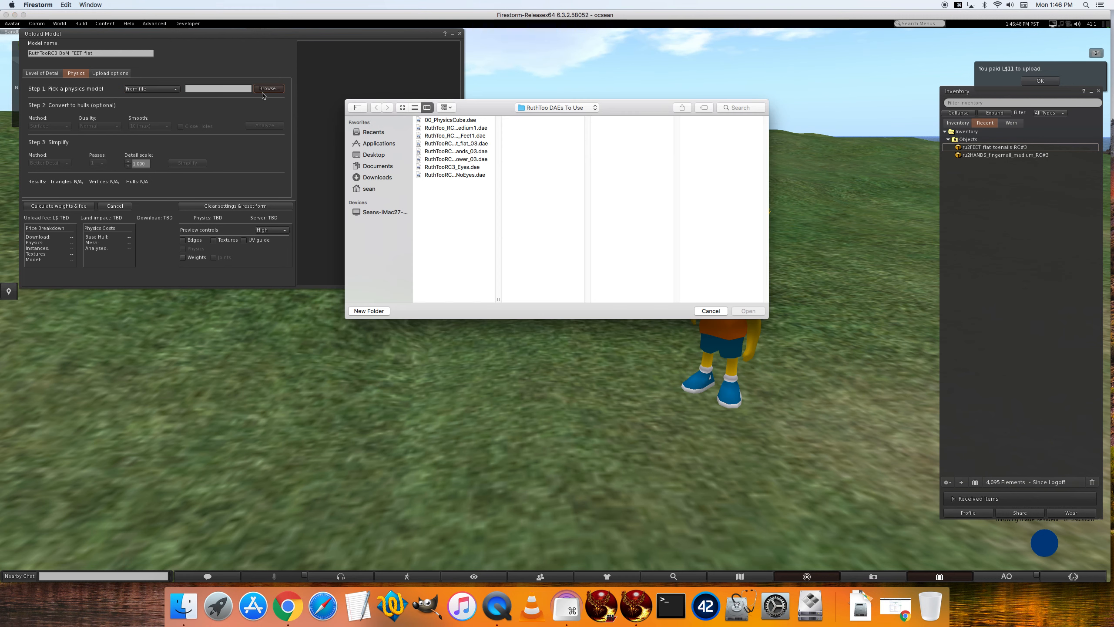
pyautogui.doubleClick(426, 122)
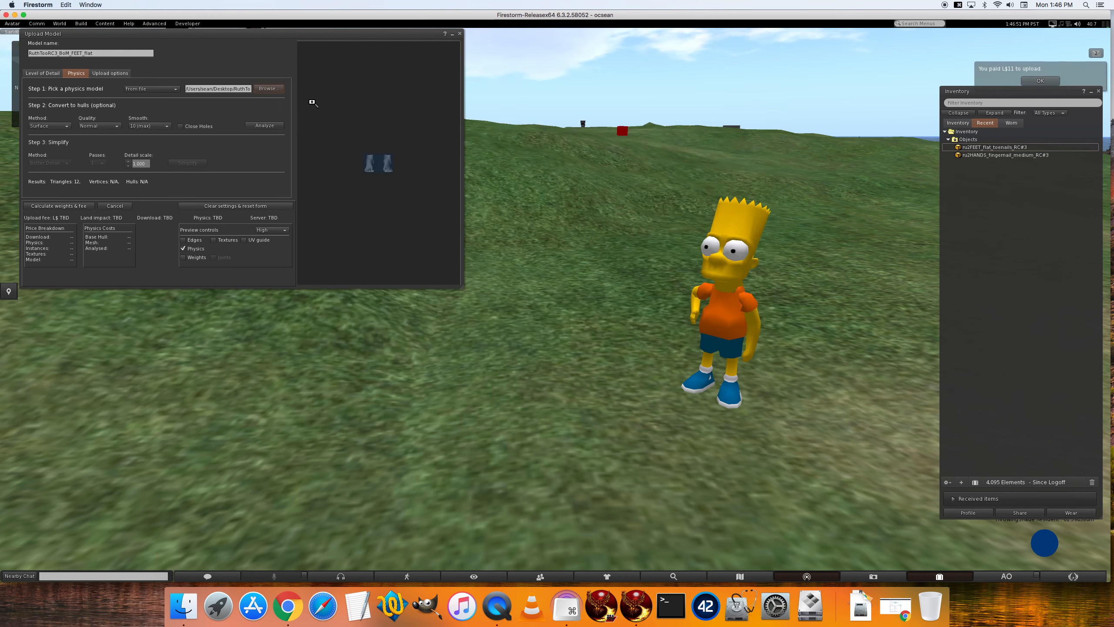
pyautogui.click(264, 125)
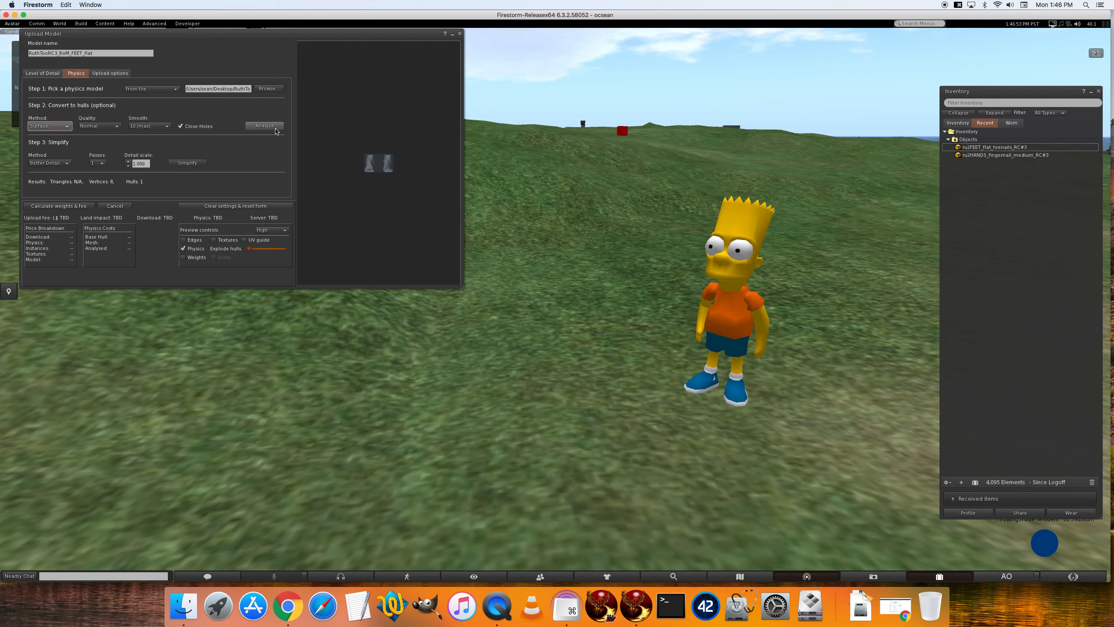
pyautogui.click(188, 163)
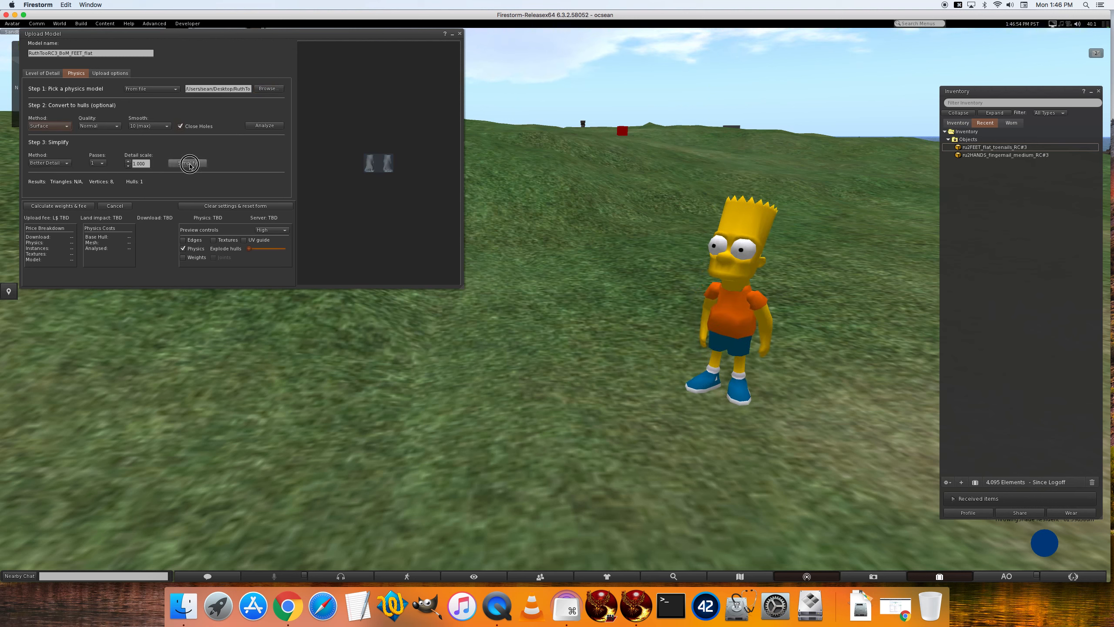
# Step: Include skin weight for the flat feet model, calculate its fees and upload it, then select the uploaded feet object in the recent inventory
pyautogui.click(107, 75)
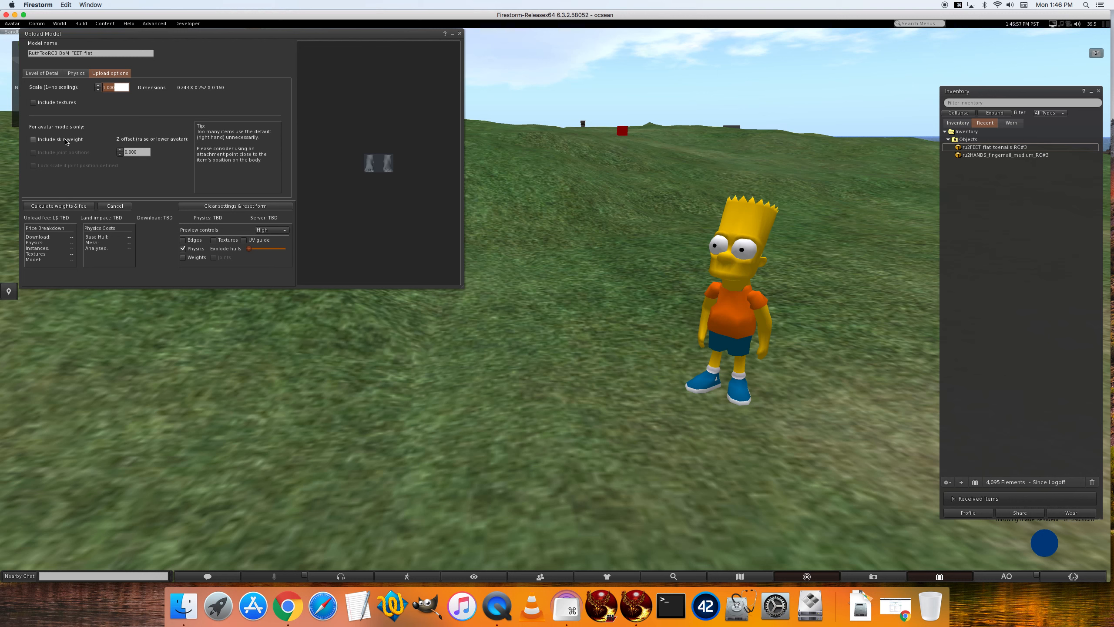
pyautogui.click(34, 140)
pyautogui.click(64, 207)
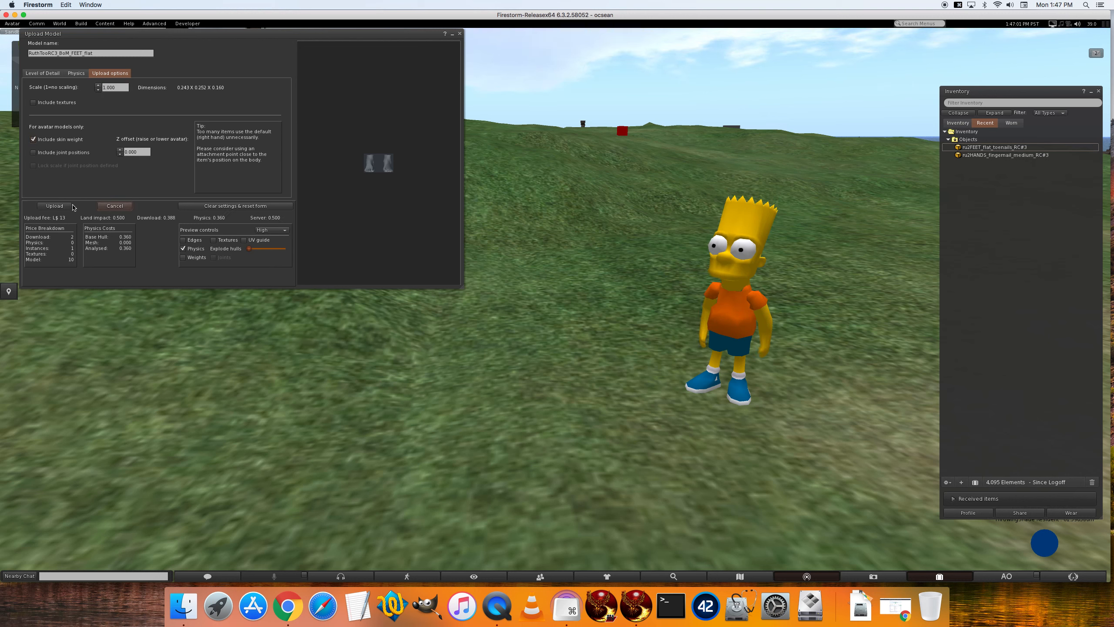
pyautogui.click(56, 205)
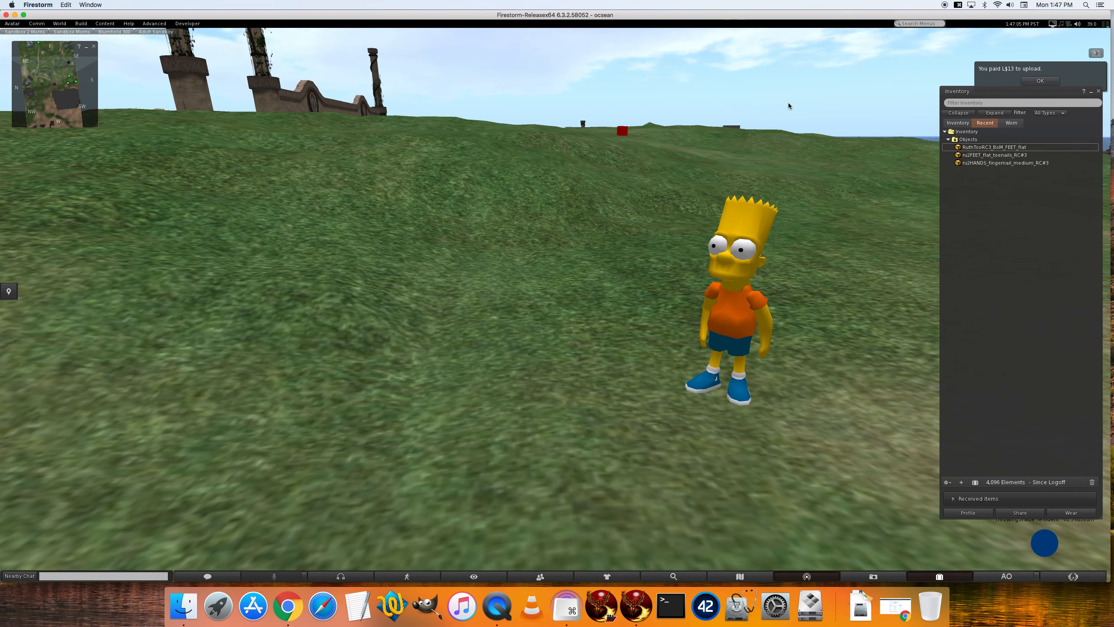
pyautogui.click(982, 205)
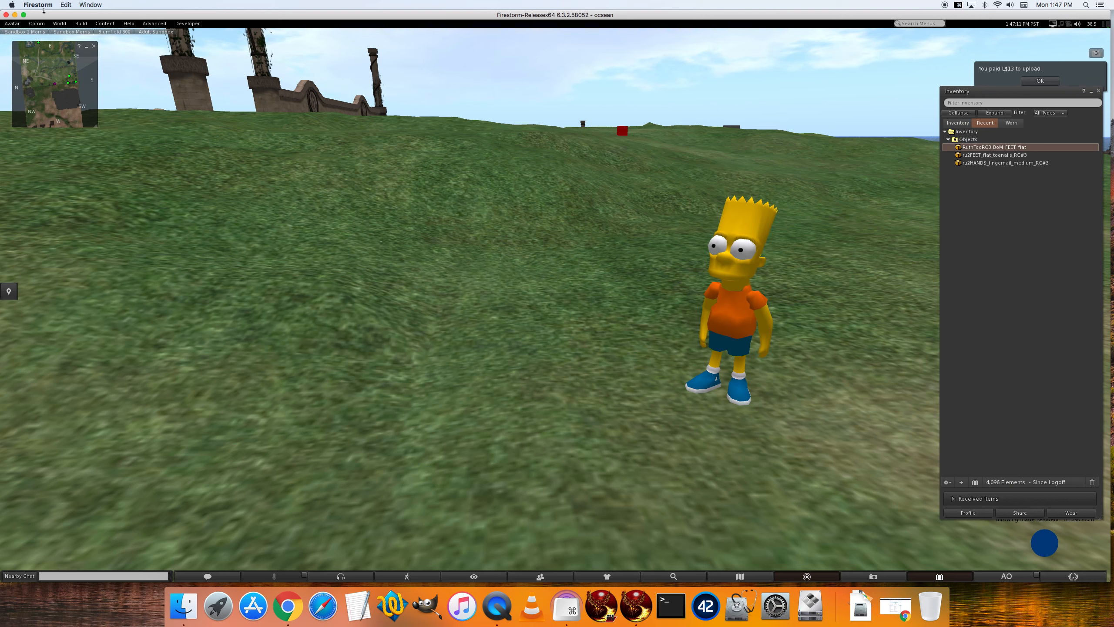
# Step: Open RuthTooRC3_BoM_hands_03.dae as a new mesh model for upload
pyautogui.click(81, 23)
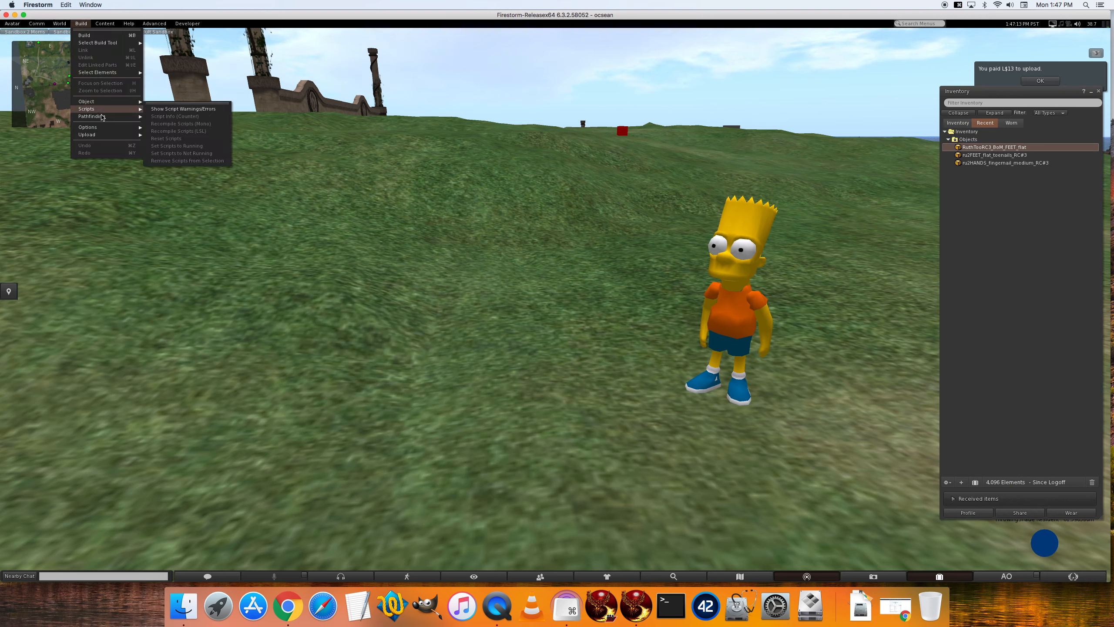
pyautogui.moveTo(139, 136)
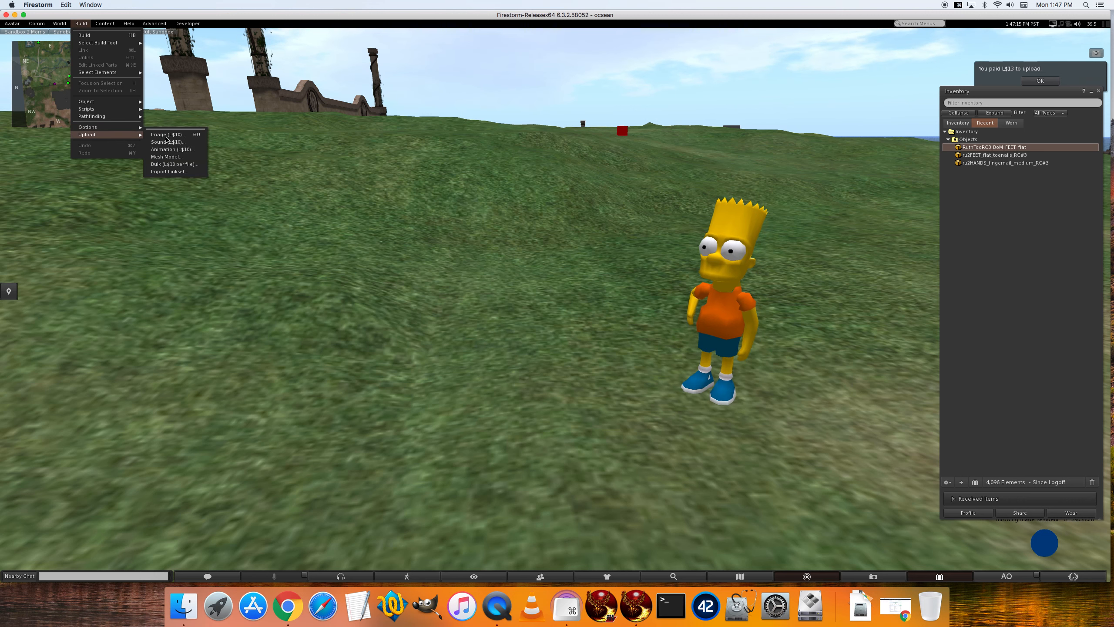
pyautogui.click(174, 159)
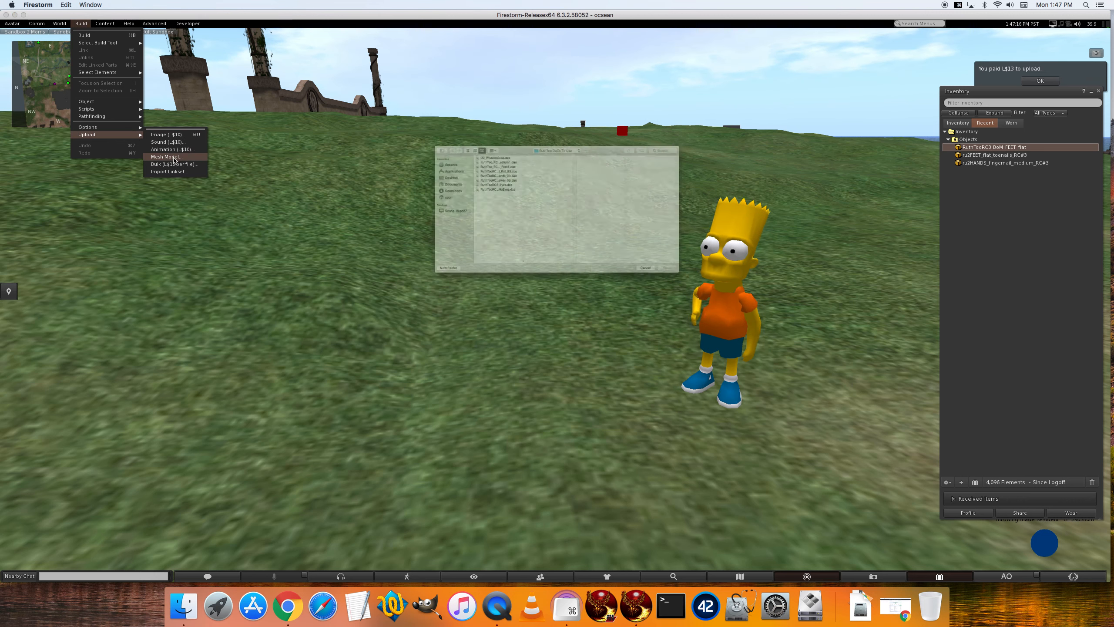
pyautogui.moveTo(499, 299); pyautogui.dragTo(571, 299)
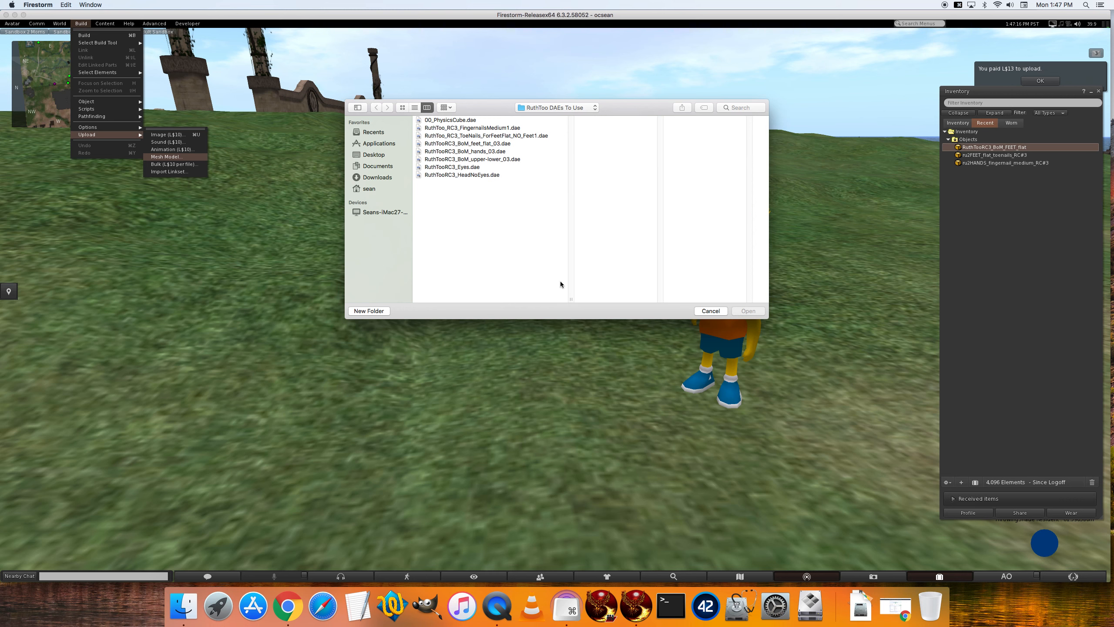
pyautogui.doubleClick(483, 151)
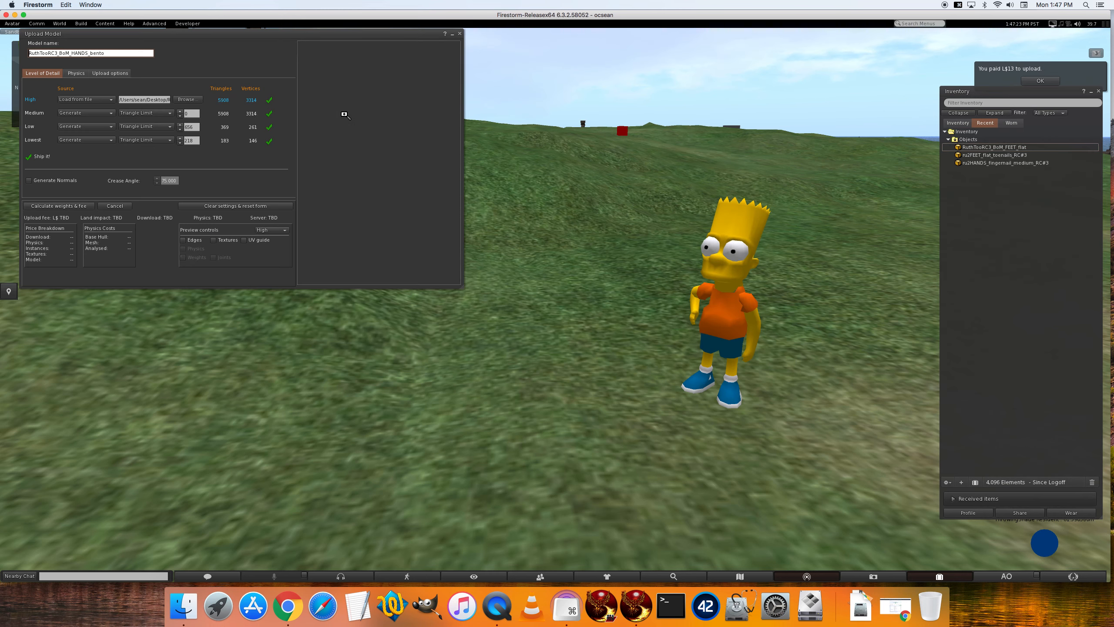
# Step: Set the hands model's Medium and Low detail levels to Use LoD above, and the Lowest level's triangle limit to 0
pyautogui.click(83, 113)
pyautogui.click(84, 136)
pyautogui.click(84, 127)
pyautogui.click(87, 148)
pyautogui.click(192, 140)
pyautogui.write('0')
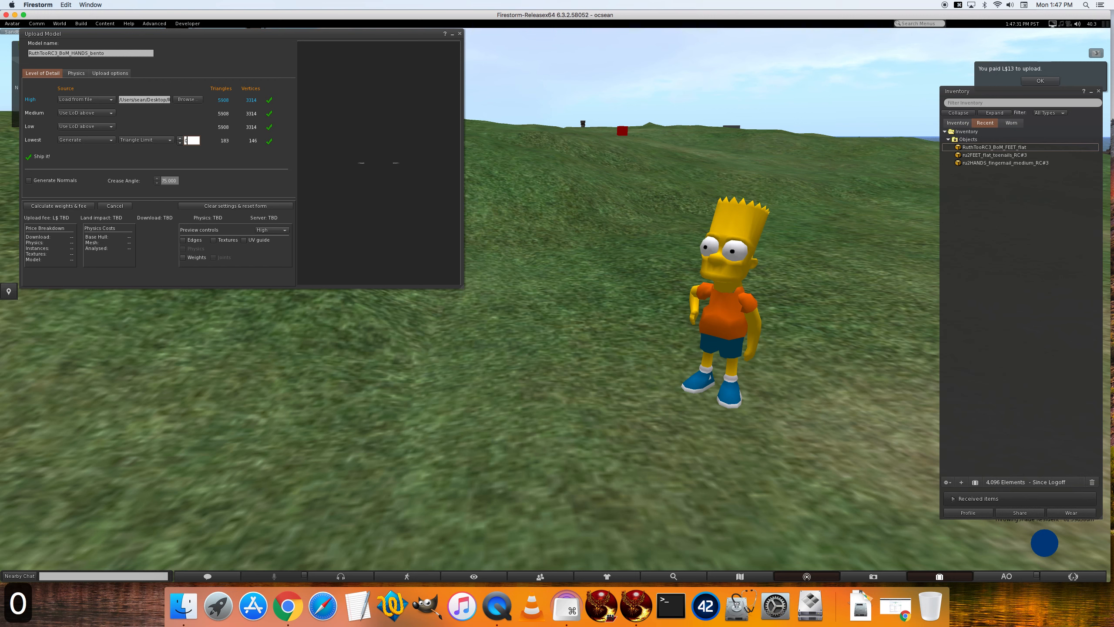
# Step: Load 00_PhysicsCube.dae from file as the hands' physics model, then analyze and simplify it with Close Holes enabled
pyautogui.click(78, 73)
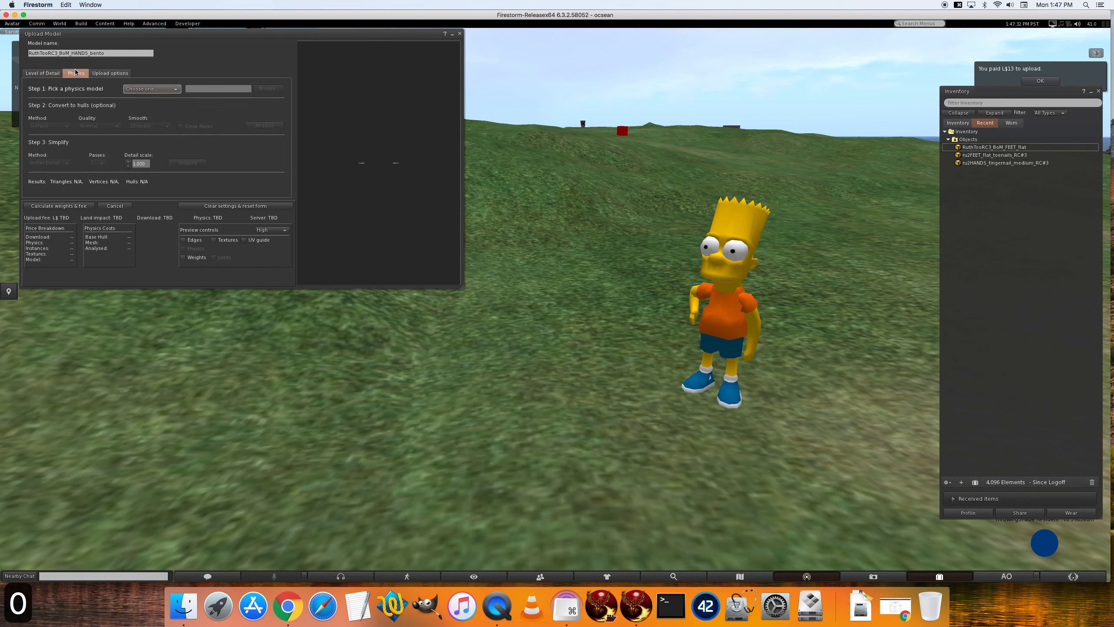
pyautogui.click(151, 89)
pyautogui.click(135, 130)
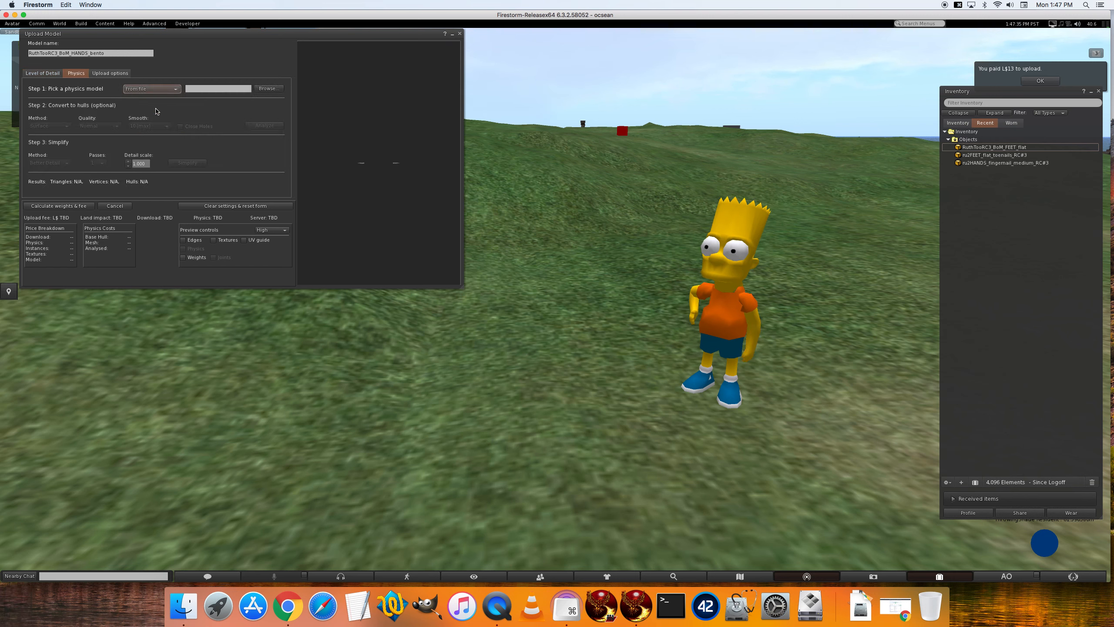
pyautogui.click(269, 89)
pyautogui.doubleClick(446, 120)
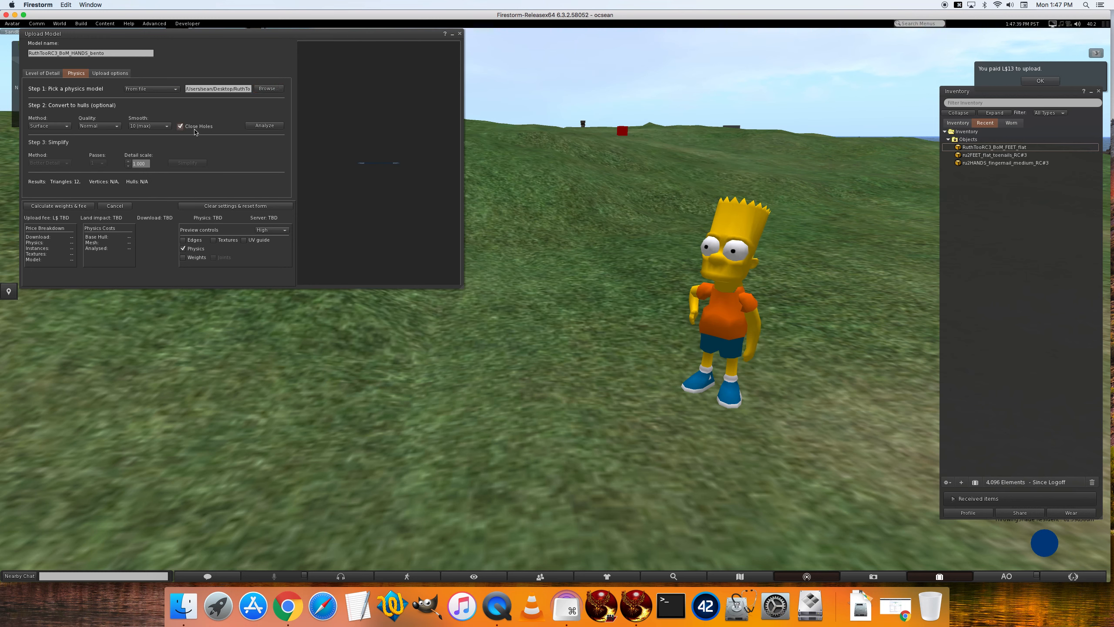
pyautogui.click(264, 126)
pyautogui.click(186, 163)
# Step: Calculate fees for and upload the hands model with skin weight included, then select the uploaded hands object in the recent inventory
pyautogui.click(106, 74)
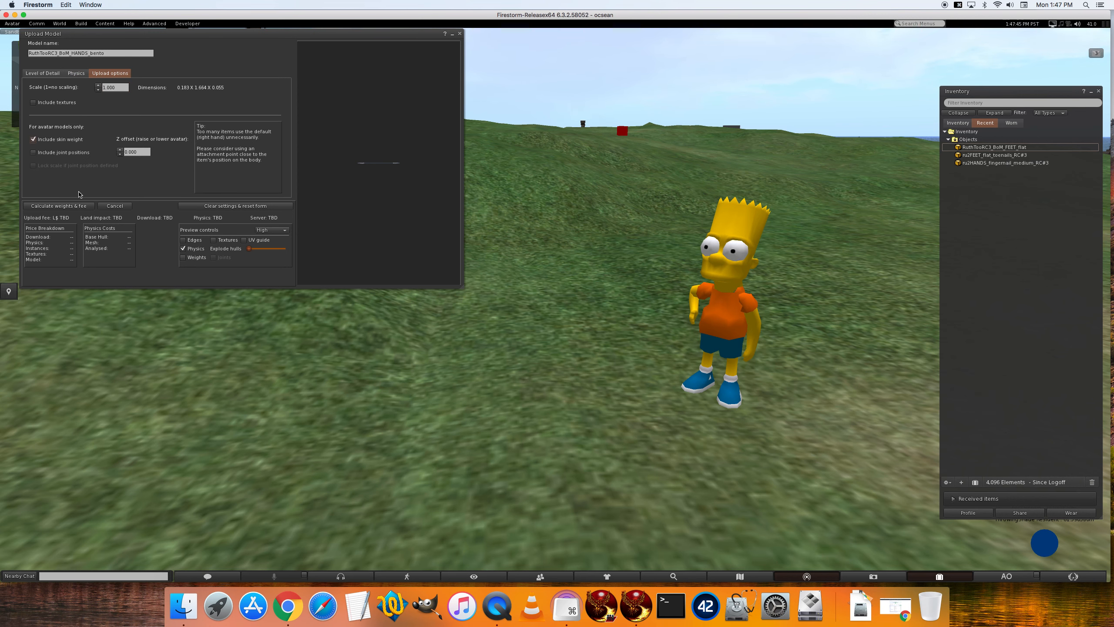
pyautogui.click(77, 207)
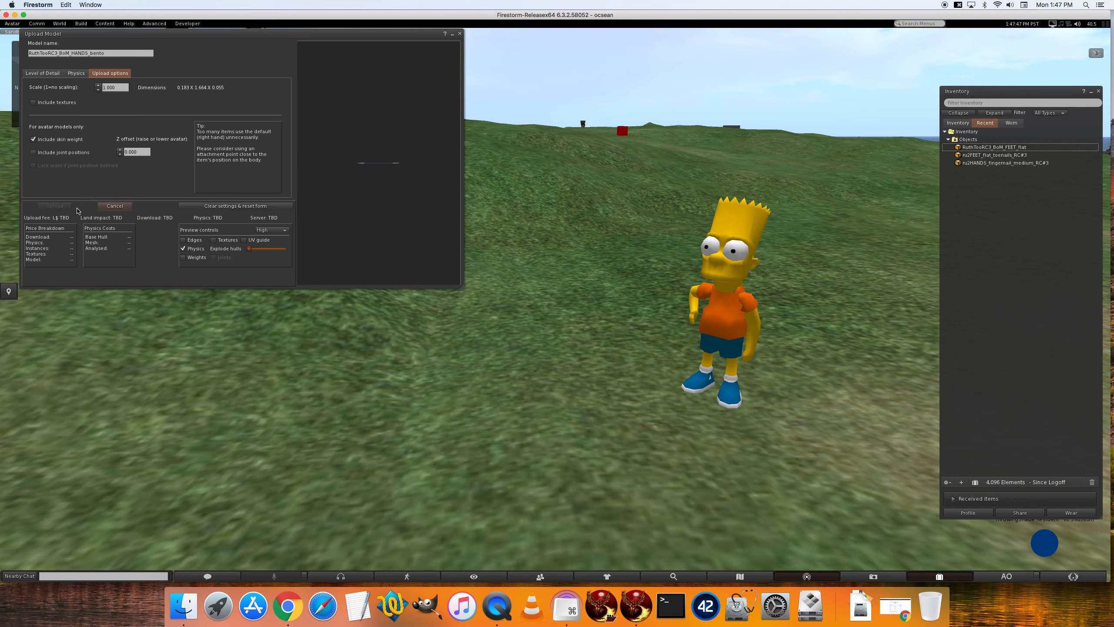
pyautogui.click(54, 206)
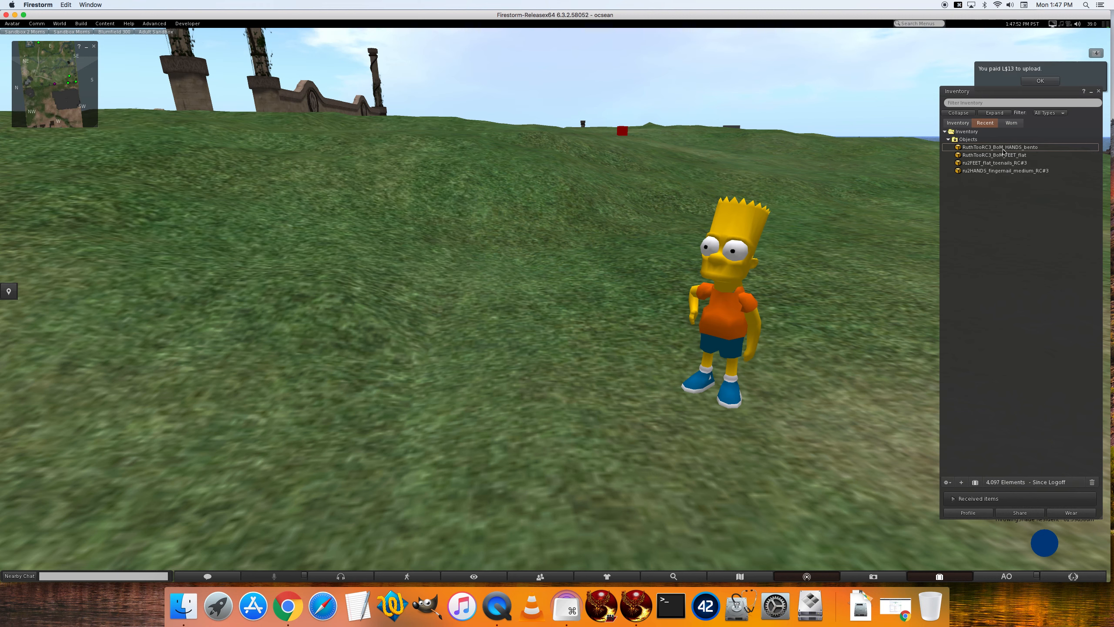
pyautogui.click(1004, 150)
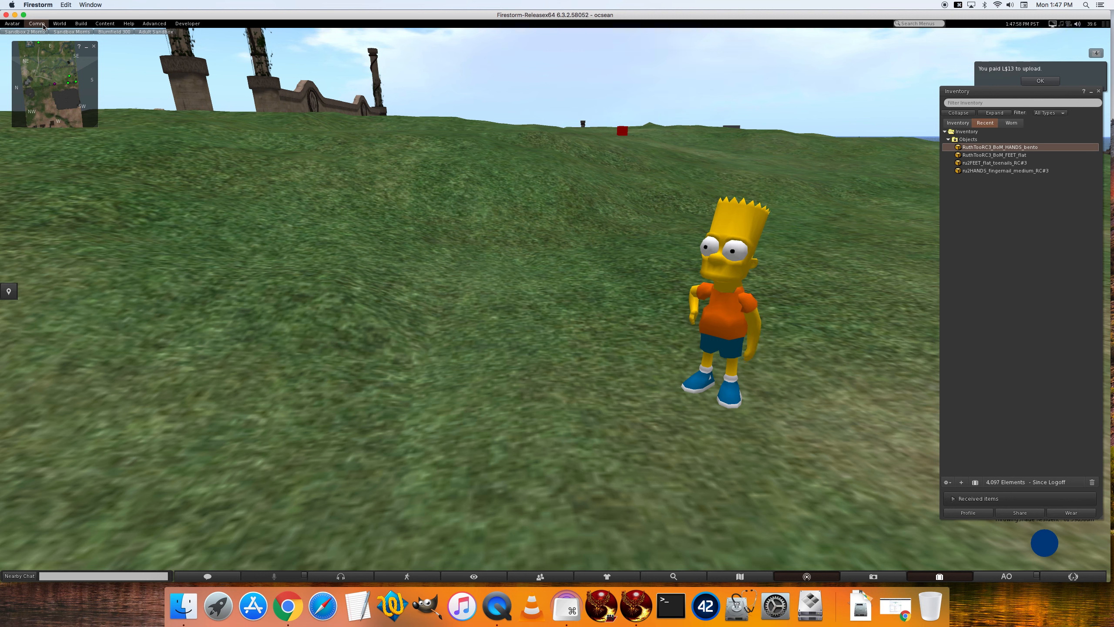
# Step: Open RuthTooRC3_BoM_upper-lower_03.dae as a new mesh model for upload
pyautogui.click(81, 23)
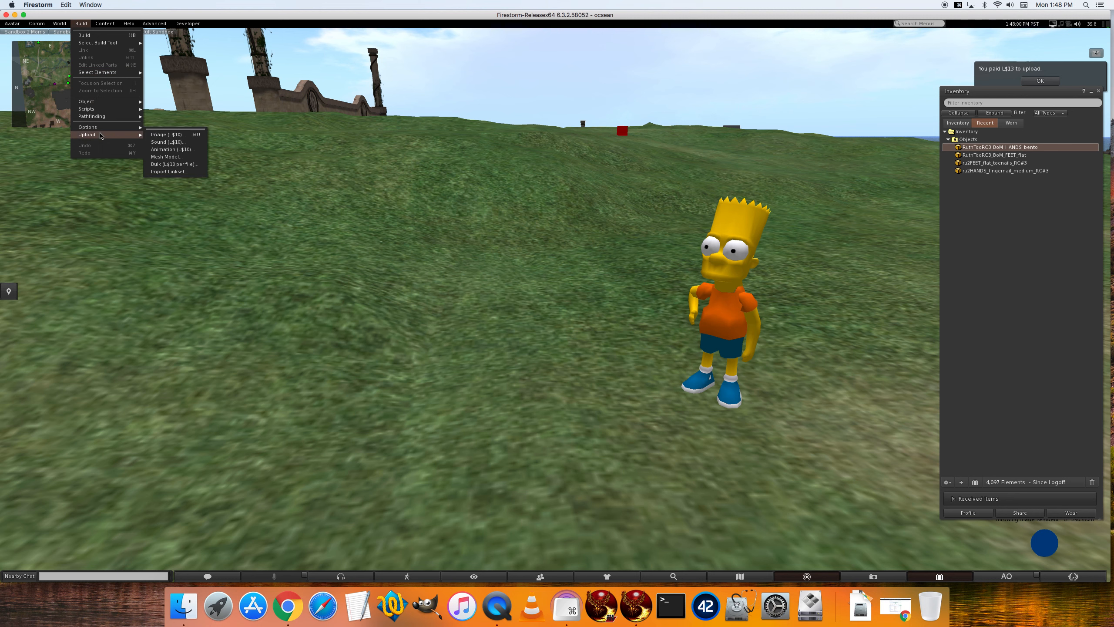
pyautogui.moveTo(101, 135)
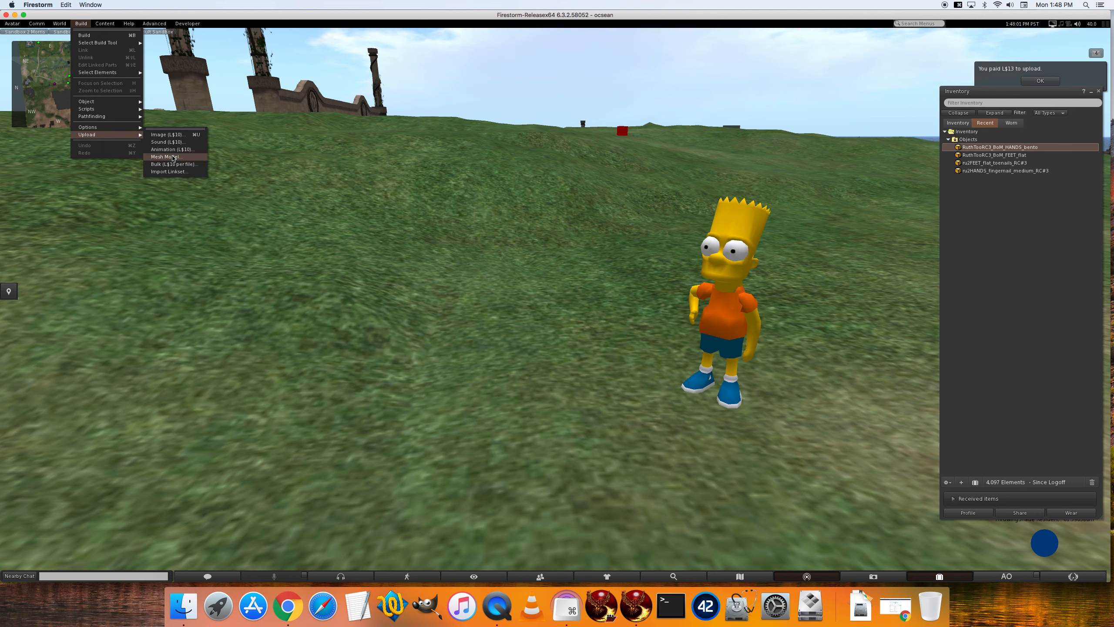
pyautogui.click(173, 158)
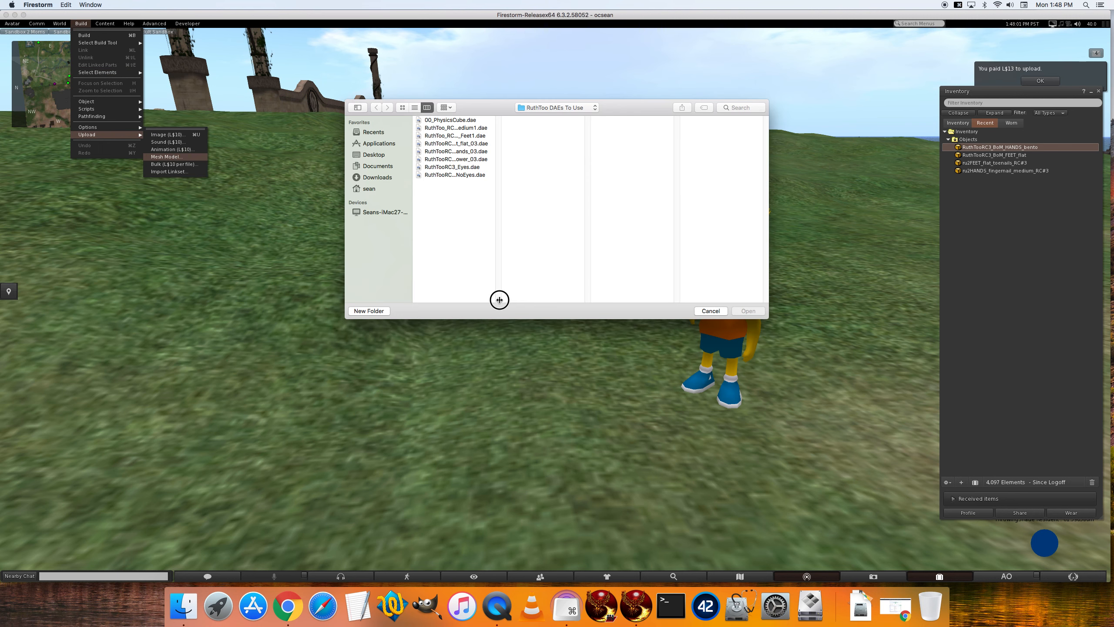
pyautogui.moveTo(497, 299); pyautogui.dragTo(542, 300)
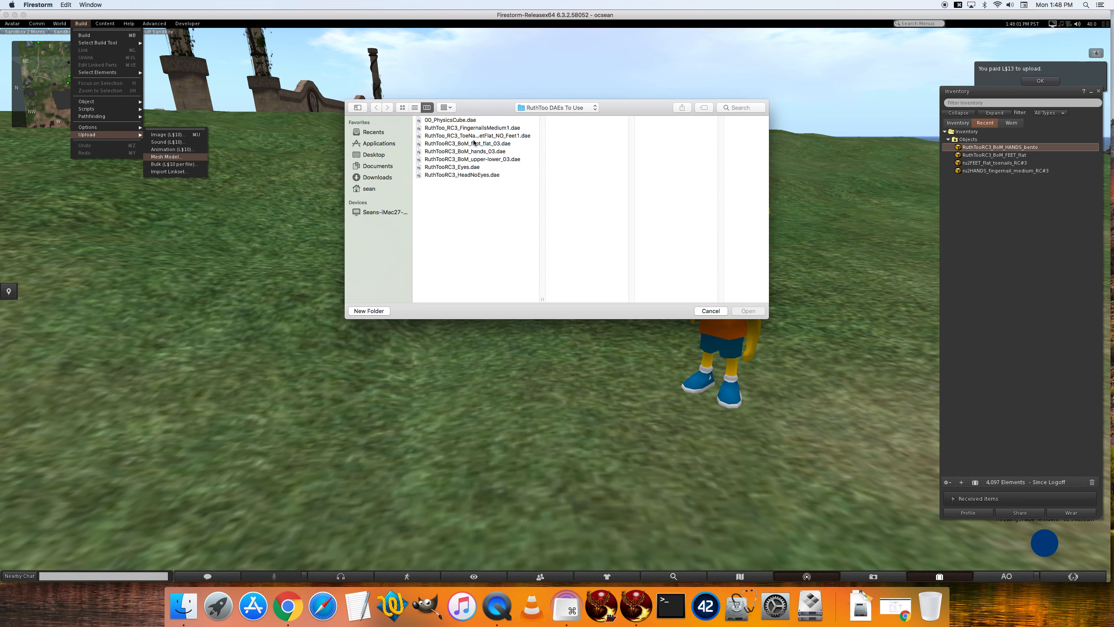
pyautogui.doubleClick(475, 159)
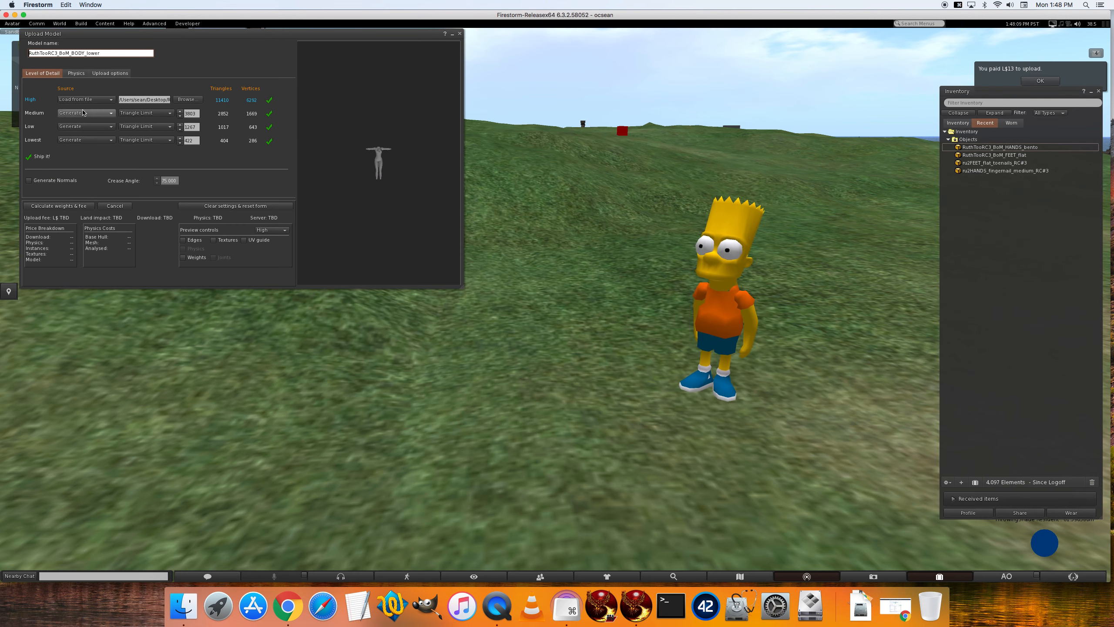
# Step: Set the body model's Medium and Low detail levels to Use LoD above, and the Lowest level's triangle limit to 0
pyautogui.click(83, 113)
pyautogui.click(83, 135)
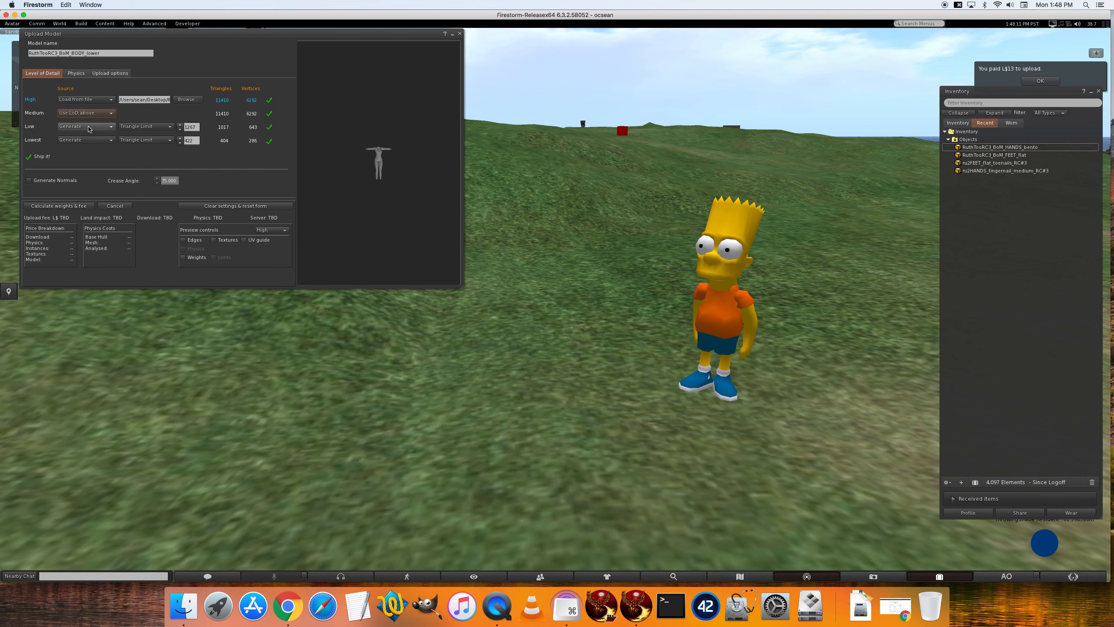
pyautogui.click(87, 126)
pyautogui.click(94, 149)
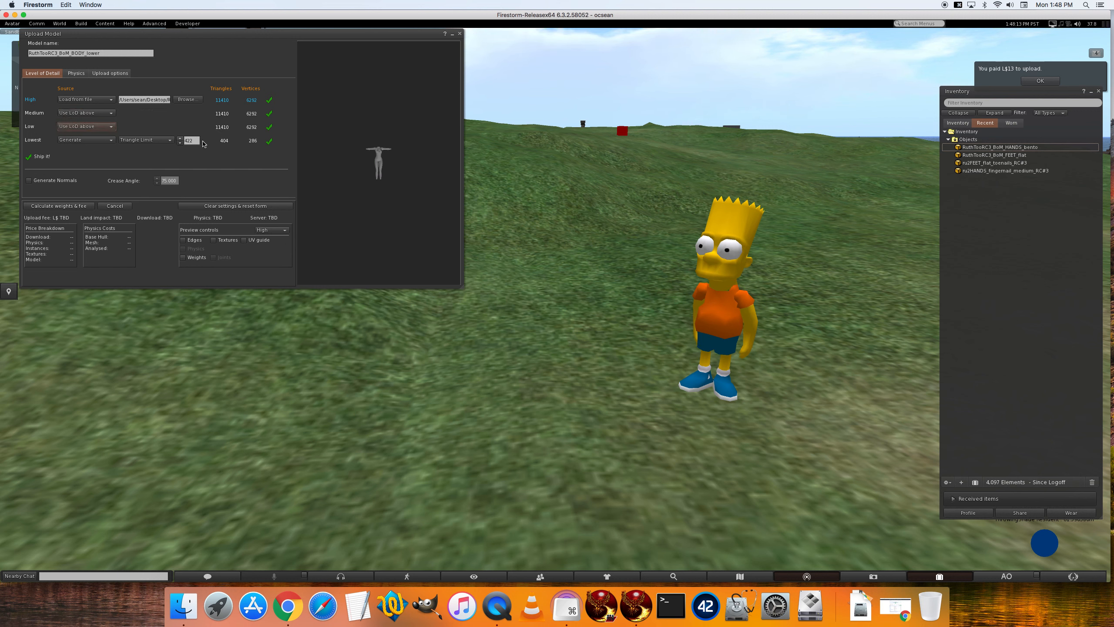
pyautogui.click(198, 140)
pyautogui.write('0')
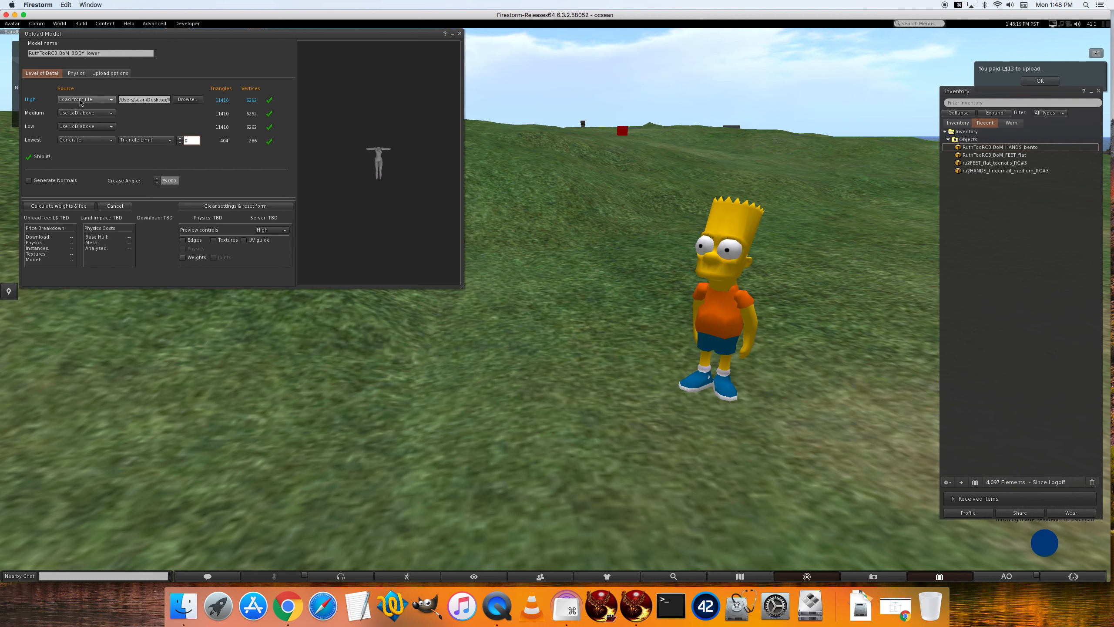
# Step: Load 00_PhysicsCube.dae from file as the body's physics model, then enable Close Holes and analyze it
pyautogui.click(76, 73)
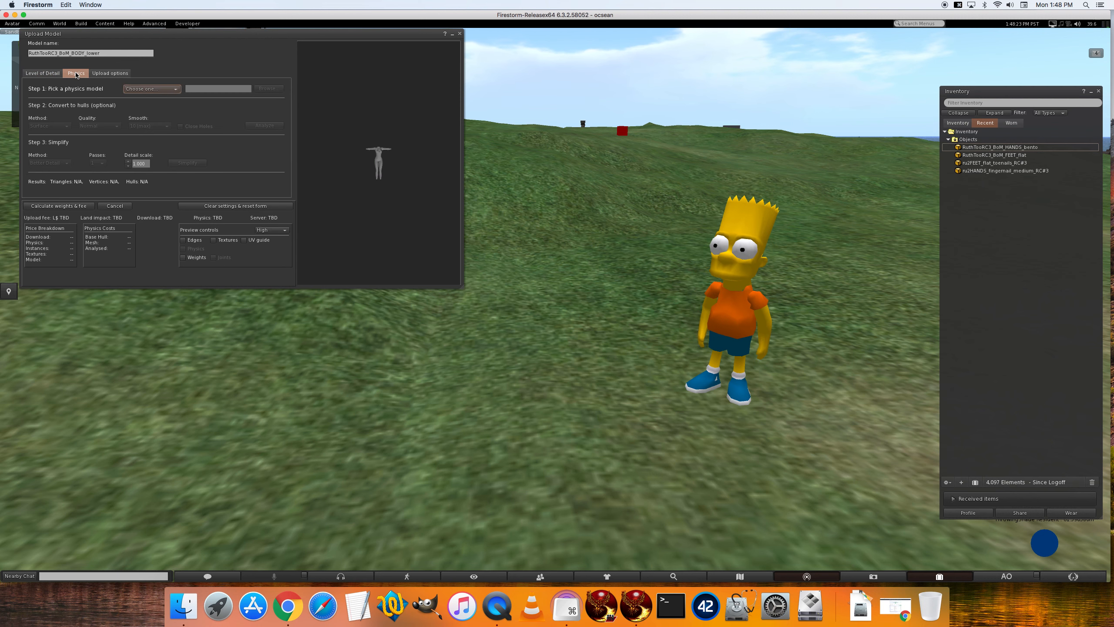
pyautogui.click(140, 89)
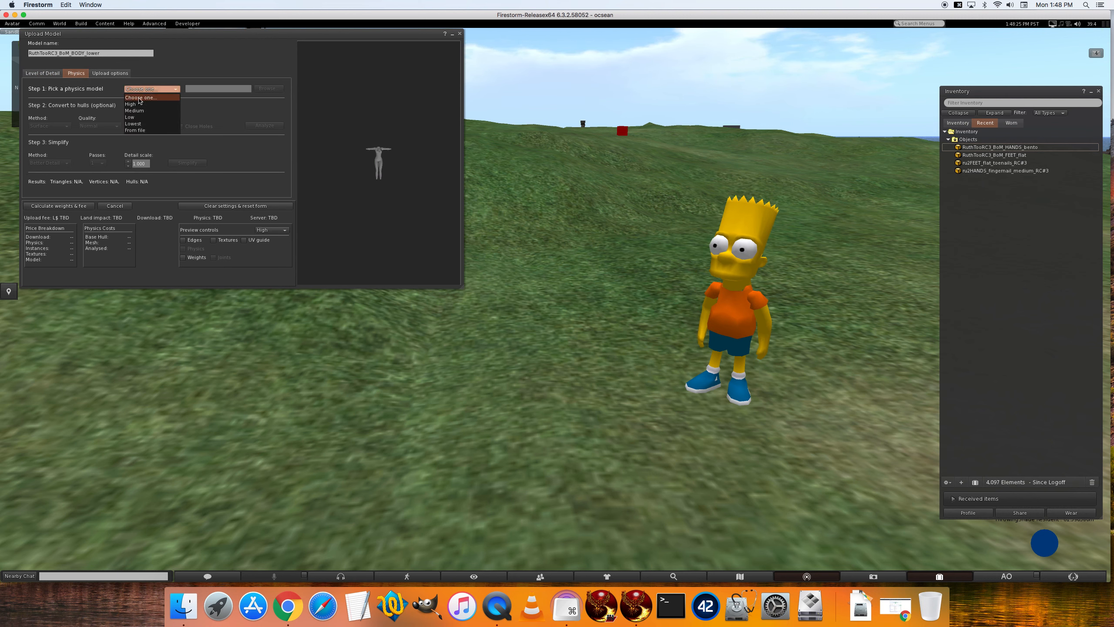
pyautogui.click(141, 124)
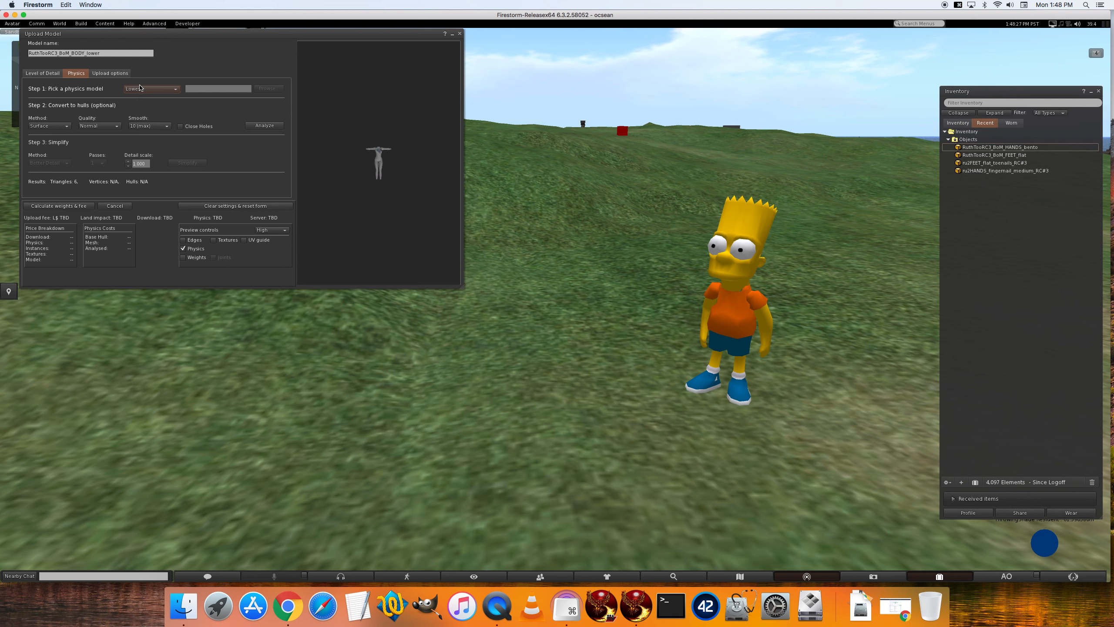
pyautogui.click(139, 88)
pyautogui.click(145, 134)
pyautogui.click(269, 88)
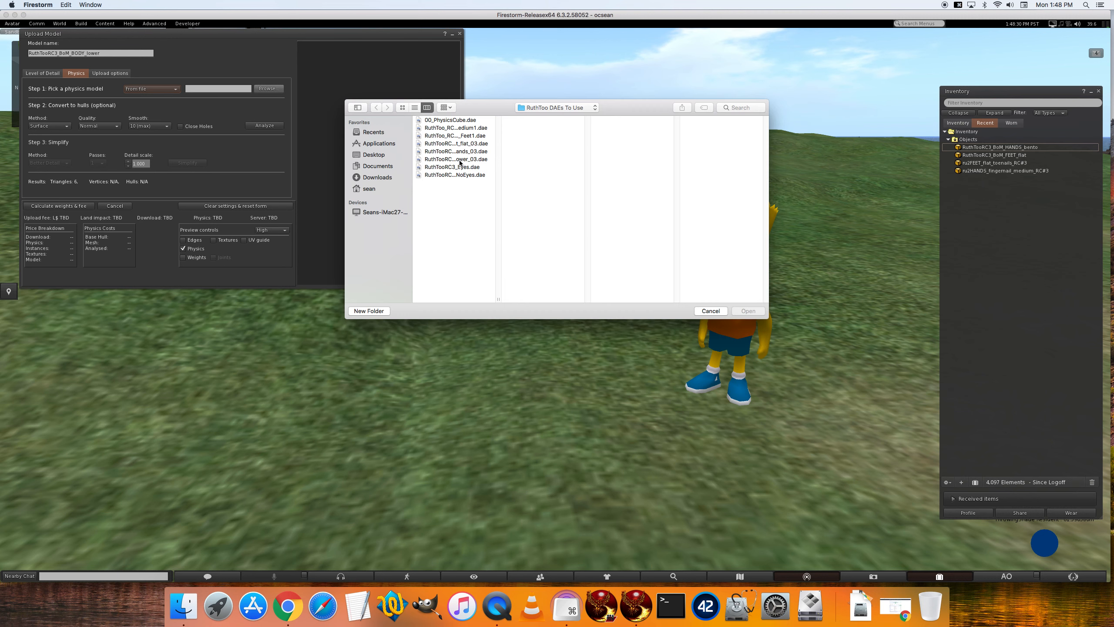
pyautogui.doubleClick(454, 120)
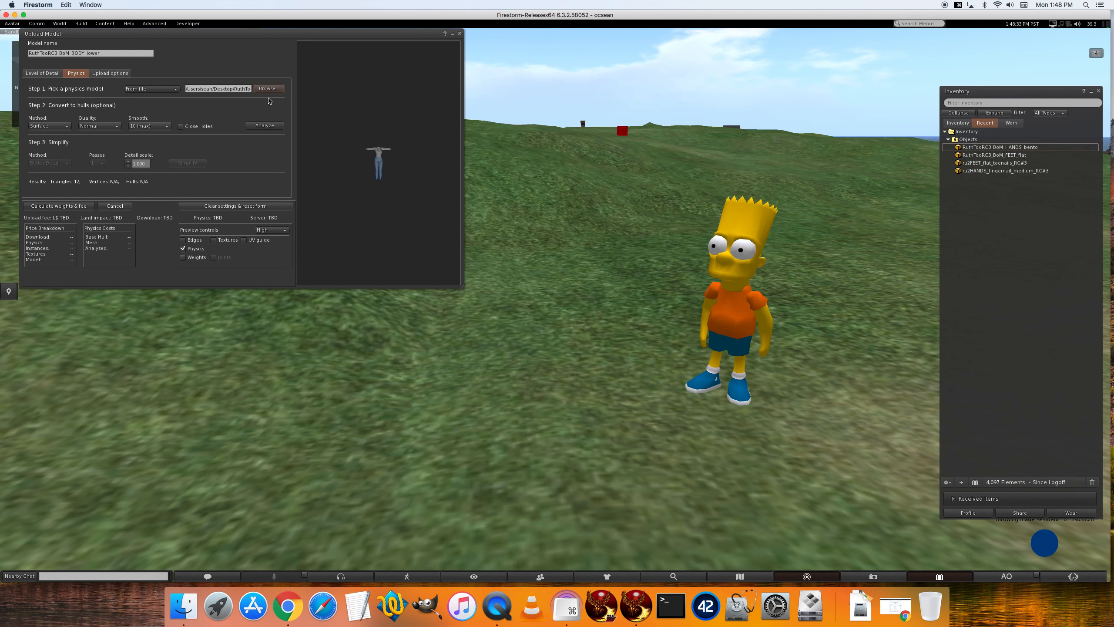
pyautogui.click(199, 126)
pyautogui.click(268, 126)
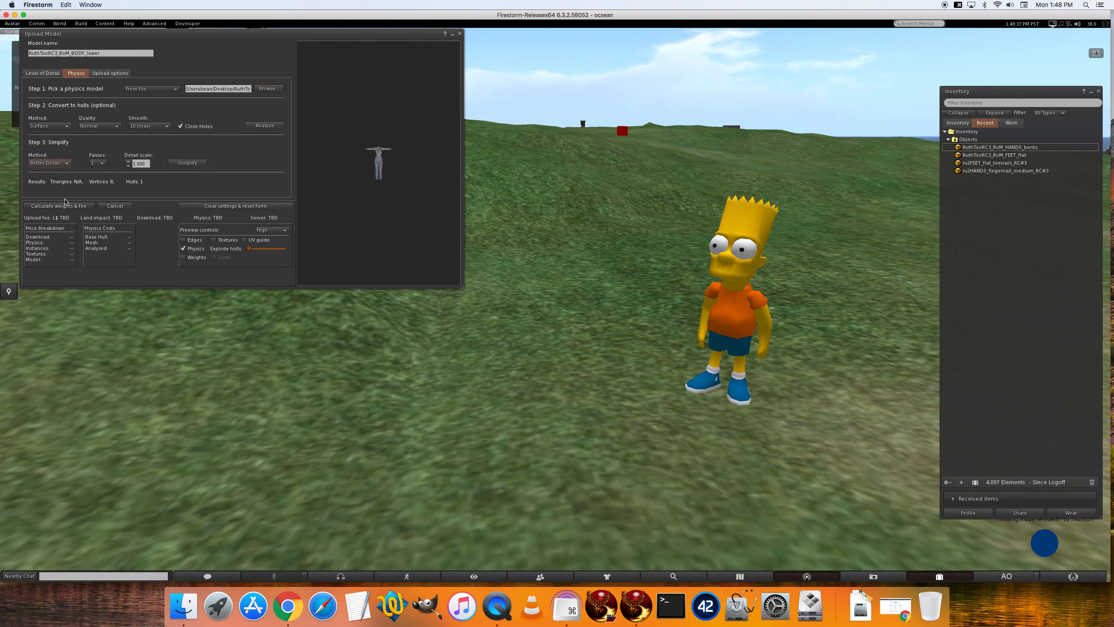
# Step: Include skin weight for the upper and lower body model, calculate its weights and fee, and upload it
pyautogui.click(110, 73)
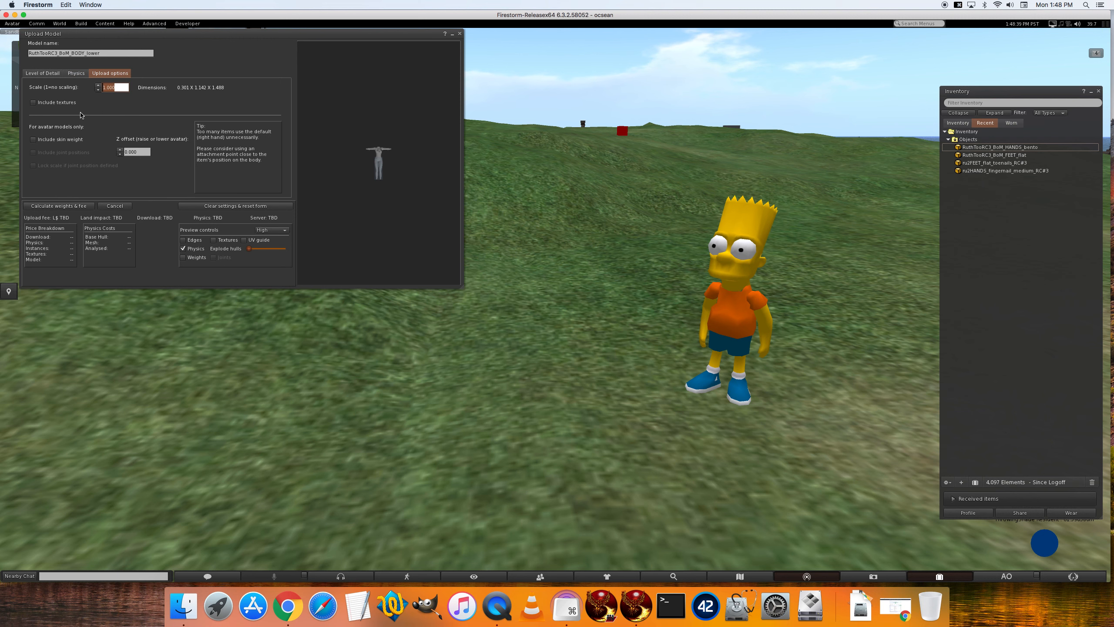
pyautogui.click(61, 142)
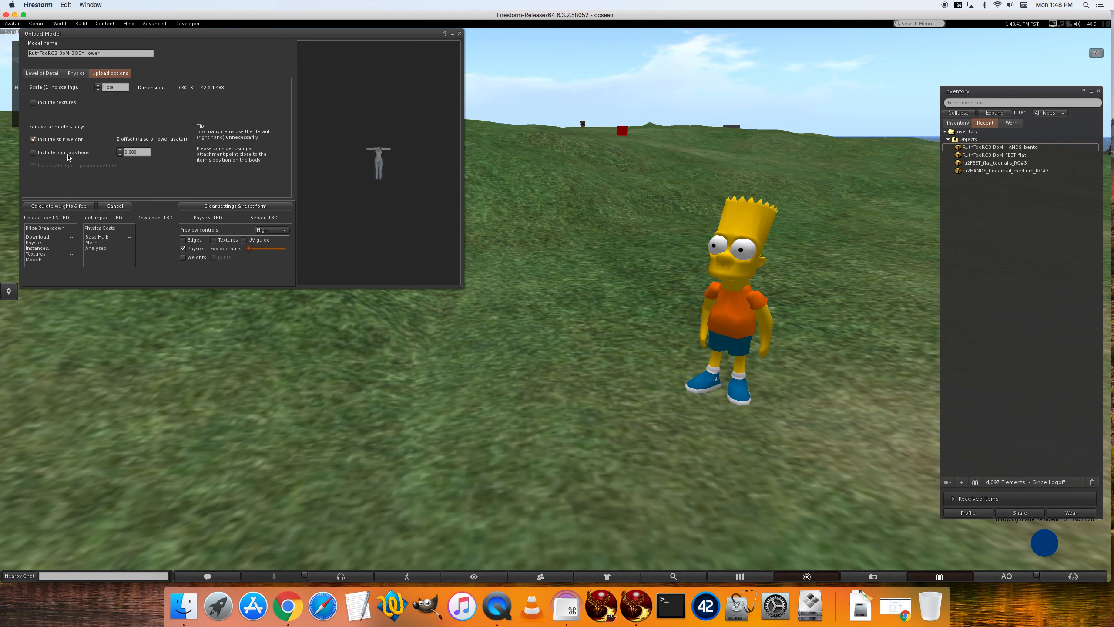
pyautogui.click(67, 206)
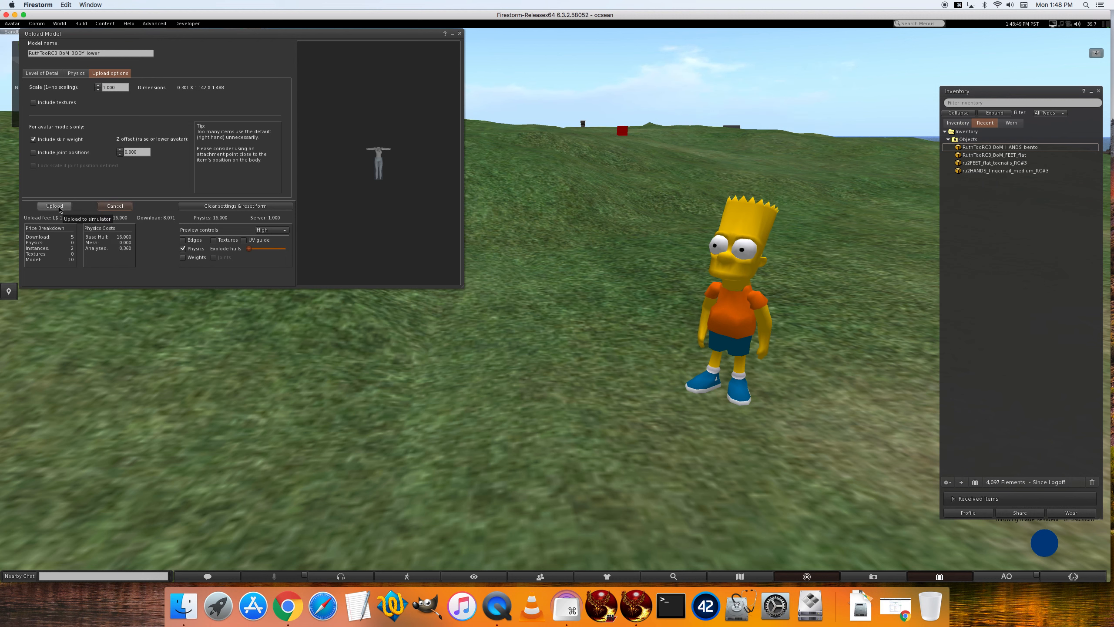
pyautogui.click(55, 206)
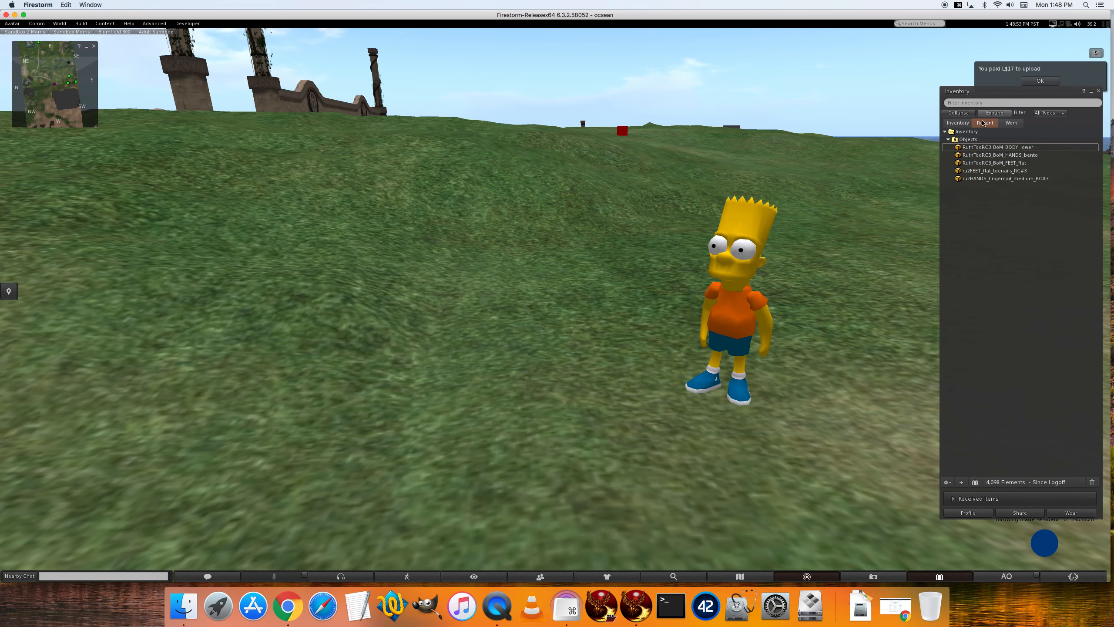
# Step: Open RuthTooRC3_Eyes.dae as a new mesh model for upload
pyautogui.click(981, 147)
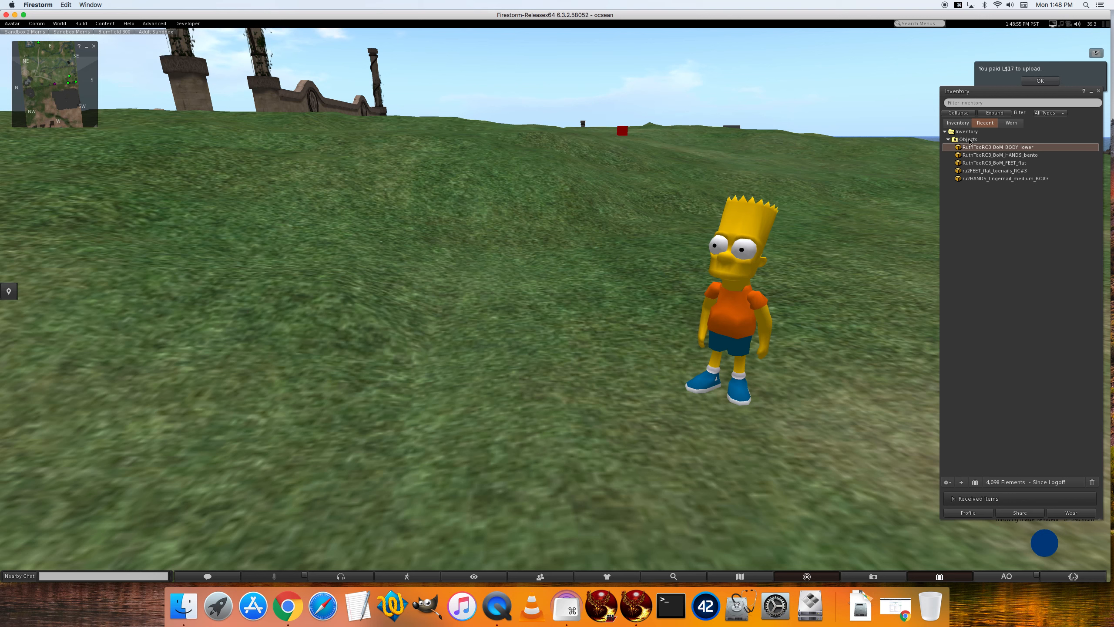
pyautogui.click(78, 23)
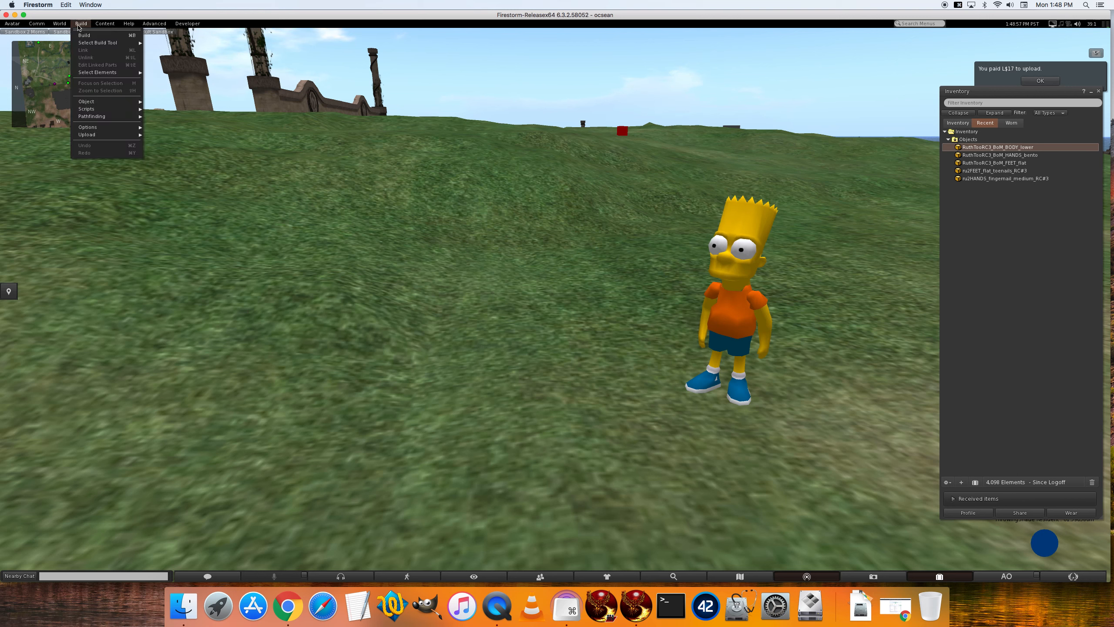
pyautogui.moveTo(94, 134)
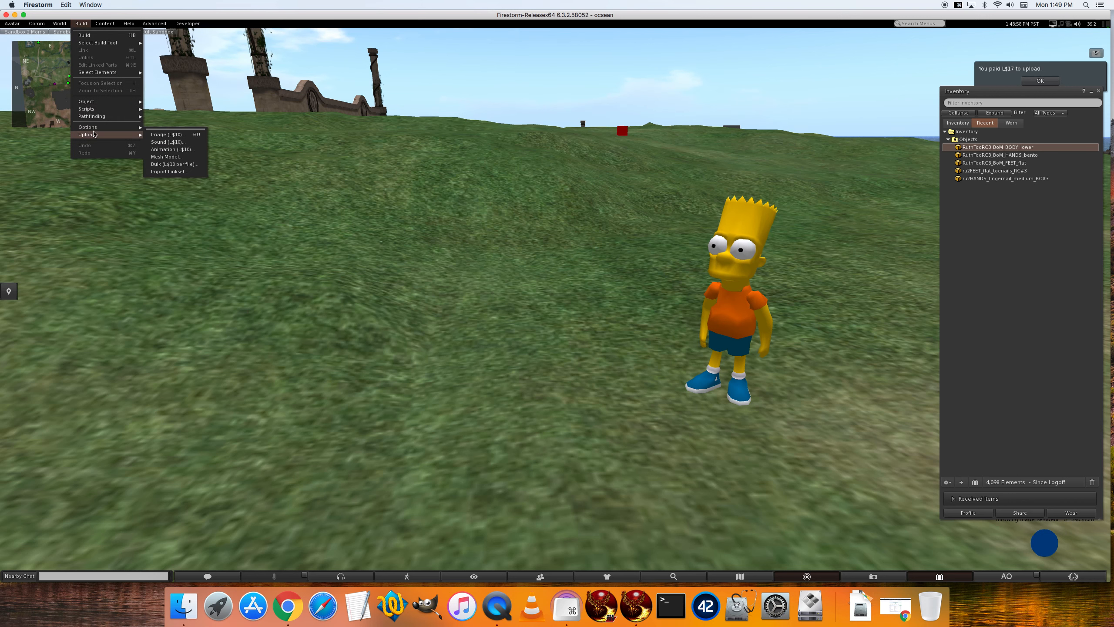
pyautogui.click(182, 156)
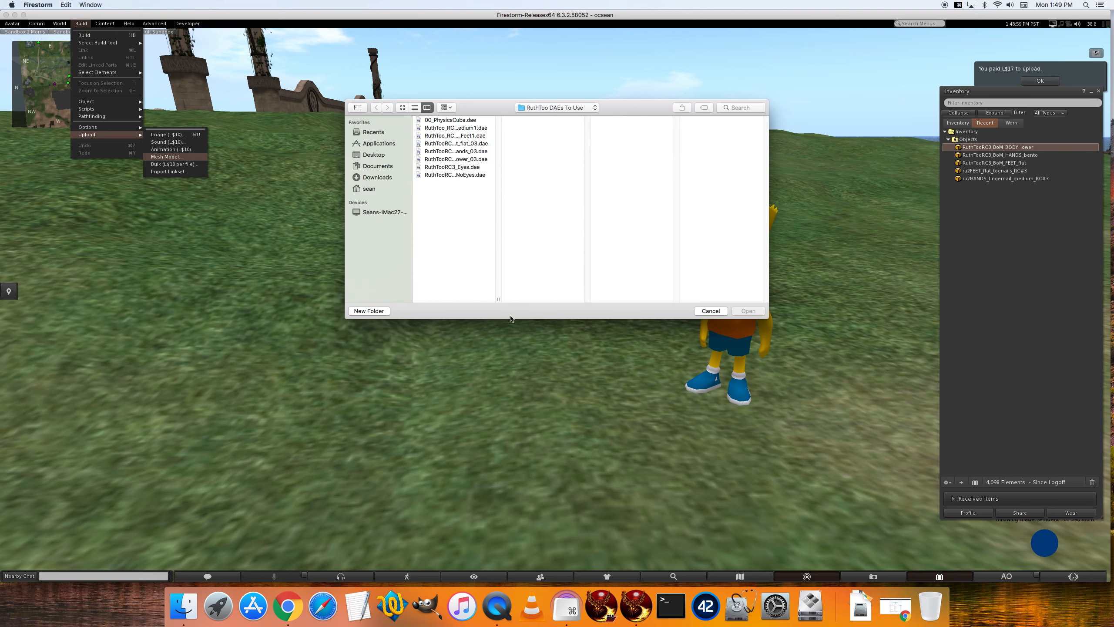
pyautogui.moveTo(498, 299); pyautogui.dragTo(573, 300)
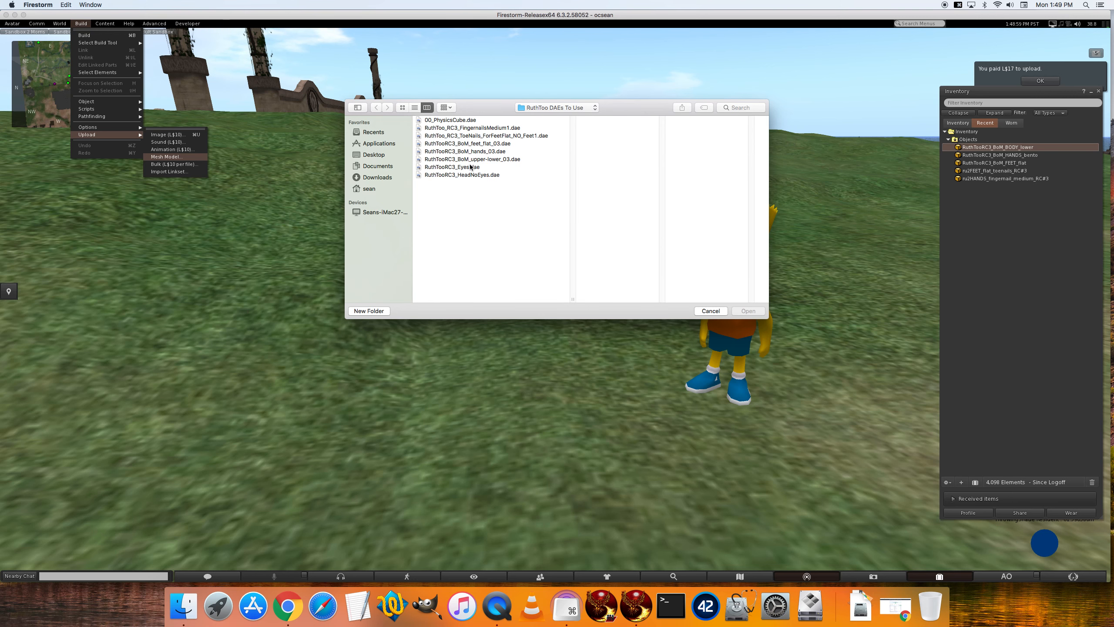
pyautogui.doubleClick(454, 167)
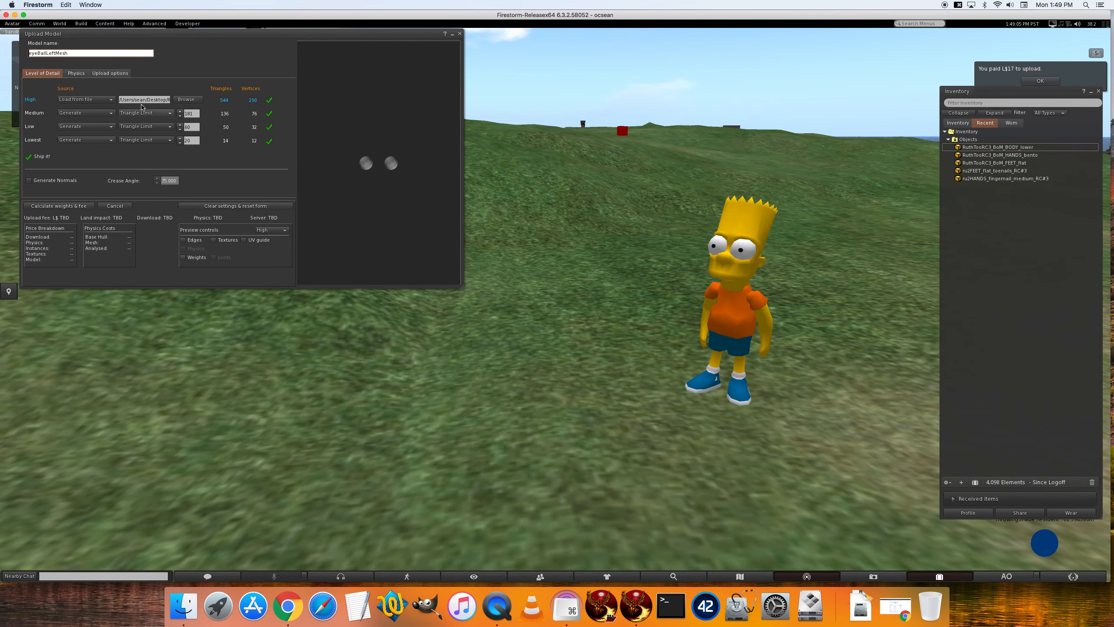
# Step: Set the eye model's Medium and Low detail levels to Use LoD above, and the Lowest level's triangle limit to 0
pyautogui.click(77, 113)
pyautogui.click(82, 133)
pyautogui.click(82, 128)
pyautogui.click(96, 146)
pyautogui.click(191, 140)
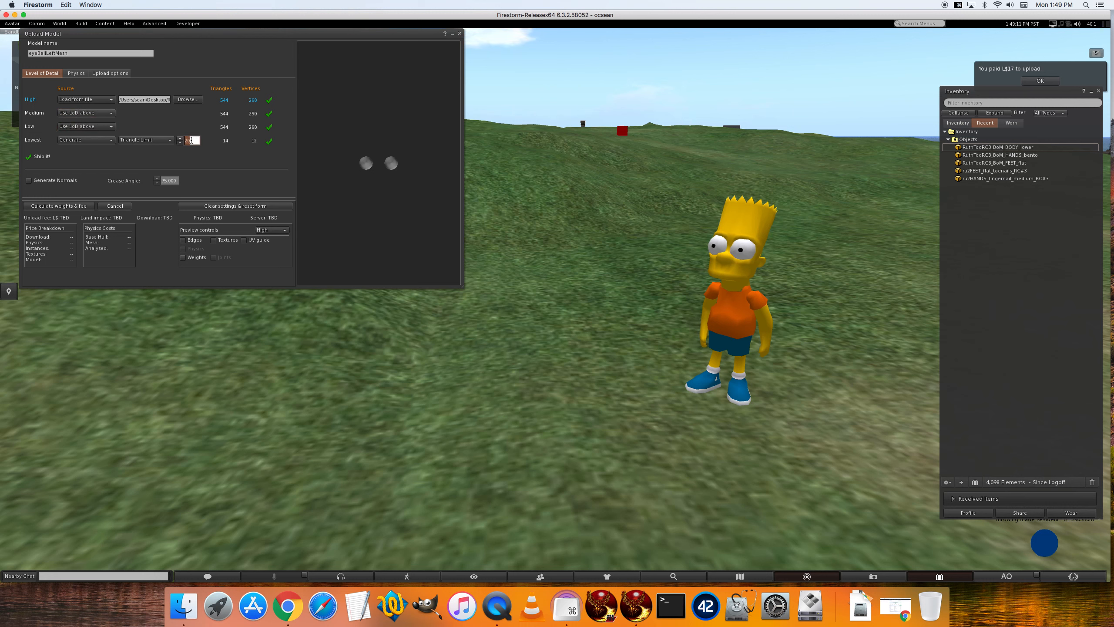
pyautogui.write('0')
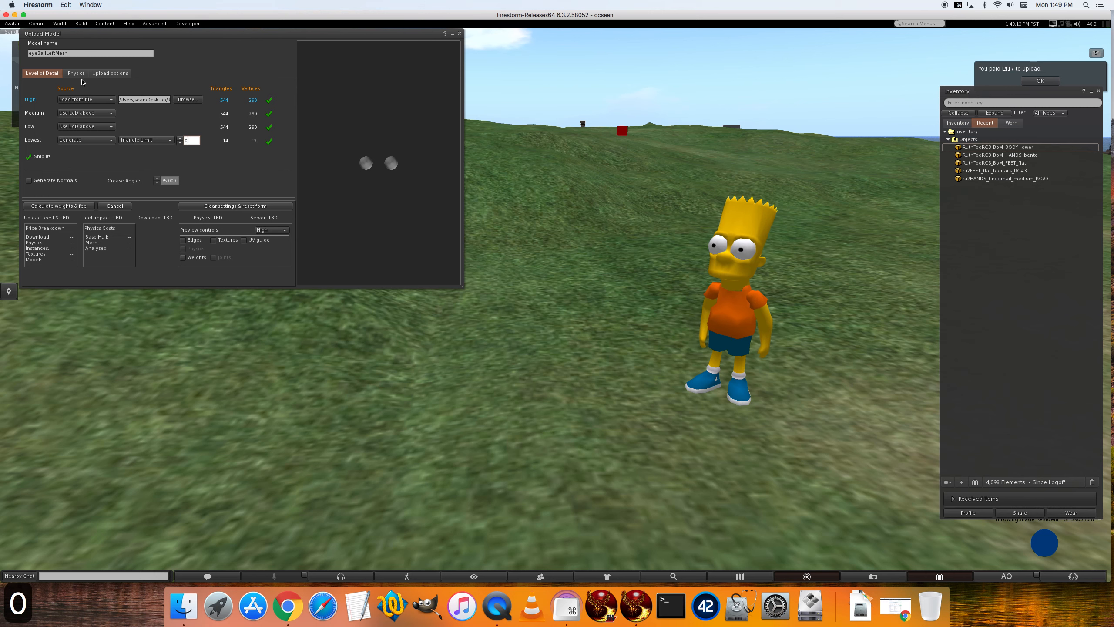
# Step: Load 00_PhysicsCube.dae from file as the eyes' physics model, then enable Close Holes and analyze it
pyautogui.click(78, 74)
pyautogui.click(151, 89)
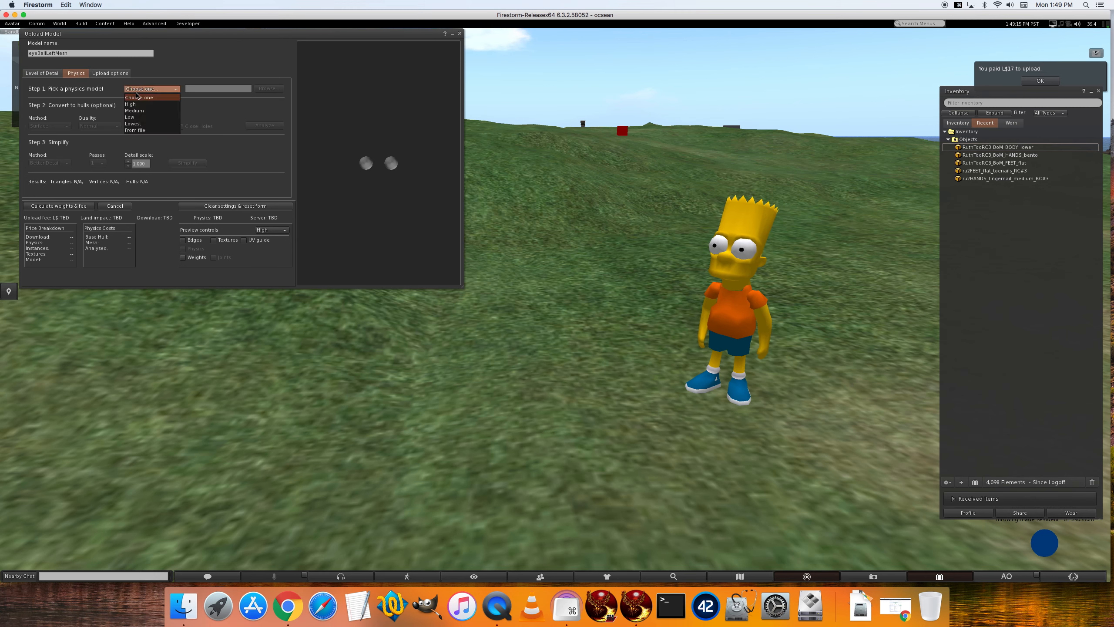
pyautogui.click(141, 130)
pyautogui.click(266, 88)
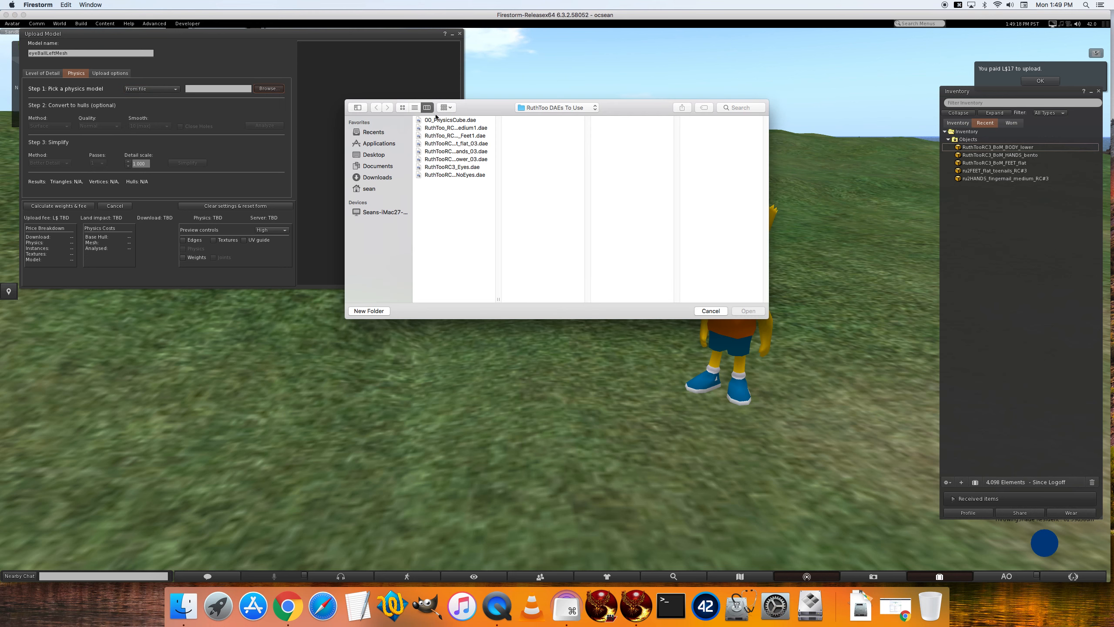
pyautogui.doubleClick(436, 119)
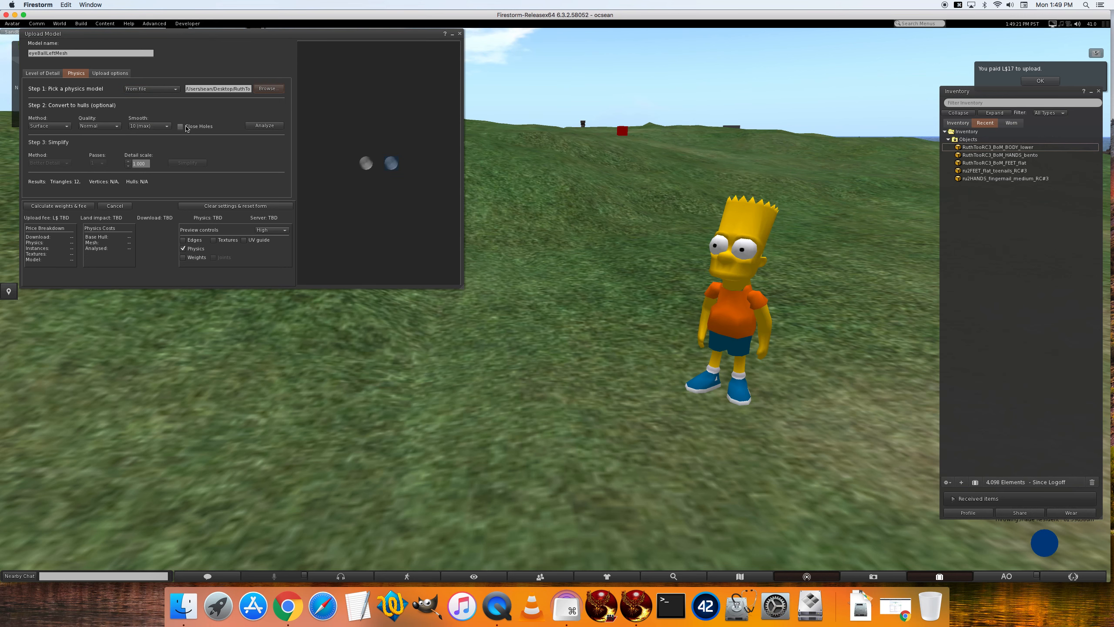
pyautogui.click(265, 125)
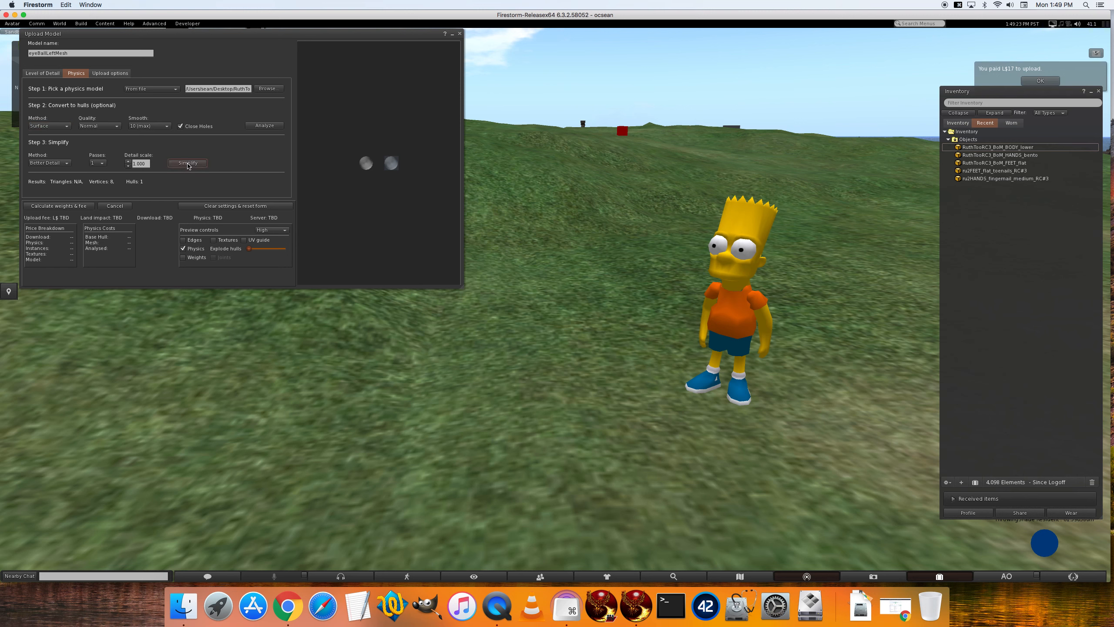
# Step: Include skin weight for the eye model, calculate its weights and fee, and upload it
pyautogui.click(108, 74)
pyautogui.click(68, 141)
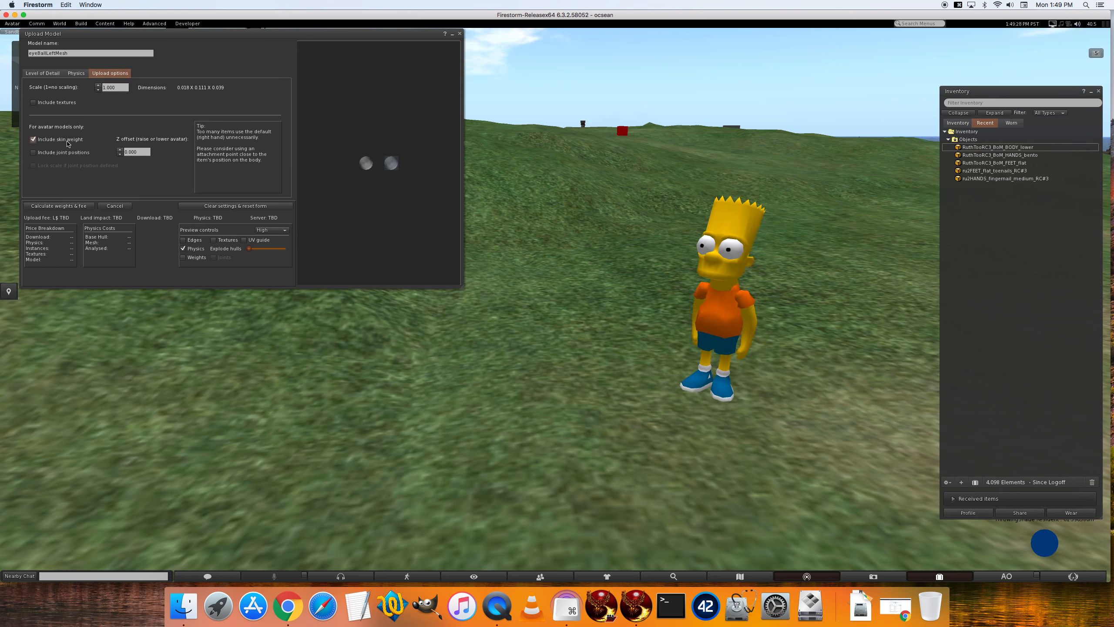
pyautogui.click(65, 206)
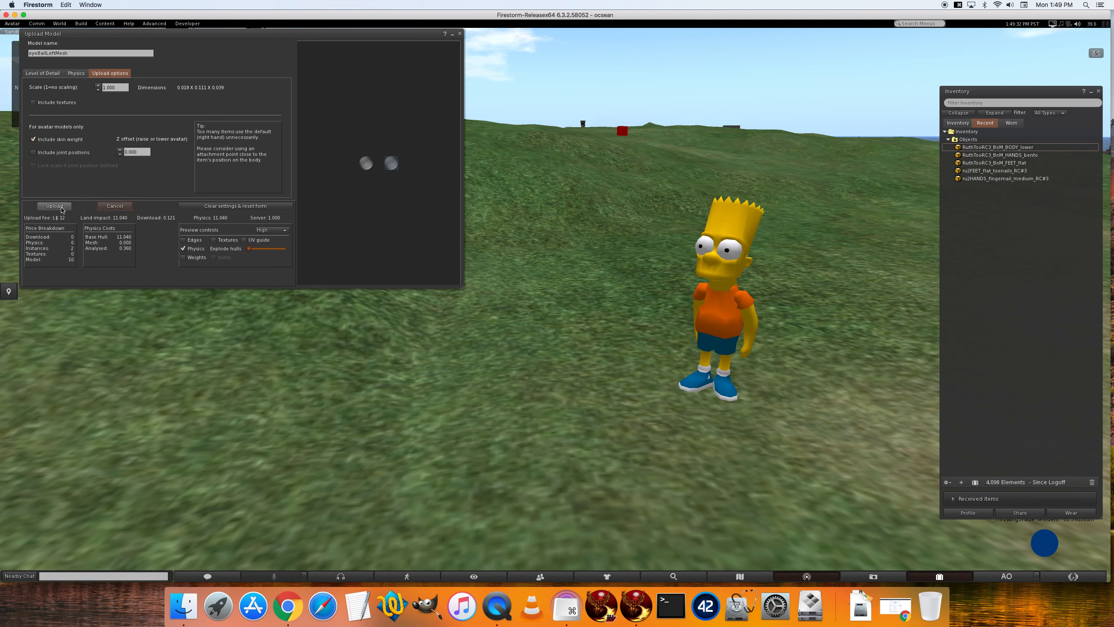
pyautogui.click(54, 206)
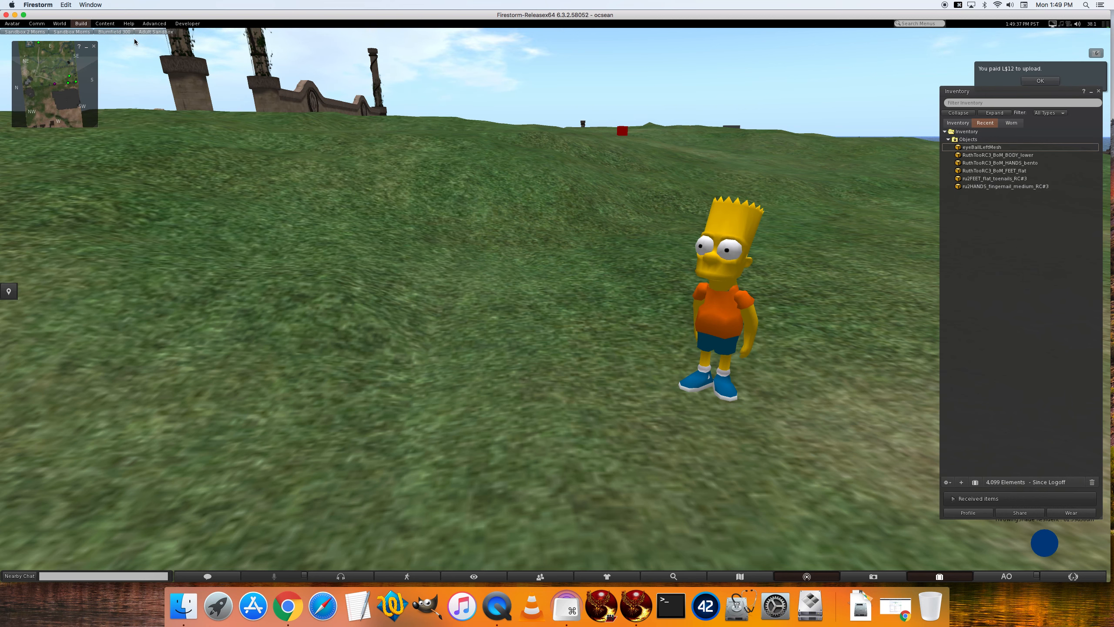
pyautogui.click(995, 151)
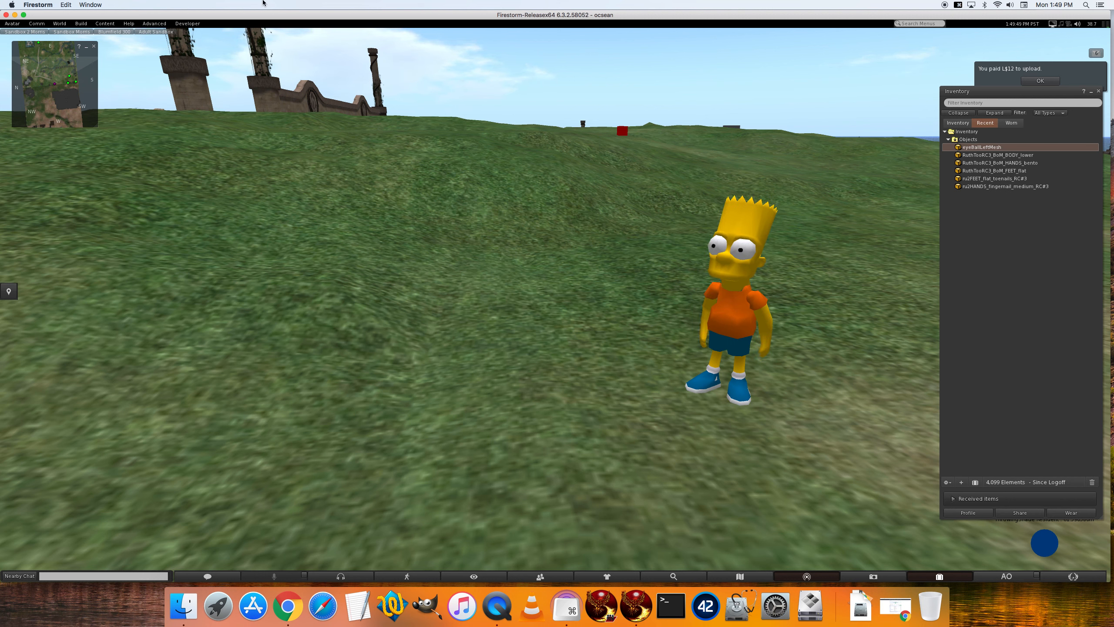
# Step: Open RuthTooRC3_HeadNoEyes.dae as a new mesh model for upload
pyautogui.click(81, 23)
pyautogui.moveTo(98, 126)
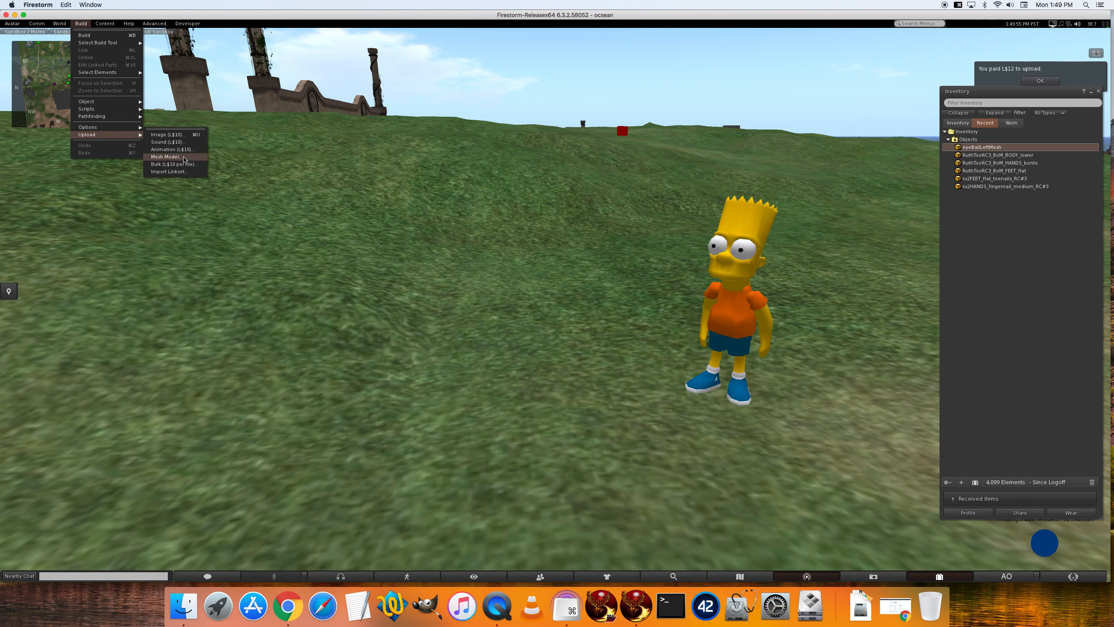
pyautogui.click(184, 158)
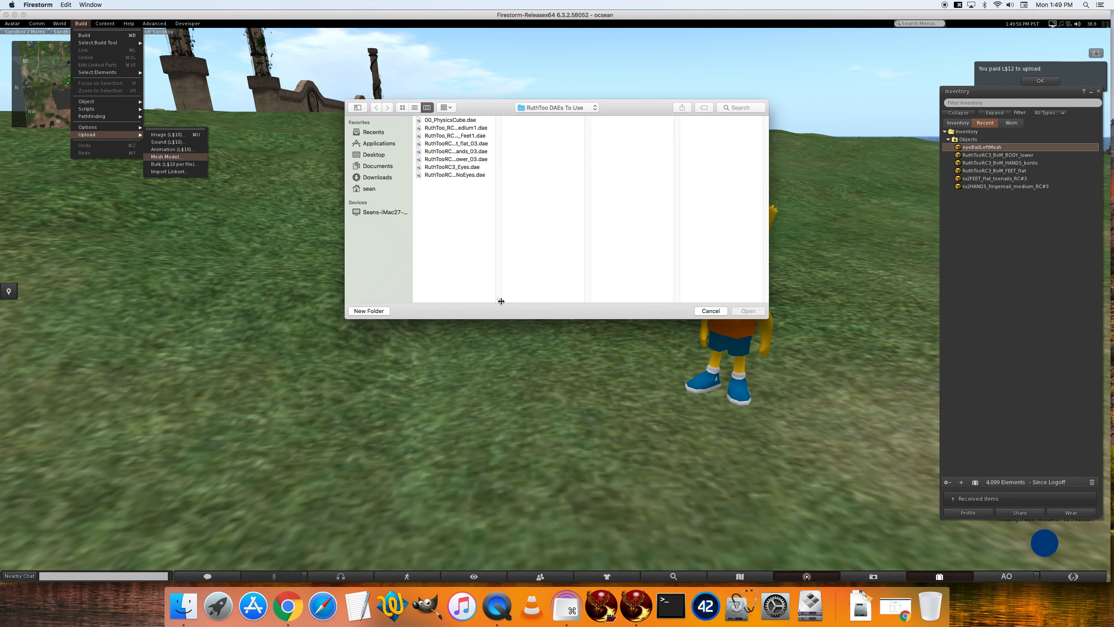
pyautogui.moveTo(502, 302); pyautogui.dragTo(543, 300)
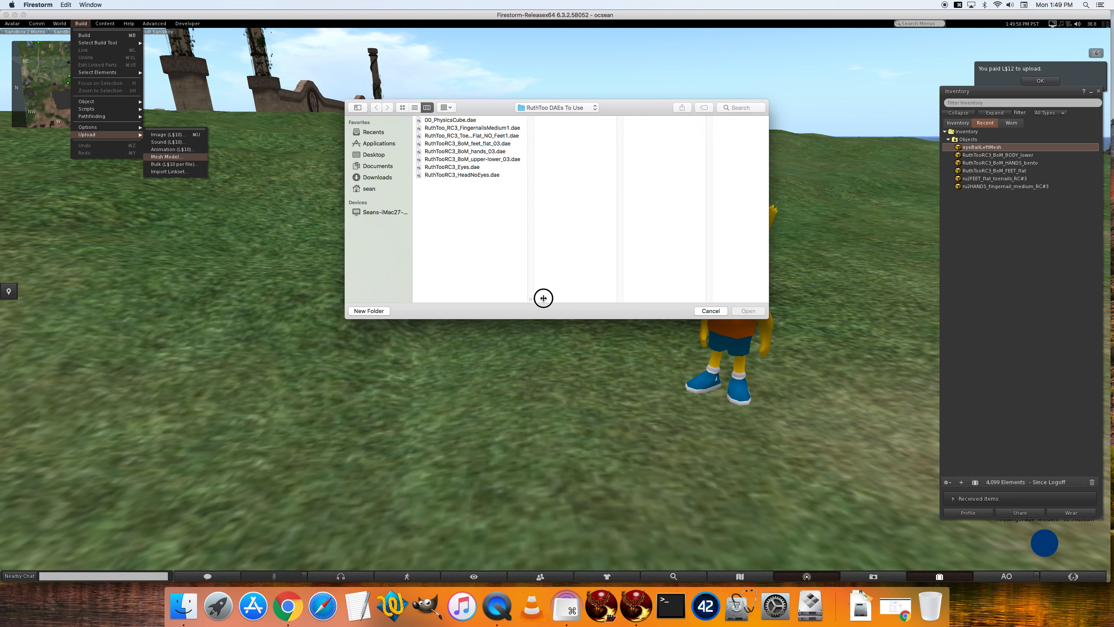
pyautogui.click(459, 175)
pyautogui.click(750, 312)
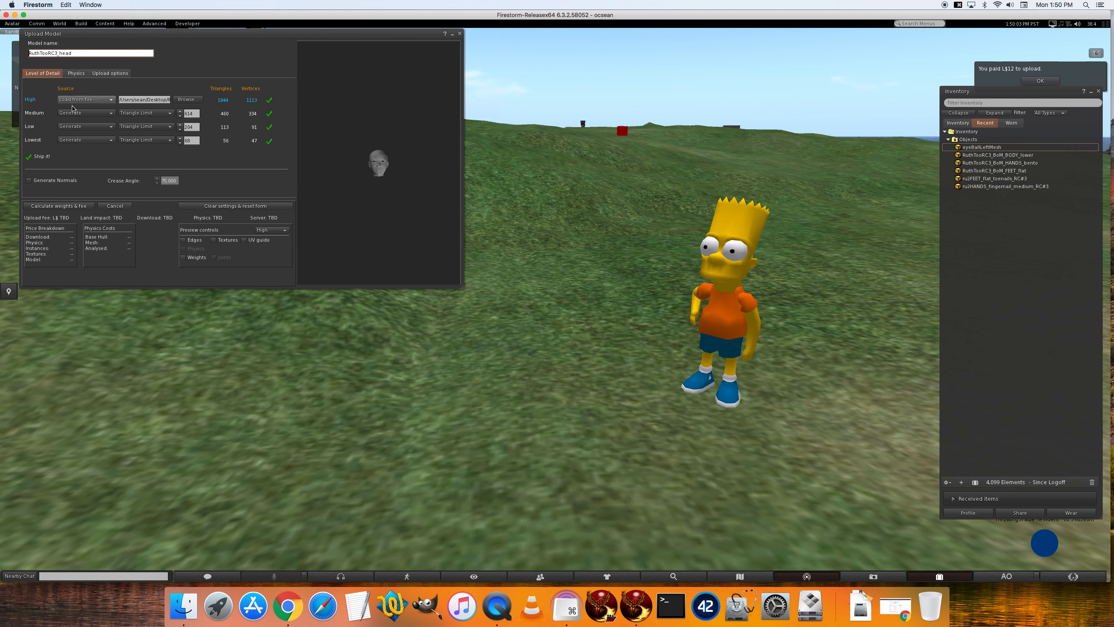
# Step: Set the head model's Medium and Low detail levels to Use LoD above, and the Lowest level's triangle limit to 0
pyautogui.click(75, 114)
pyautogui.click(77, 135)
pyautogui.click(83, 127)
pyautogui.click(76, 148)
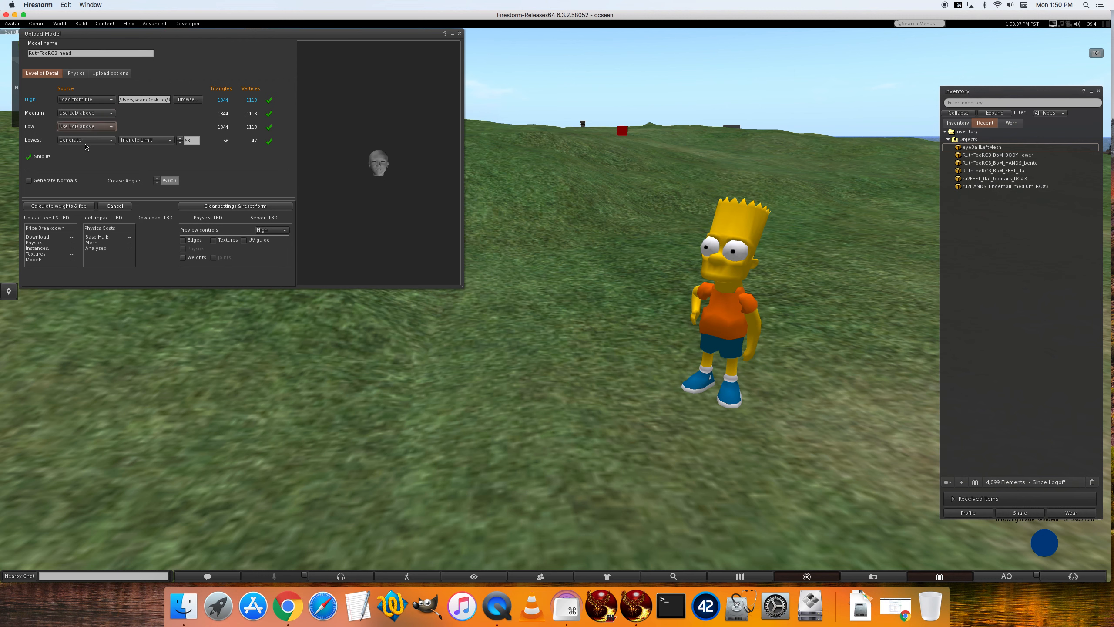
pyautogui.click(194, 140)
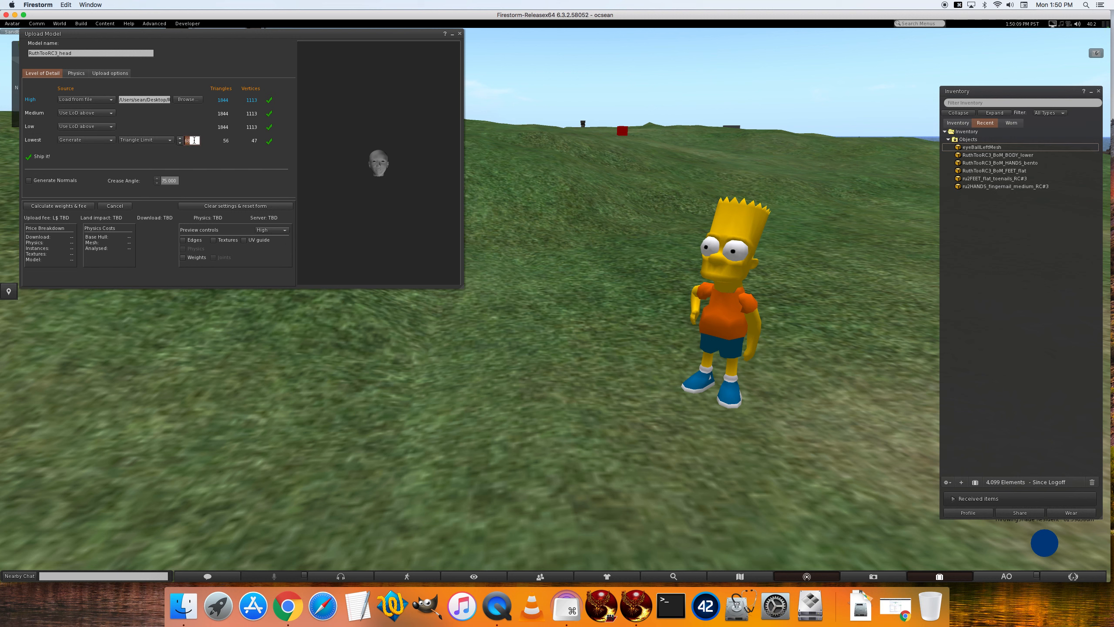
pyautogui.write('0')
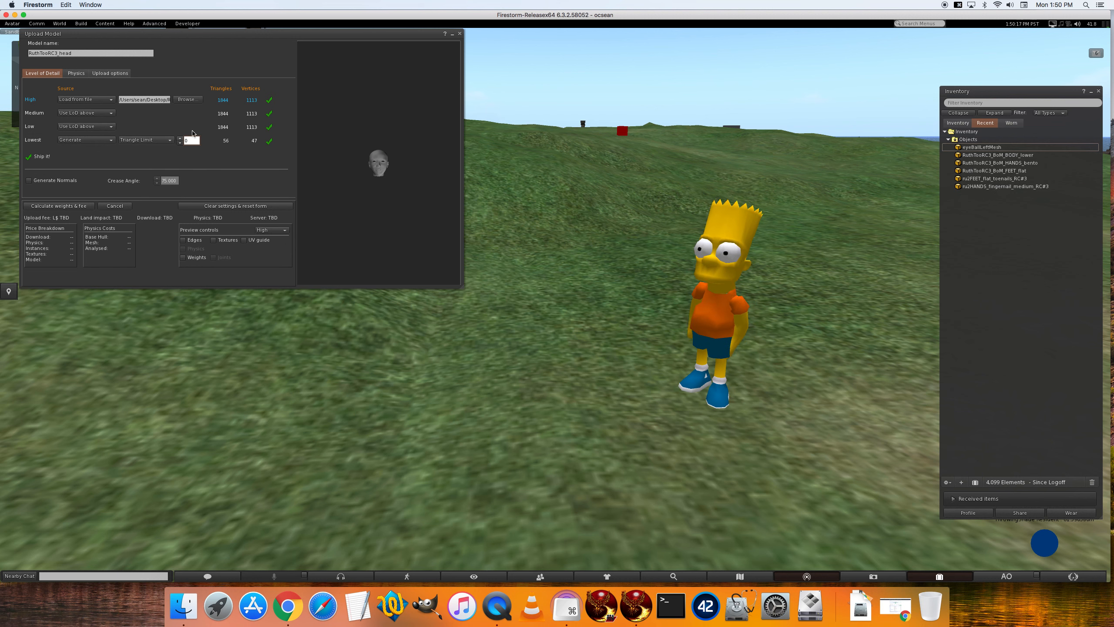
pyautogui.click(101, 114)
pyautogui.click(97, 128)
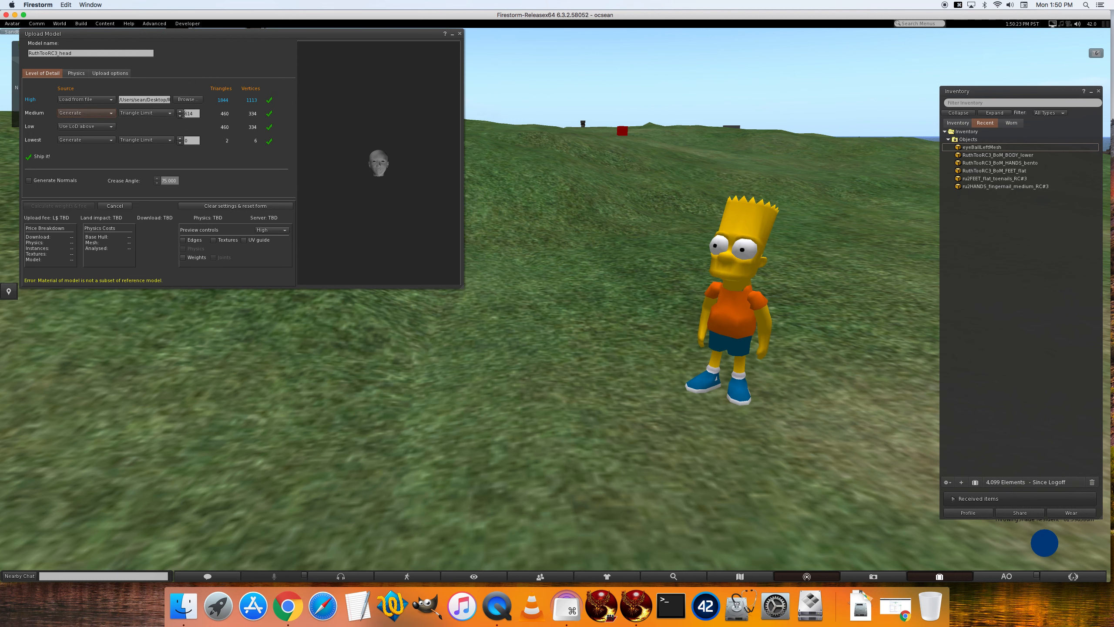
pyautogui.click(85, 113)
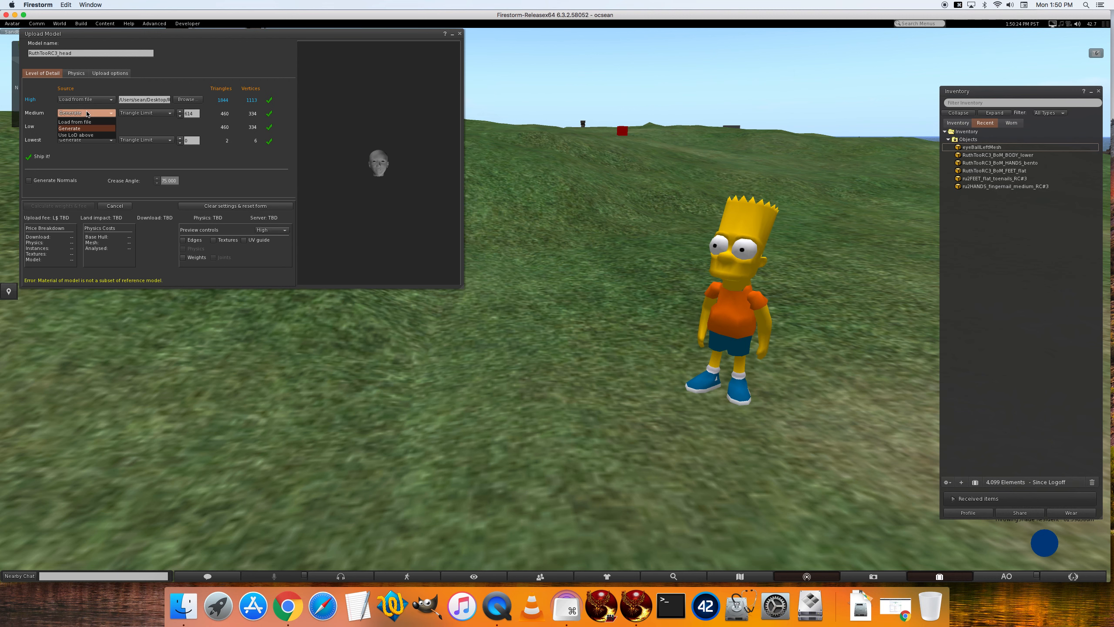
pyautogui.click(80, 135)
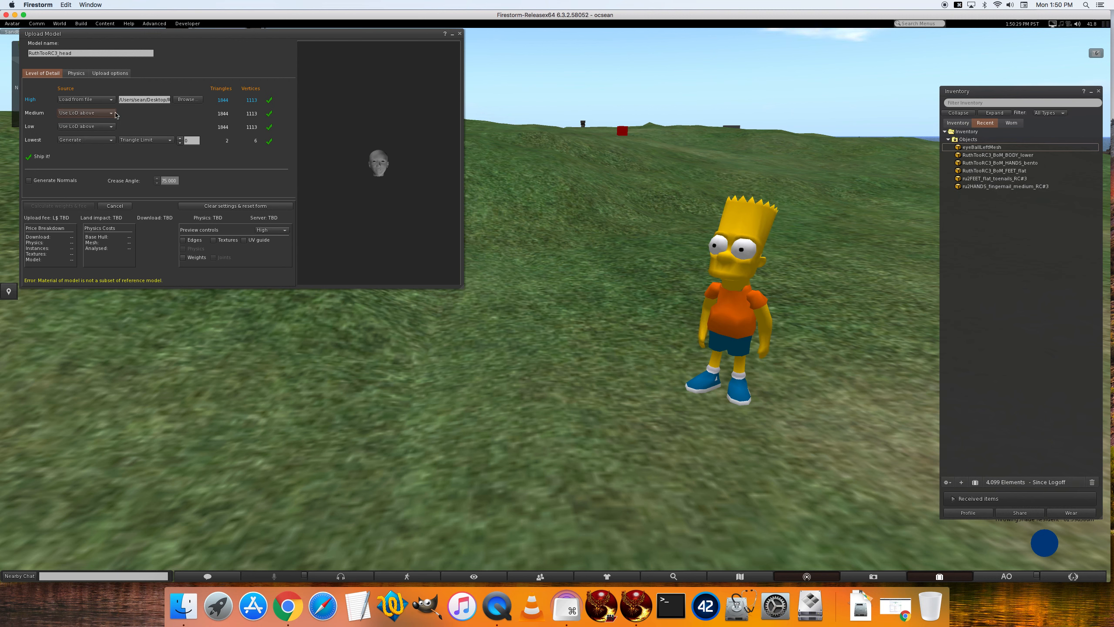
# Step: Load 00_PhysicsCube.dae from file as the head's physics model
pyautogui.click(75, 73)
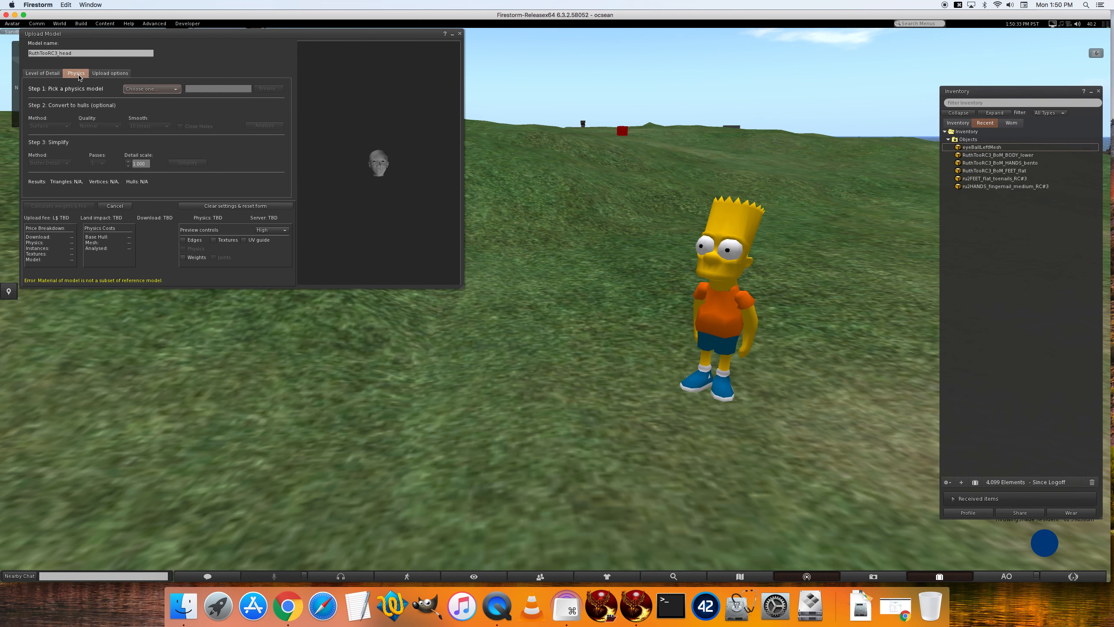
pyautogui.click(144, 89)
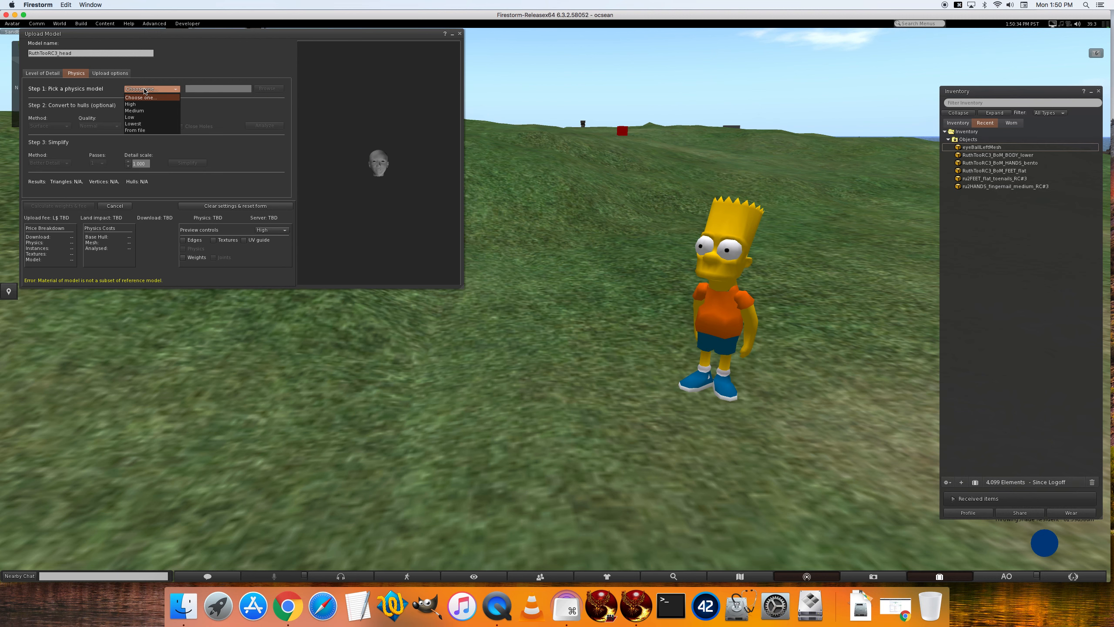
pyautogui.click(144, 130)
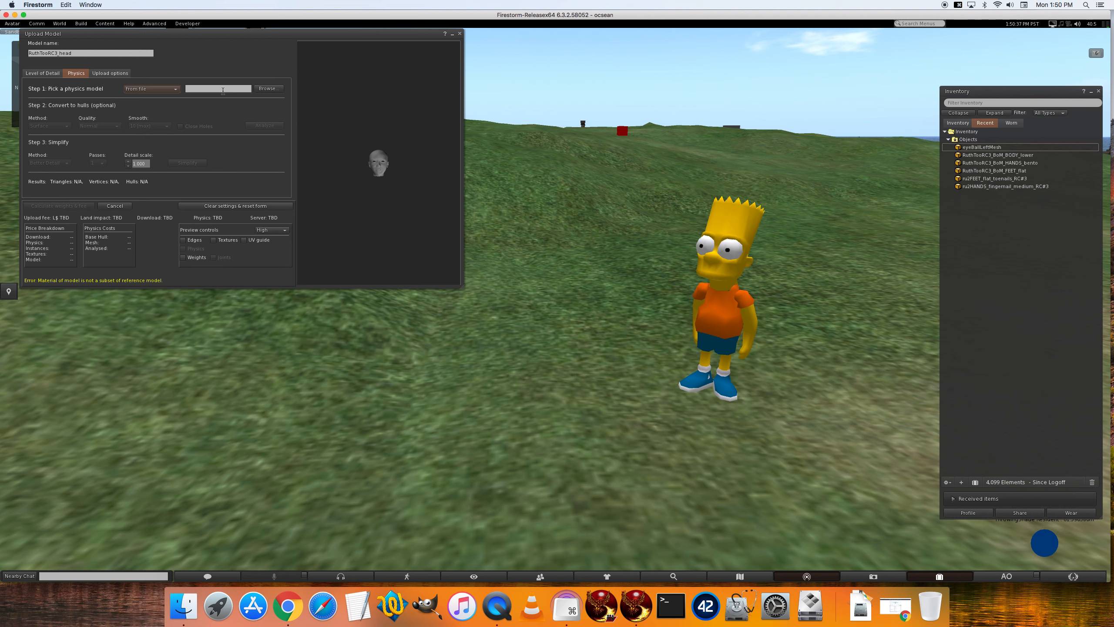
pyautogui.click(269, 89)
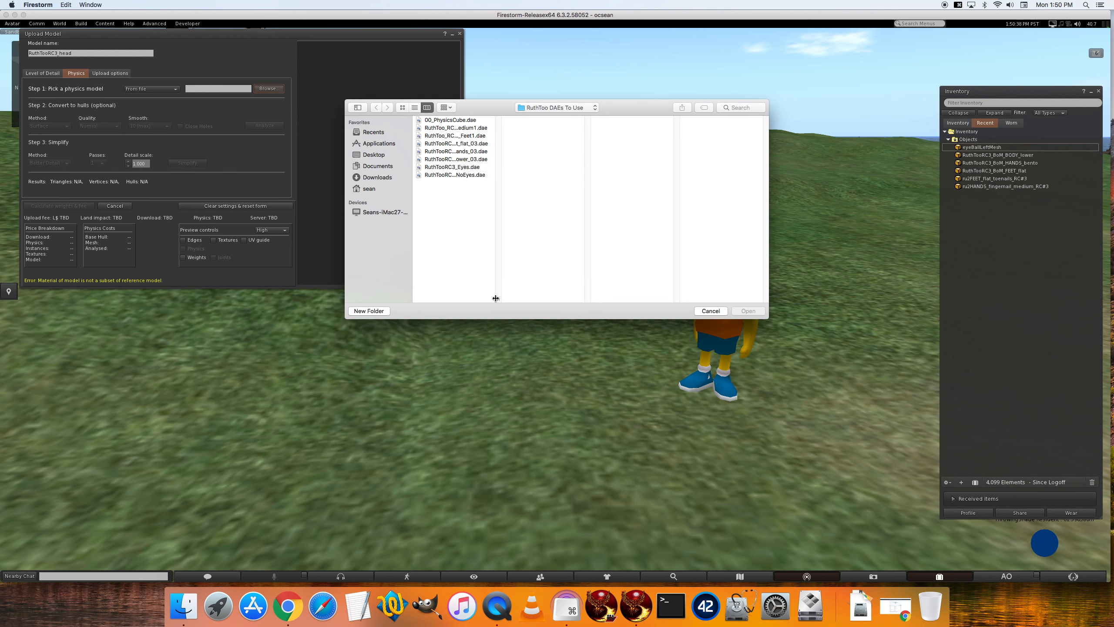
pyautogui.doubleClick(437, 120)
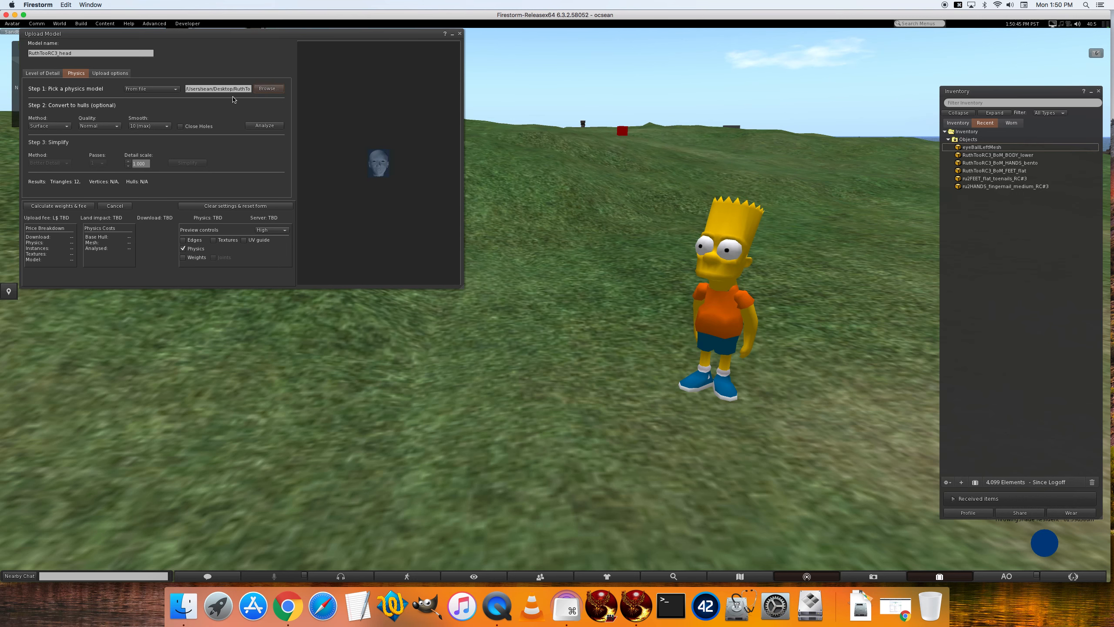
pyautogui.click(149, 90)
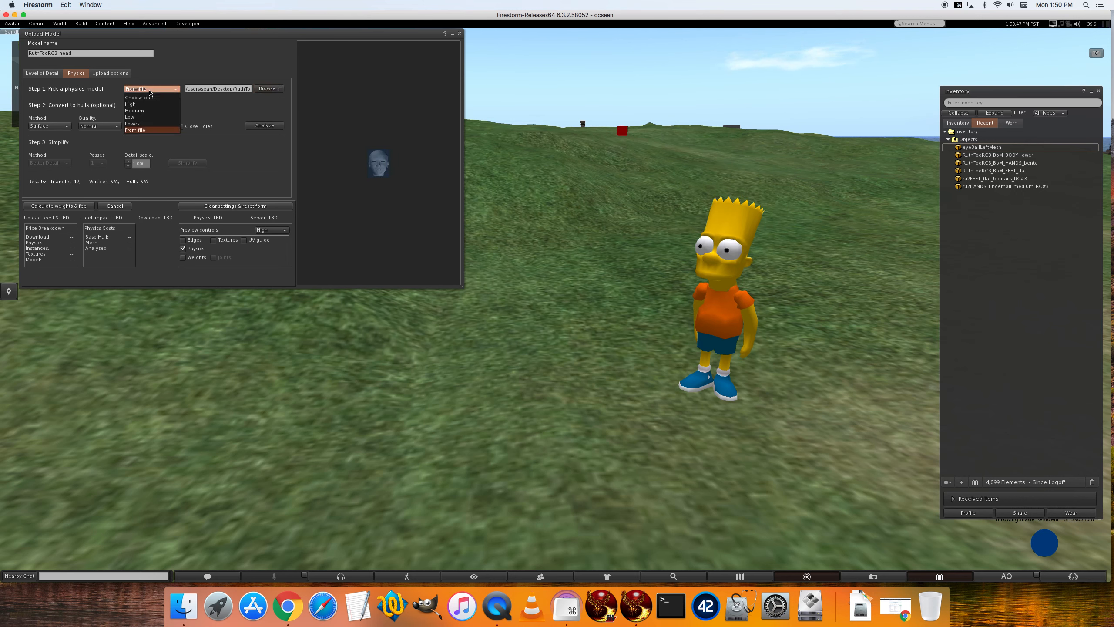
pyautogui.click(147, 91)
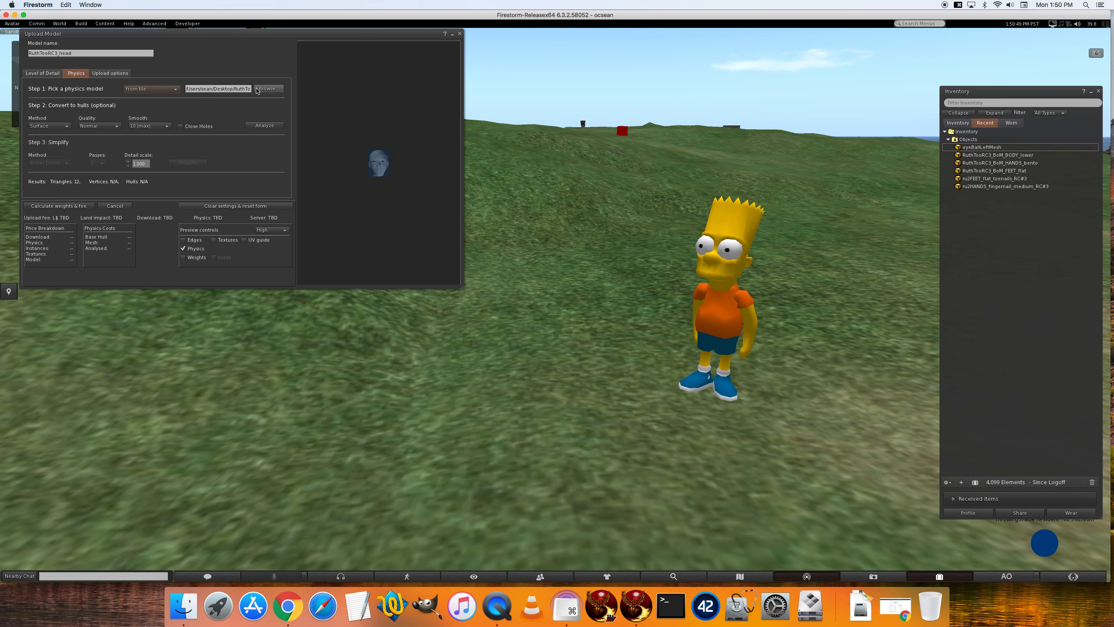
# Step: Enable Close Holes for the head's physics model, then analyze and simplify it
pyautogui.click(180, 127)
pyautogui.click(265, 125)
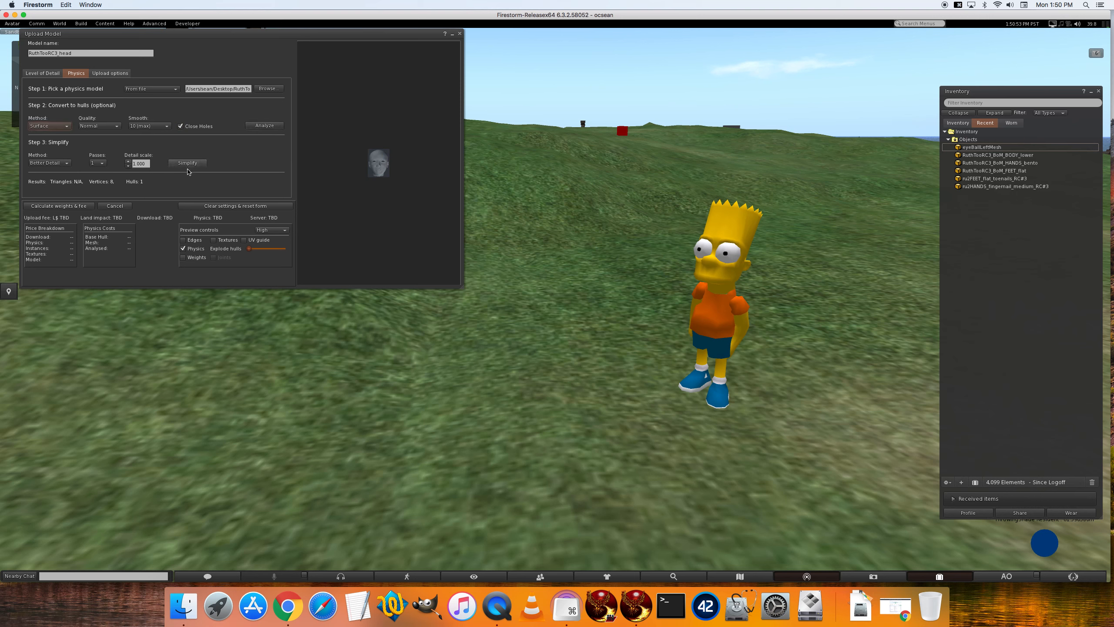
pyautogui.click(184, 165)
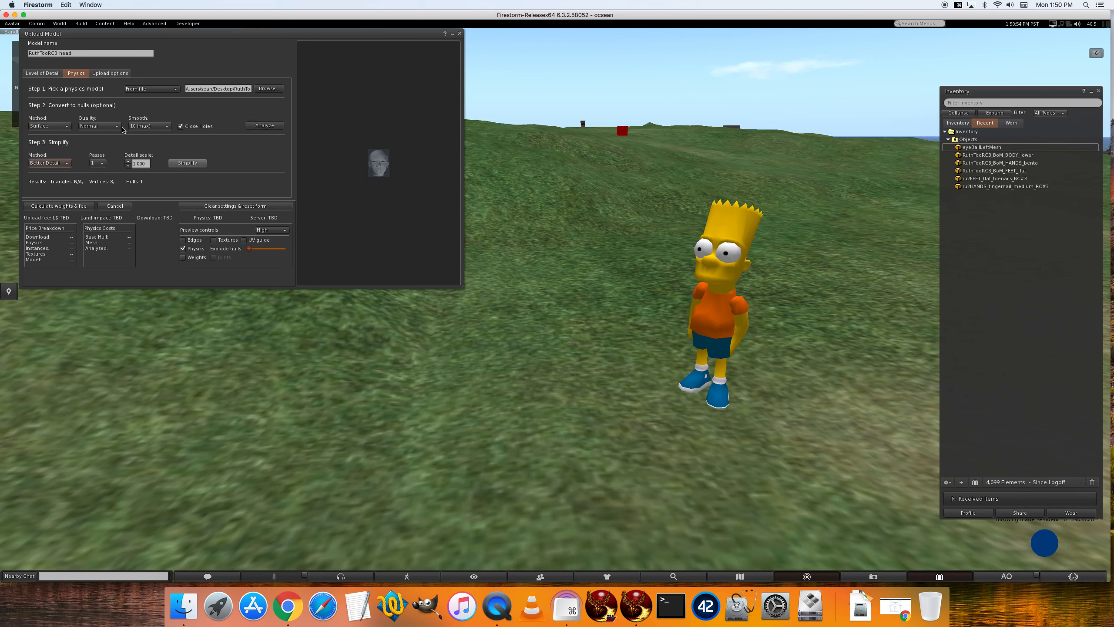
# Step: Include skin weight for the head model, calculate its weights and fee, and upload it
pyautogui.click(106, 73)
pyautogui.click(55, 141)
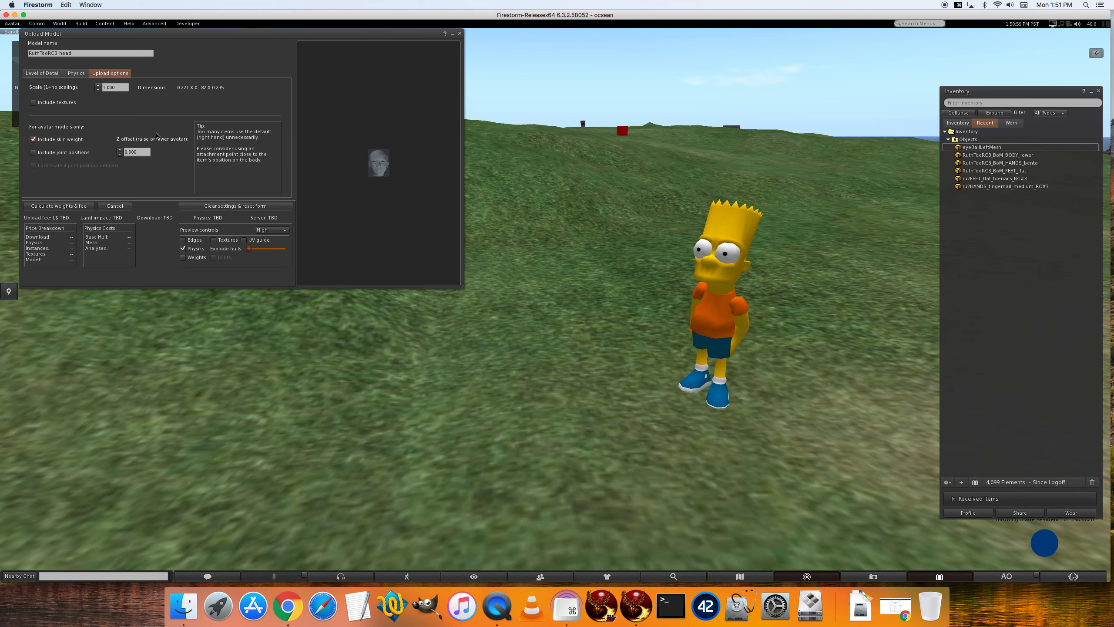
pyautogui.click(68, 206)
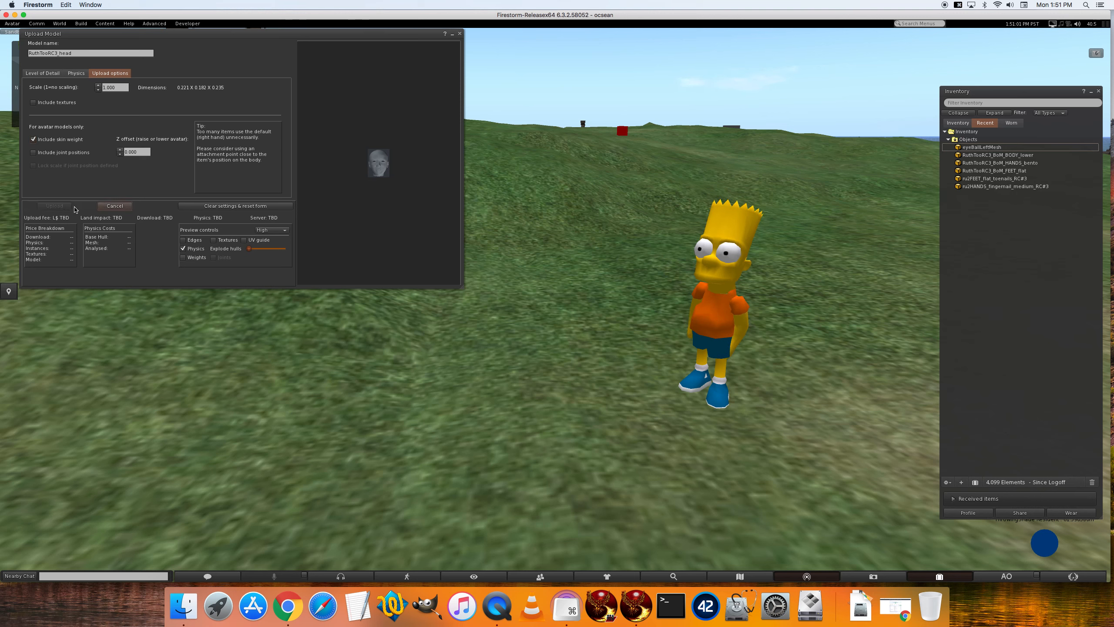
pyautogui.click(54, 206)
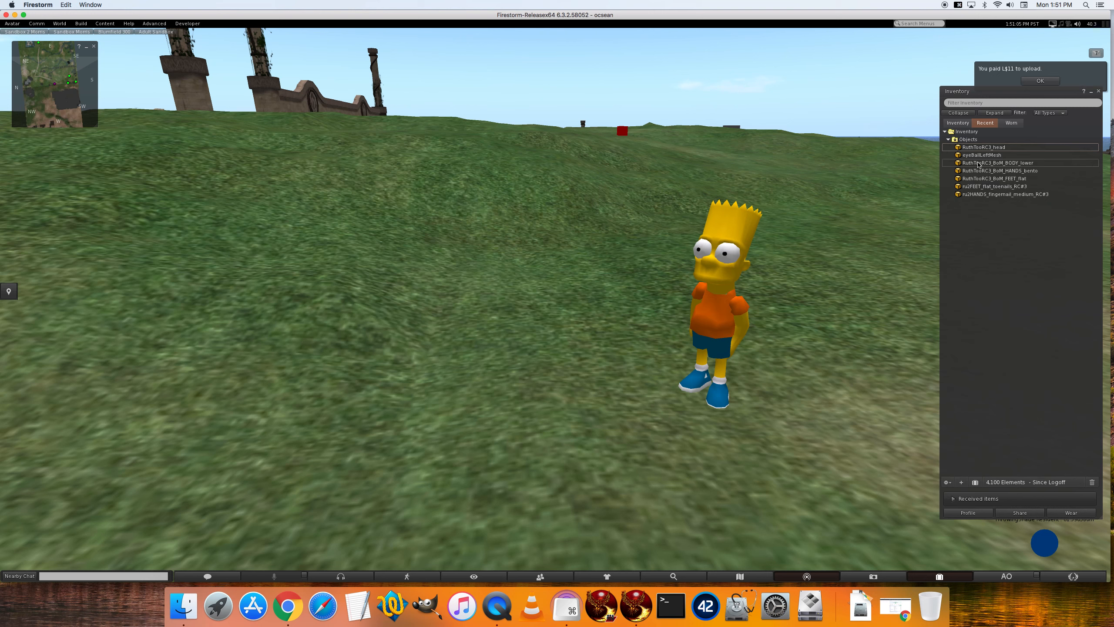
# Step: Delete all stored upload payment notifications
pyautogui.click(1098, 53)
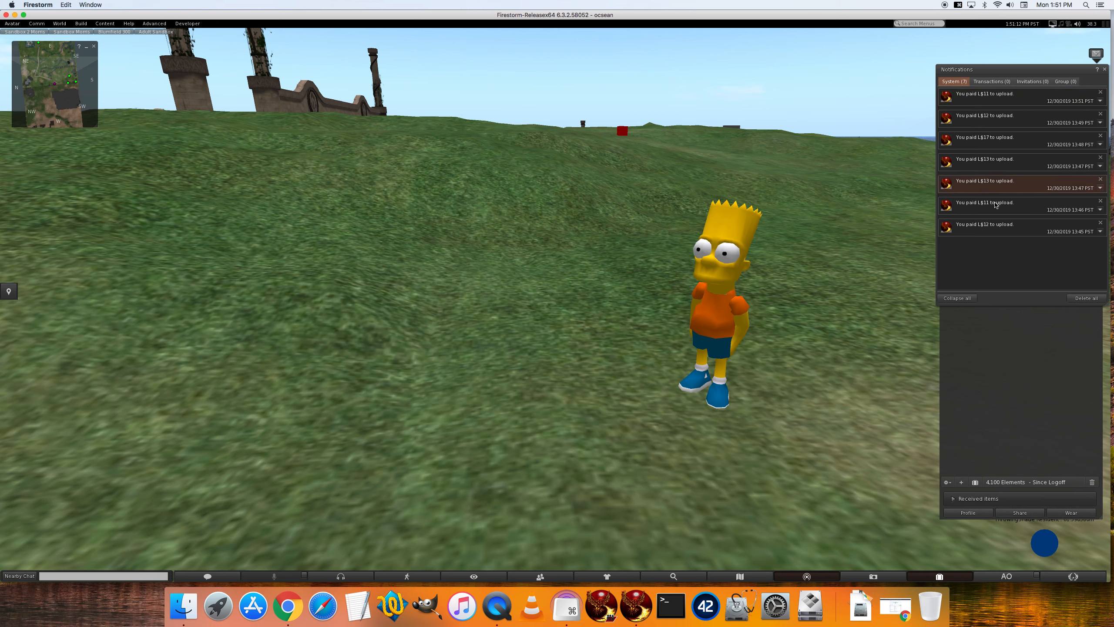
pyautogui.click(1084, 300)
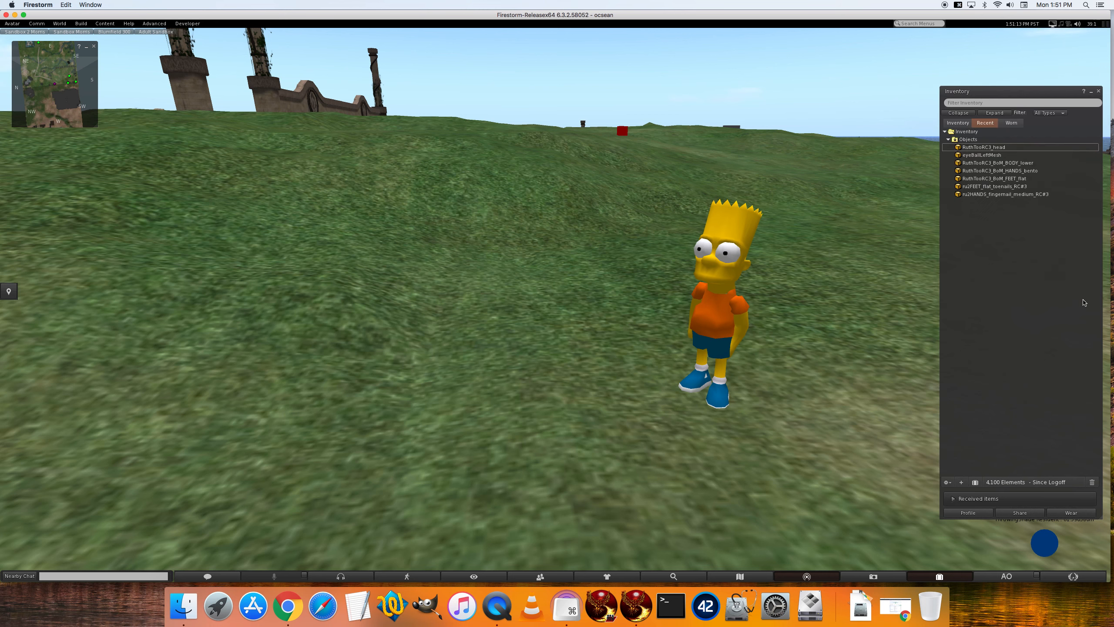
pyautogui.click(1005, 232)
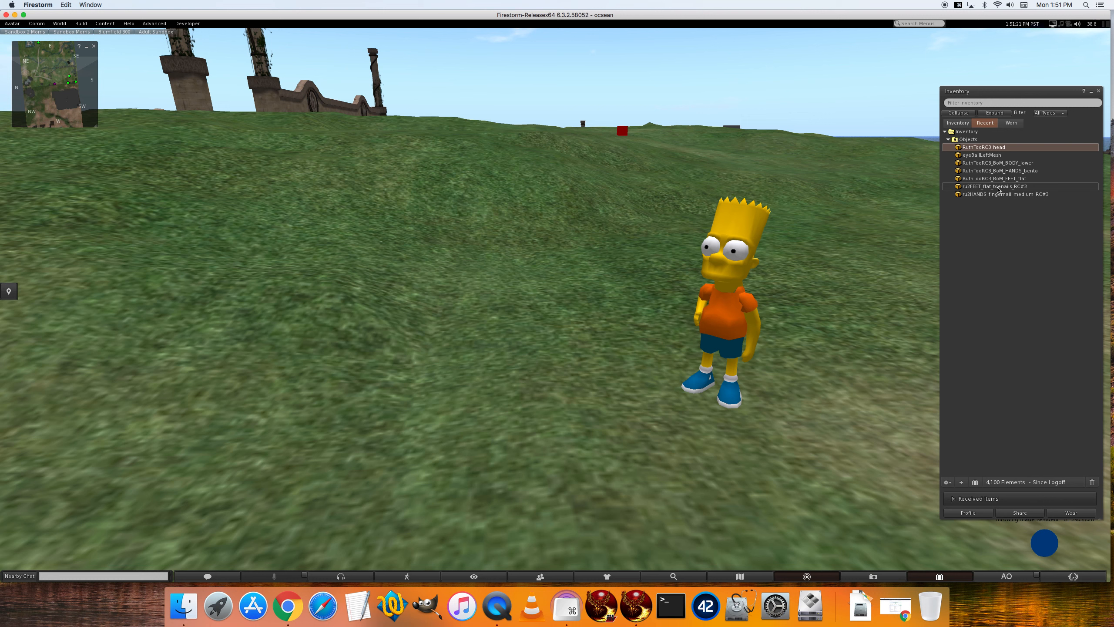
# Step: Replace the current outfit with Gamer Female from the Library's Clothing > Older Outfits folder
pyautogui.click(959, 123)
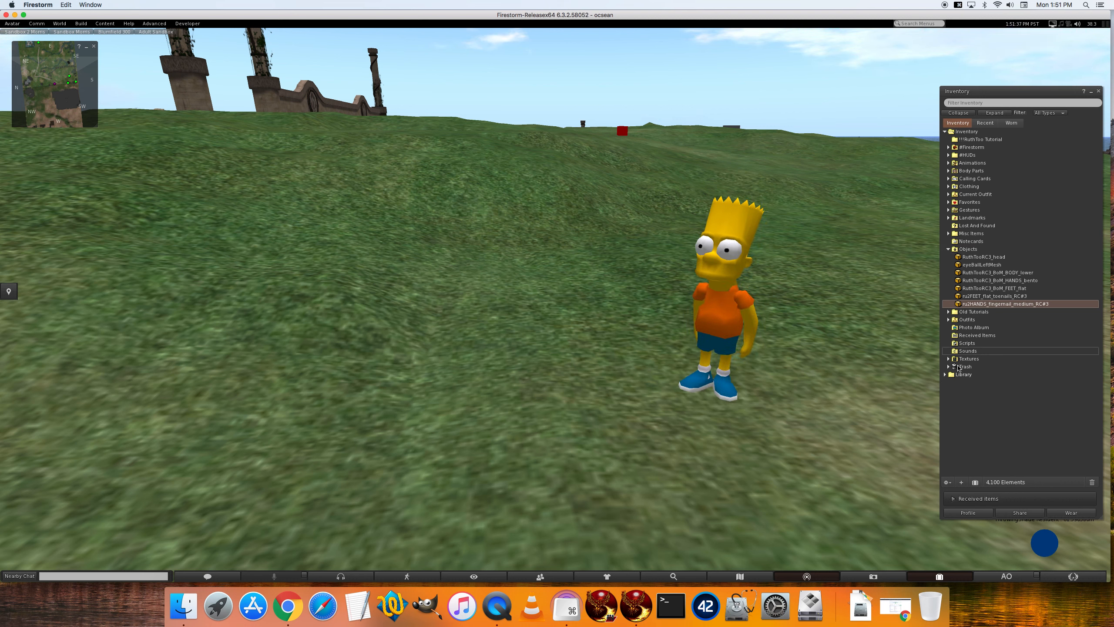
pyautogui.click(946, 374)
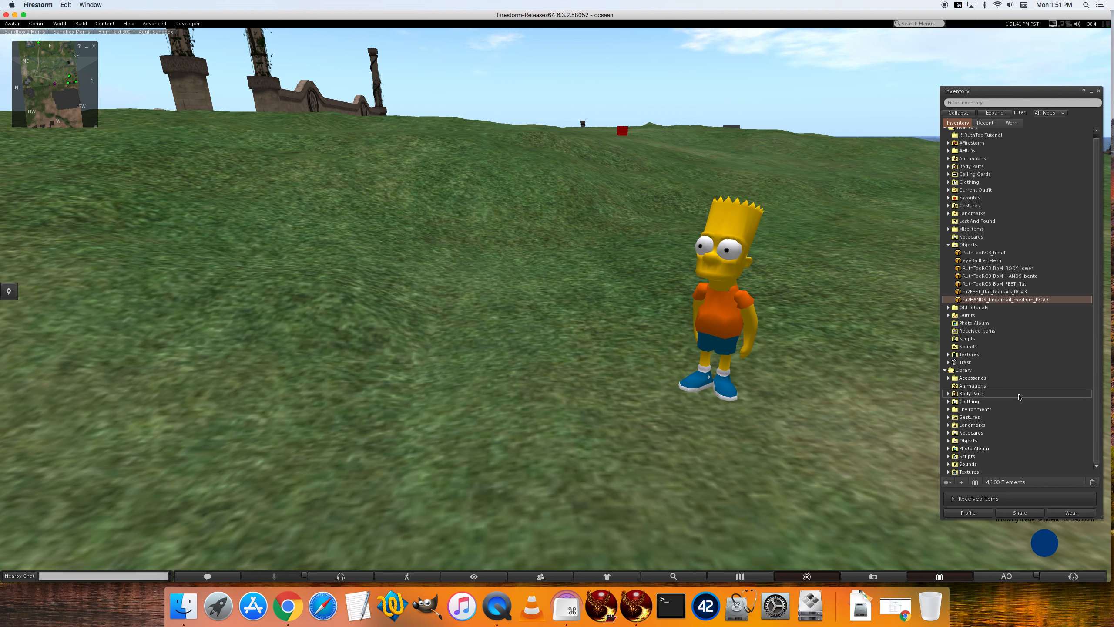
pyautogui.click(949, 402)
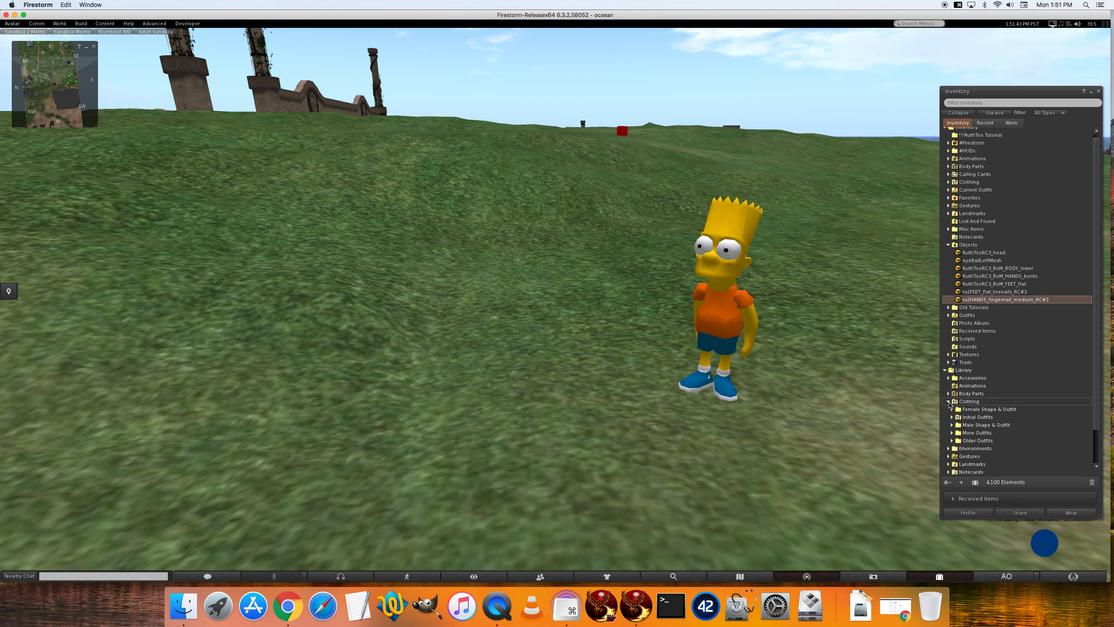
pyautogui.click(951, 440)
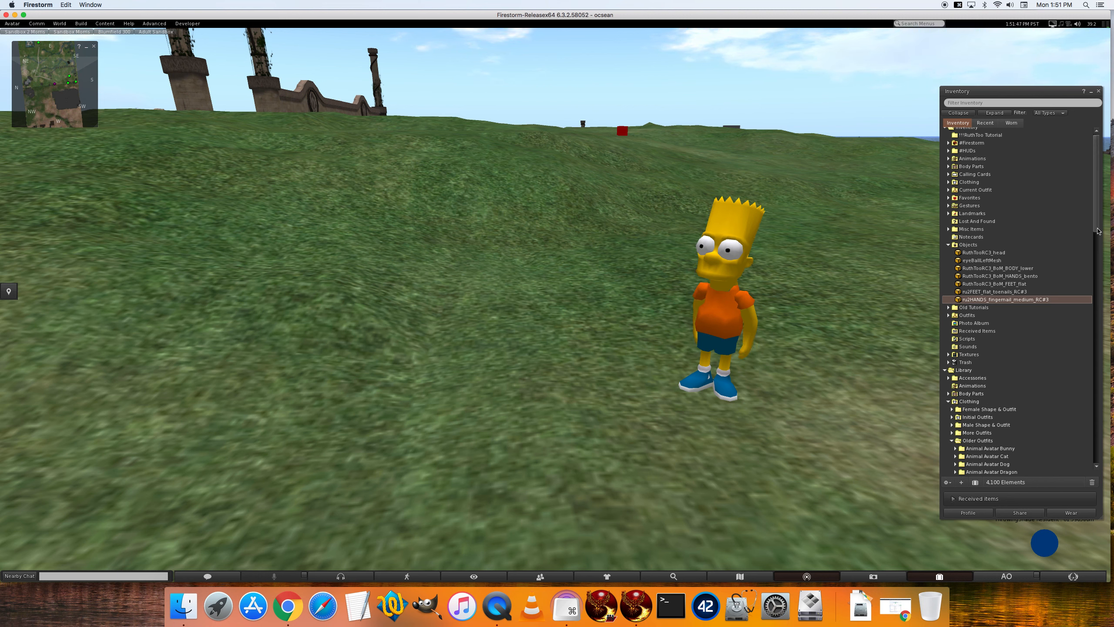
pyautogui.moveTo(1096, 226); pyautogui.dragTo(1097, 339)
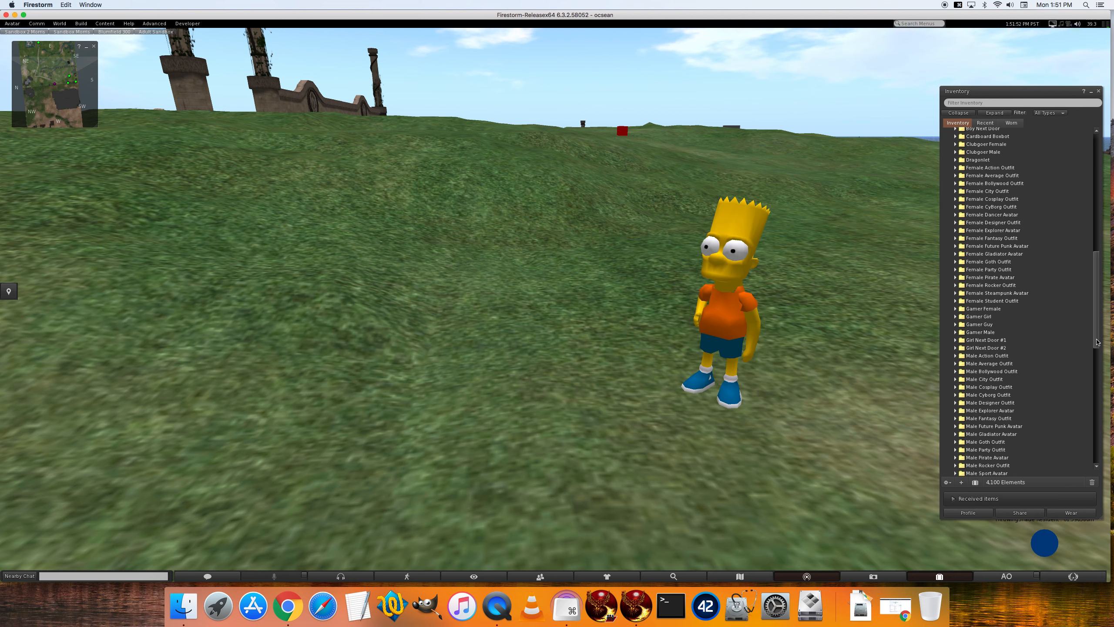
pyautogui.click(977, 311)
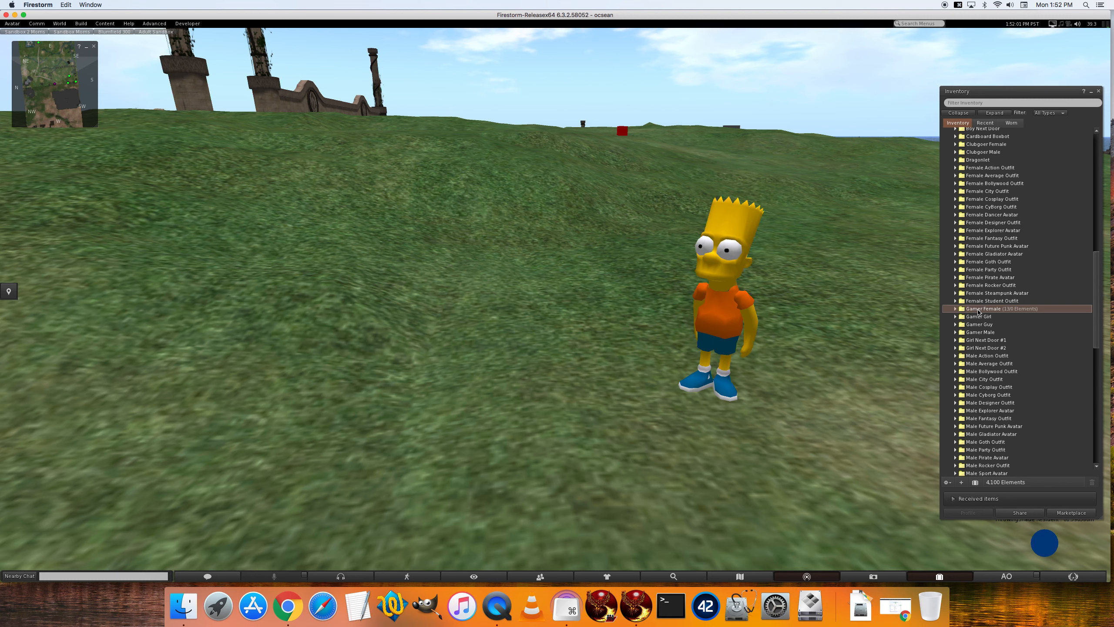
pyautogui.rightClick(978, 312)
pyautogui.click(990, 314)
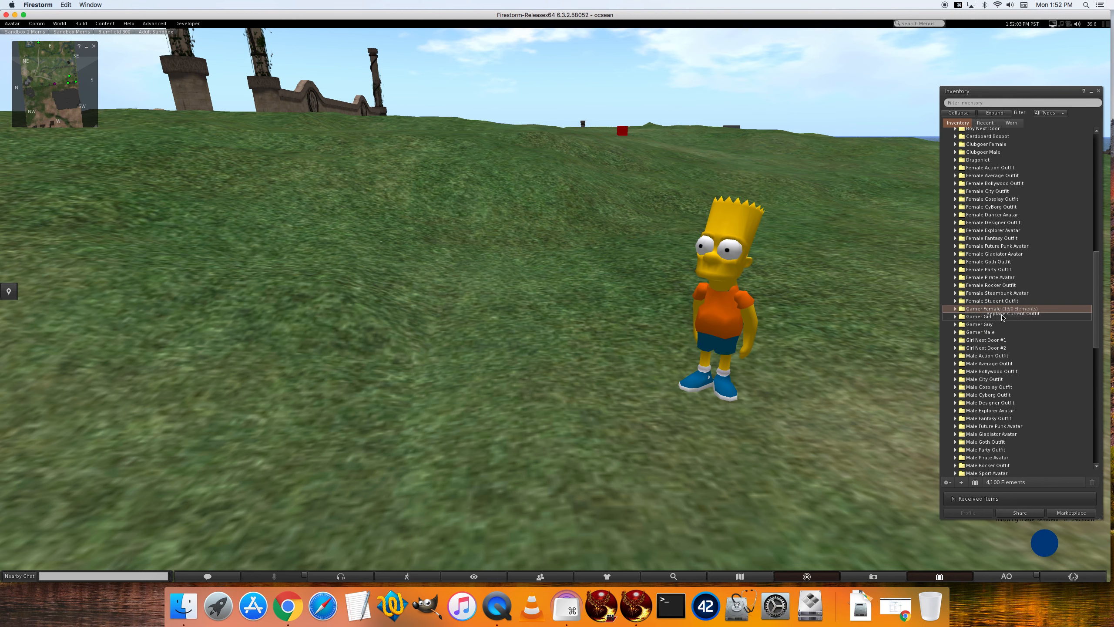
# Step: Expand the Gamer Female folder under the inventory's own Clothing folder to list the outfit's items
pyautogui.click(1096, 156)
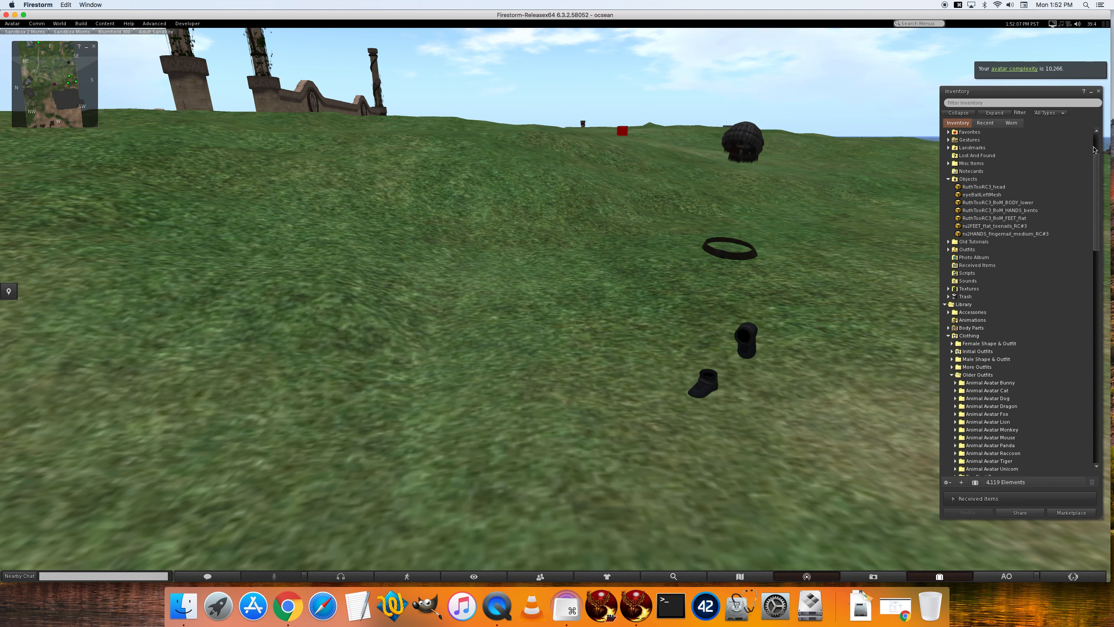
pyautogui.scroll(3, 966, 167)
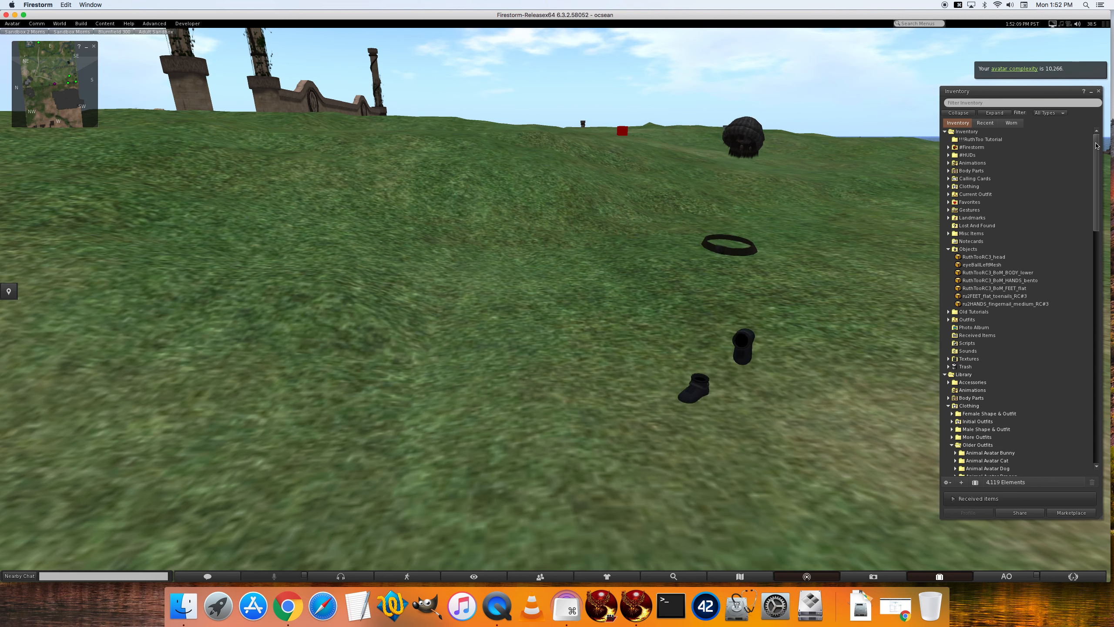
pyautogui.click(948, 187)
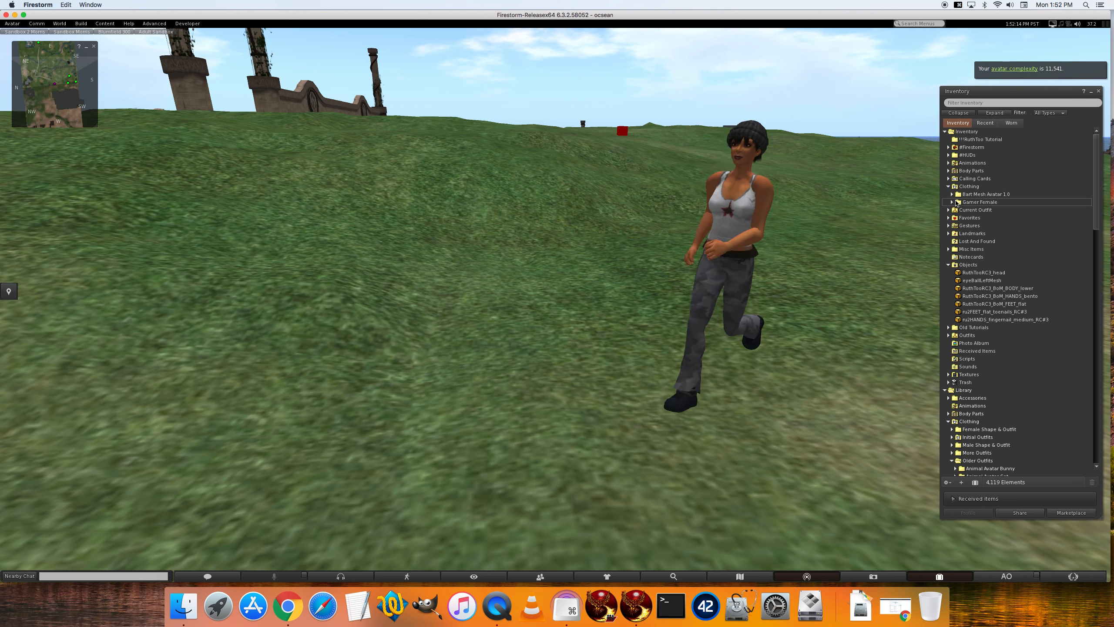
pyautogui.doubleClick(957, 202)
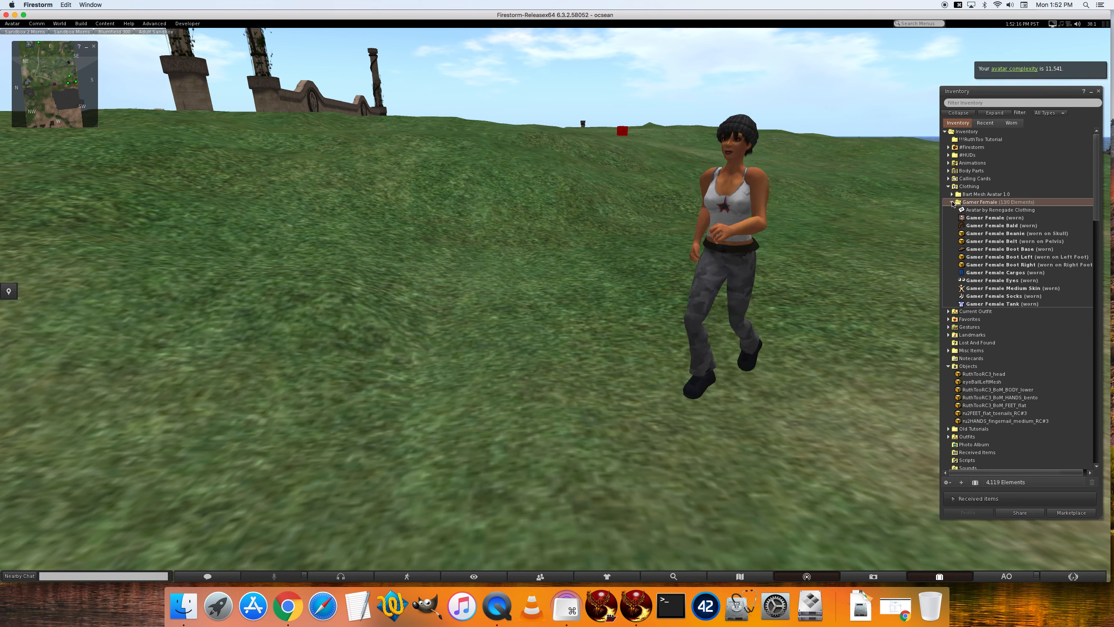
pyautogui.click(613, 318)
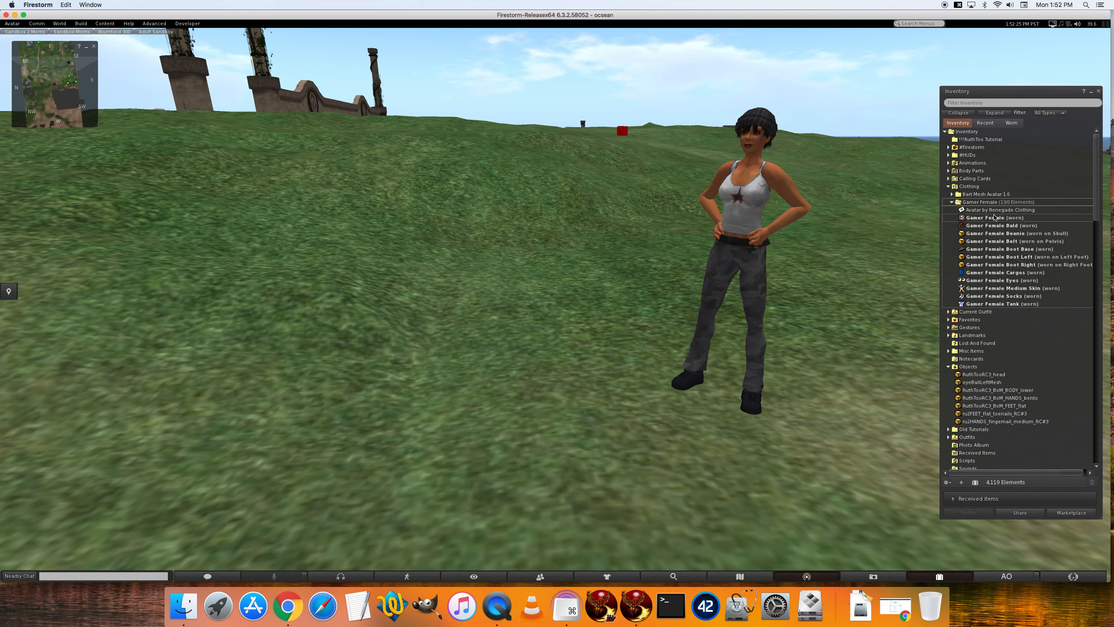
# Step: Detach Gamer Female Boot Left and Gamer Female Boot Right from the avatar
pyautogui.click(990, 258)
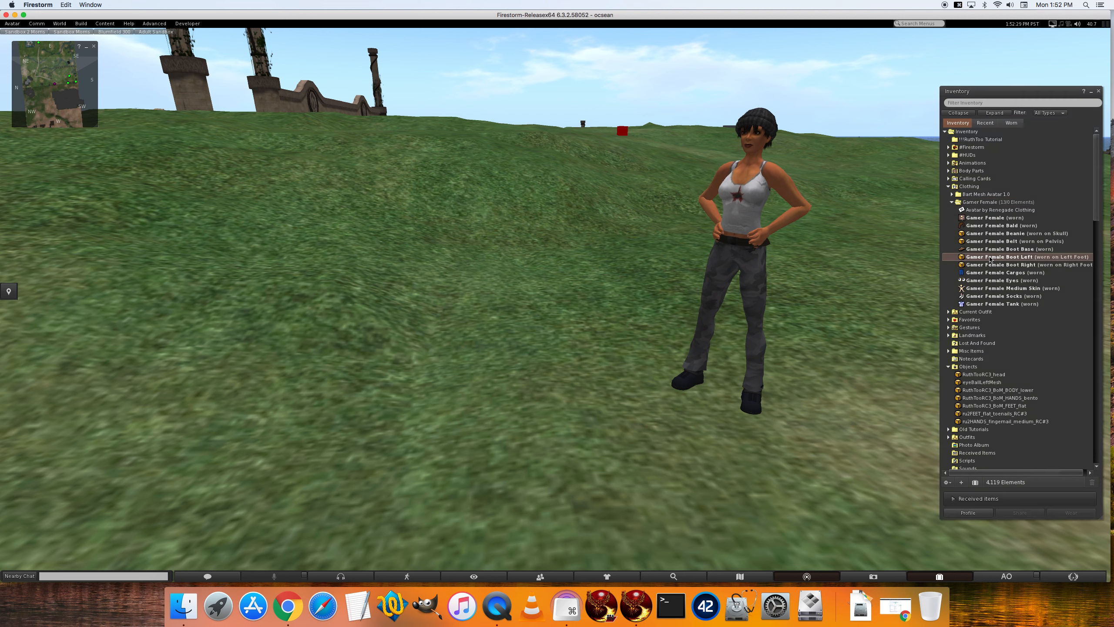
pyautogui.rightClick(990, 259)
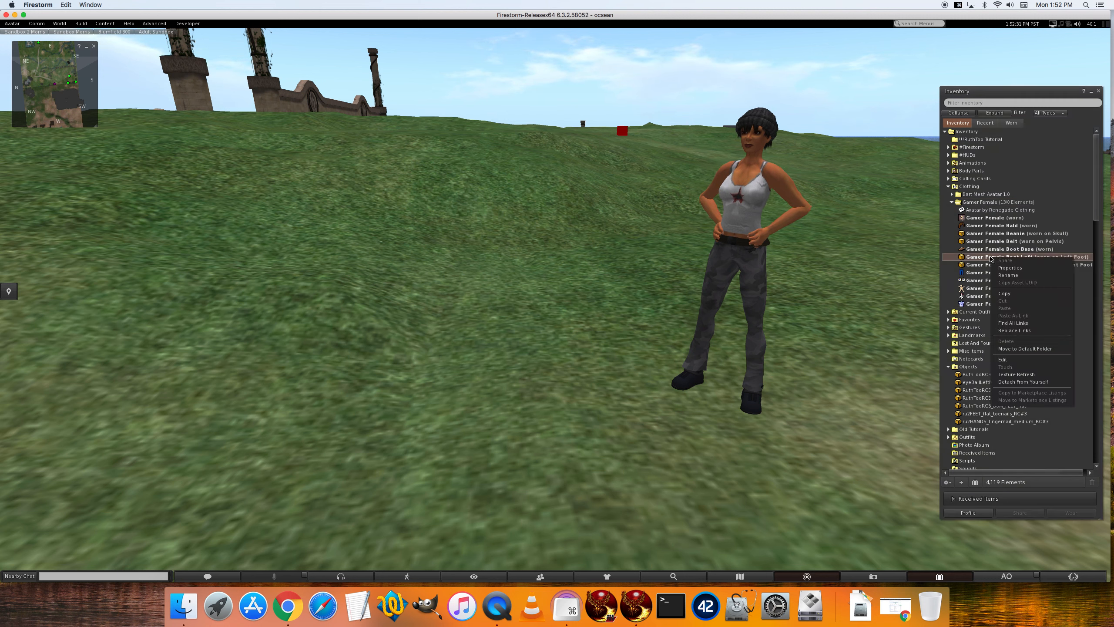
pyautogui.click(1020, 382)
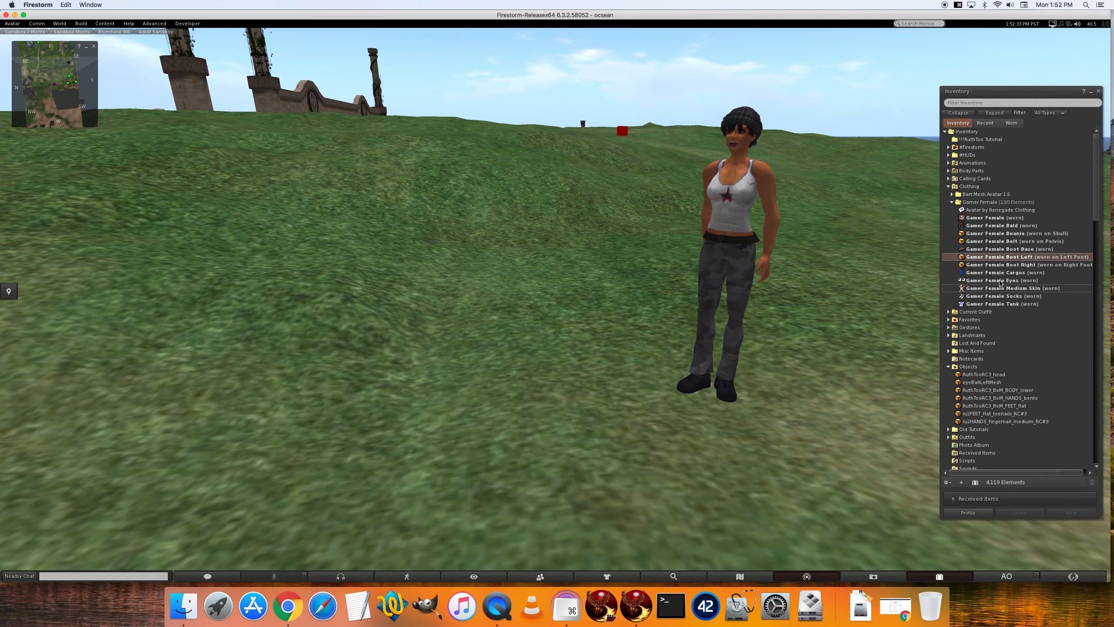
pyautogui.click(996, 265)
pyautogui.rightClick(1002, 266)
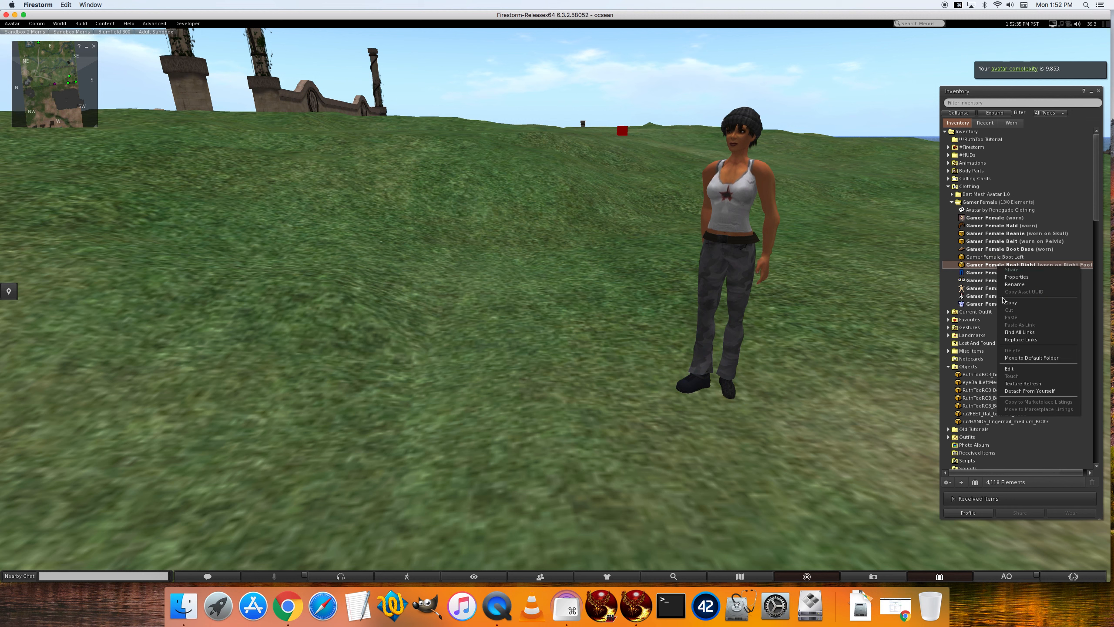
pyautogui.click(1023, 391)
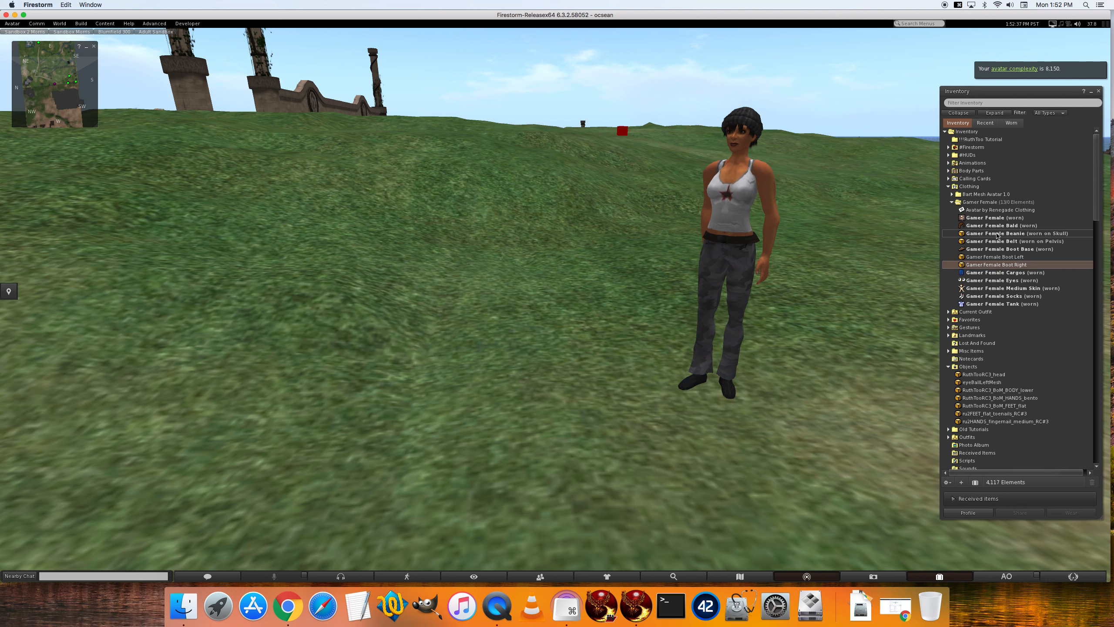
pyautogui.click(997, 242)
pyautogui.click(996, 234)
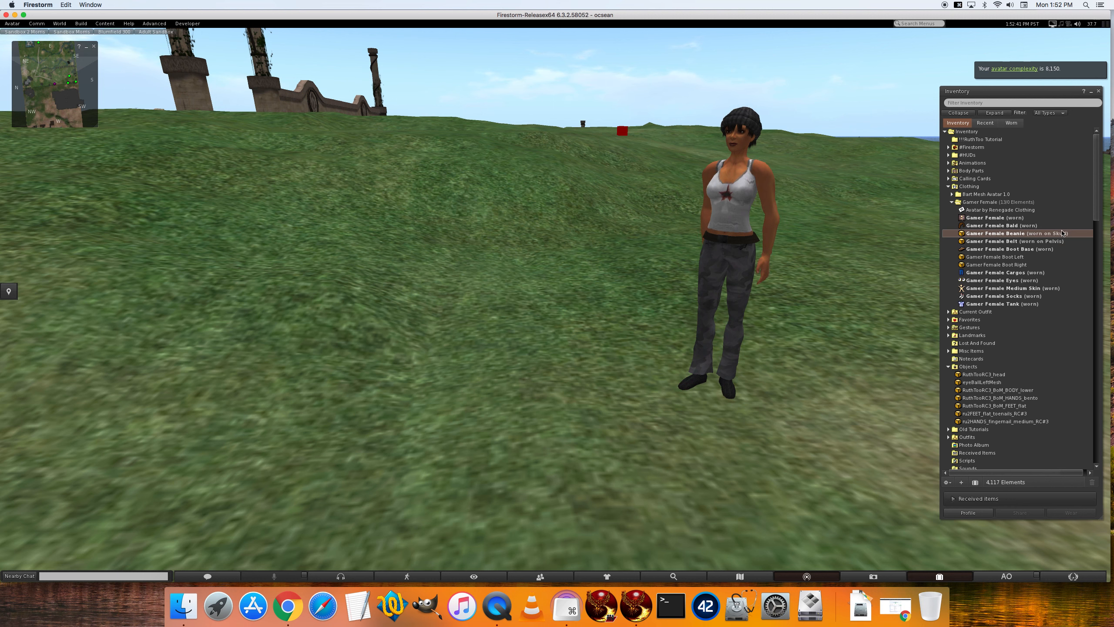
pyautogui.click(1049, 242)
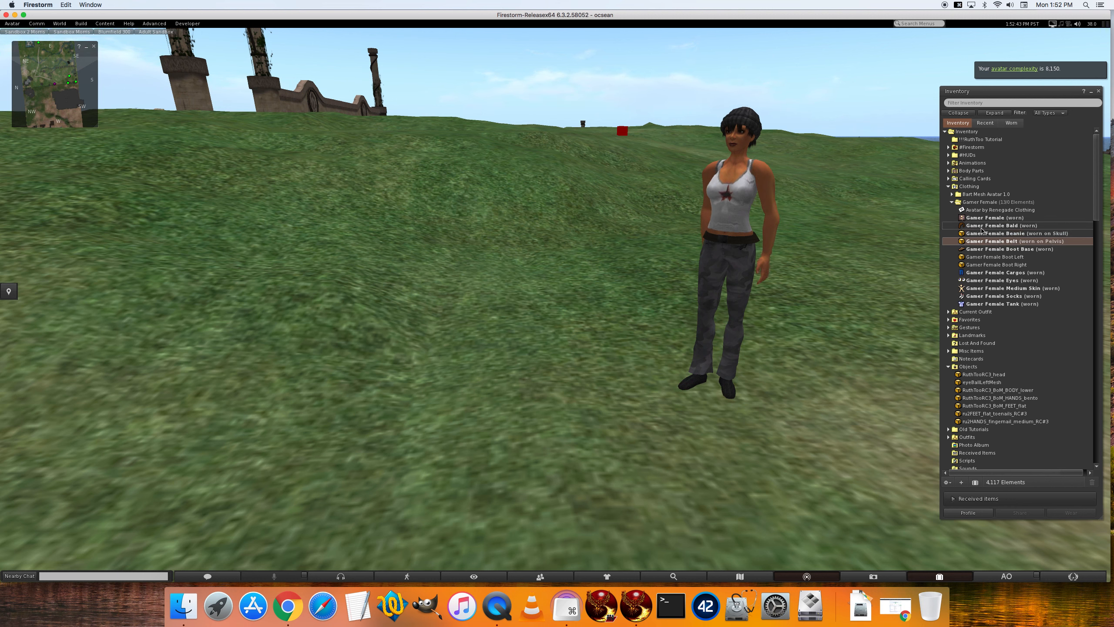
pyautogui.click(982, 226)
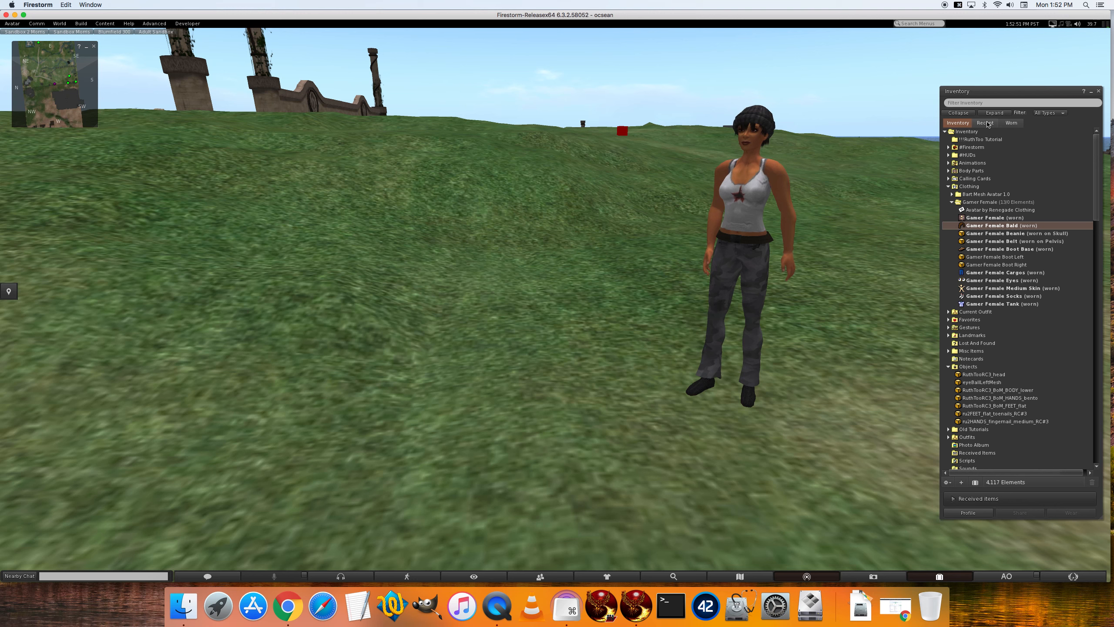
pyautogui.click(987, 123)
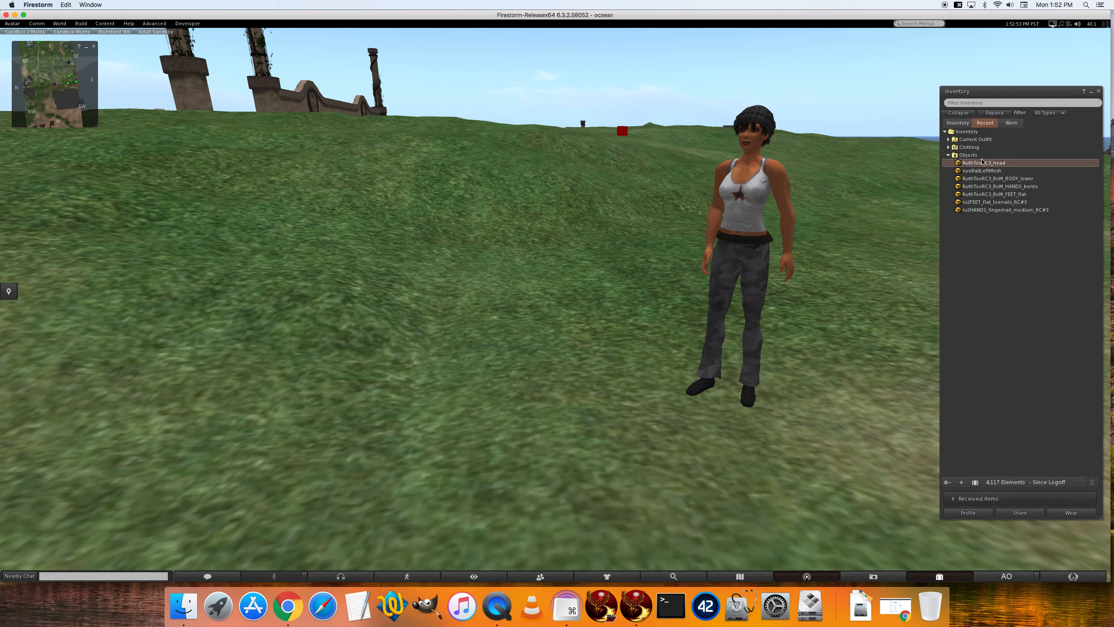
pyautogui.click(967, 155)
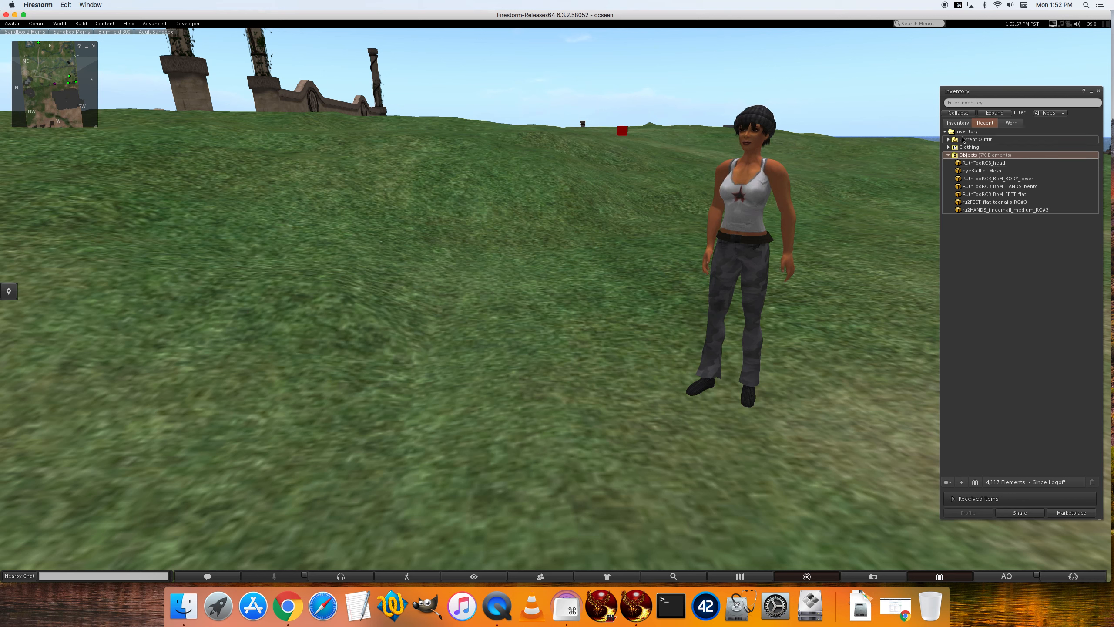
pyautogui.click(958, 123)
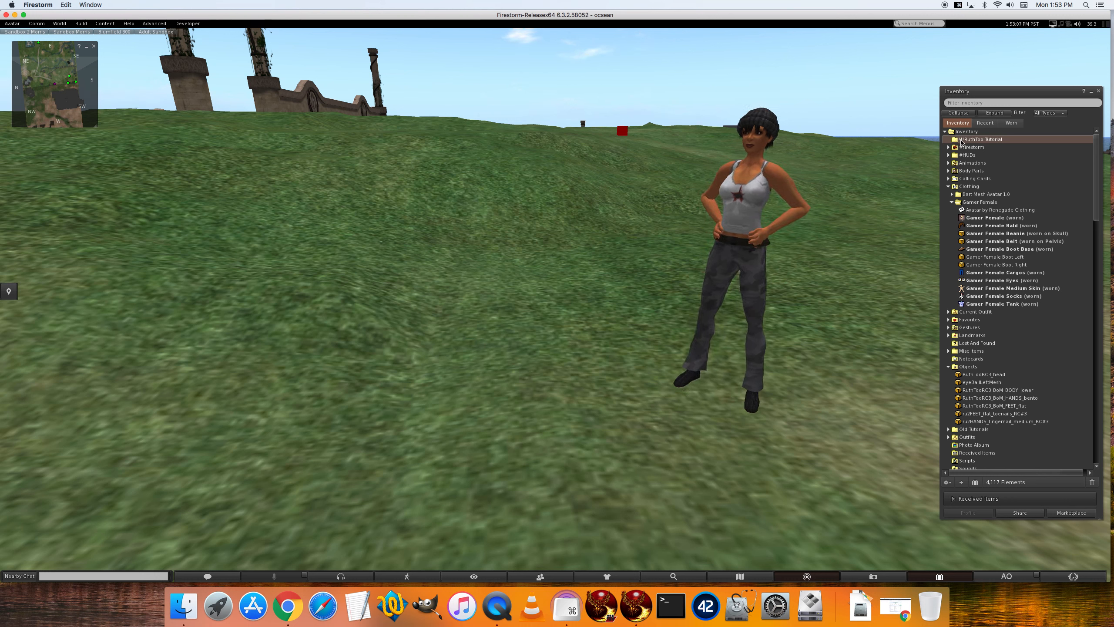
# Step: Move all seven uploaded mesh objects from the recent Objects folder into the RuthToo Tutorial folder and expand that folder
pyautogui.click(987, 124)
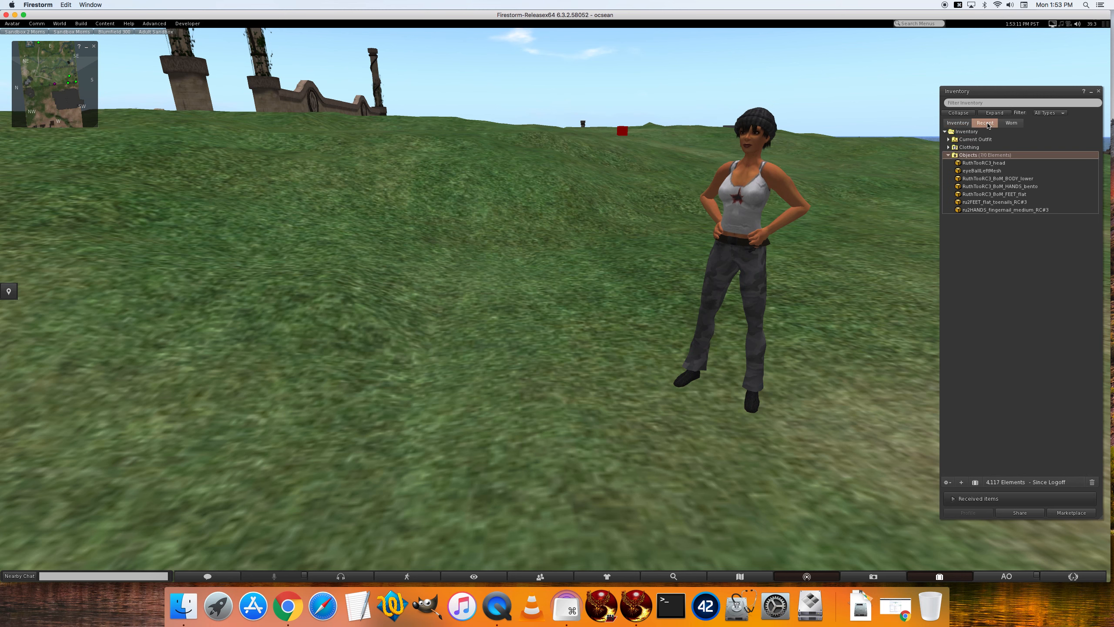
pyautogui.click(976, 164)
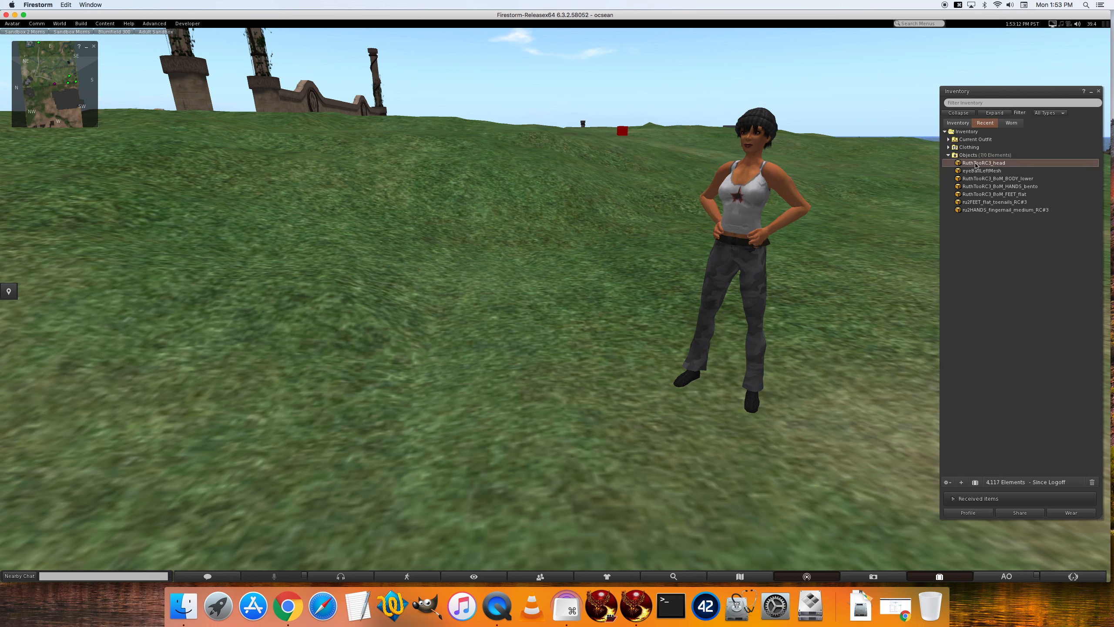
pyautogui.keyDown('super'); pyautogui.click(983, 210); pyautogui.keyUp('super')
pyautogui.keyDown('super'); pyautogui.click(973, 172); pyautogui.keyUp('super')
pyautogui.keyDown('super'); pyautogui.click(973, 180); pyautogui.keyUp('super')
pyautogui.keyDown('super'); pyautogui.click(974, 188); pyautogui.keyUp('super')
pyautogui.keyDown('super'); pyautogui.click(972, 196); pyautogui.keyUp('super')
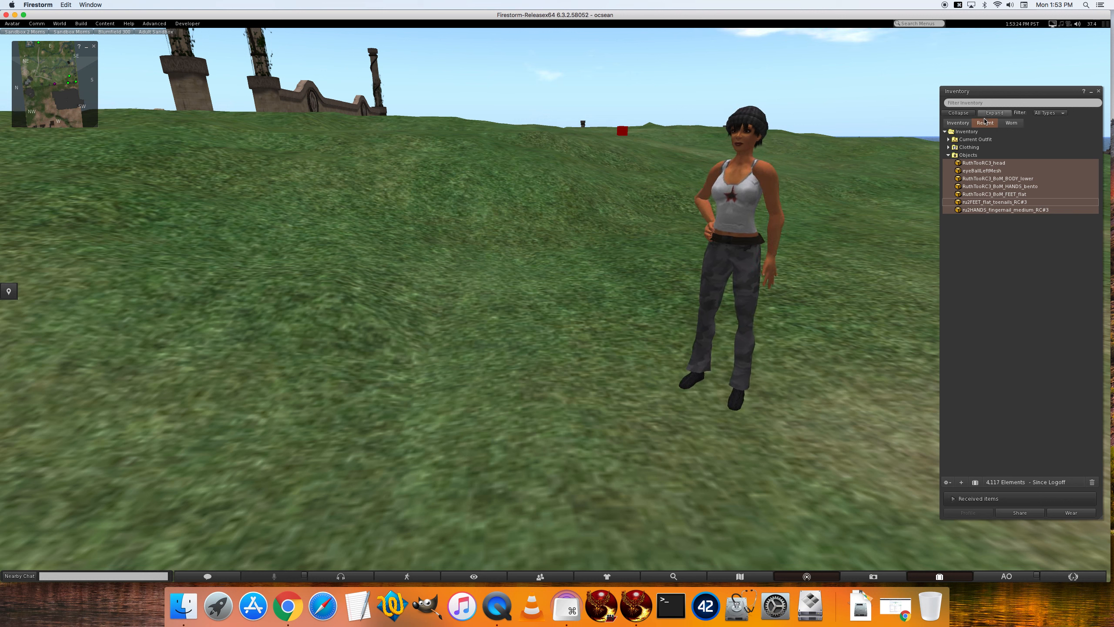
pyautogui.click(960, 164)
pyautogui.moveTo(960, 164); pyautogui.dragTo(957, 141)
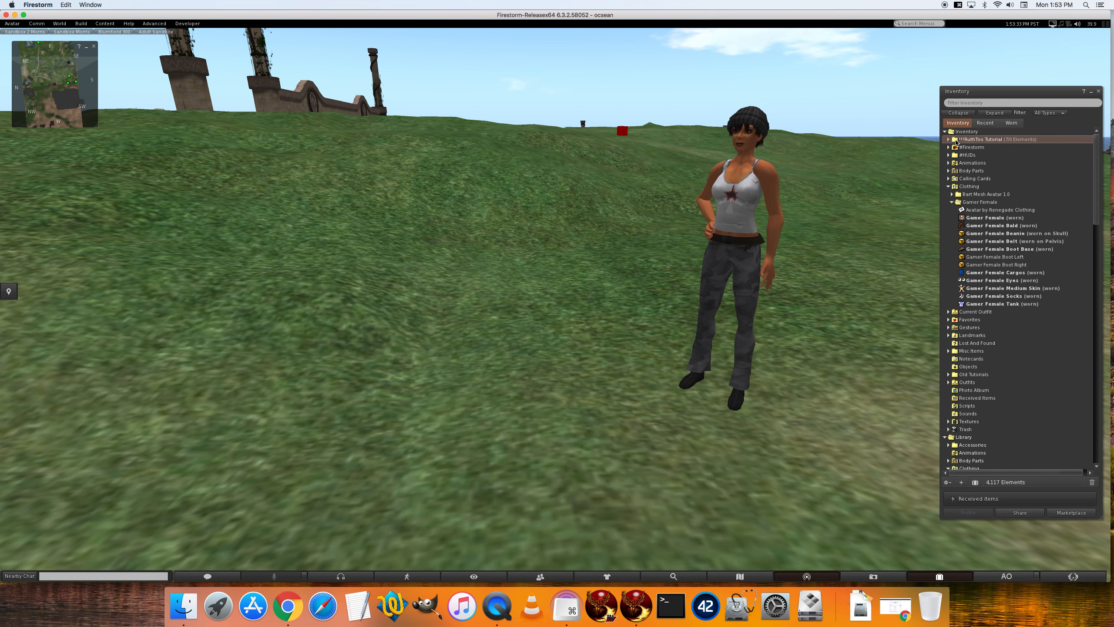
pyautogui.click(949, 140)
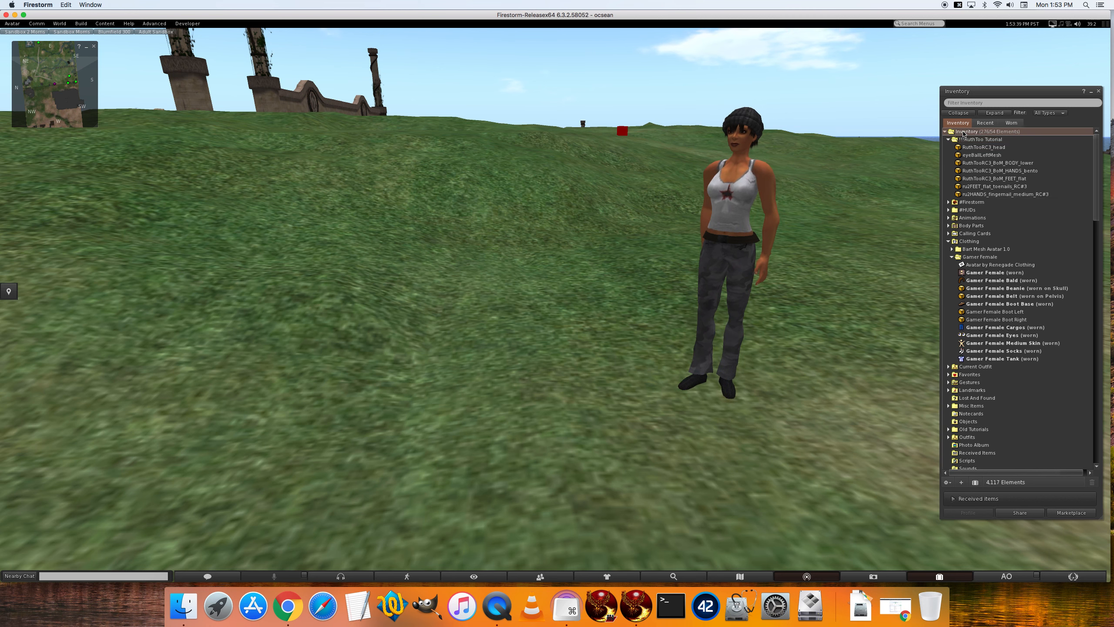
# Step: Create a new folder named !!!Ruth Originals at the root of the inventory
pyautogui.rightClick(963, 133)
pyautogui.click(985, 143)
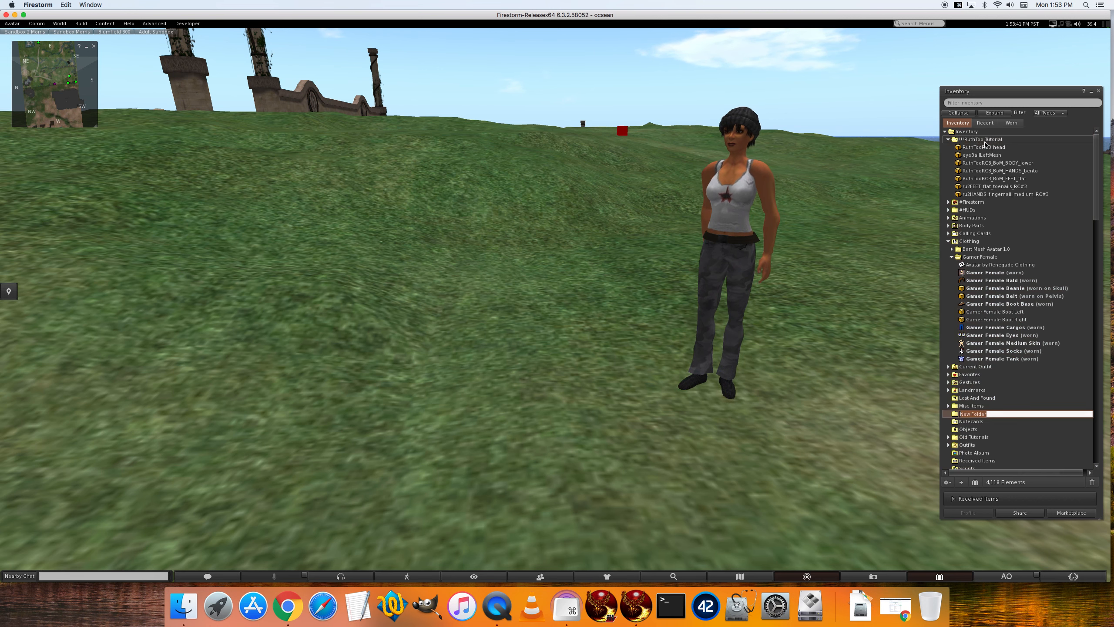
pyautogui.write('!!')
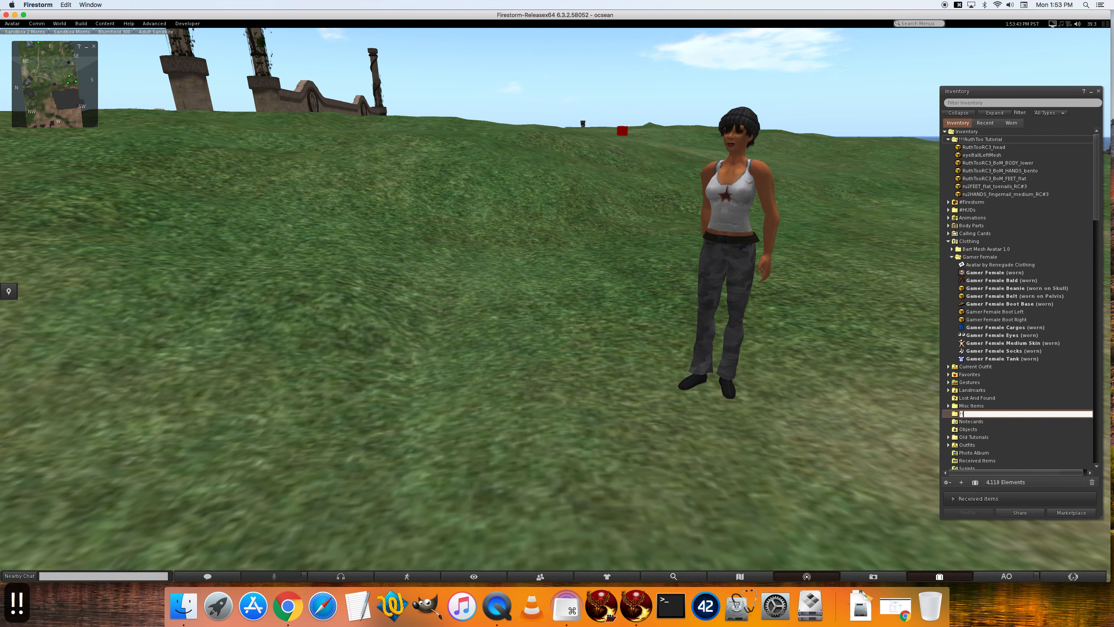
pyautogui.write('!Ruth')
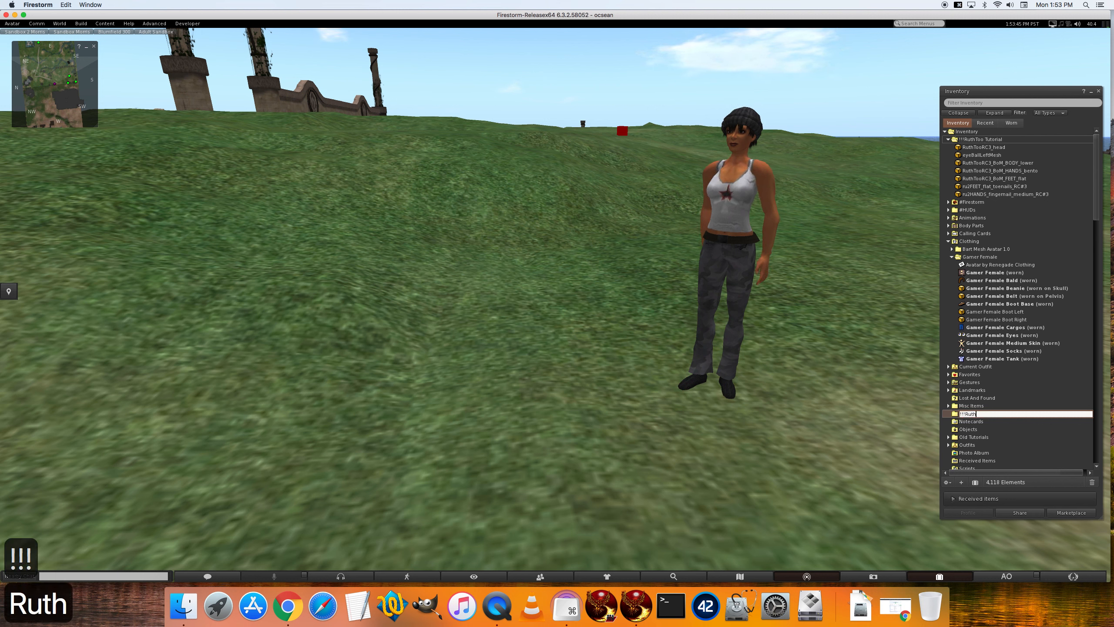
pyautogui.write(' Originals')
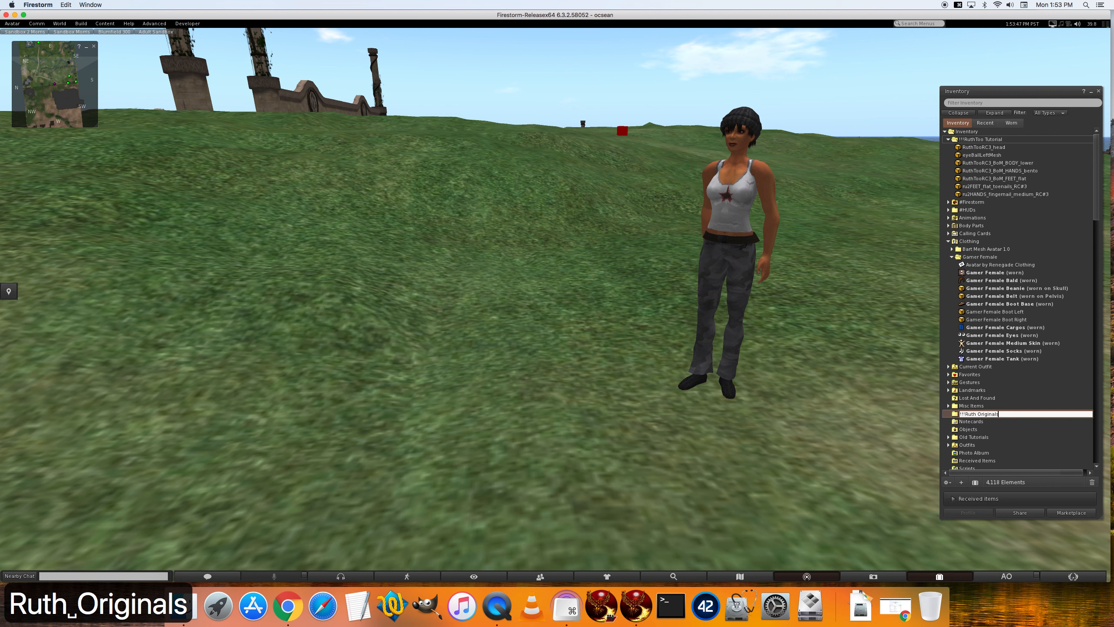
pyautogui.press('Return')
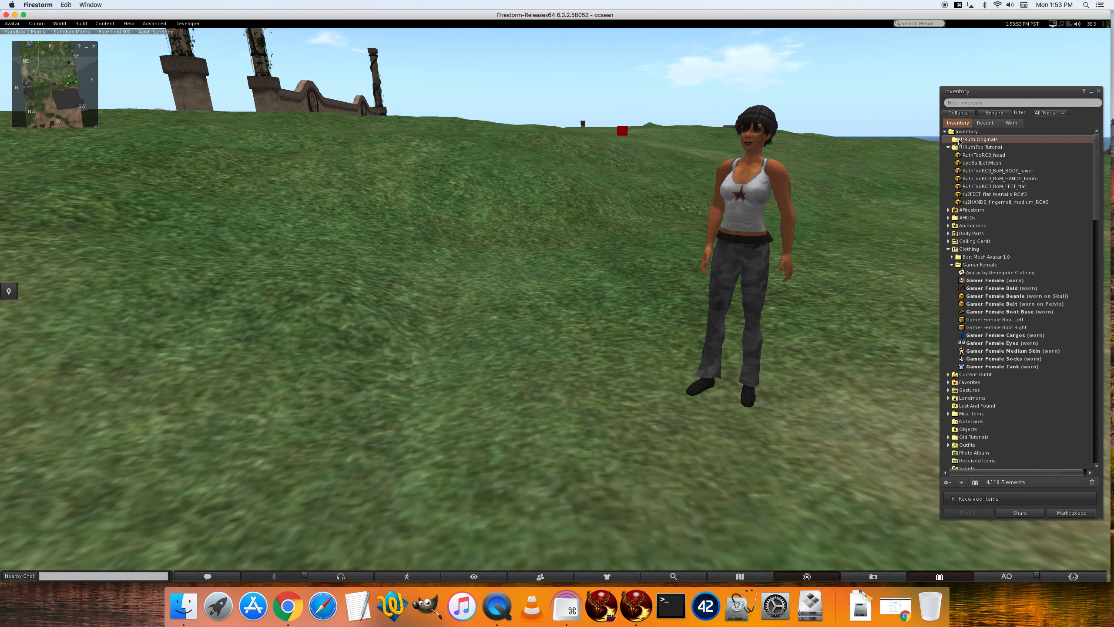
# Step: Copy all seven mesh objects from the RuthToo Tutorial folder into the Ruth Originals folder and check the copies there
pyautogui.click(966, 155)
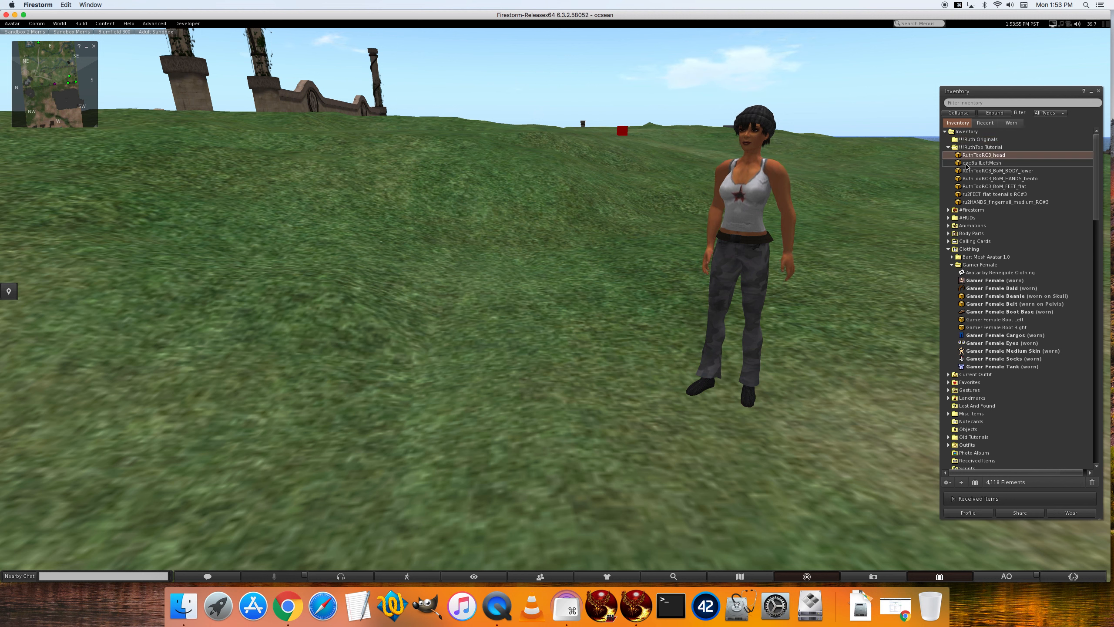
pyautogui.keyDown('shift'); pyautogui.click(960, 203); pyautogui.keyUp('shift')
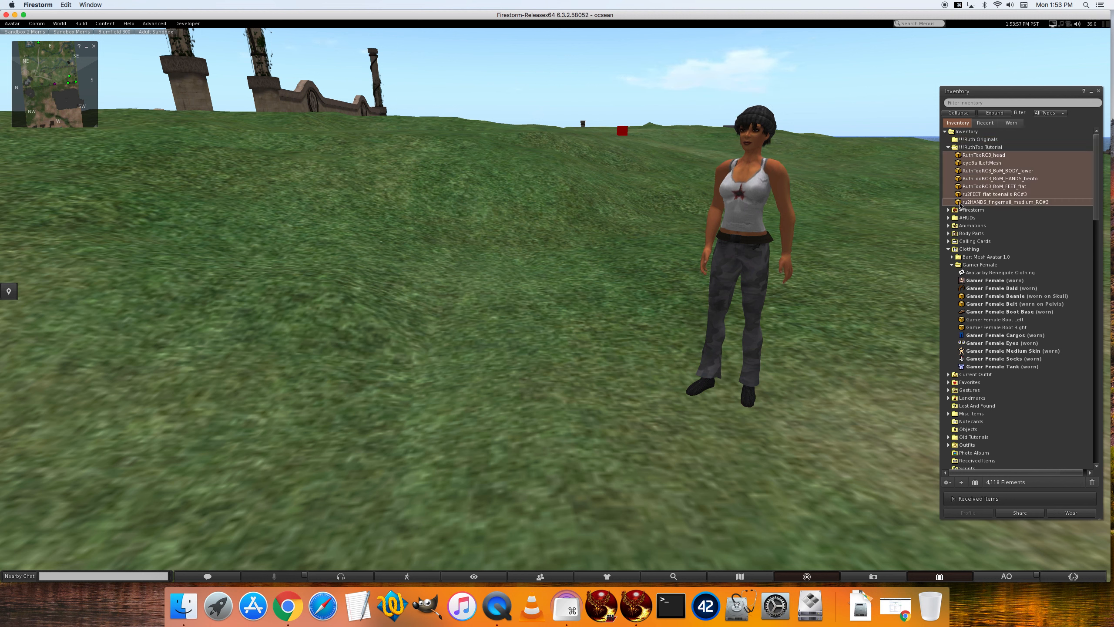
pyautogui.rightClick(973, 159)
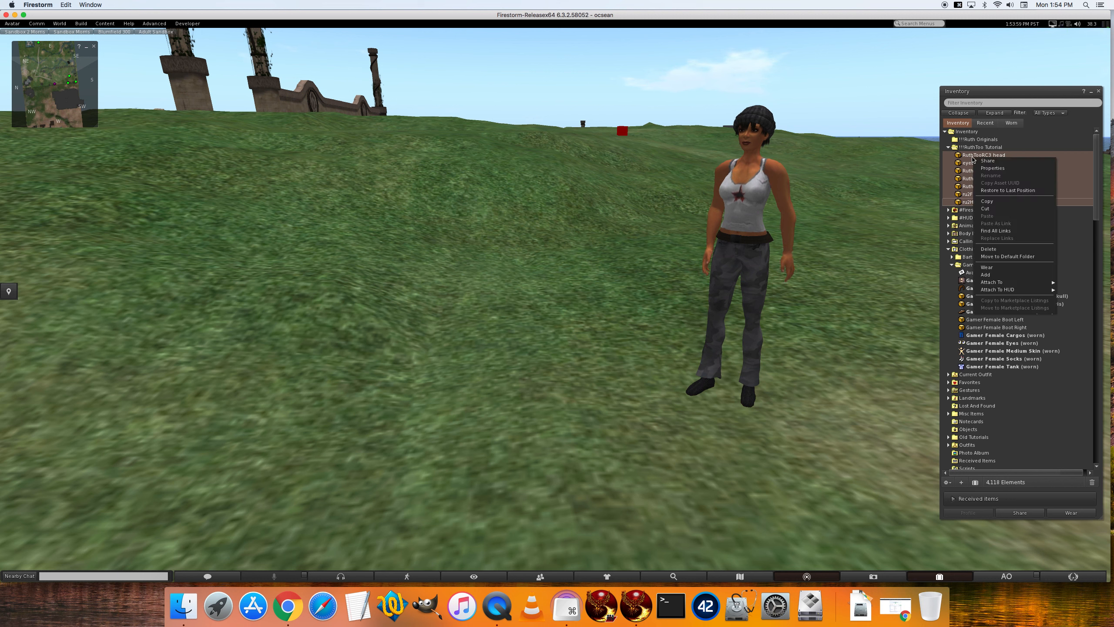
pyautogui.click(989, 202)
pyautogui.click(979, 140)
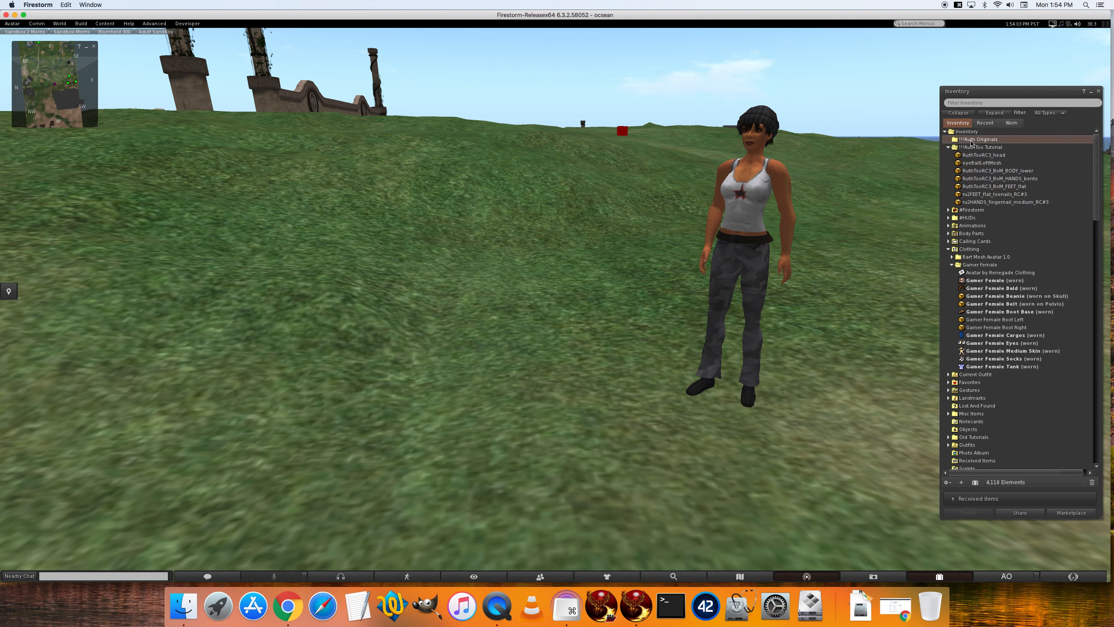
pyautogui.rightClick(978, 139)
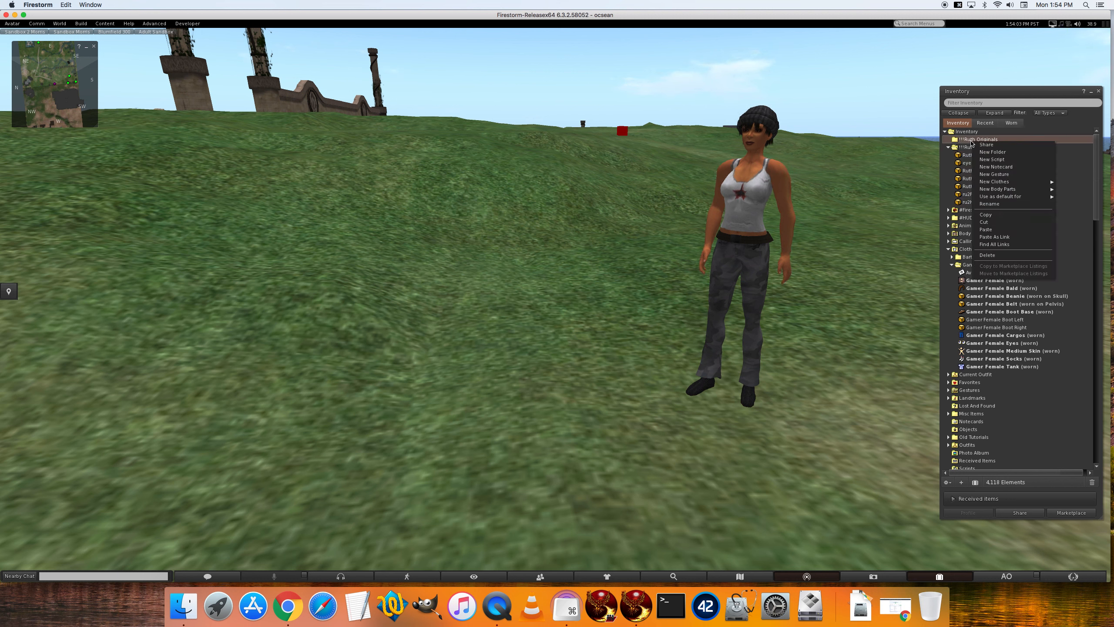
pyautogui.click(986, 229)
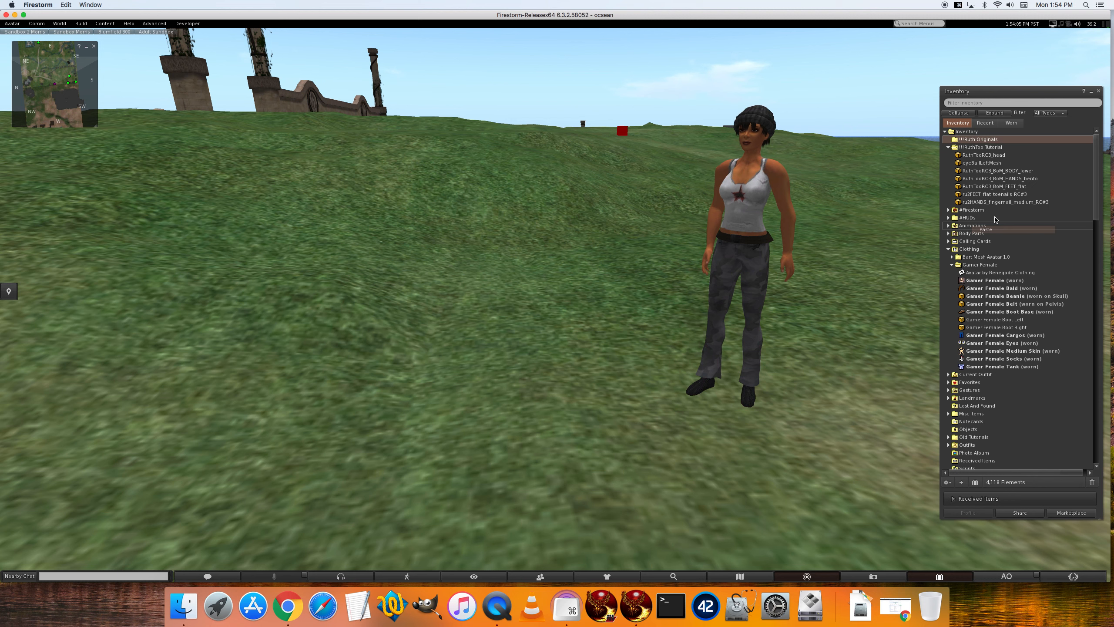
pyautogui.click(949, 139)
pyautogui.click(968, 148)
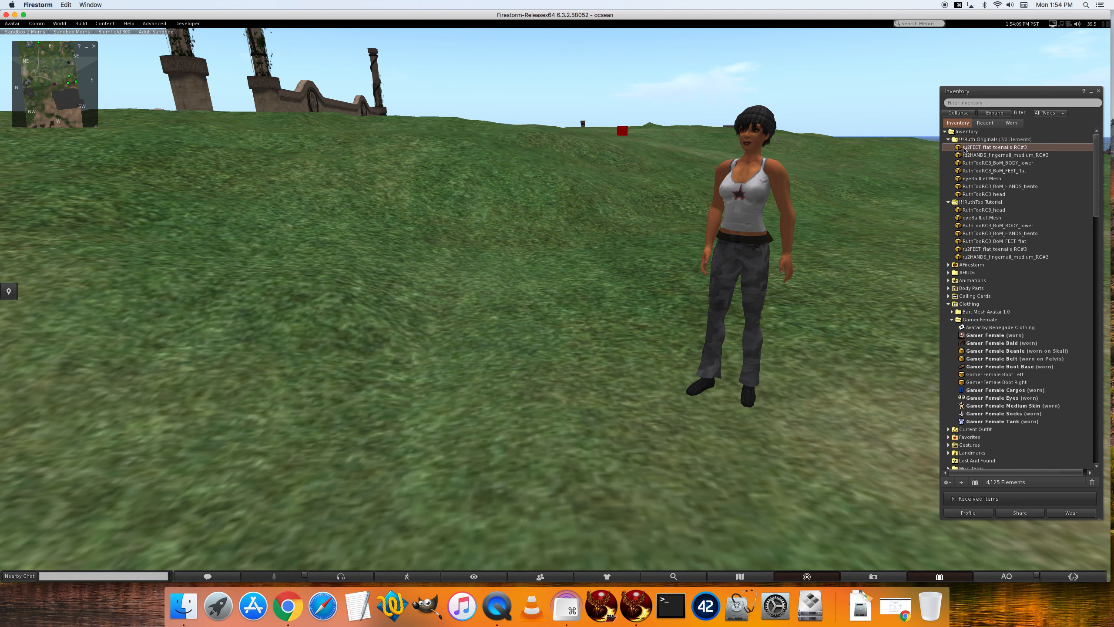
pyautogui.keyDown('shift'); pyautogui.click(972, 194); pyautogui.keyUp('shift')
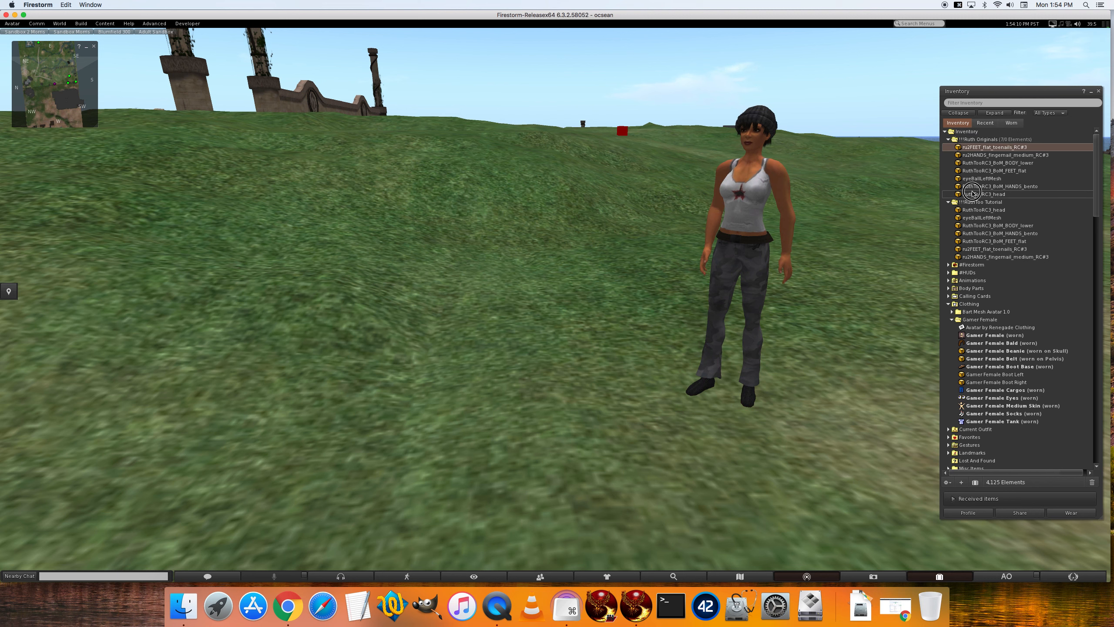
pyautogui.click(949, 140)
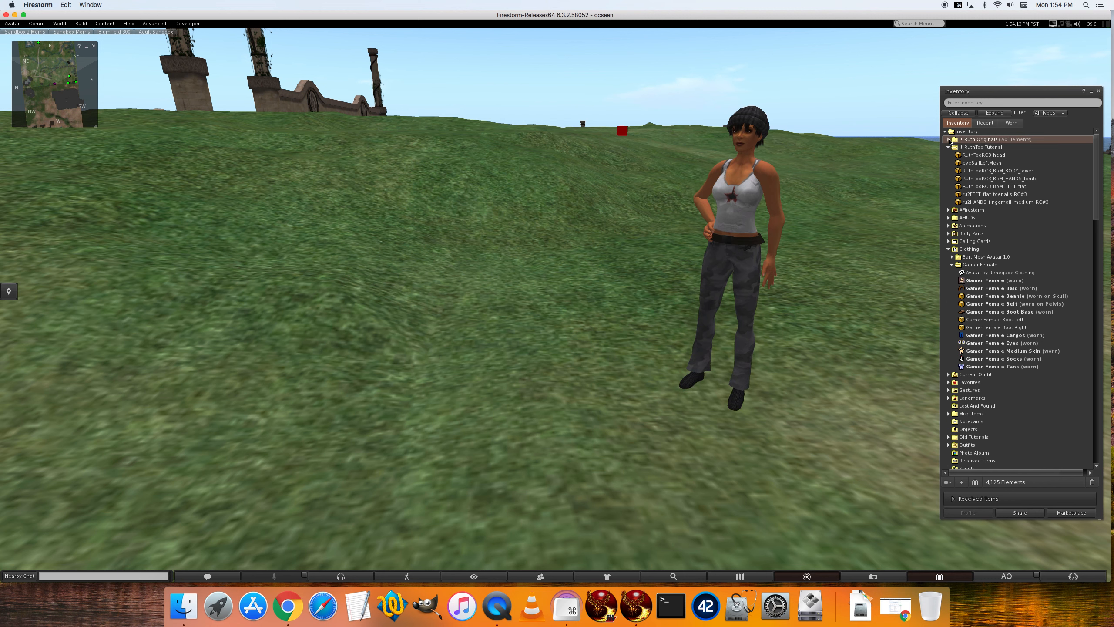
# Step: Add RuthTooRC3_head to the avatar at its default attachment point and detach it again
pyautogui.click(964, 156)
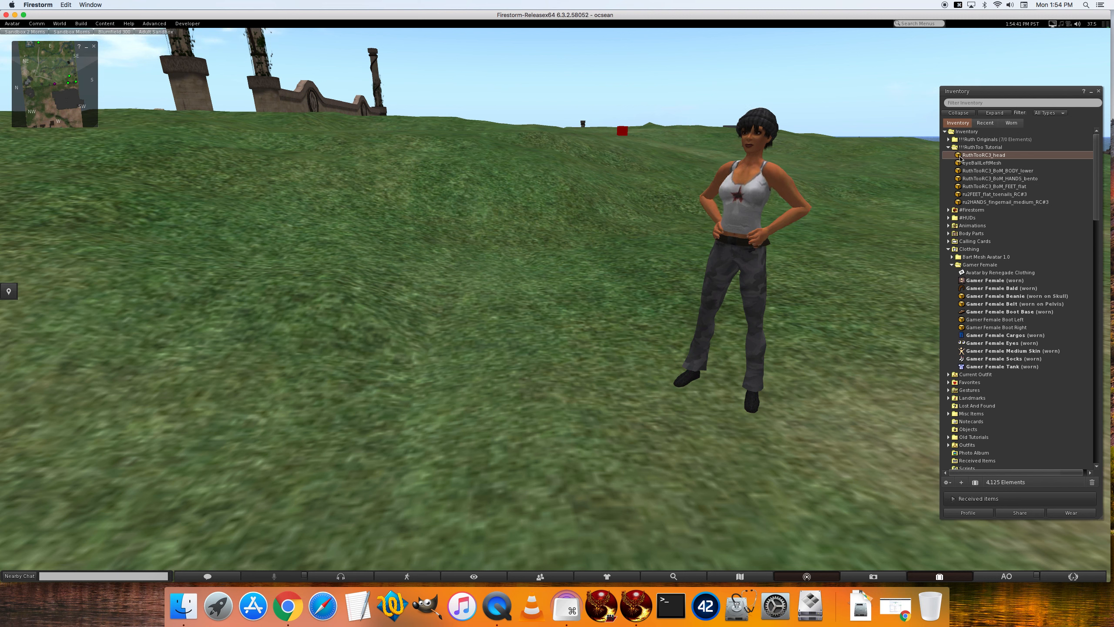
pyautogui.rightClick(961, 158)
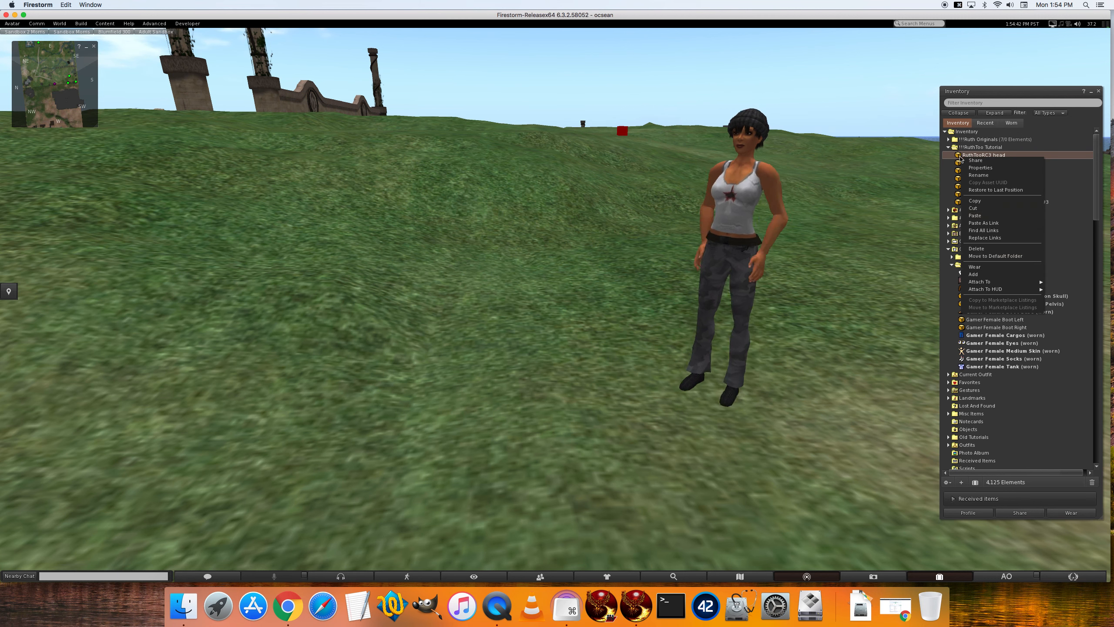
pyautogui.click(987, 275)
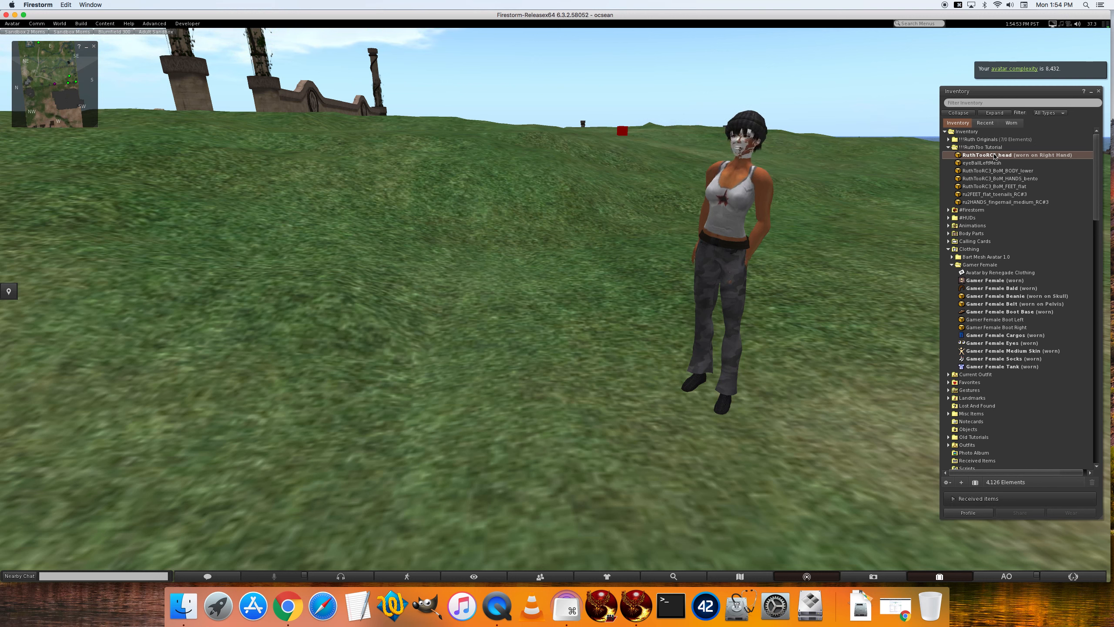
pyautogui.rightClick(995, 156)
pyautogui.click(1030, 280)
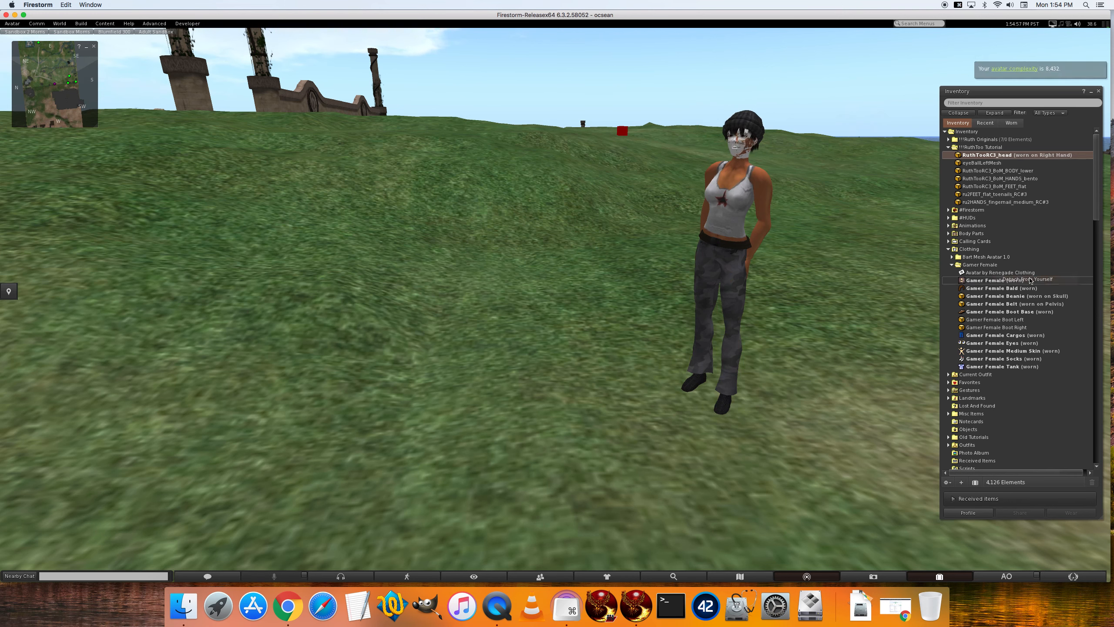
# Step: Attach RuthTooRC3_head to the avatar's Neck and eyeBallLeftMesh to the Right Eyeball
pyautogui.rightClick(973, 156)
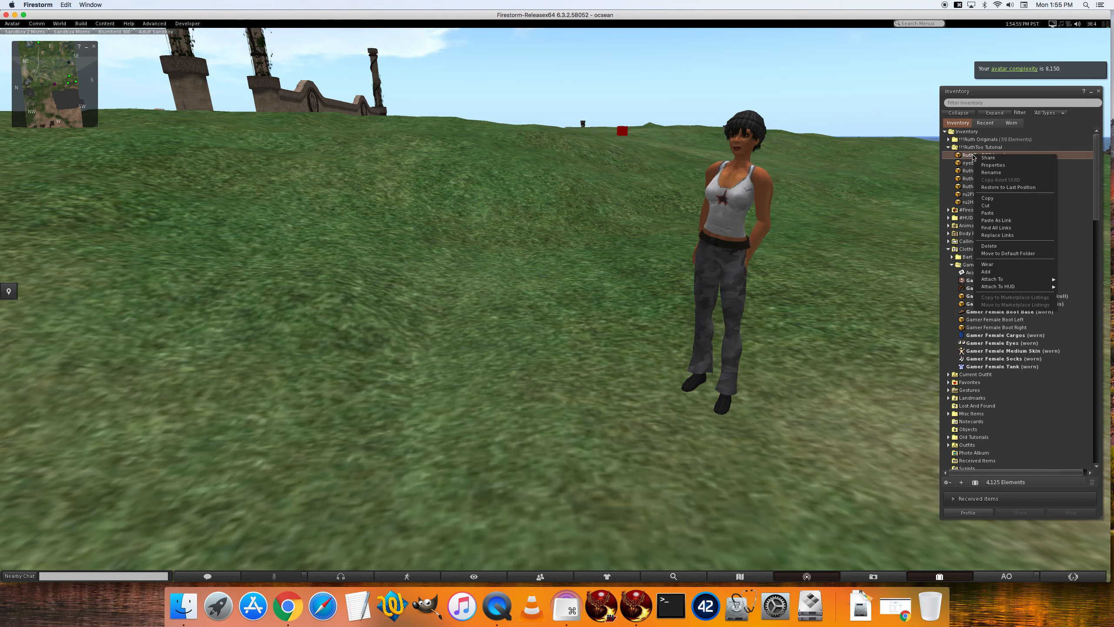
pyautogui.moveTo(1010, 282)
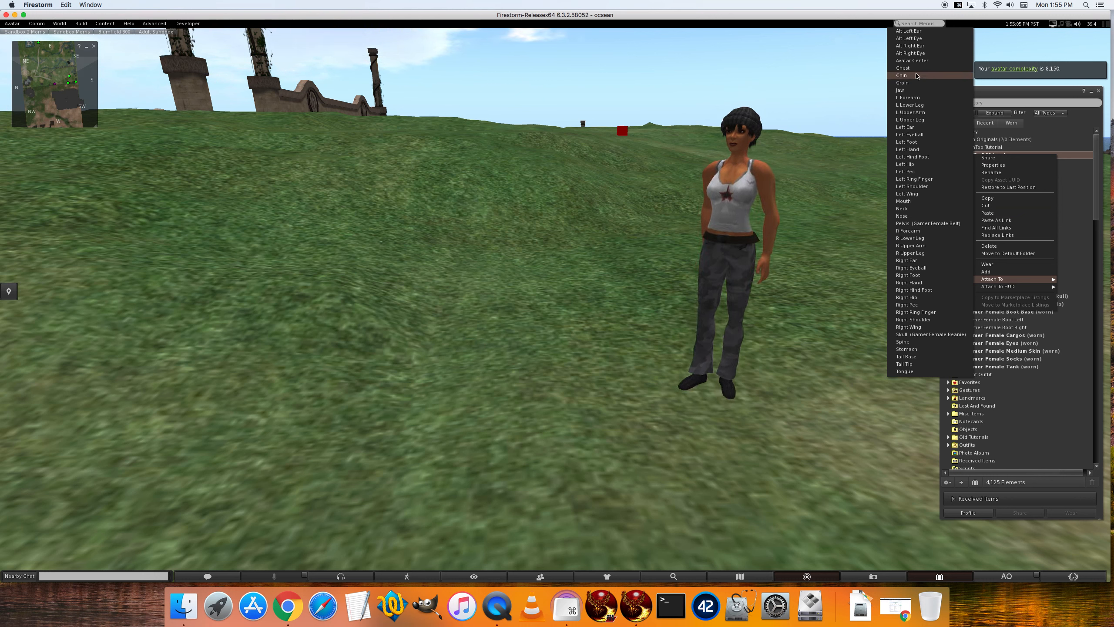
pyautogui.click(909, 209)
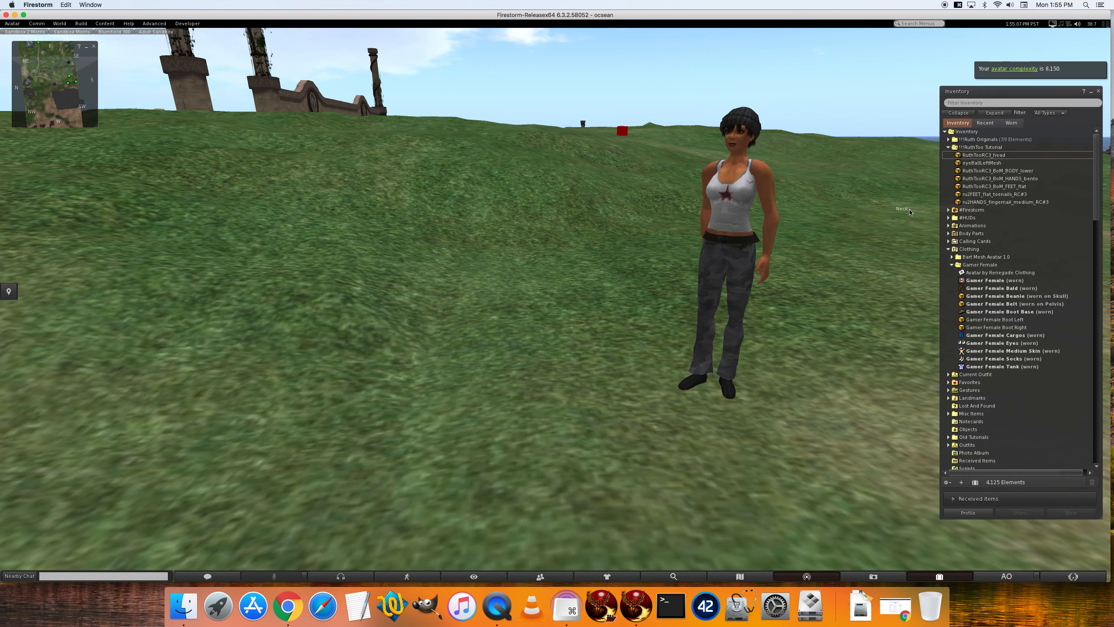
pyautogui.click(978, 163)
pyautogui.rightClick(977, 162)
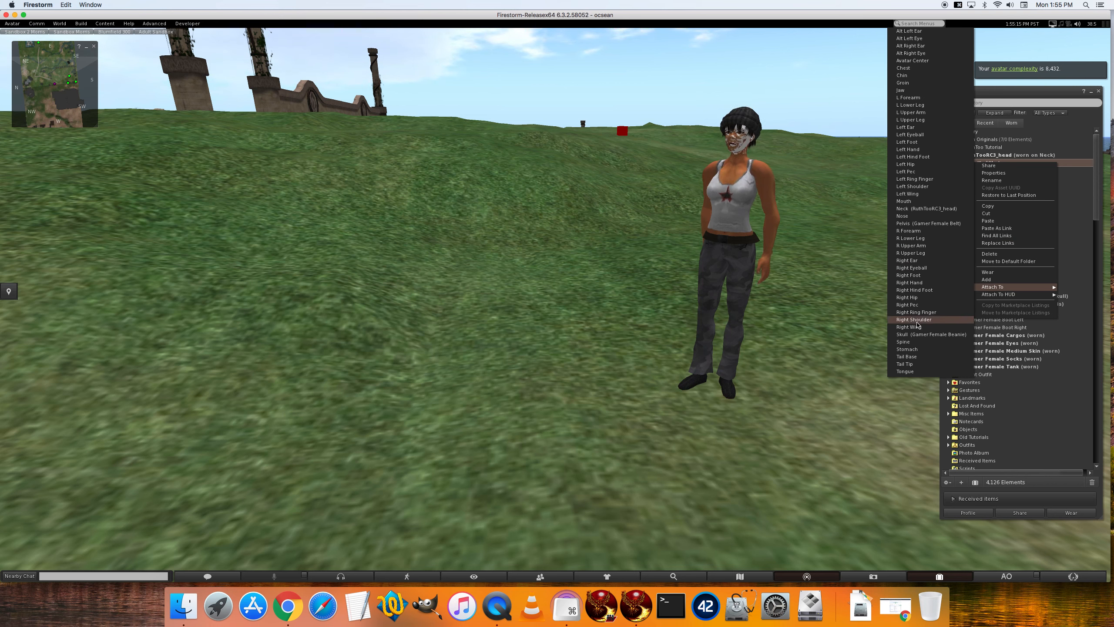
pyautogui.click(922, 268)
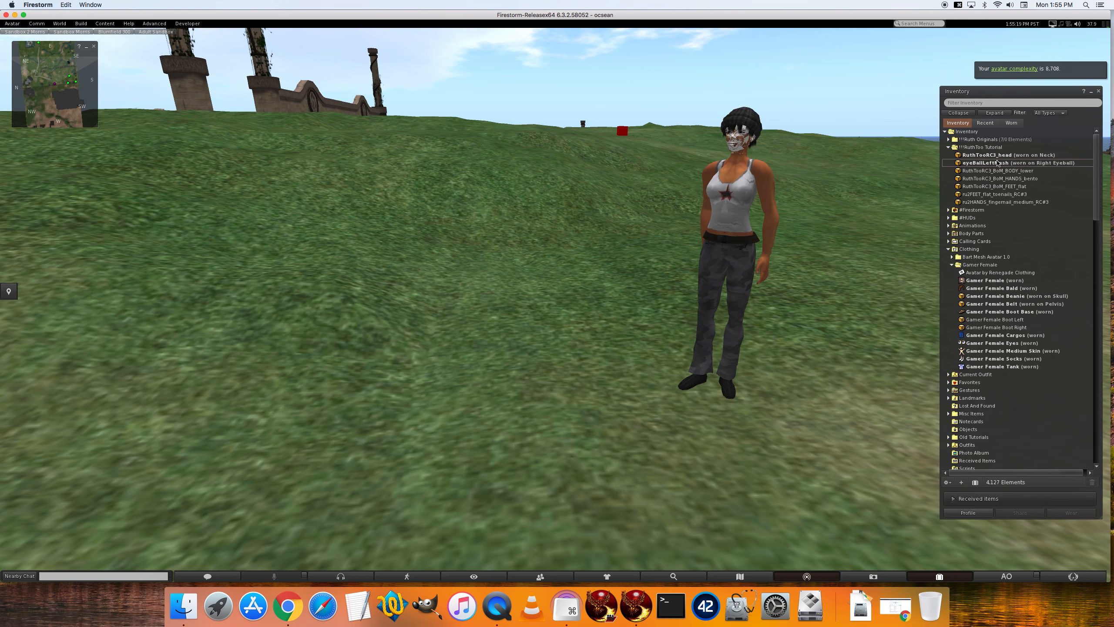
# Step: Attach RuthTooRC3_BoM_BODY_lower from the RuthToo Tutorial folder to the Avatar Center
pyautogui.rightClick(988, 171)
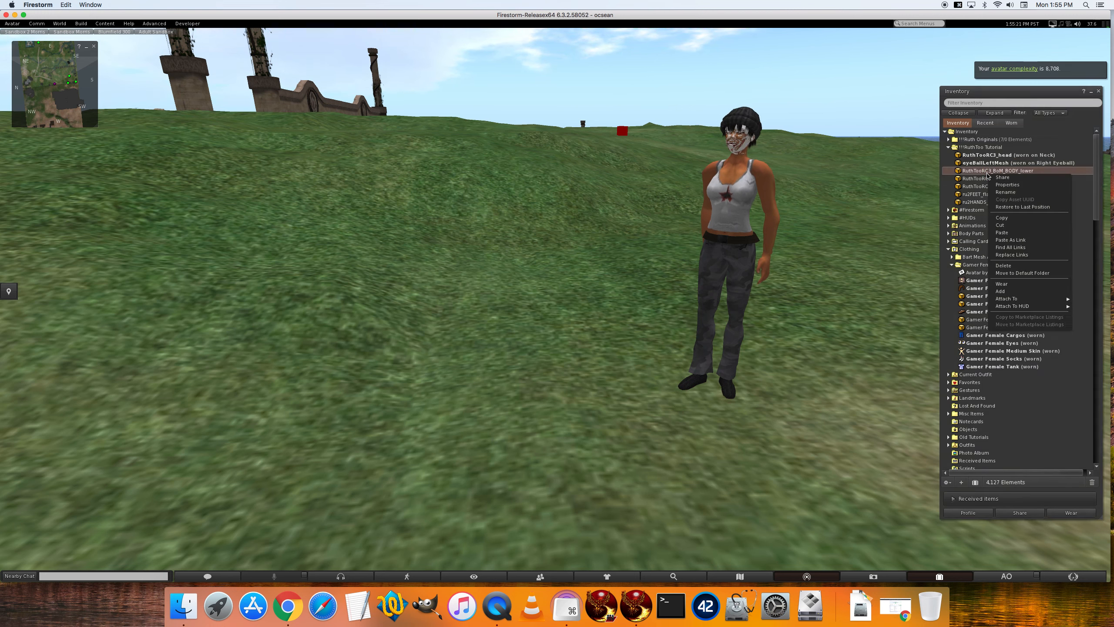
pyautogui.click(1019, 171)
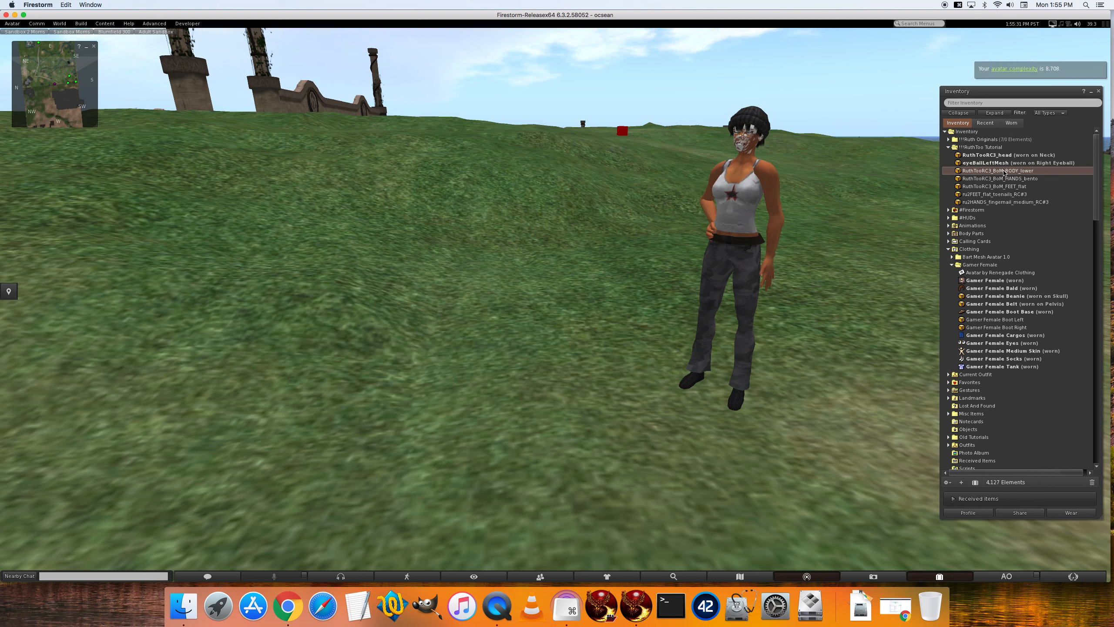
pyautogui.rightClick(1004, 172)
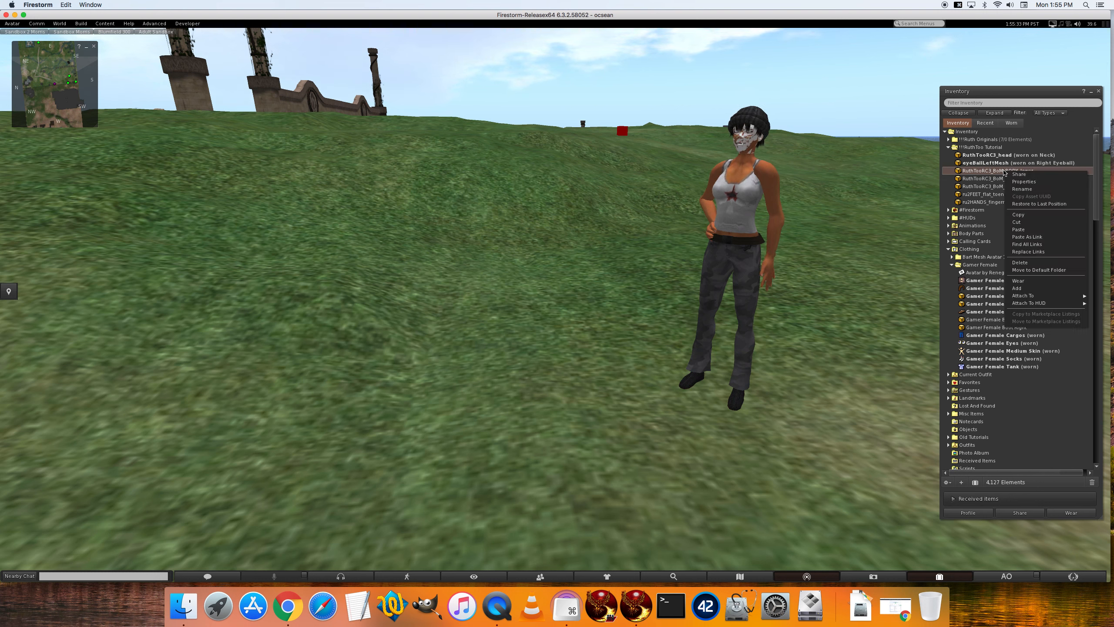
pyautogui.moveTo(1032, 298)
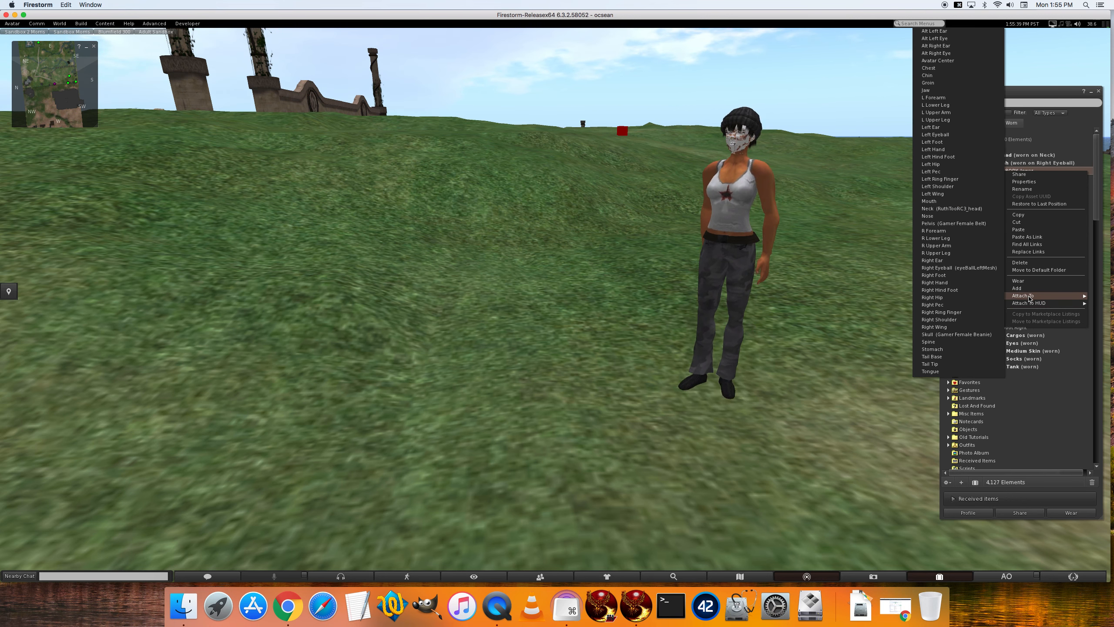
pyautogui.click(947, 61)
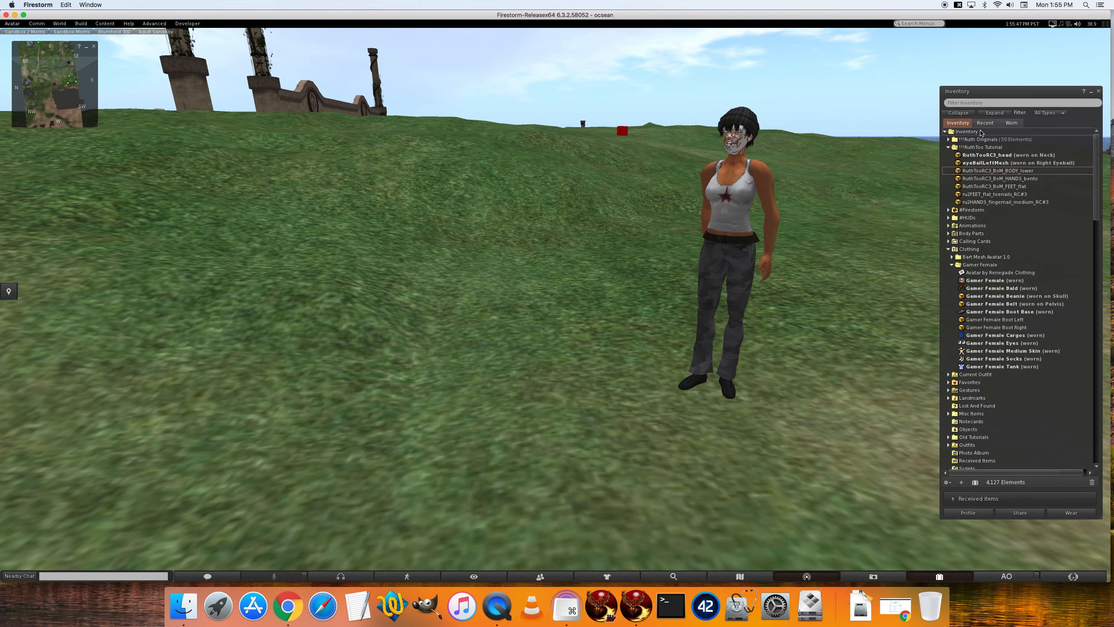
# Step: Attach RuthTooRC3_BoM_HANDS_bento to the Left Hand and RuthTooRC3_BoM_FEET_flat to the Left Foot
pyautogui.rightClick(987, 178)
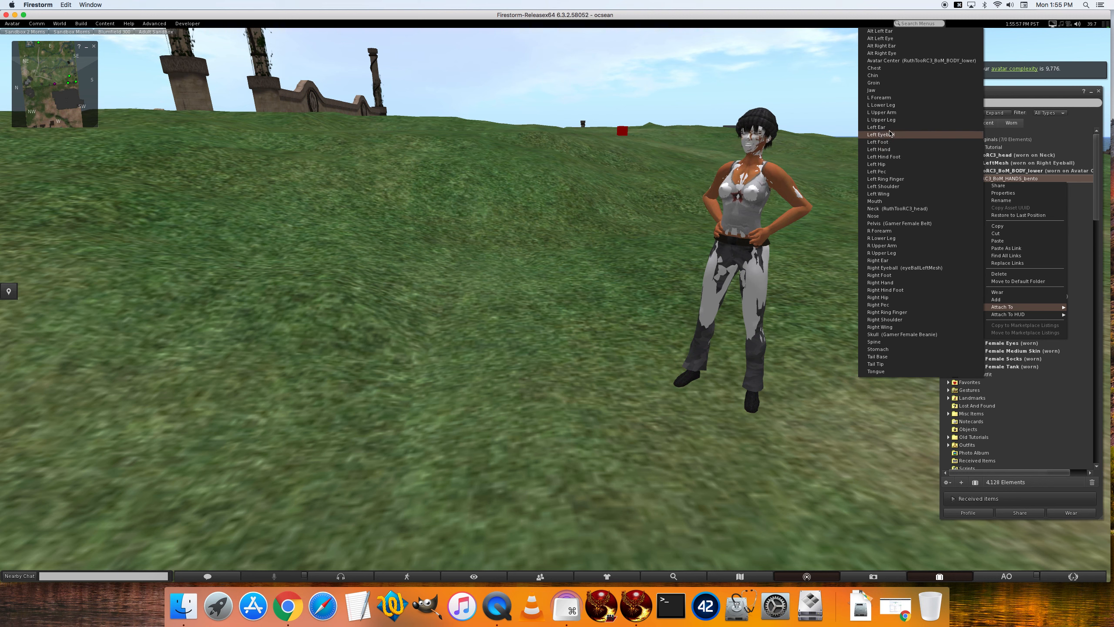
pyautogui.click(889, 149)
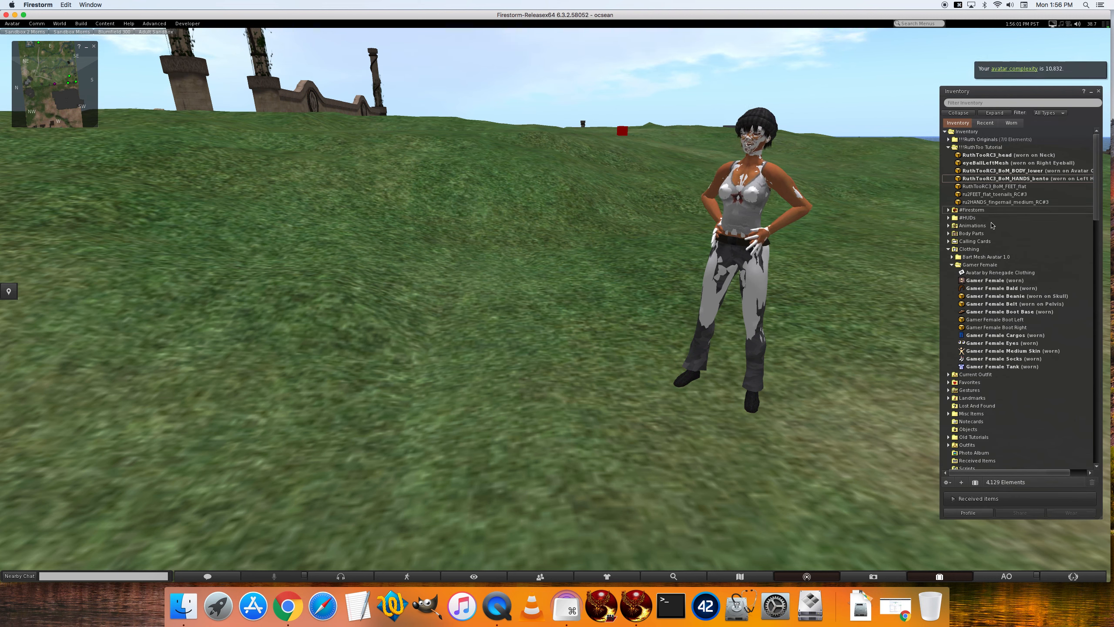
pyautogui.click(990, 187)
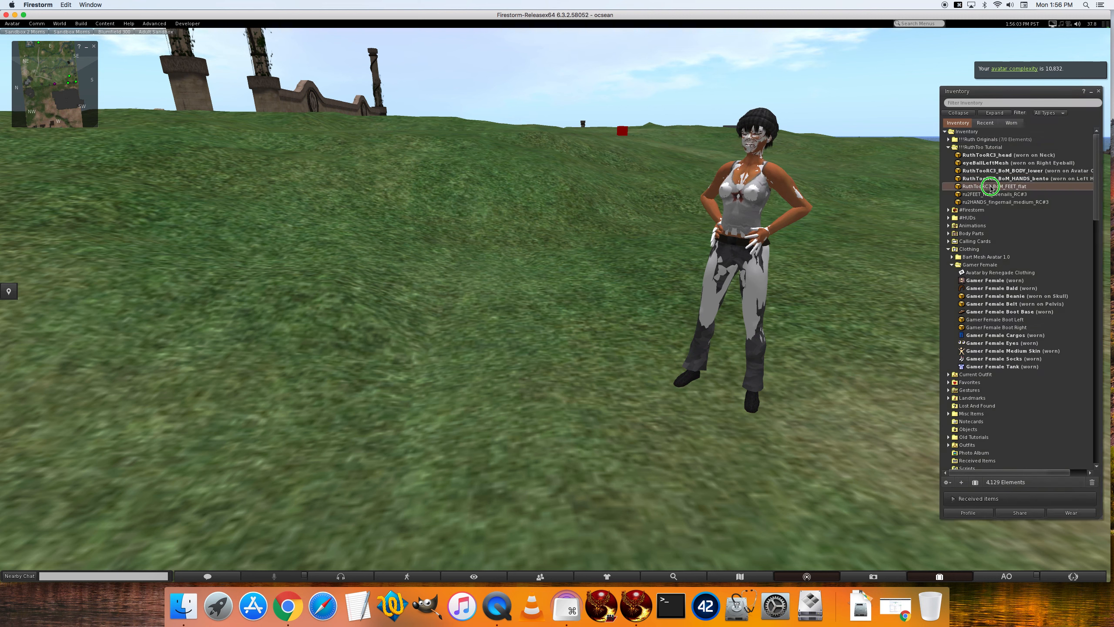
pyautogui.rightClick(991, 187)
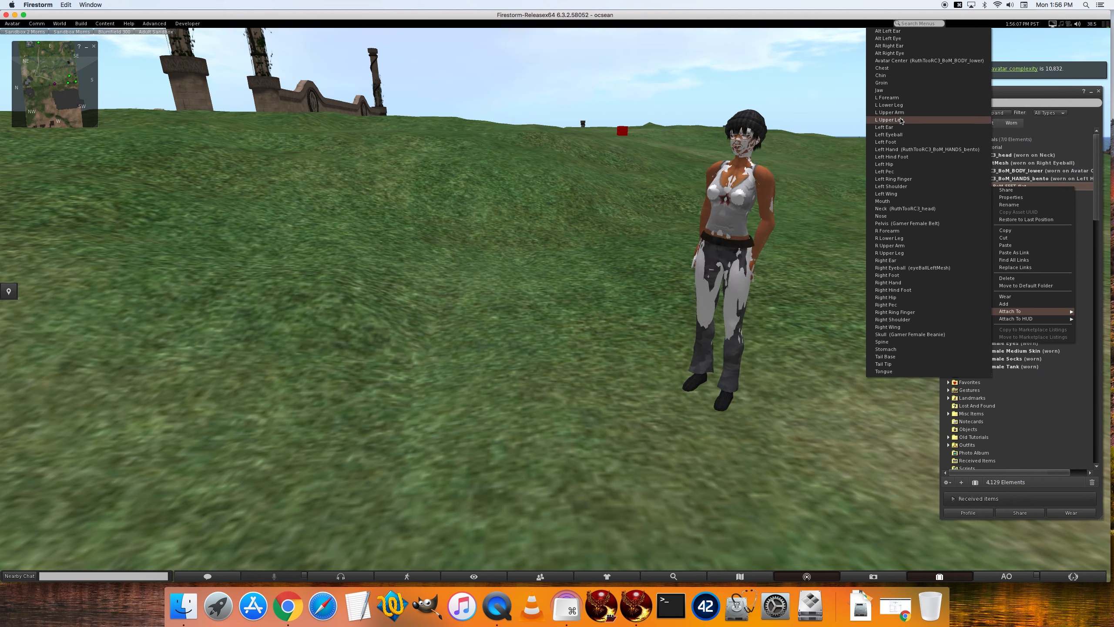
pyautogui.click(903, 142)
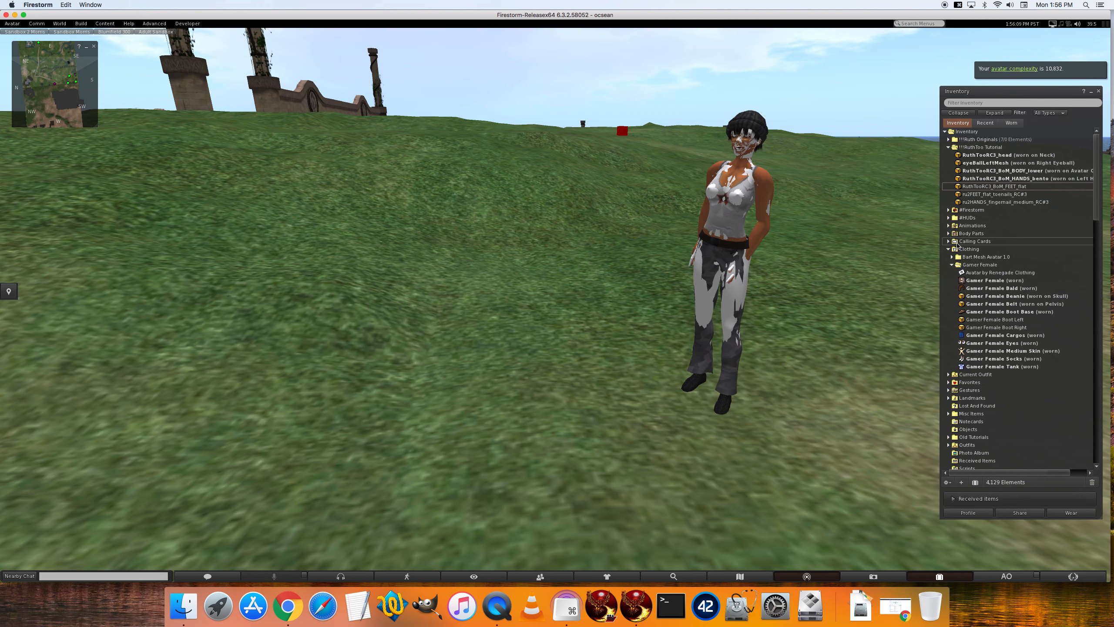
# Step: Attach ru2FEET_flat_toenails_RC#3 to the Left Hind Foot and ru2HANDS_fingernail_medium_RC#3 to the Right Ring Finger
pyautogui.click(983, 195)
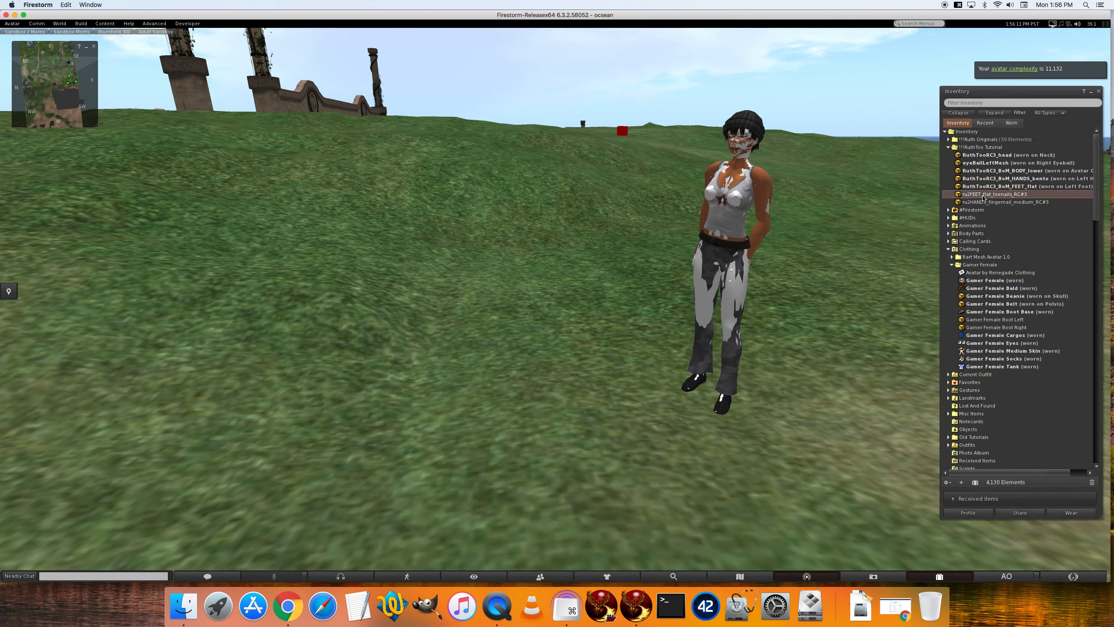
pyautogui.rightClick(984, 196)
pyautogui.moveTo(1002, 323)
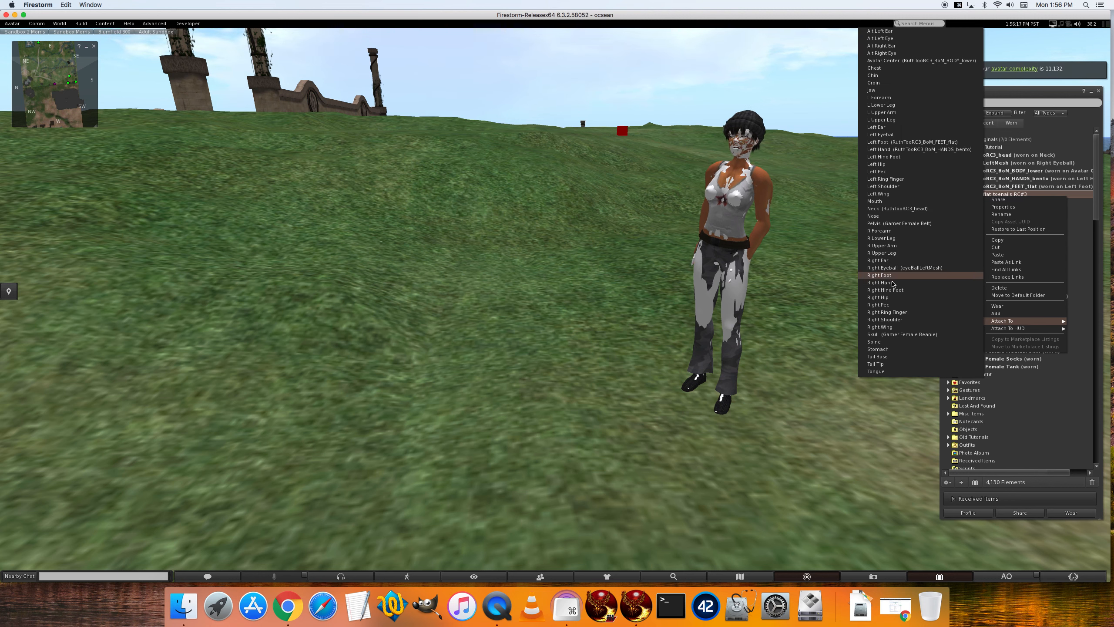
pyautogui.click(892, 157)
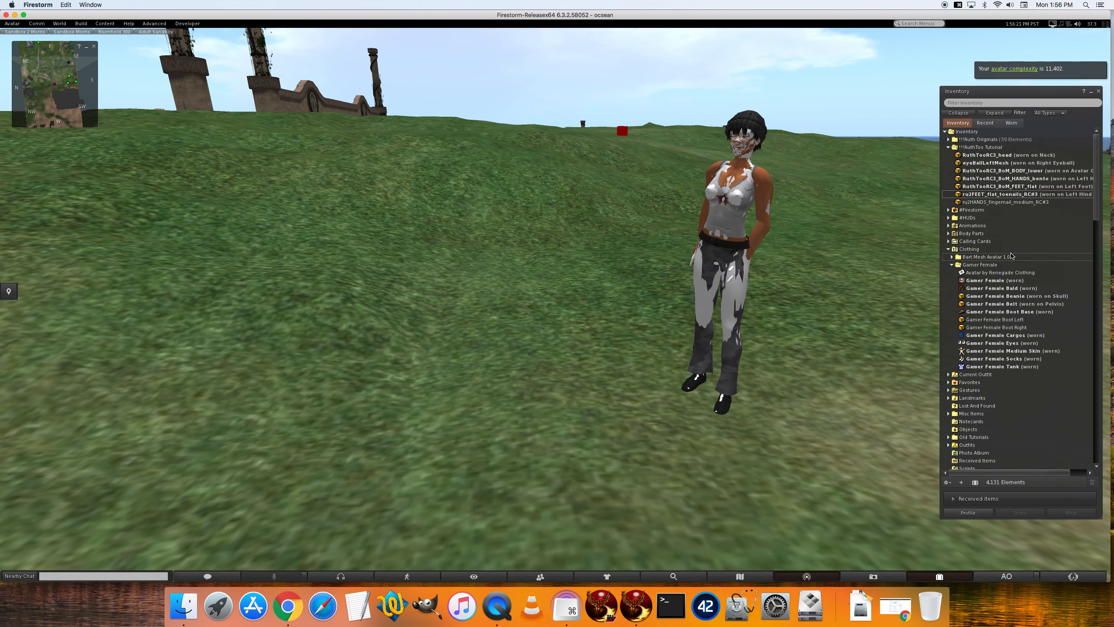
pyautogui.click(995, 203)
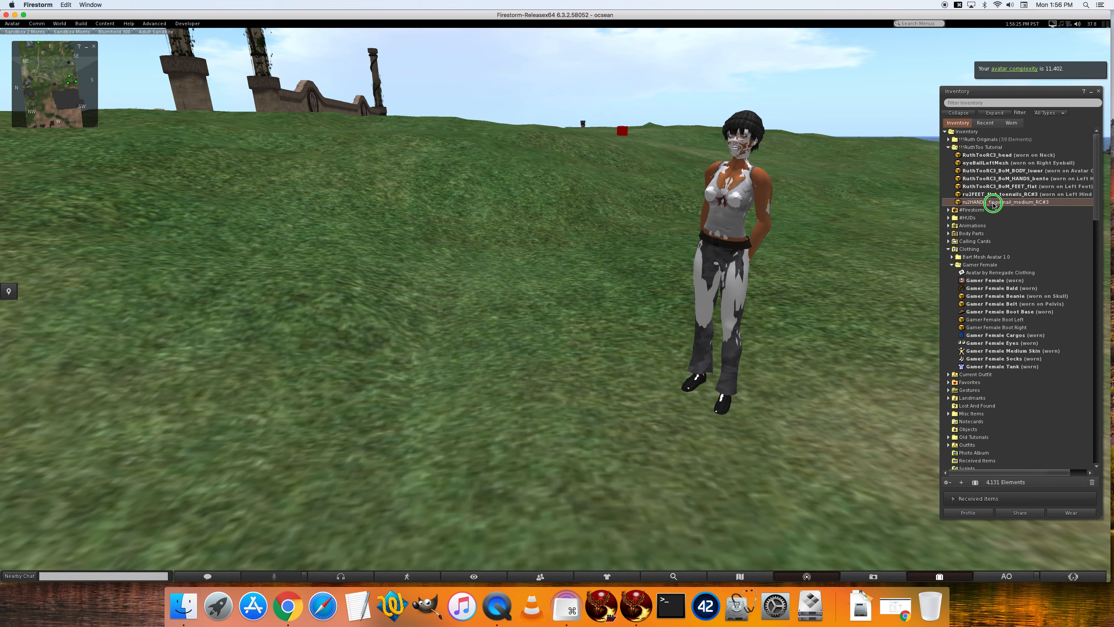
pyautogui.rightClick(994, 205)
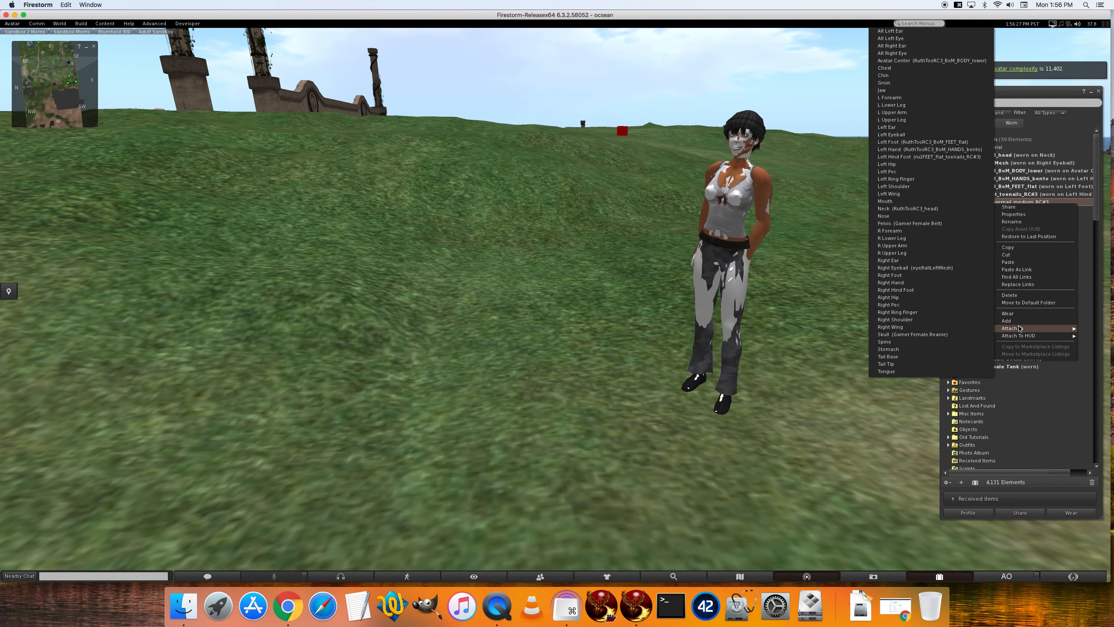
pyautogui.click(911, 314)
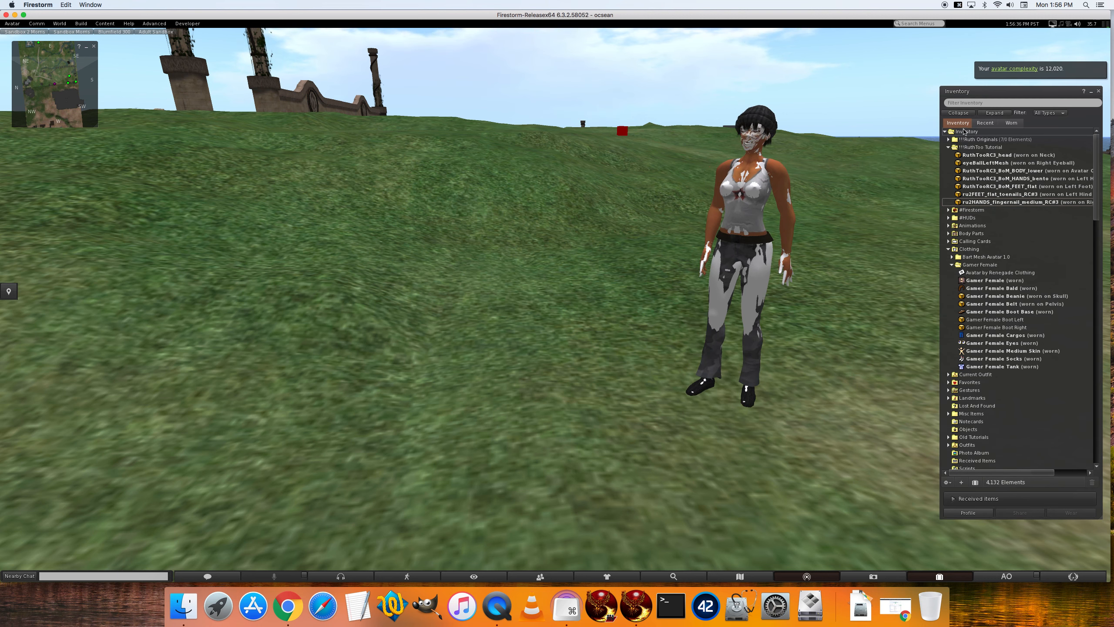
# Step: Open the worn RuthTooRC3_head for editing and move the build window clear of the avatar
pyautogui.click(987, 156)
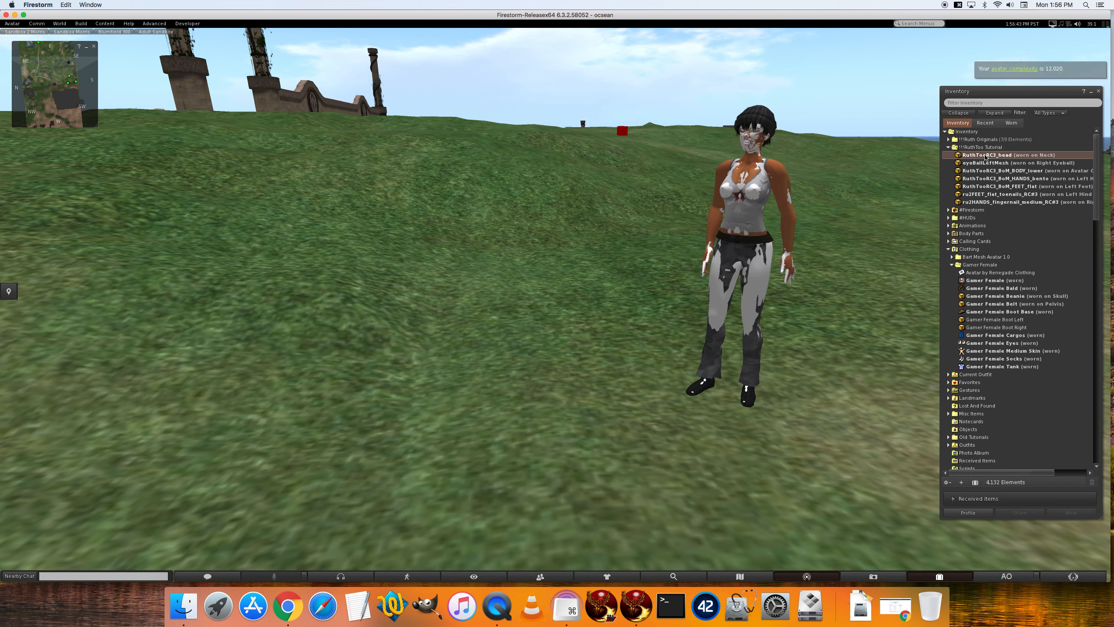
pyautogui.rightClick(986, 156)
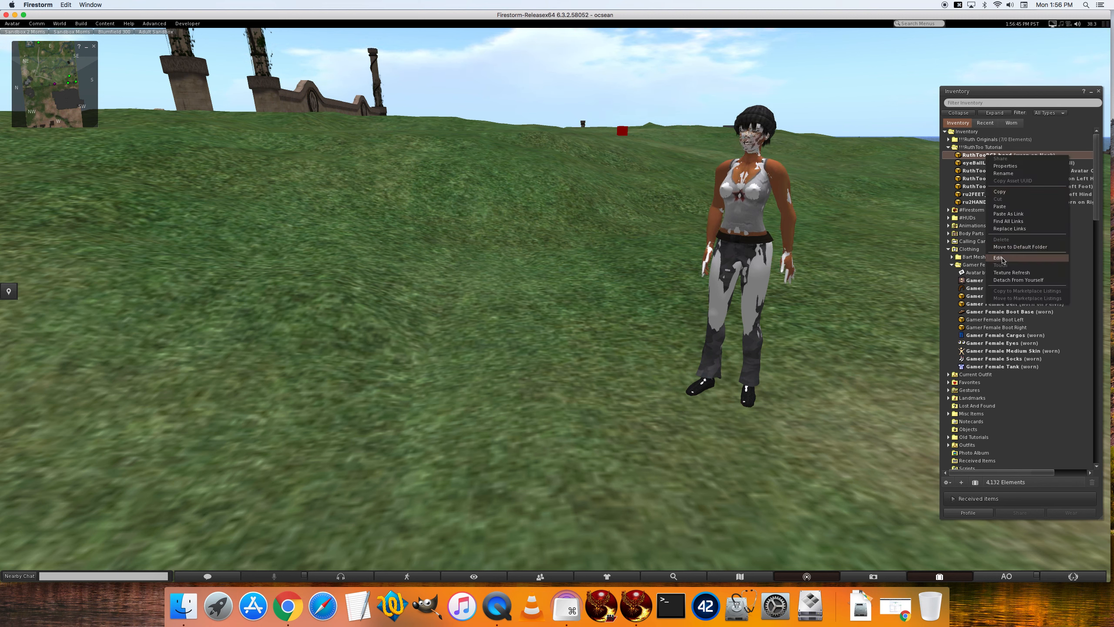
pyautogui.click(964, 164)
pyautogui.click(961, 157)
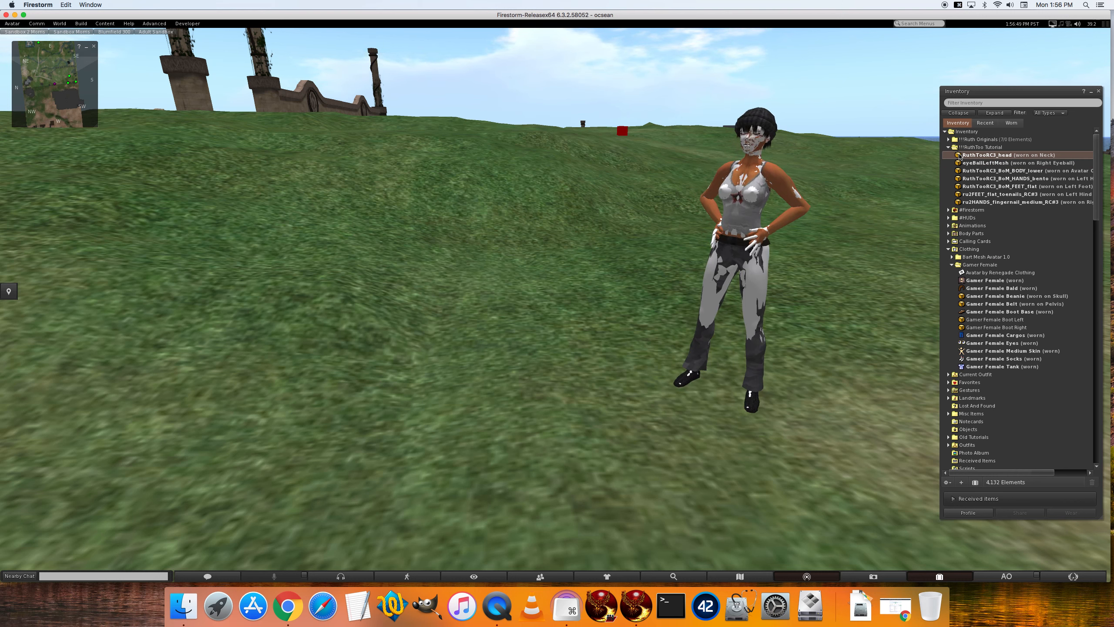
pyautogui.rightClick(960, 156)
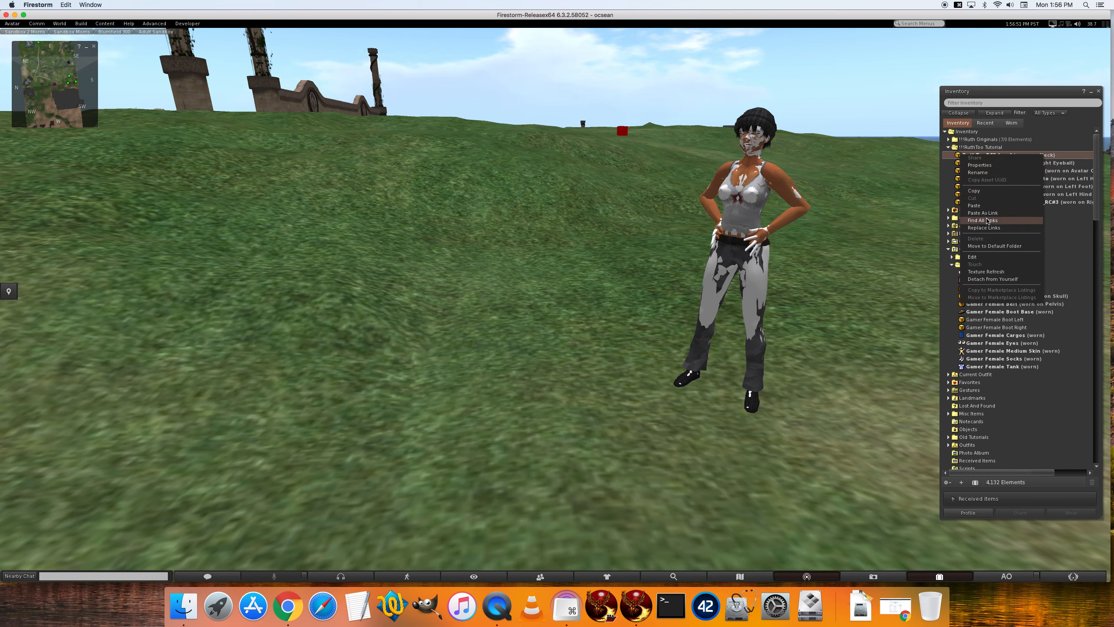
pyautogui.click(976, 257)
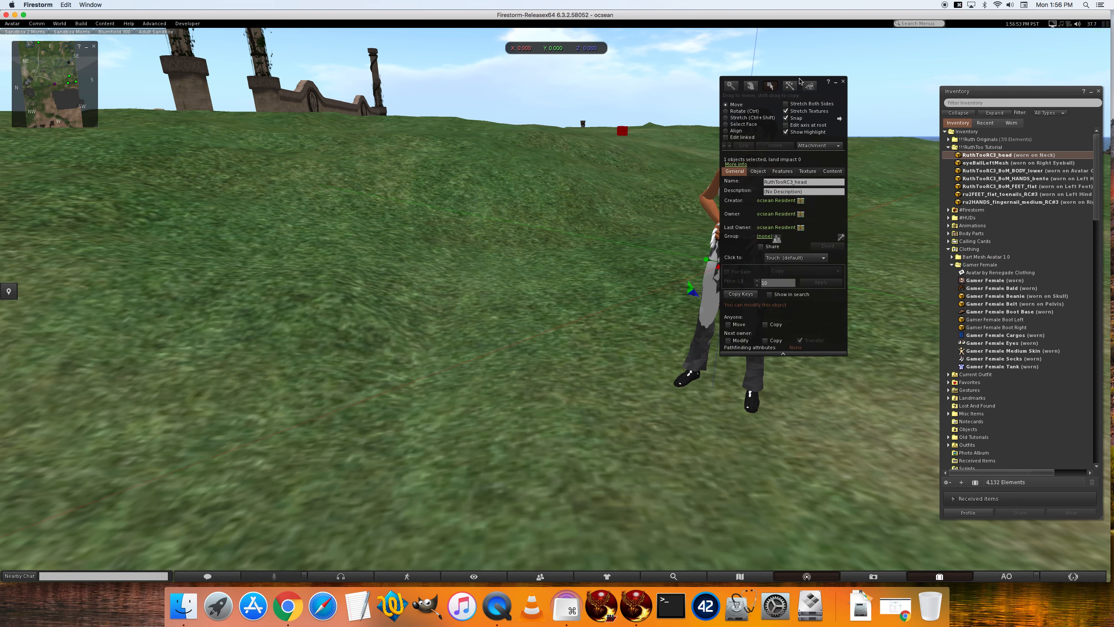
pyautogui.moveTo(795, 80); pyautogui.dragTo(517, 108)
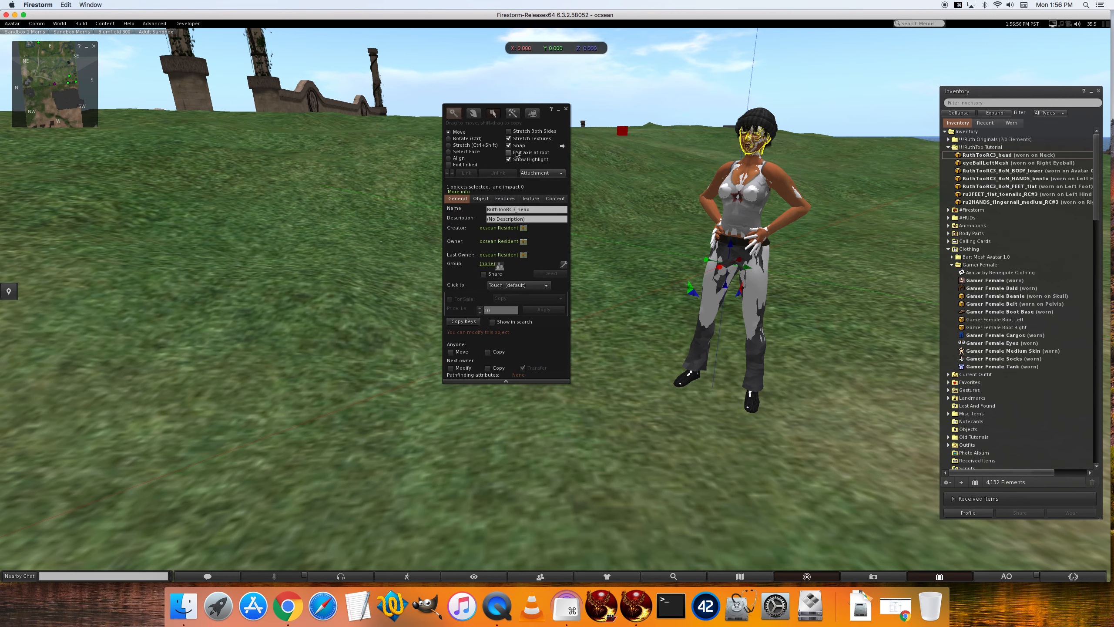
# Step: Apply the BAKED_HEAD bake texture to RuthTooRC3_head
pyautogui.click(530, 199)
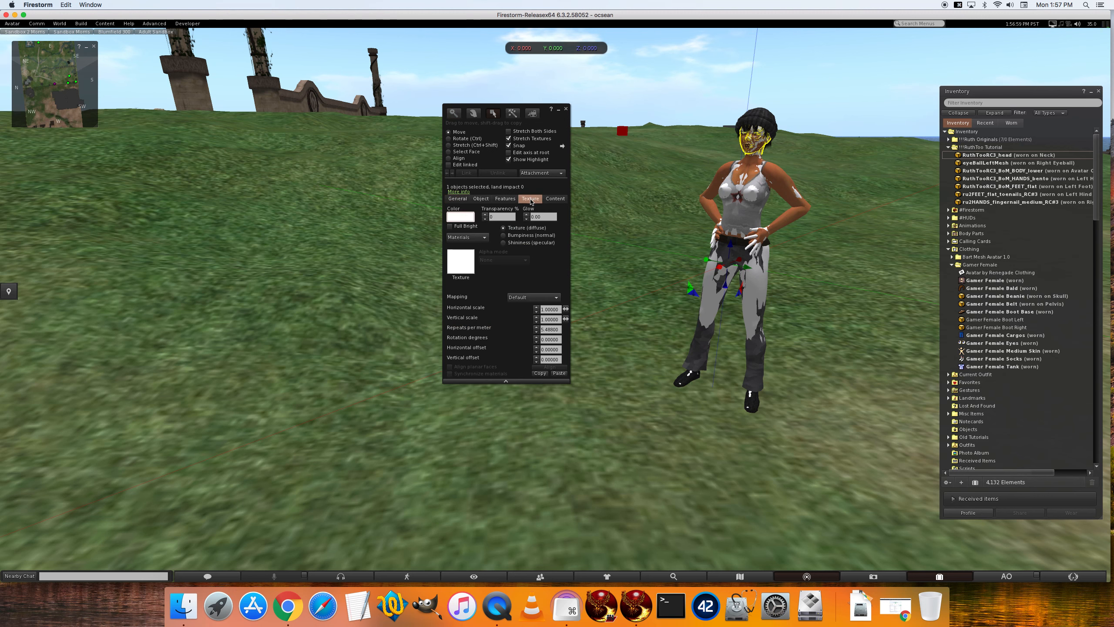
pyautogui.click(456, 263)
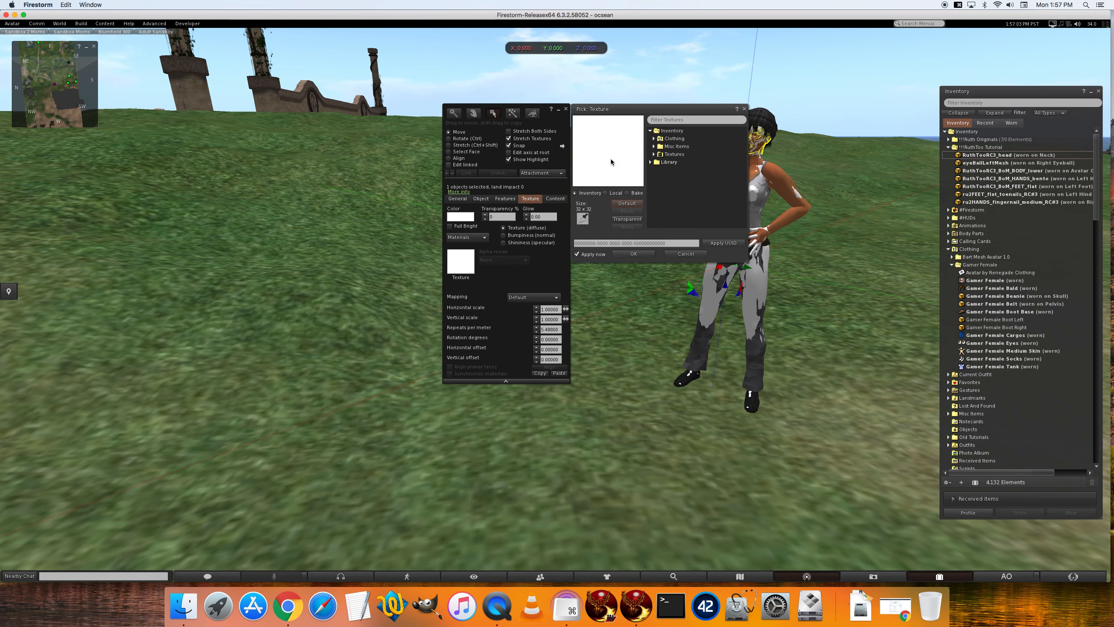
pyautogui.click(627, 193)
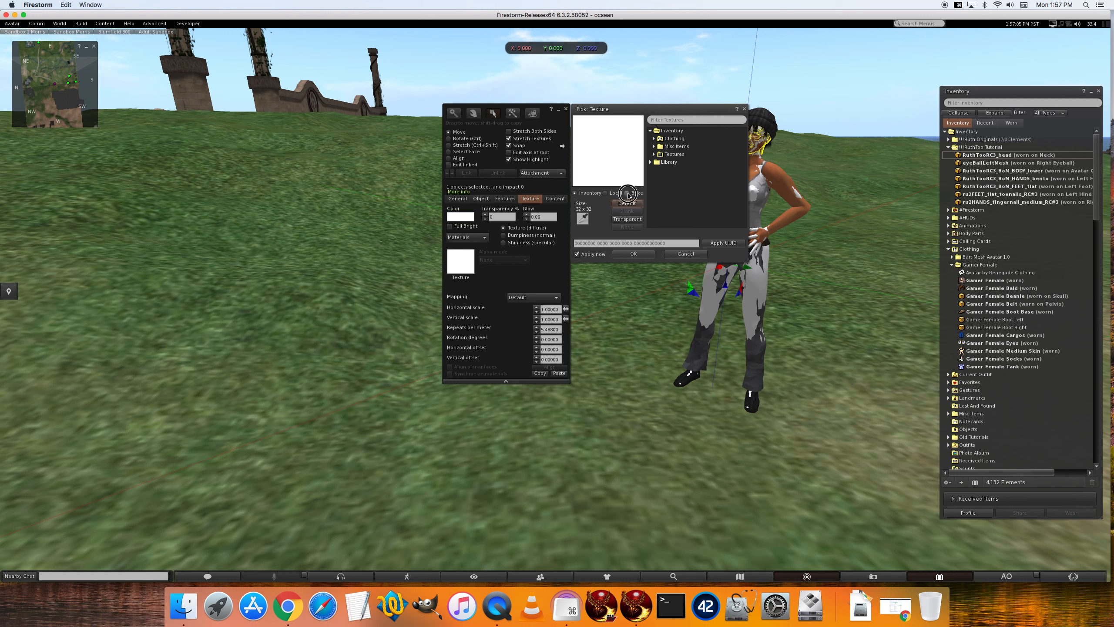
pyautogui.click(663, 124)
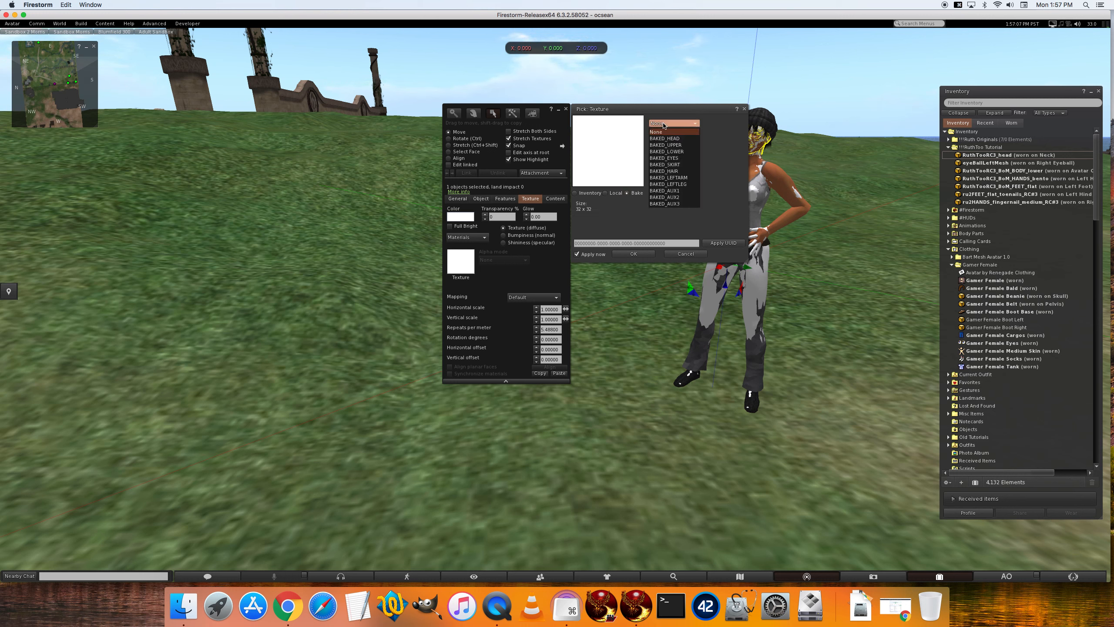
pyautogui.click(670, 141)
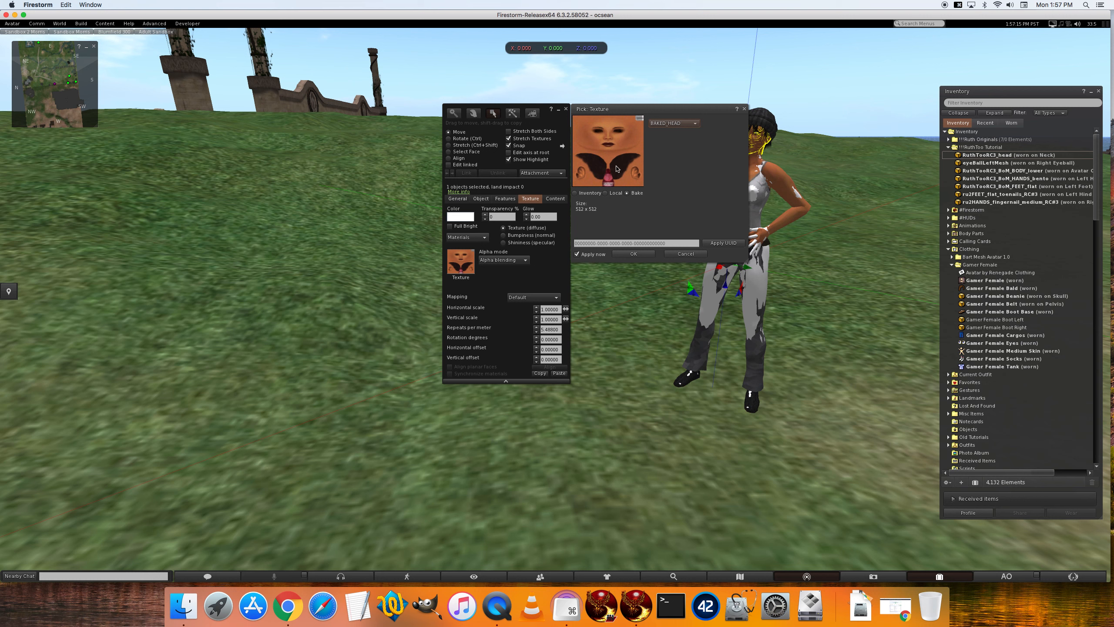
pyautogui.click(633, 254)
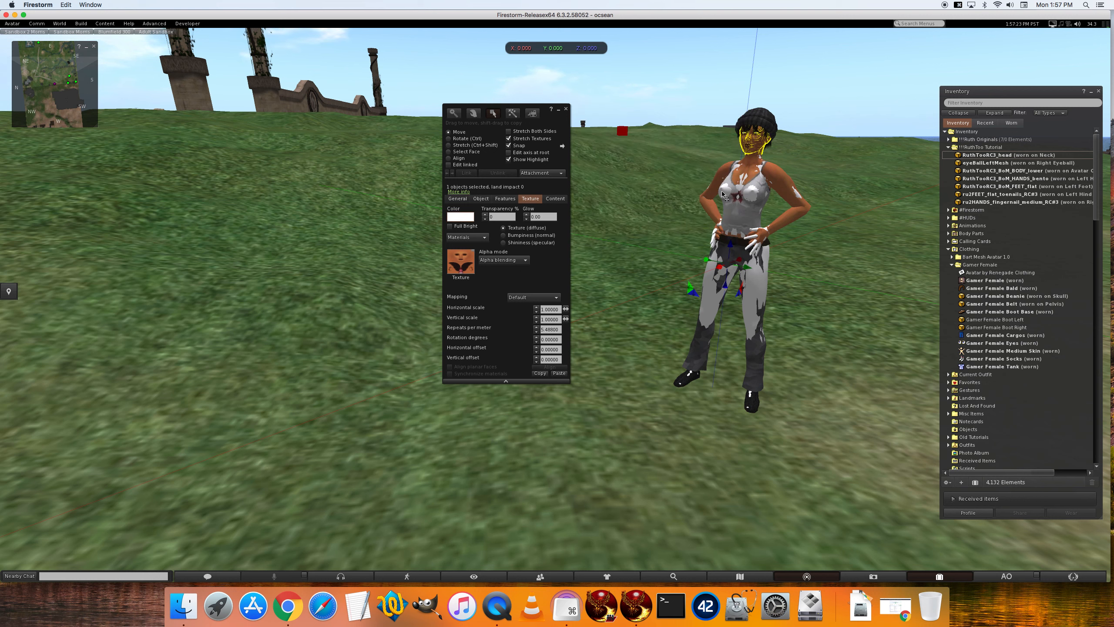
# Step: Edit the worn eyeBallLeftMesh and apply the BAKED_EYES bake texture to it
pyautogui.click(999, 165)
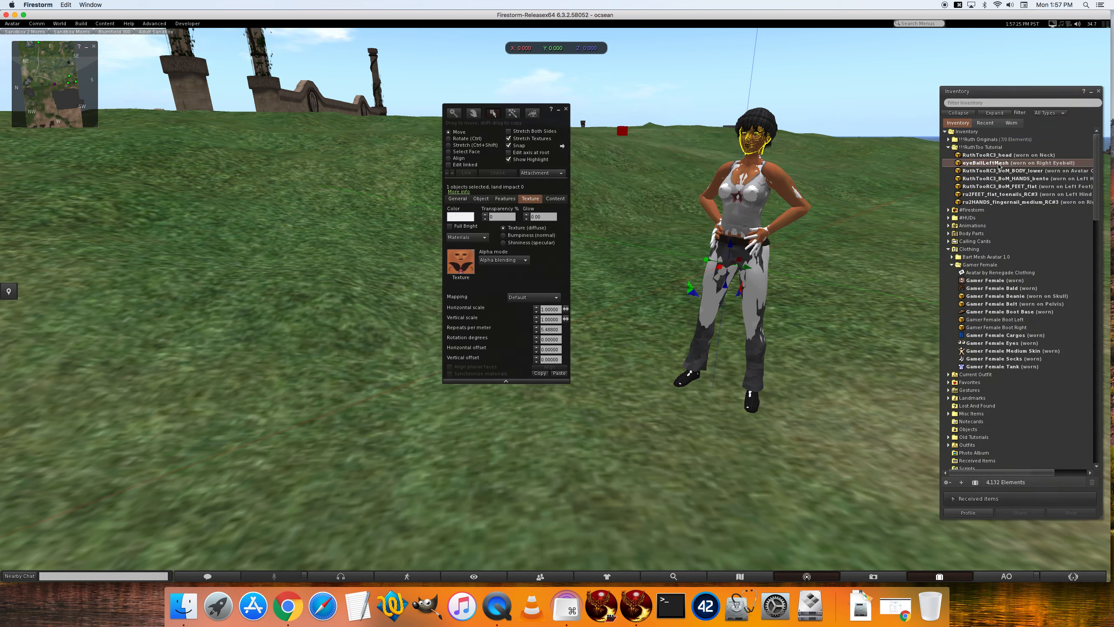
pyautogui.rightClick(999, 165)
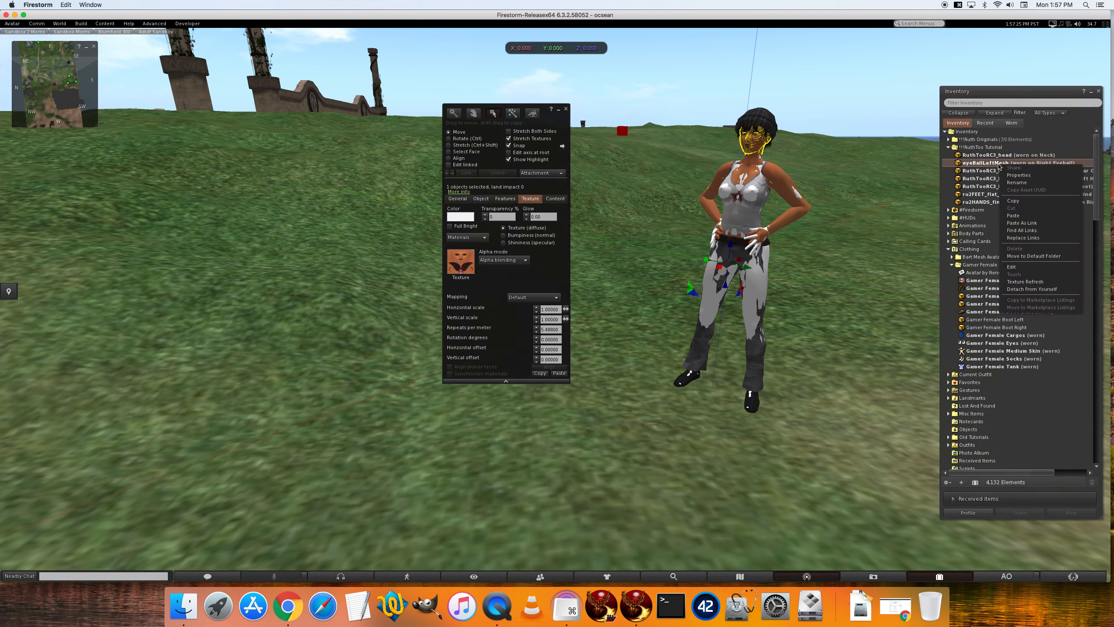
pyautogui.click(1014, 267)
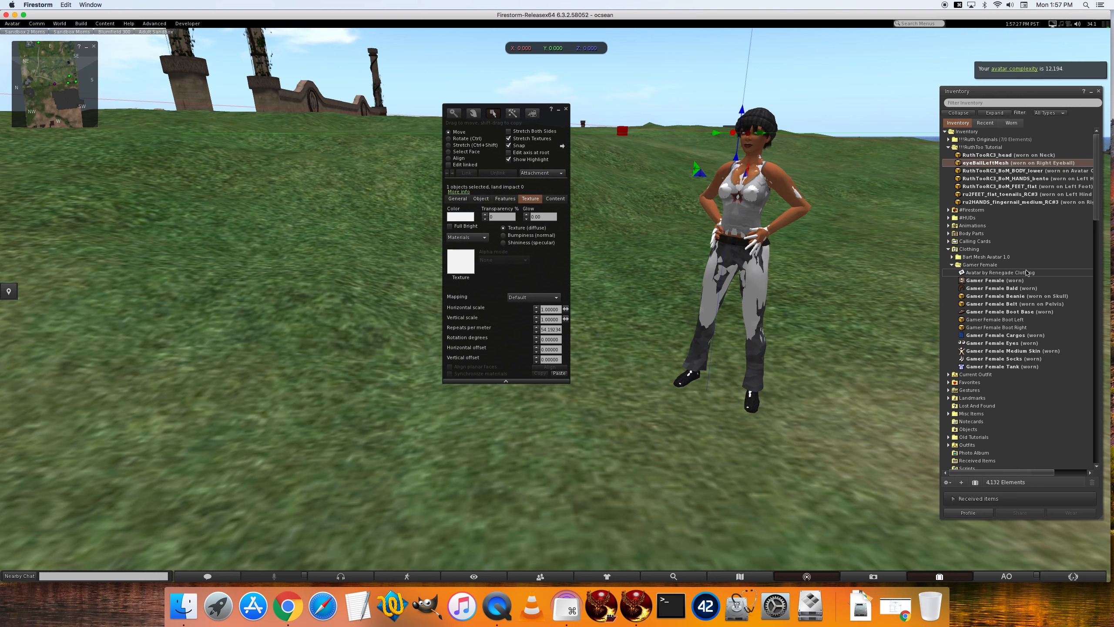
pyautogui.click(456, 263)
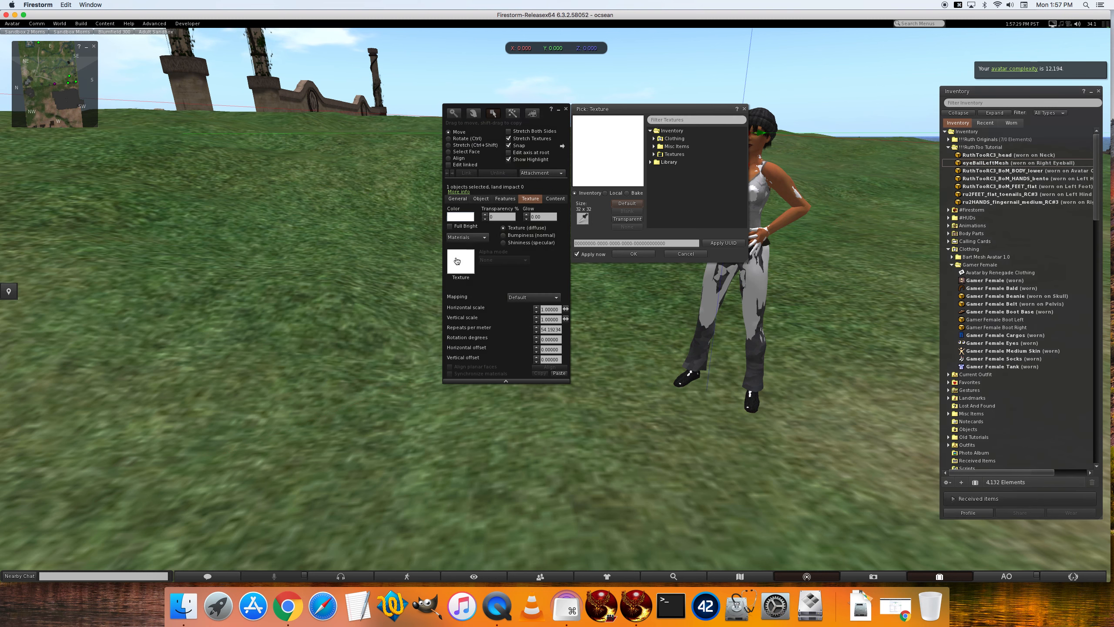
pyautogui.click(627, 194)
pyautogui.click(671, 124)
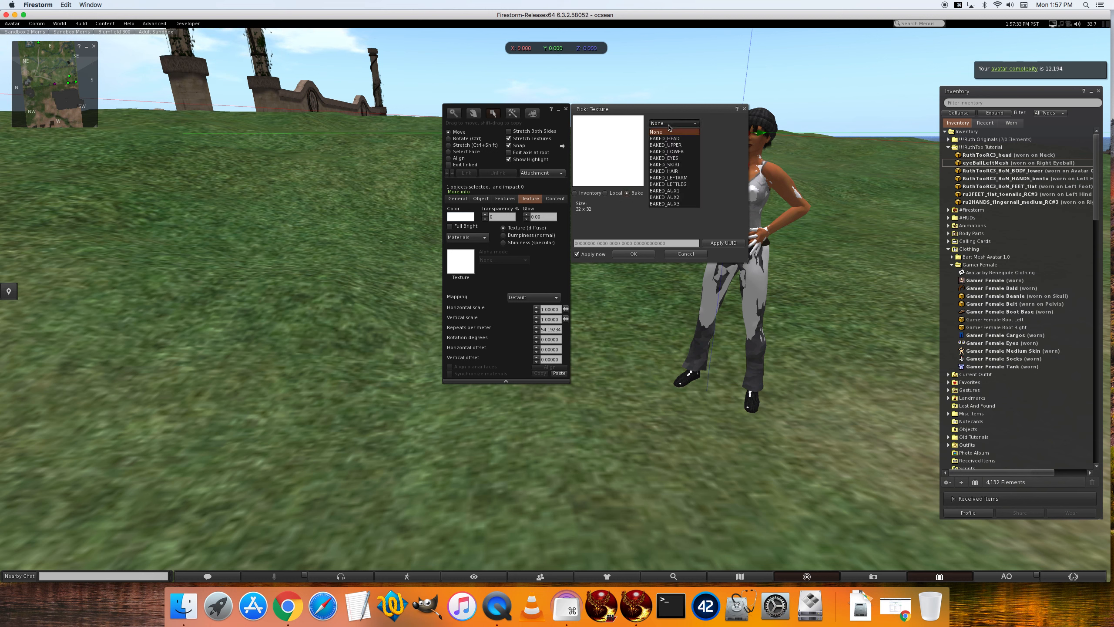
pyautogui.click(672, 159)
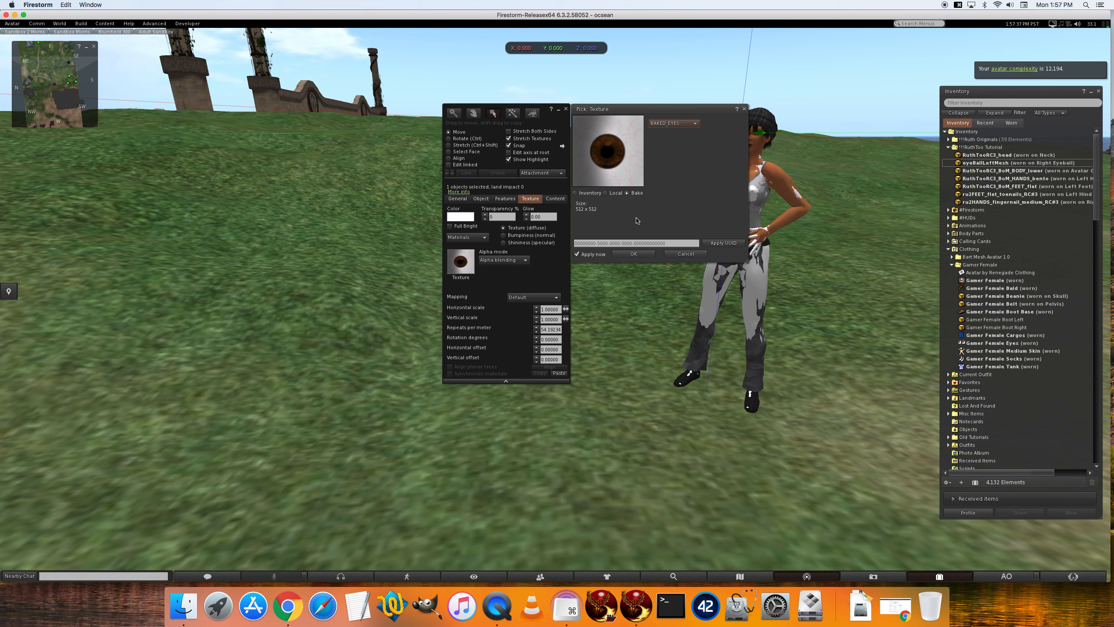
pyautogui.click(633, 254)
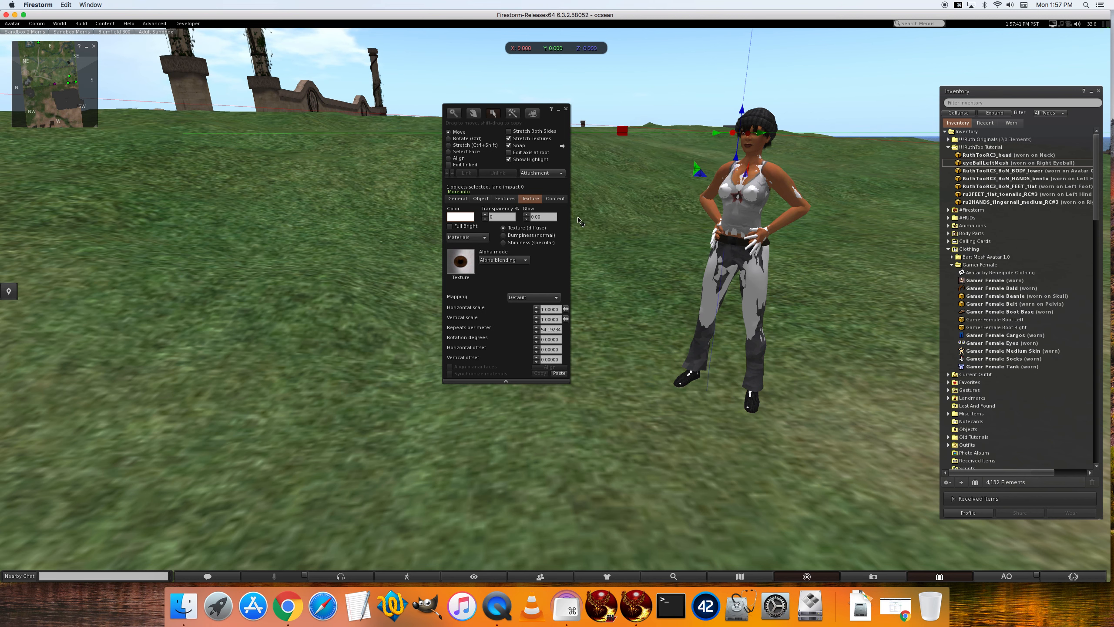
# Step: Edit the worn RuthTooRC3_BoM_BODY_lower and apply the BAKED_LOWER bake texture to it
pyautogui.click(984, 172)
pyautogui.rightClick(984, 172)
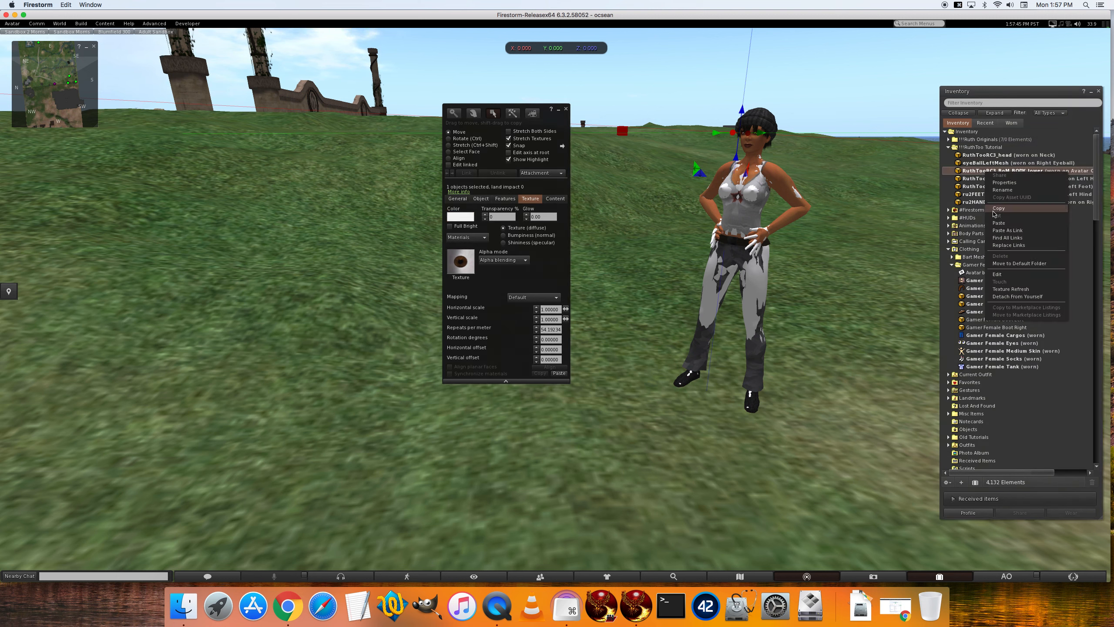
pyautogui.click(1007, 275)
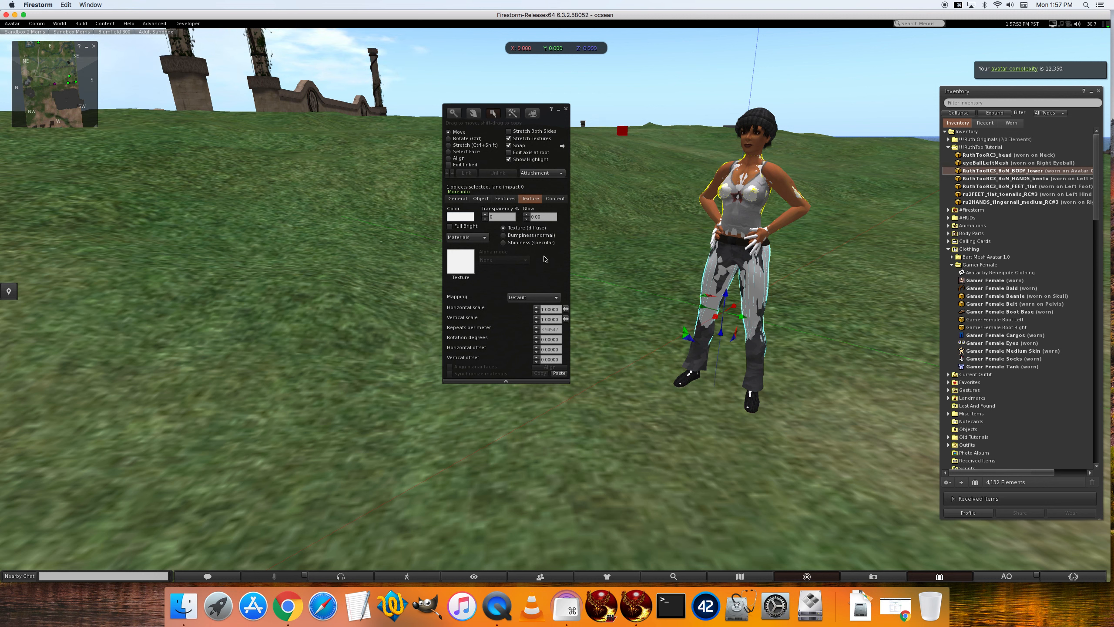
pyautogui.click(463, 261)
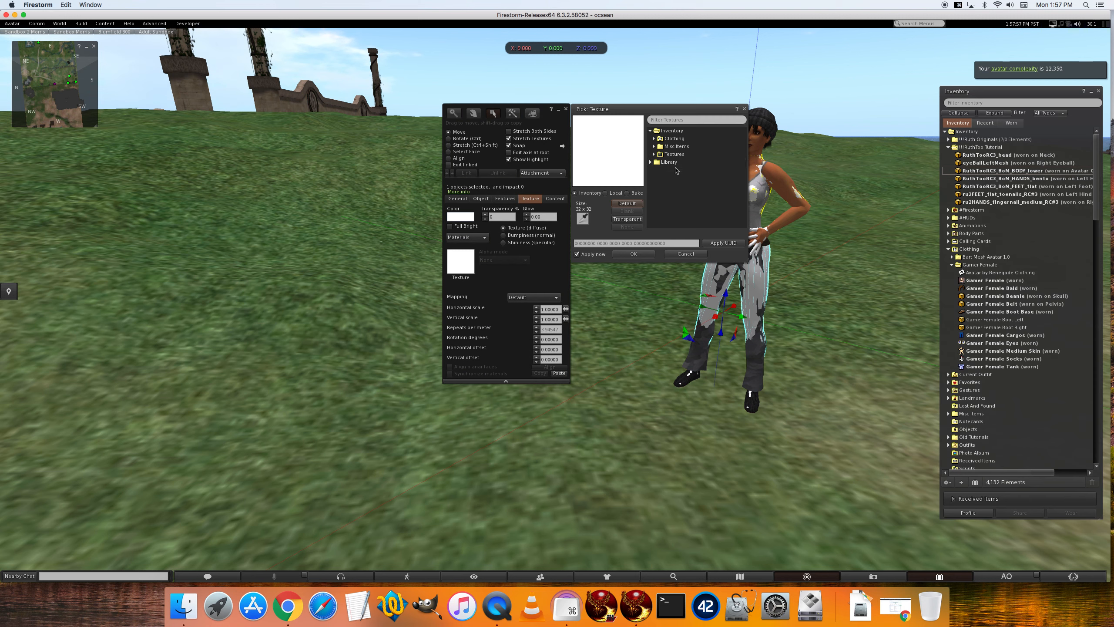
pyautogui.click(633, 194)
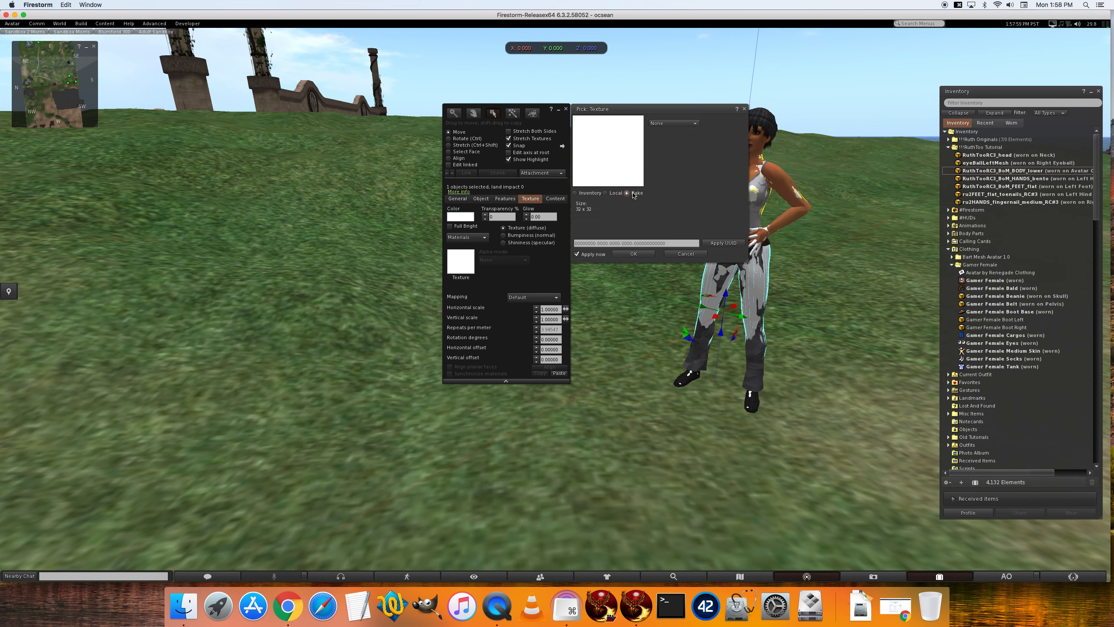
pyautogui.click(670, 127)
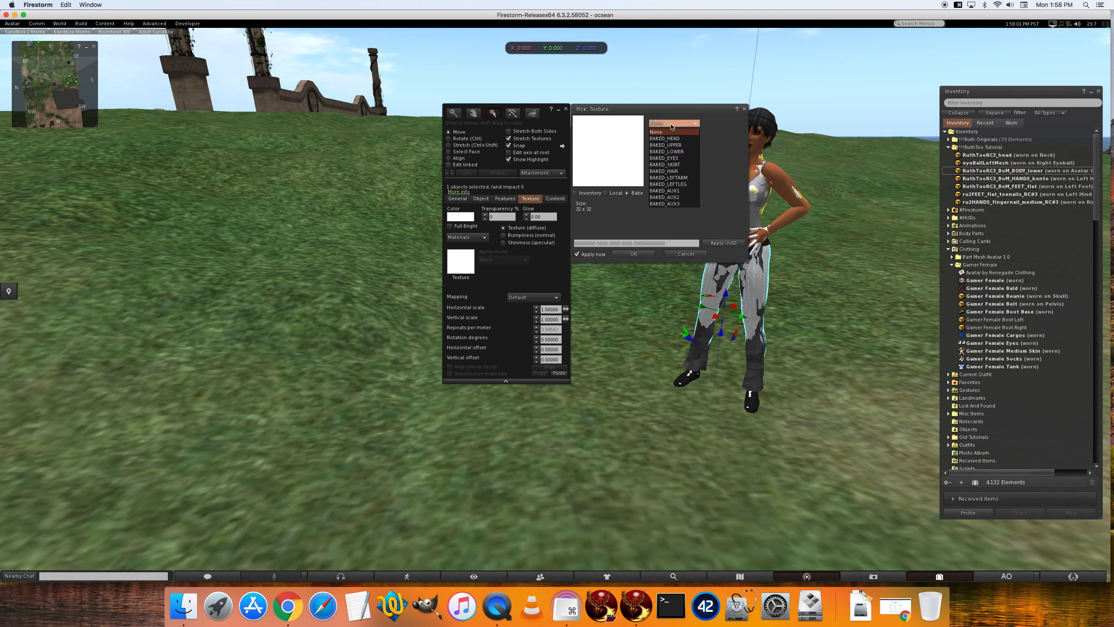
pyautogui.click(675, 149)
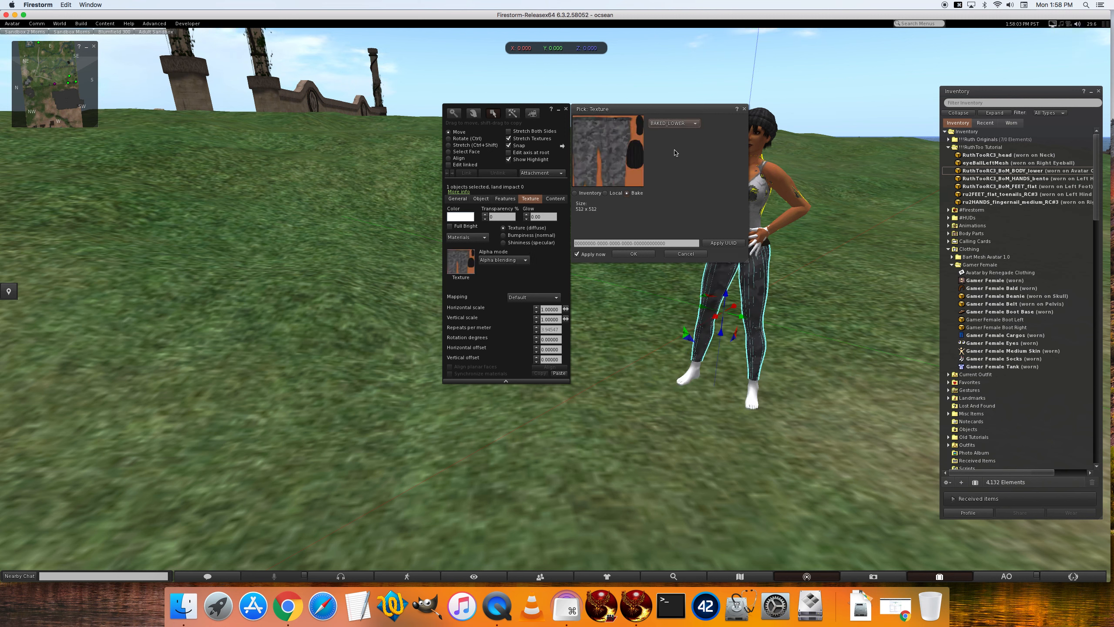
pyautogui.click(634, 255)
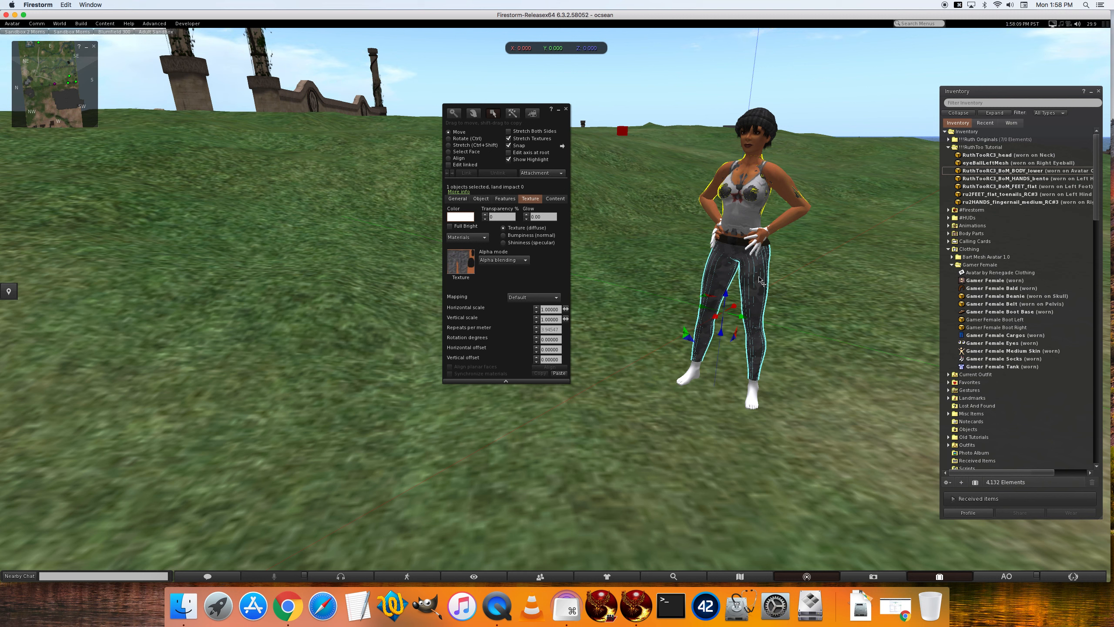
# Step: Enable editing of linked parts, select the upper-body part of RuthTooRC3_BoM_BODY_lower, and apply the BAKED_UPPER bake texture to it
pyautogui.click(449, 165)
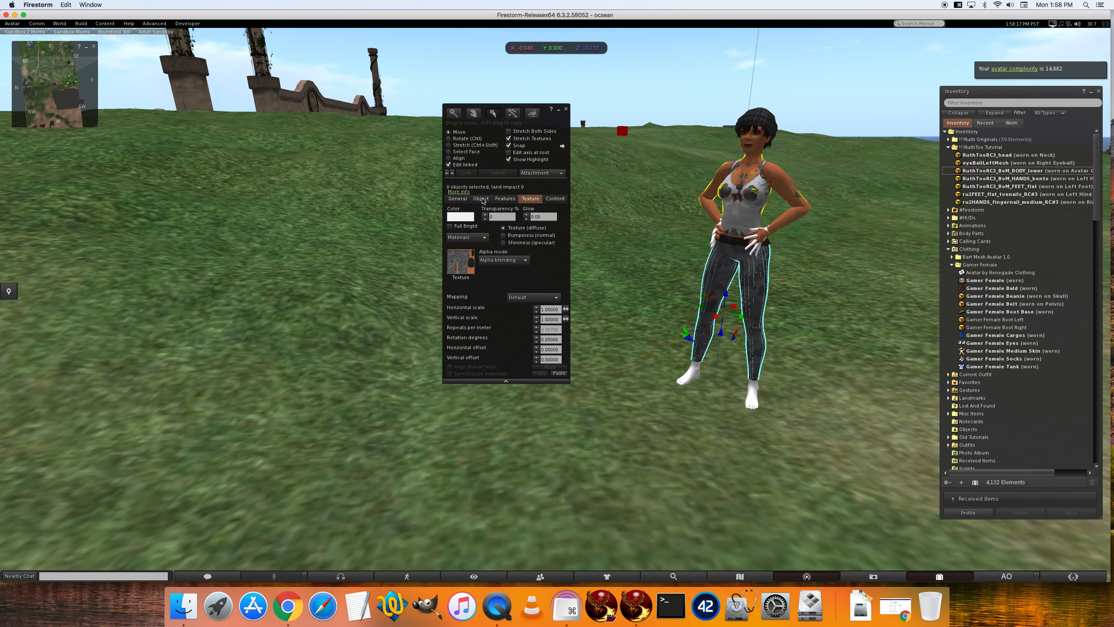
pyautogui.click(453, 174)
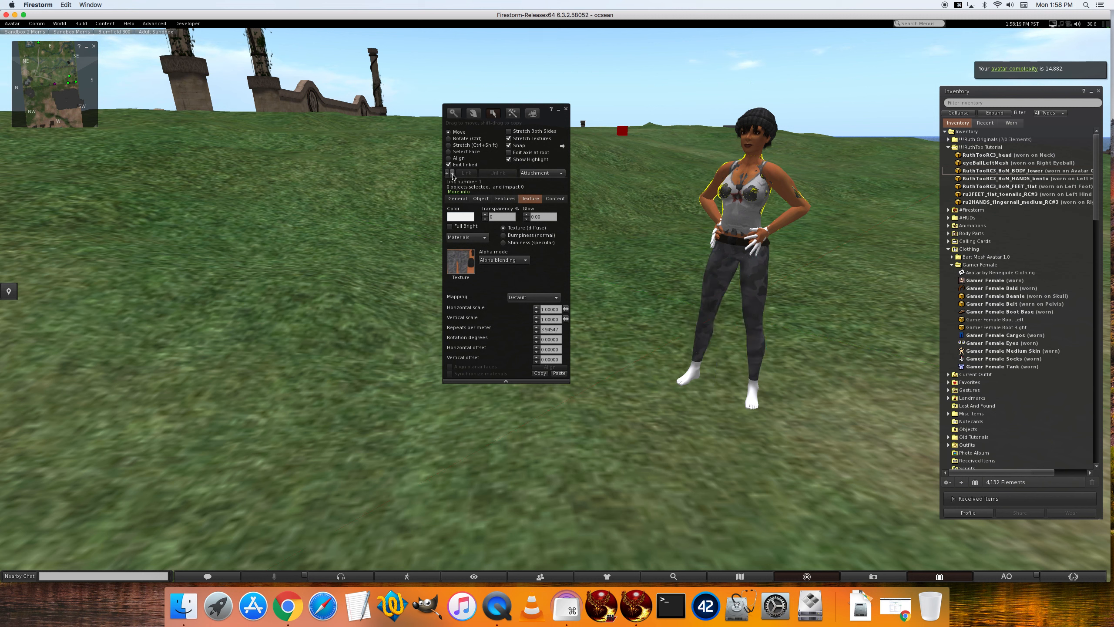
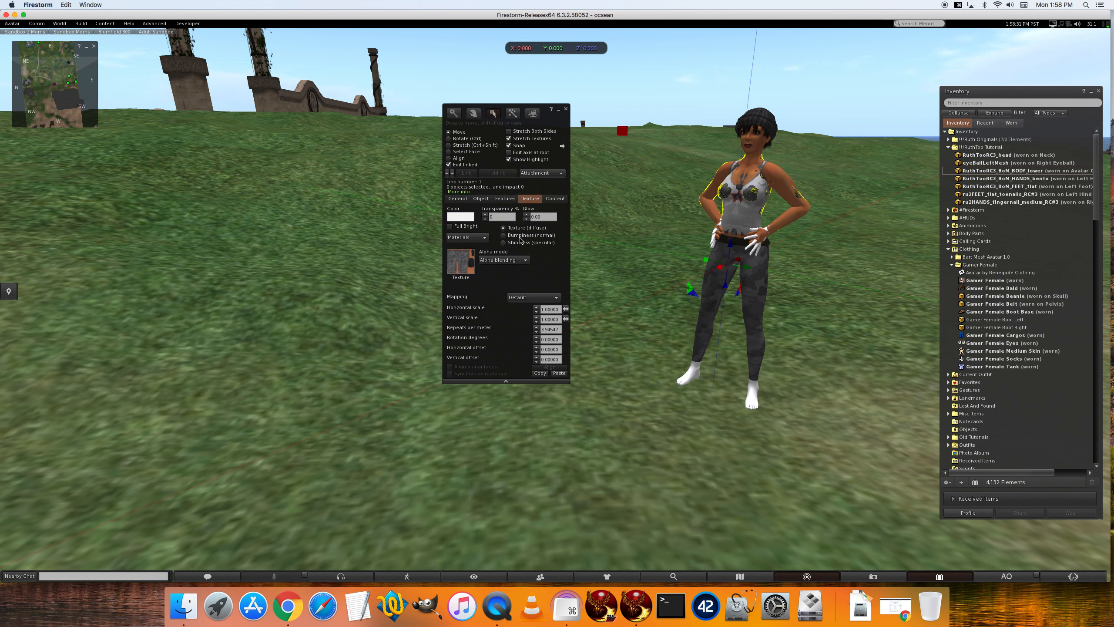
pyautogui.click(461, 263)
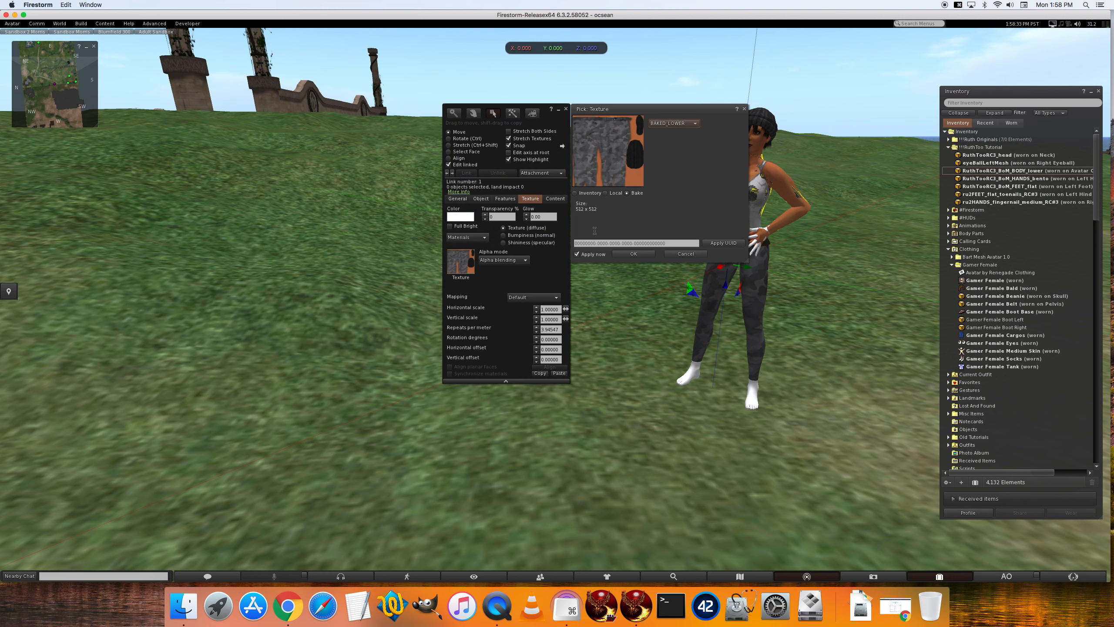
pyautogui.click(667, 124)
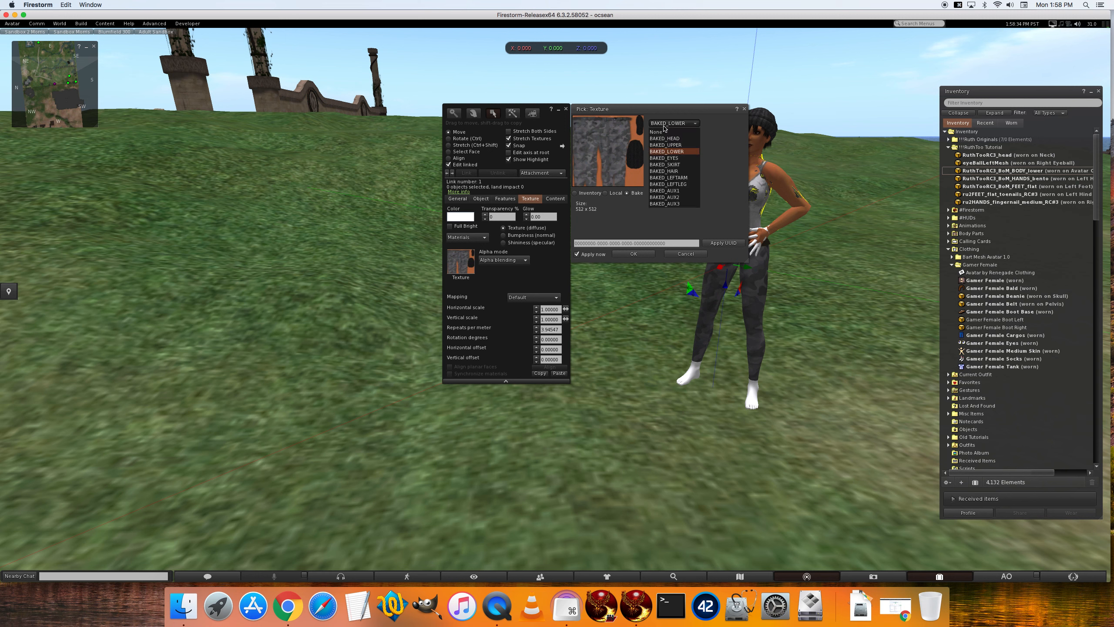
pyautogui.click(678, 145)
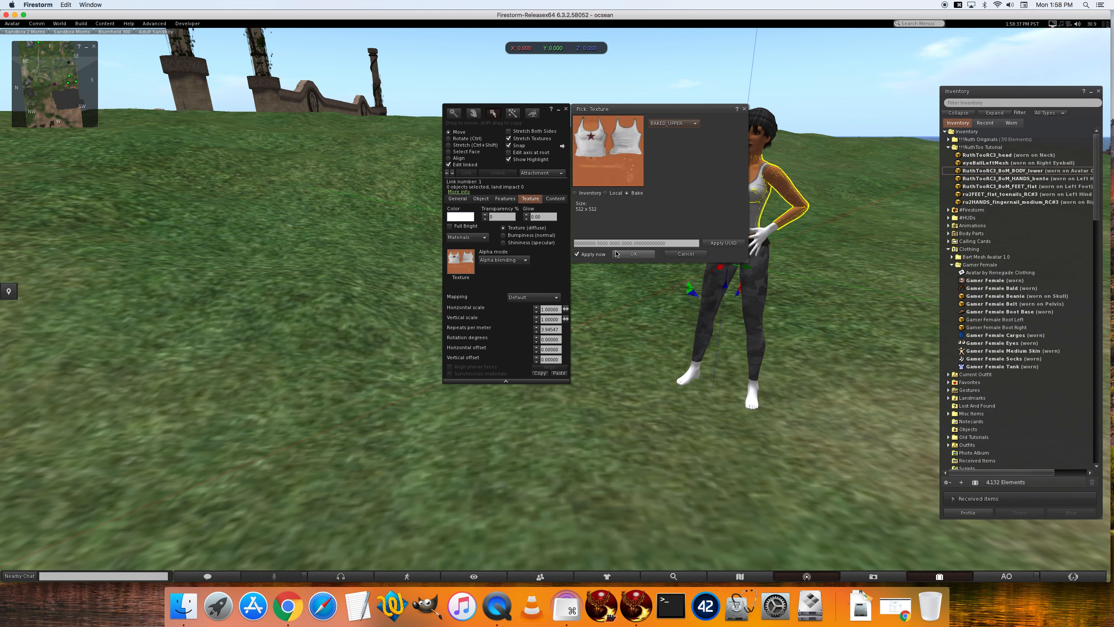
pyautogui.click(630, 255)
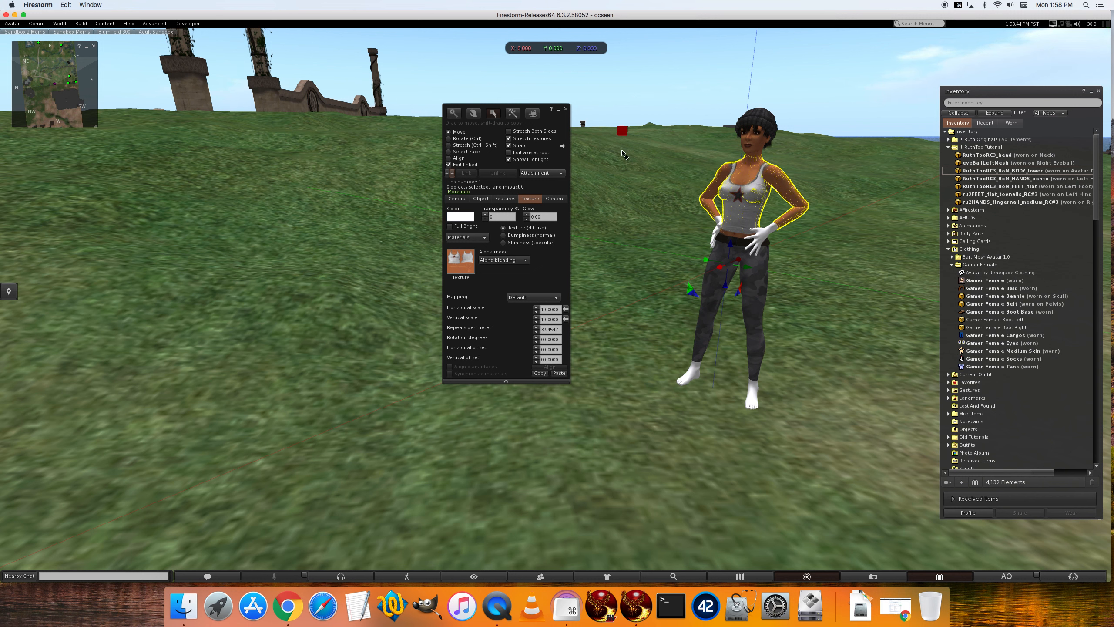
# Step: Edit the worn RuthTooRC3_BoM_HANDS_bento and apply the BAKED_UPPER bake texture to it
pyautogui.click(1010, 179)
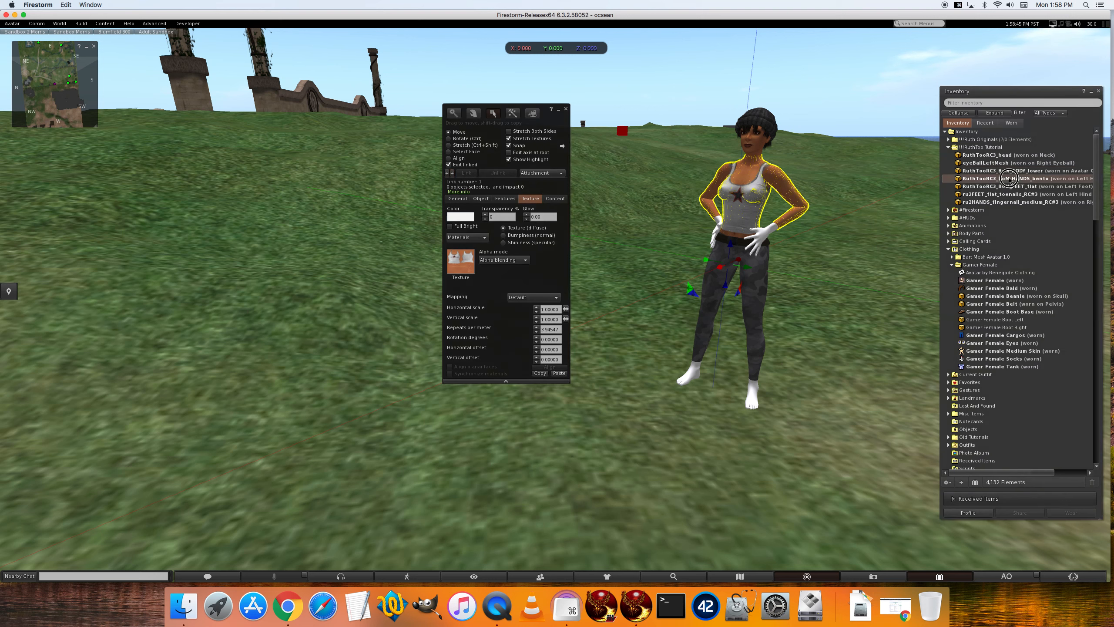
pyautogui.rightClick(1010, 180)
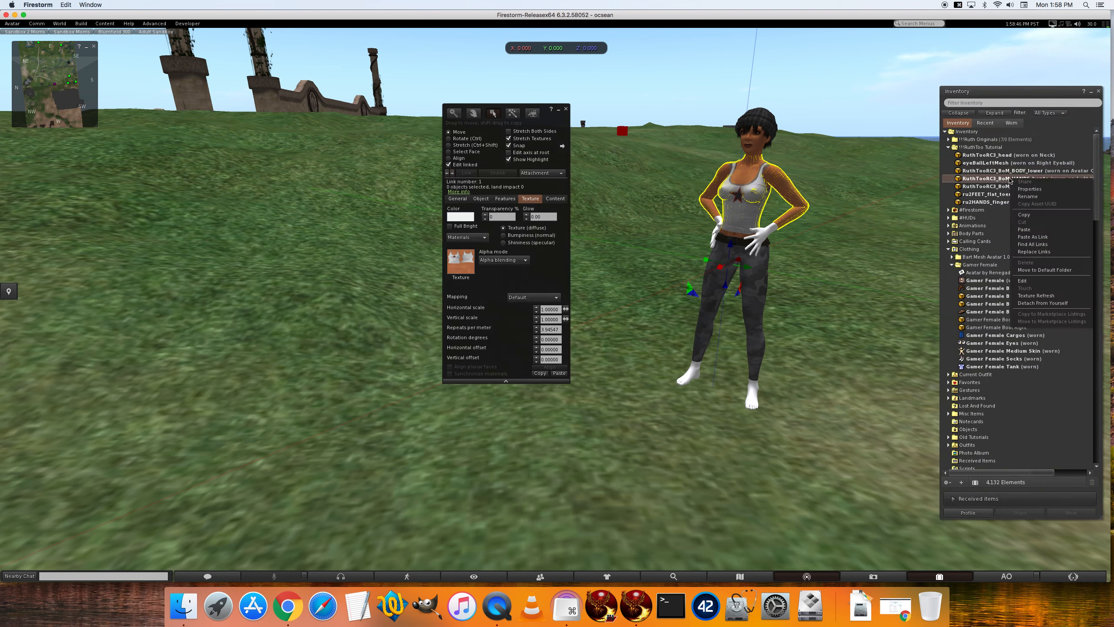
pyautogui.click(1025, 281)
pyautogui.click(463, 265)
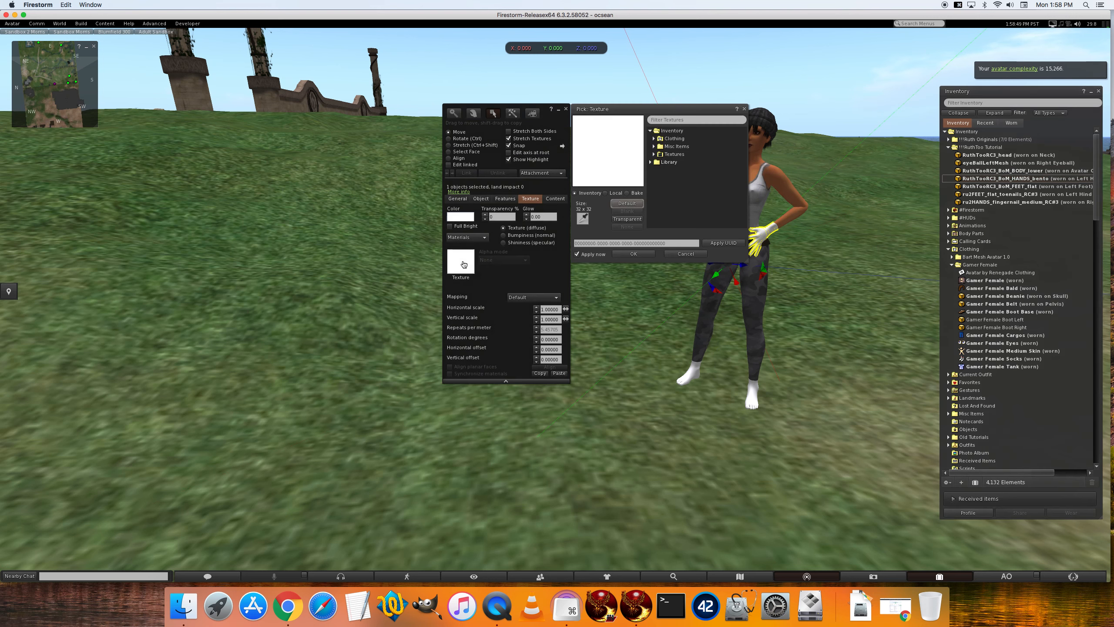
pyautogui.click(639, 193)
pyautogui.click(669, 125)
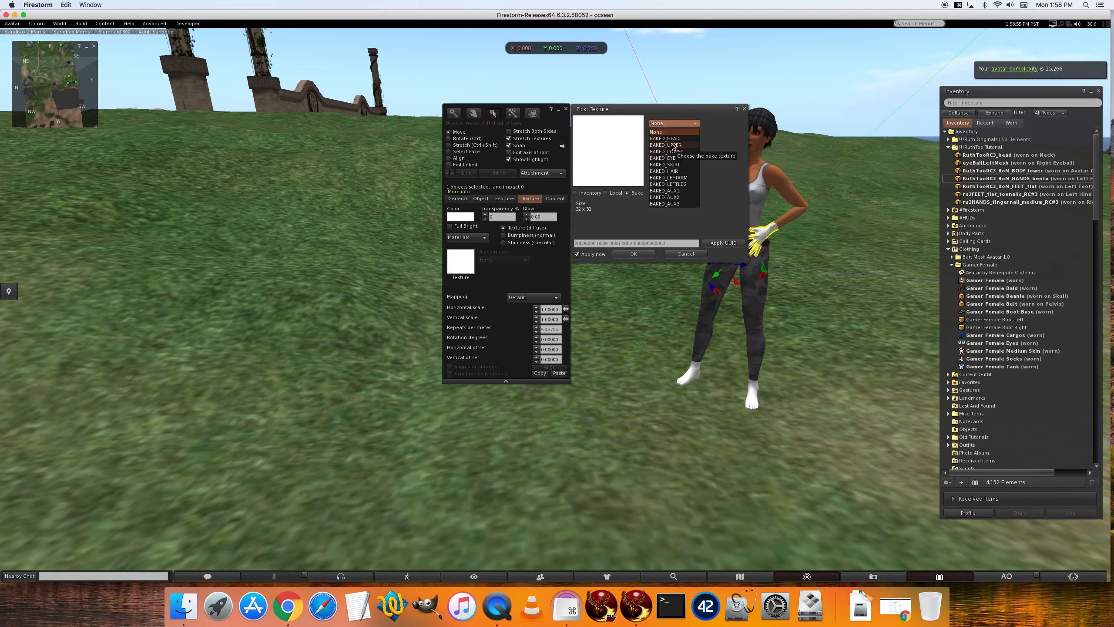
pyautogui.click(674, 145)
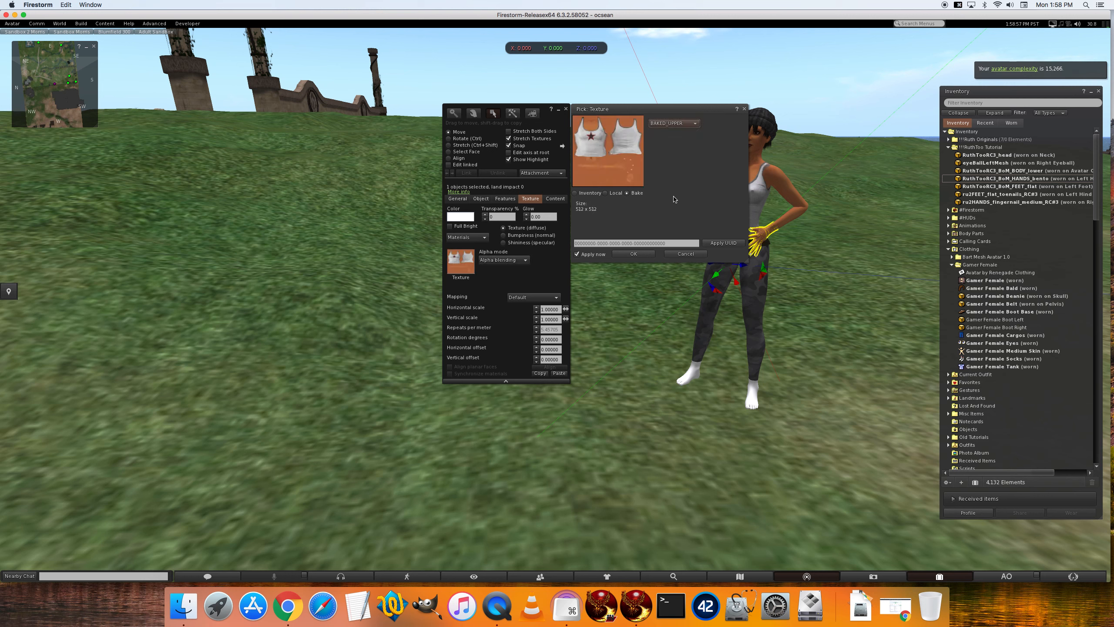
pyautogui.click(630, 256)
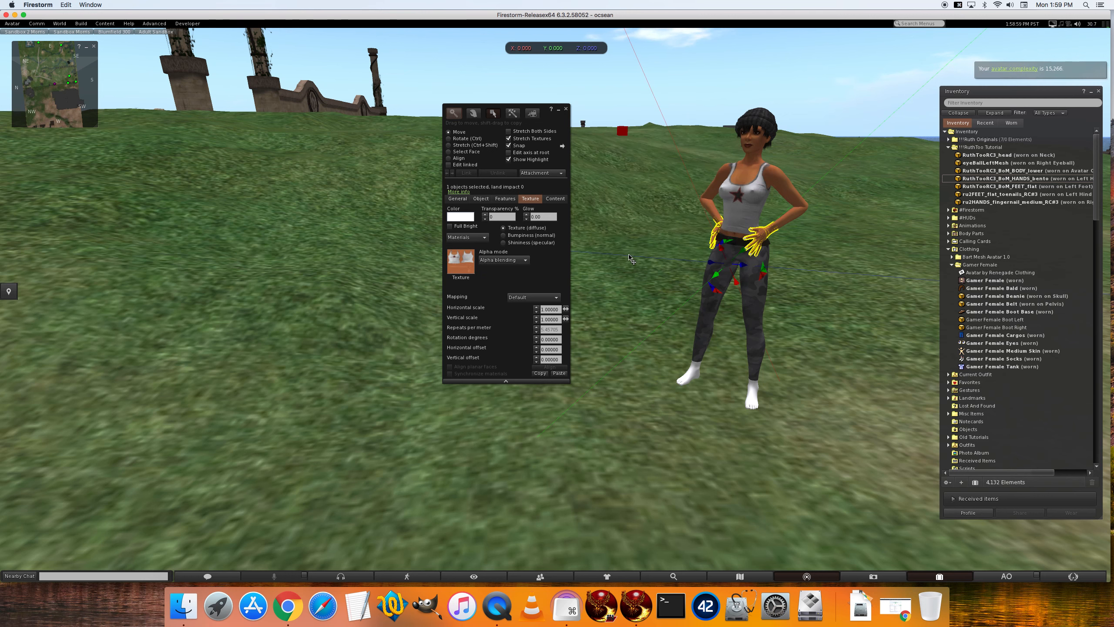
# Step: Edit the worn RuthTooRC3_BoM_FEET_flat and apply the BAKED_LOWER bake texture to it
pyautogui.click(993, 187)
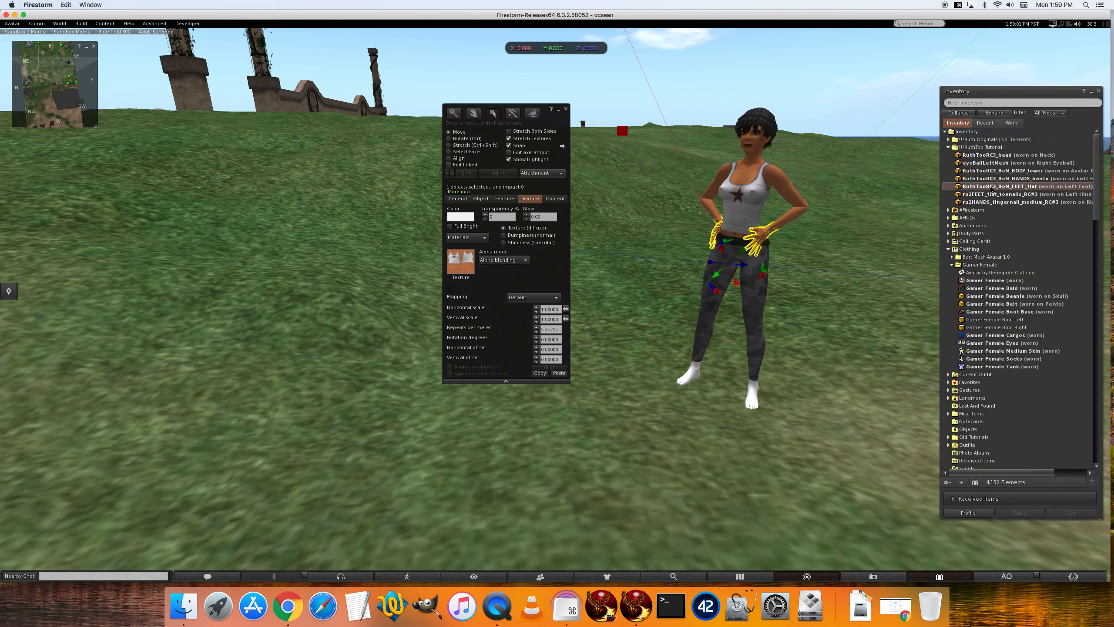
pyautogui.rightClick(994, 186)
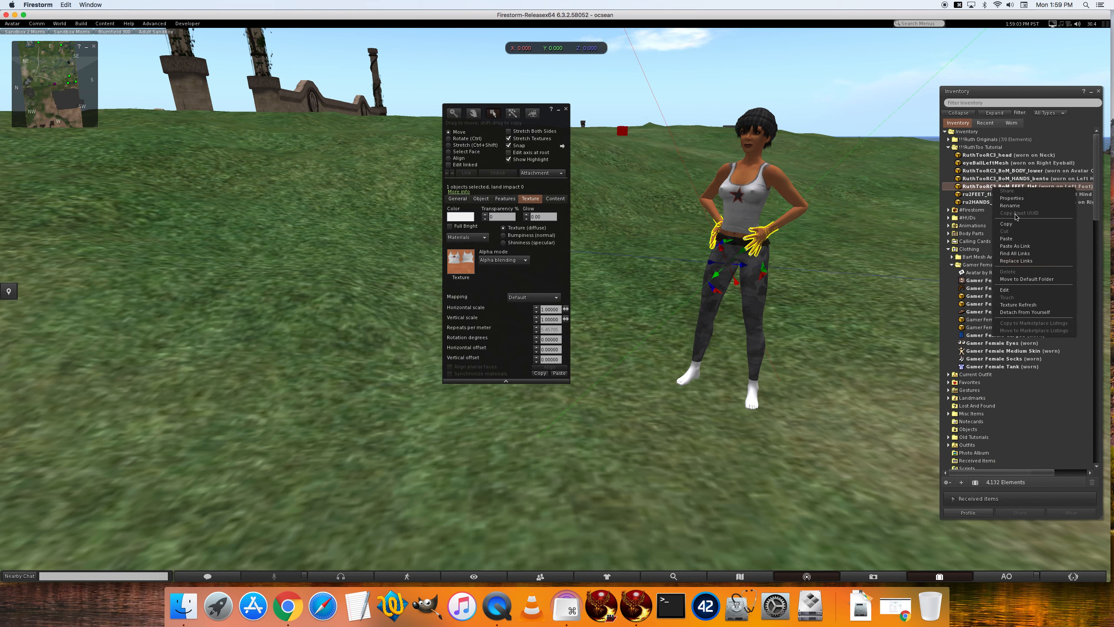
pyautogui.click(1010, 290)
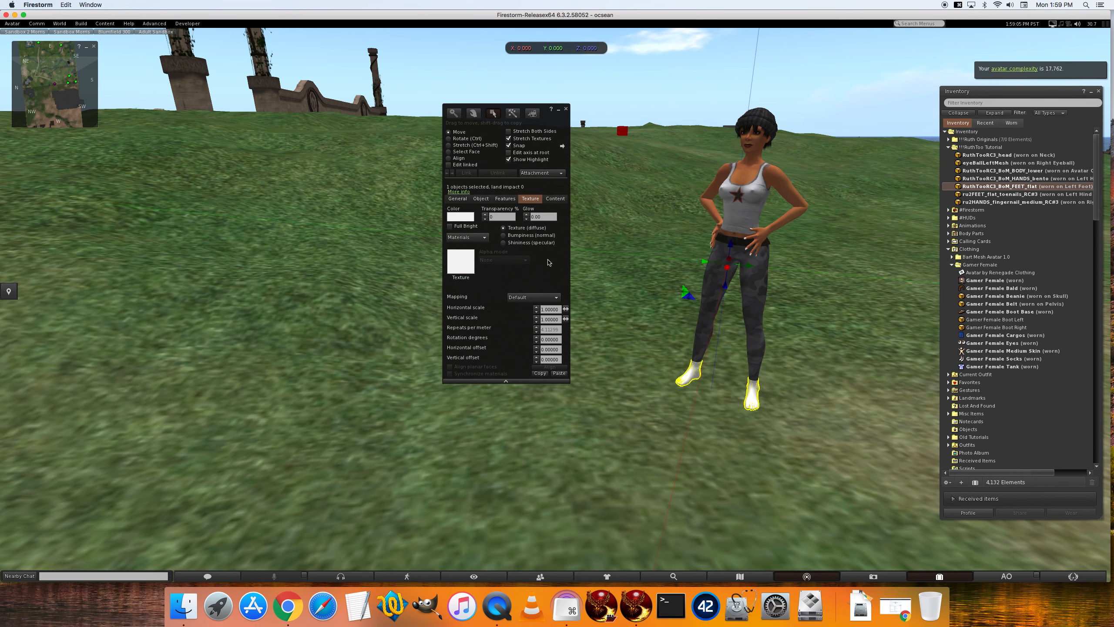
pyautogui.click(461, 262)
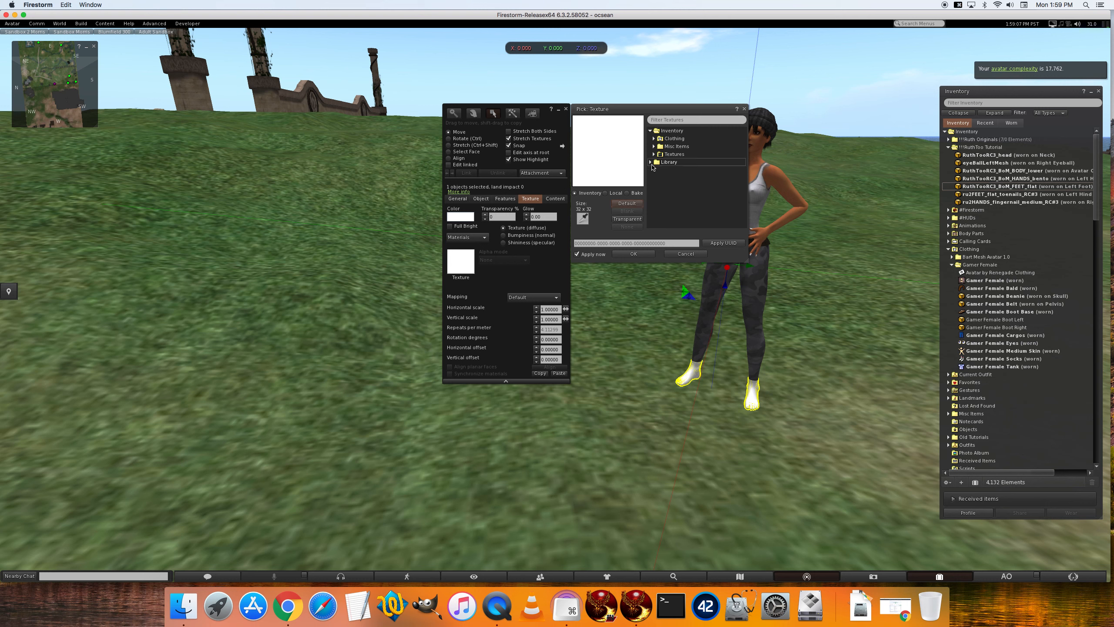
pyautogui.click(636, 193)
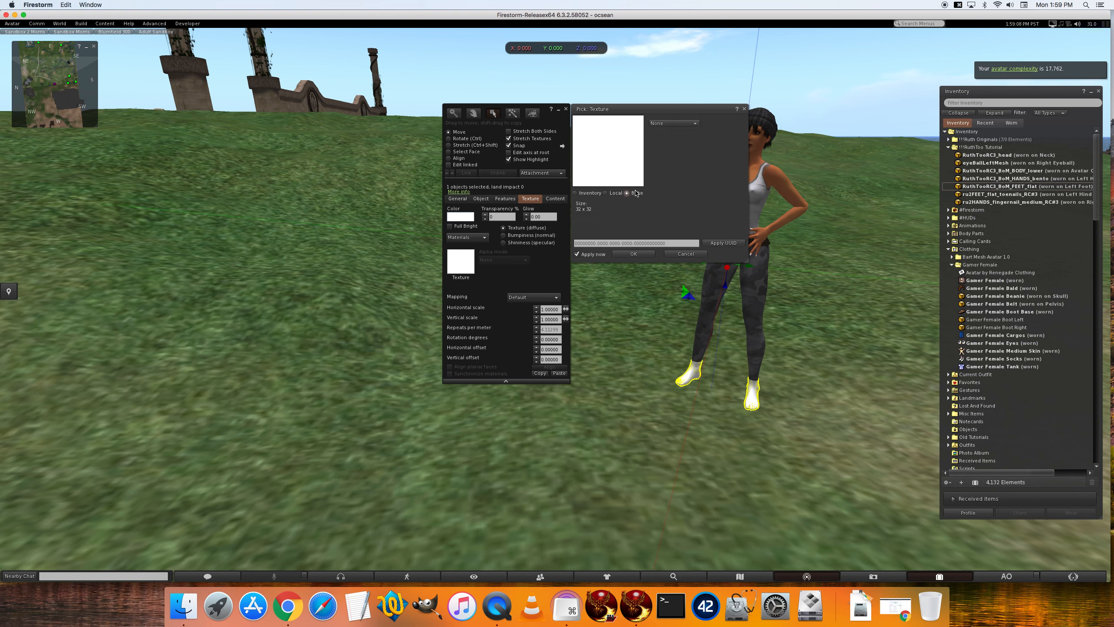
pyautogui.click(660, 123)
pyautogui.click(667, 151)
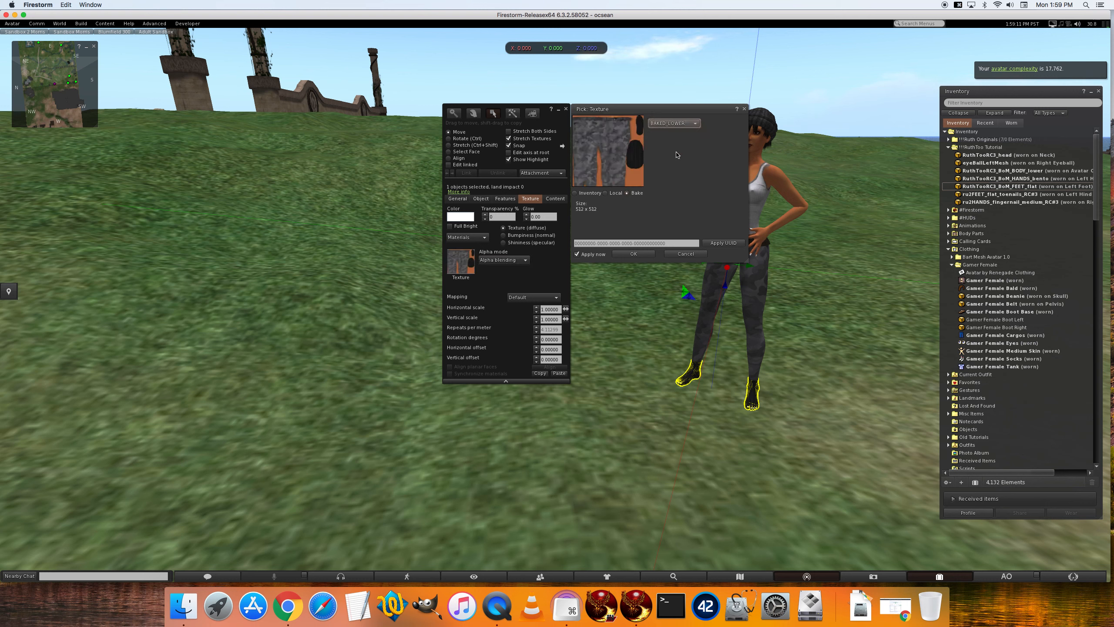
pyautogui.click(632, 255)
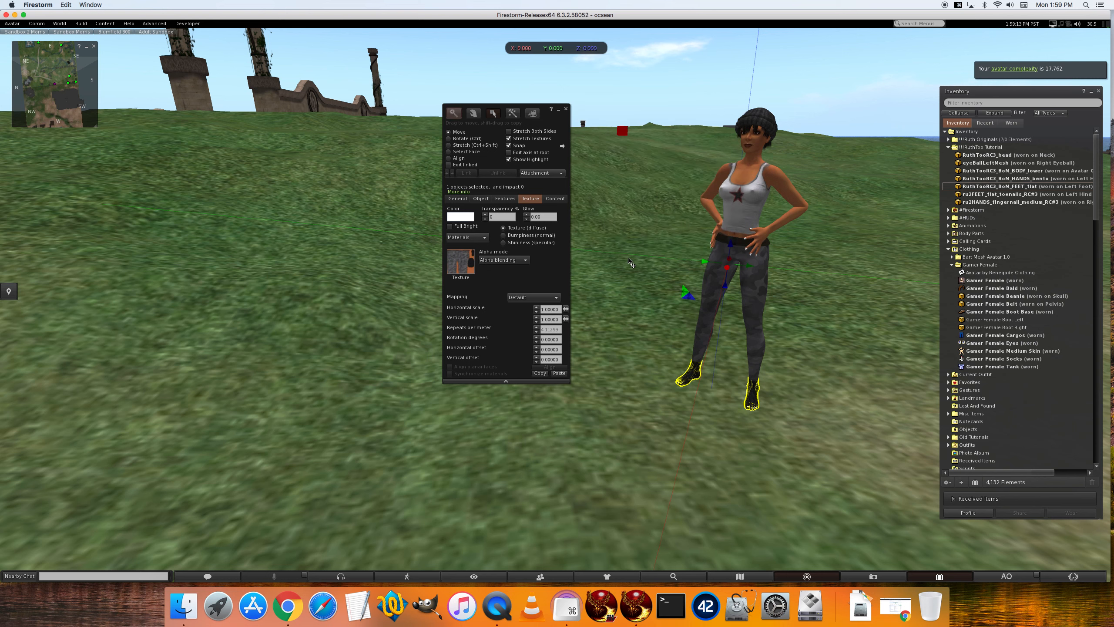
# Step: Edit the worn ru2FEET_flat_toenails_RC#3 and set its color to dark red (RGB 128, 0, 0)
pyautogui.click(997, 196)
pyautogui.rightClick(998, 198)
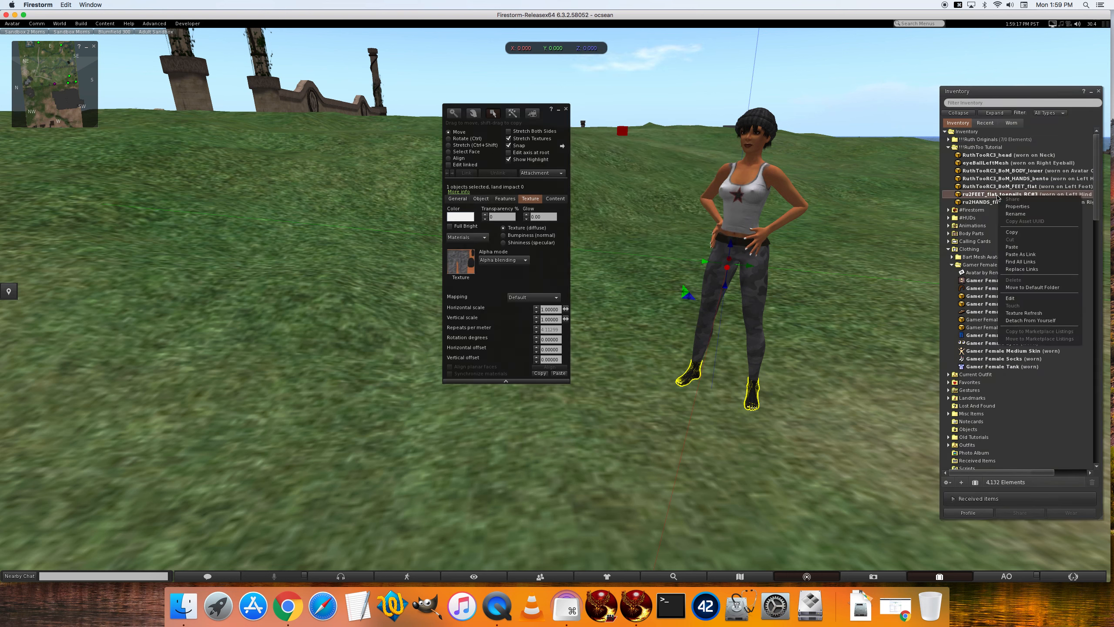
pyautogui.click(1024, 298)
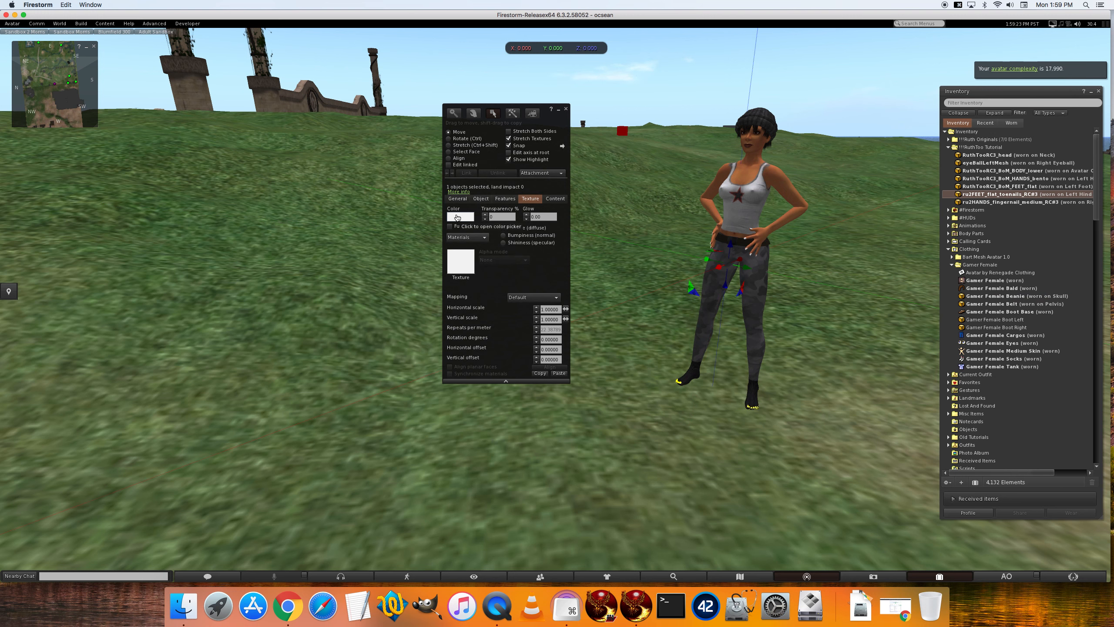
pyautogui.click(456, 218)
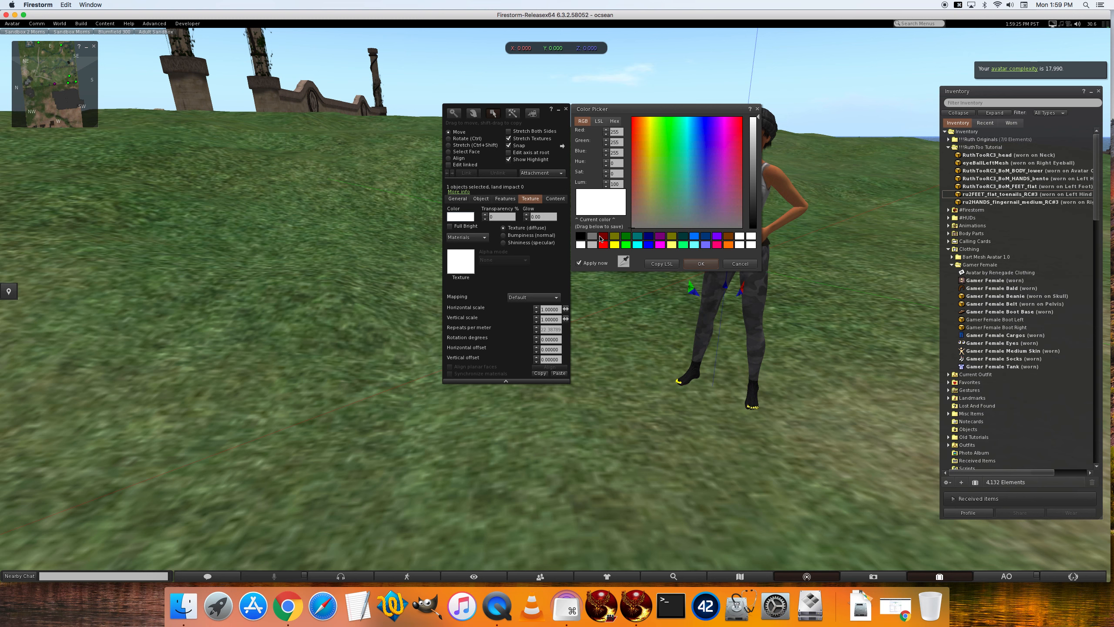
pyautogui.click(604, 236)
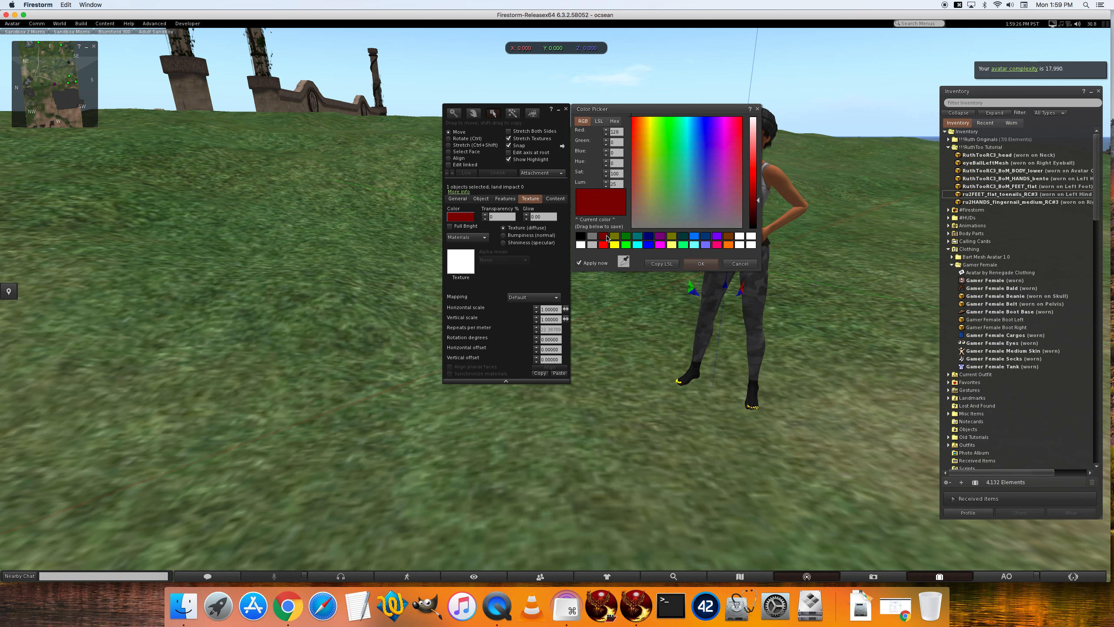
pyautogui.click(701, 264)
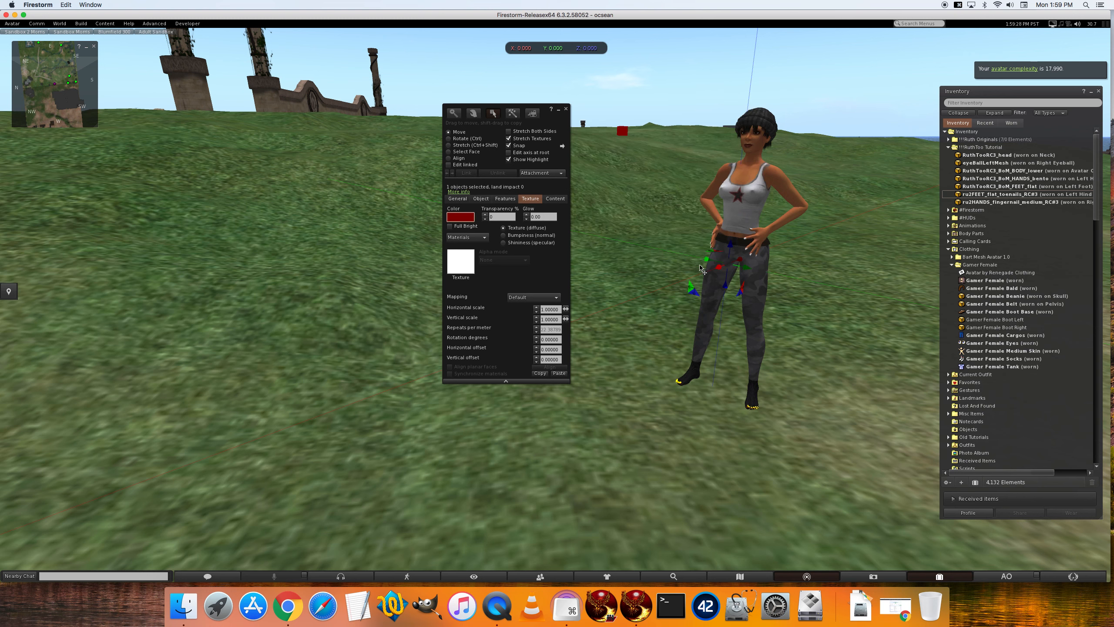
# Step: Edit the worn ru2HANDS_fingernail_medium_RC#3, set its color to dark red (RGB 128, 0, 0), and close the build window
pyautogui.rightClick(988, 203)
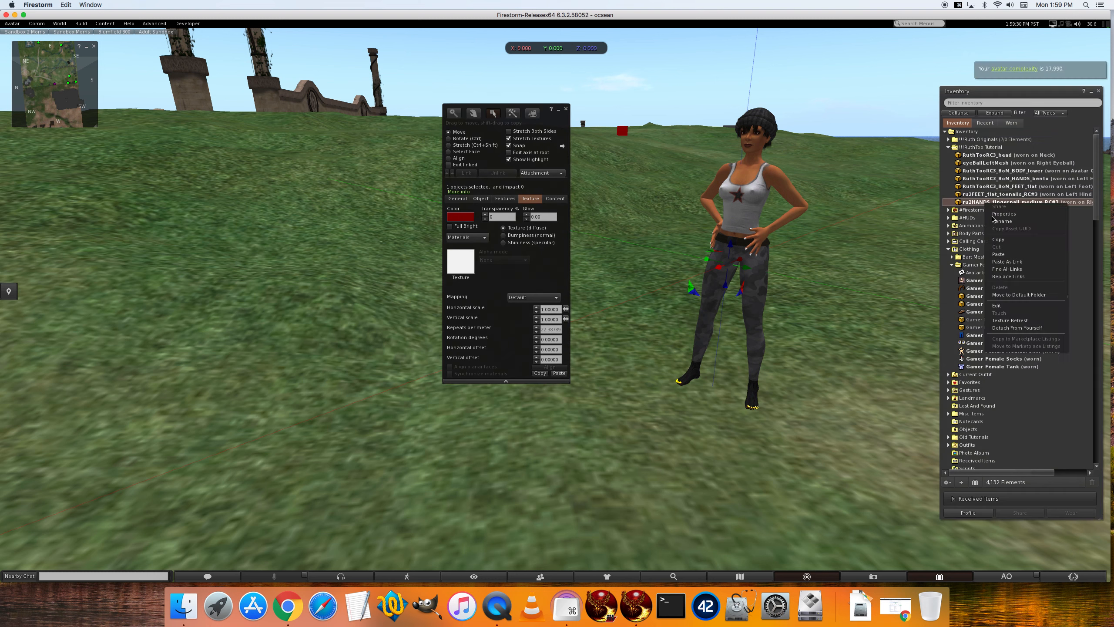
pyautogui.click(997, 305)
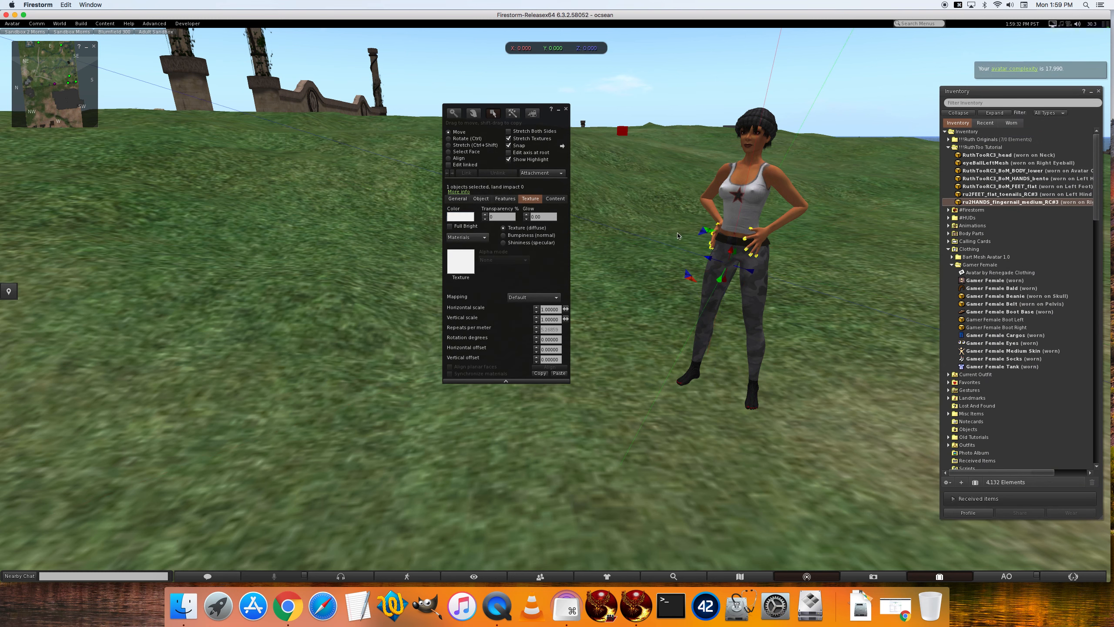
pyautogui.click(461, 264)
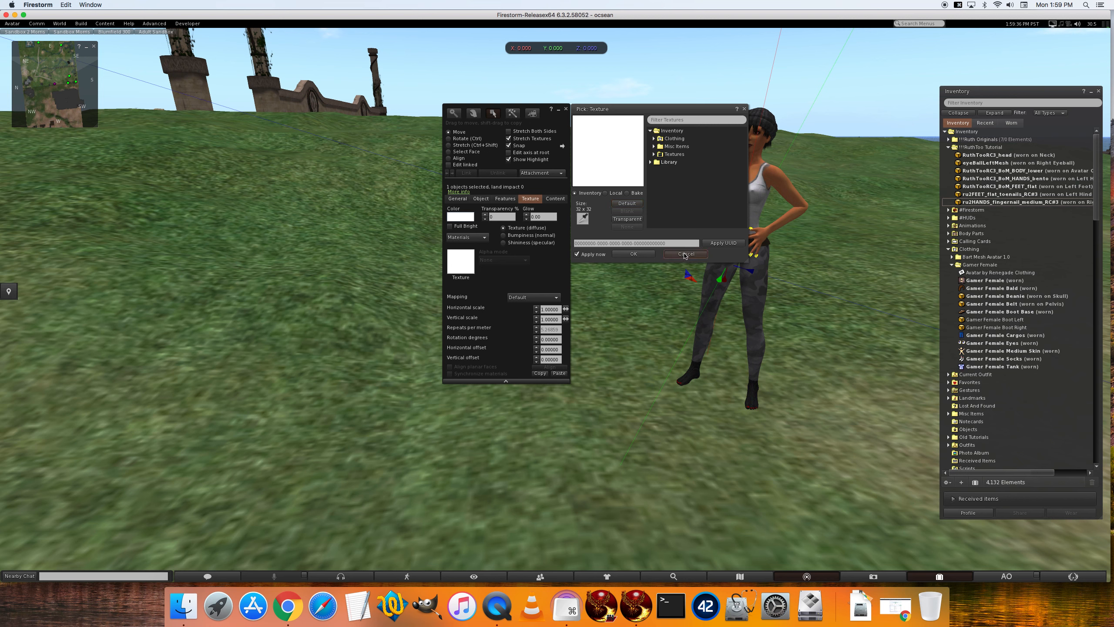
pyautogui.click(685, 254)
pyautogui.click(456, 217)
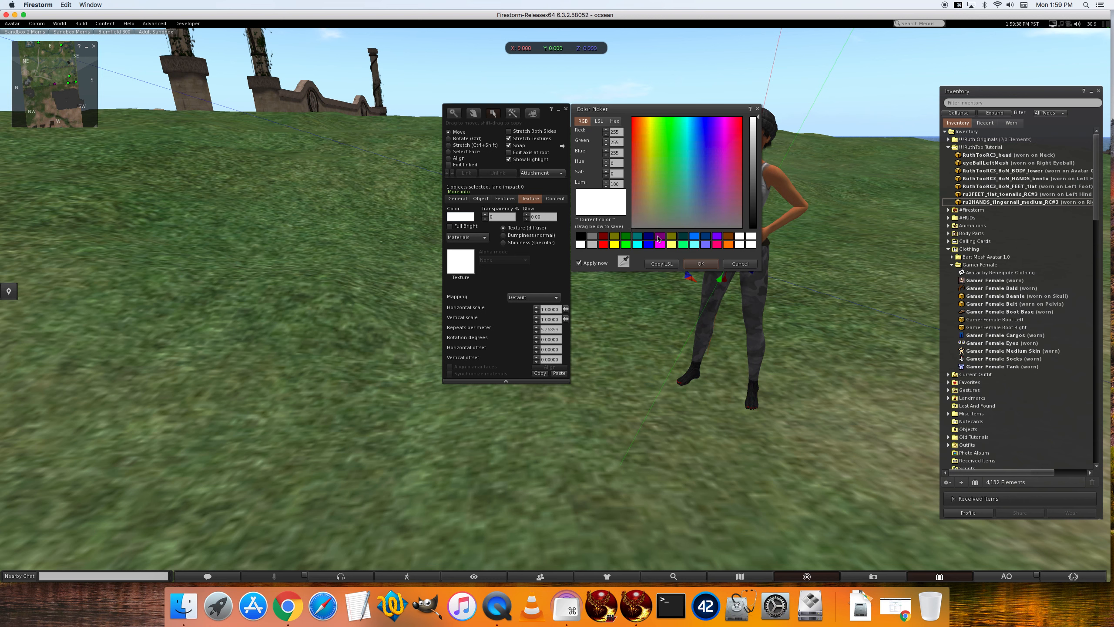
pyautogui.click(603, 237)
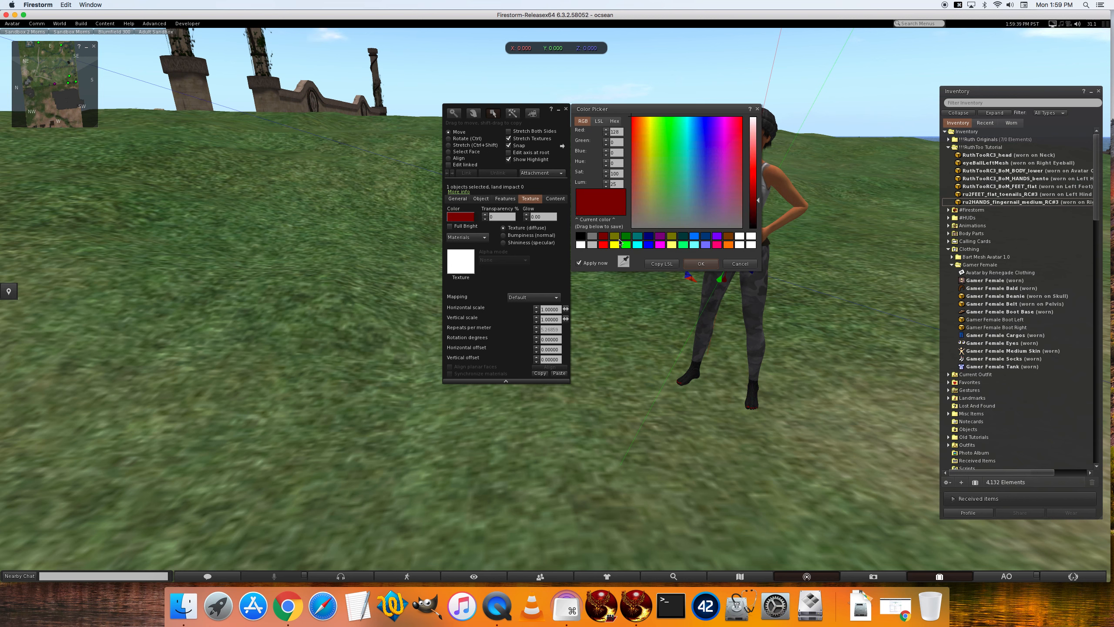
pyautogui.click(701, 264)
pyautogui.click(567, 109)
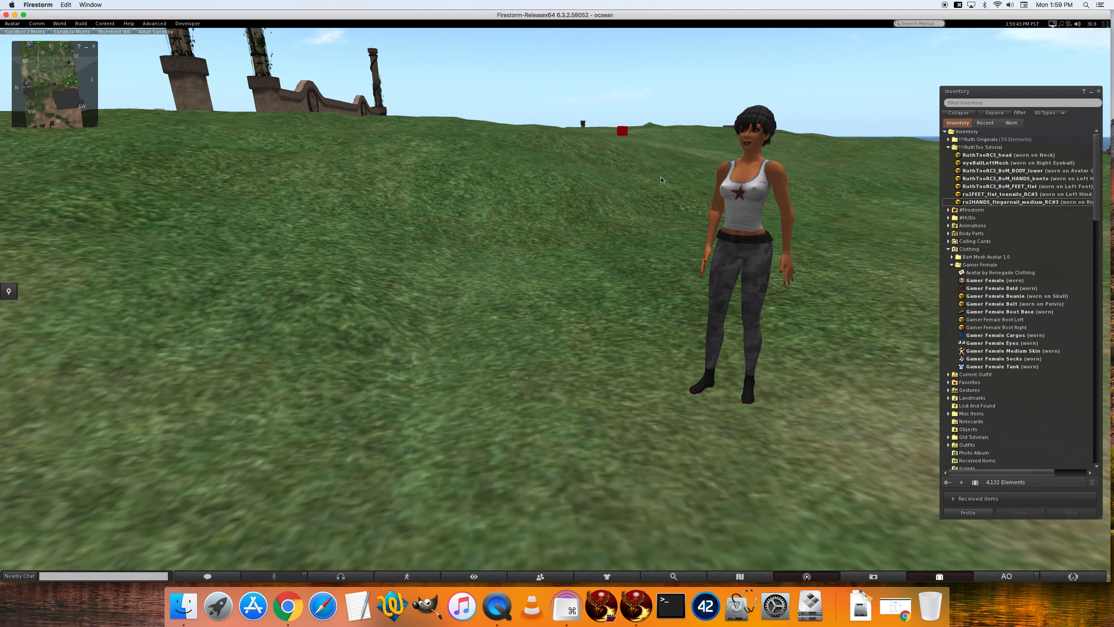
# Step: Examine the textured avatar up close from several angles, including the side, feet, toenails, torso and fingernails
pyautogui.keyDown('ctrl'); pyautogui.keyDown('alt'); pyautogui.moveTo(760, 232); pyautogui.dragTo(612, 188); pyautogui.keyUp('alt'); pyautogui.keyUp('ctrl')
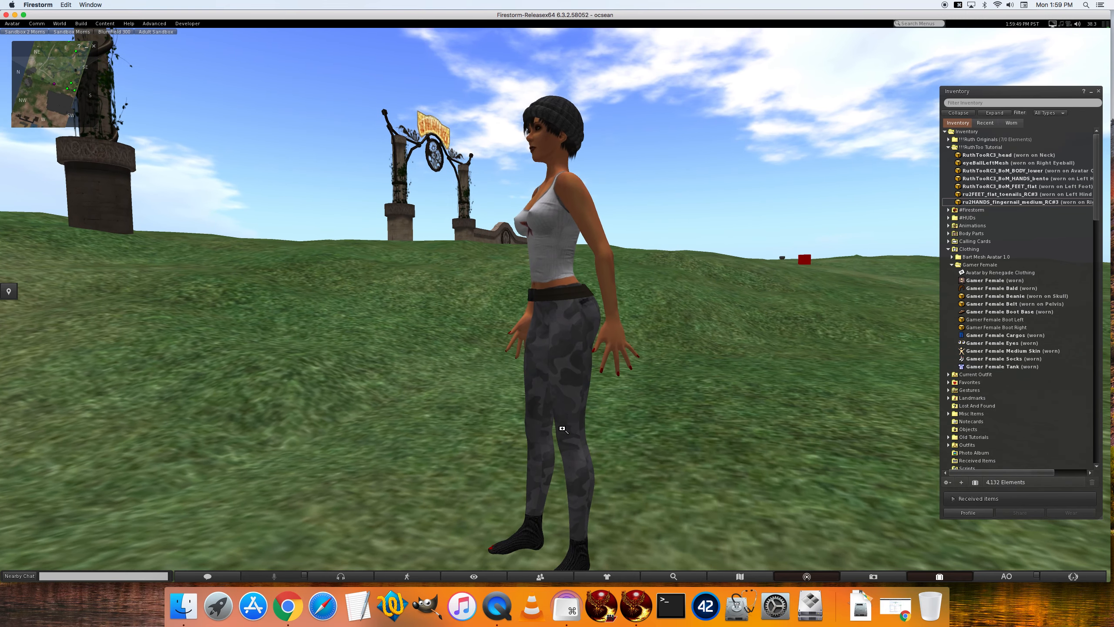
pyautogui.keyDown('alt'); pyautogui.moveTo(570, 517); pyautogui.dragTo(656, 448); pyautogui.keyUp('alt')
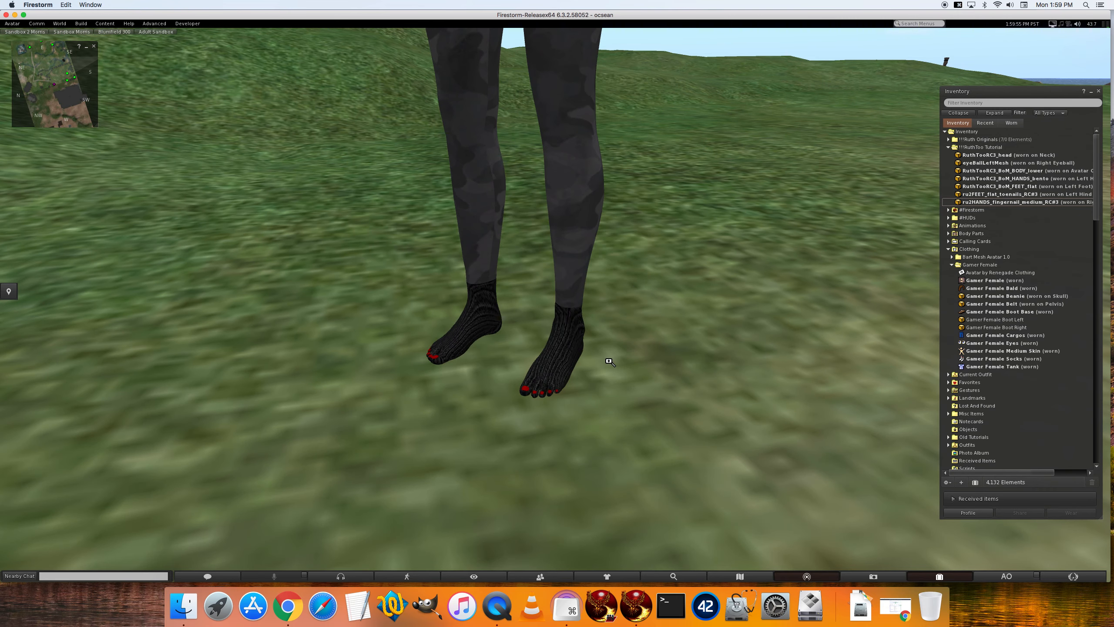
pyautogui.keyDown('alt'); pyautogui.moveTo(595, 82); pyautogui.dragTo(595, 108); pyautogui.keyUp('alt')
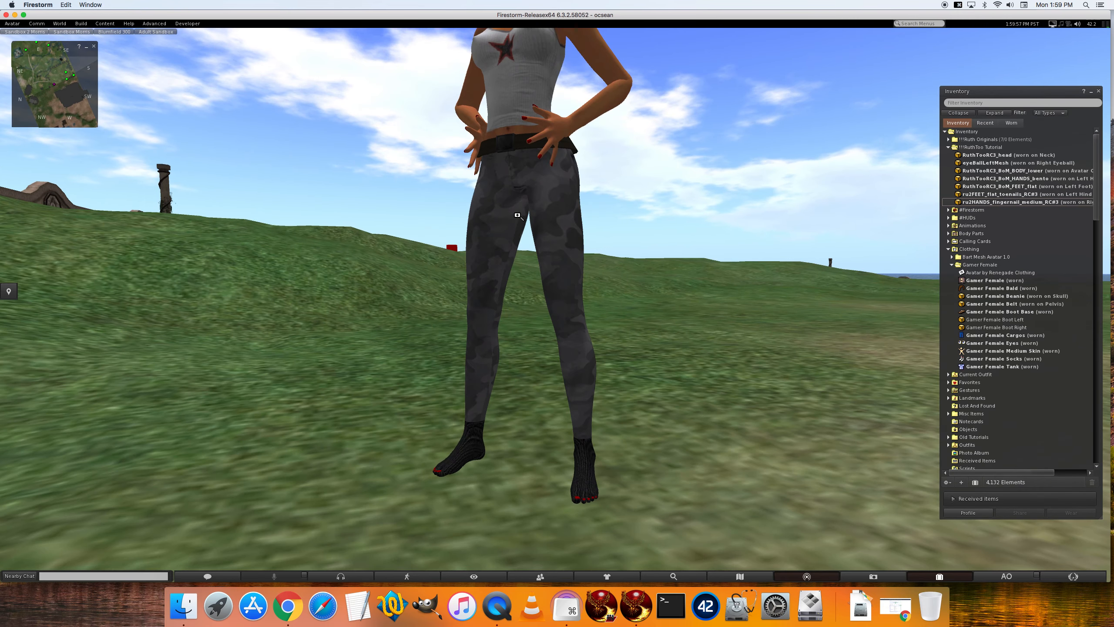
pyautogui.keyDown('alt'); pyautogui.moveTo(518, 165); pyautogui.dragTo(578, 228); pyautogui.keyUp('alt')
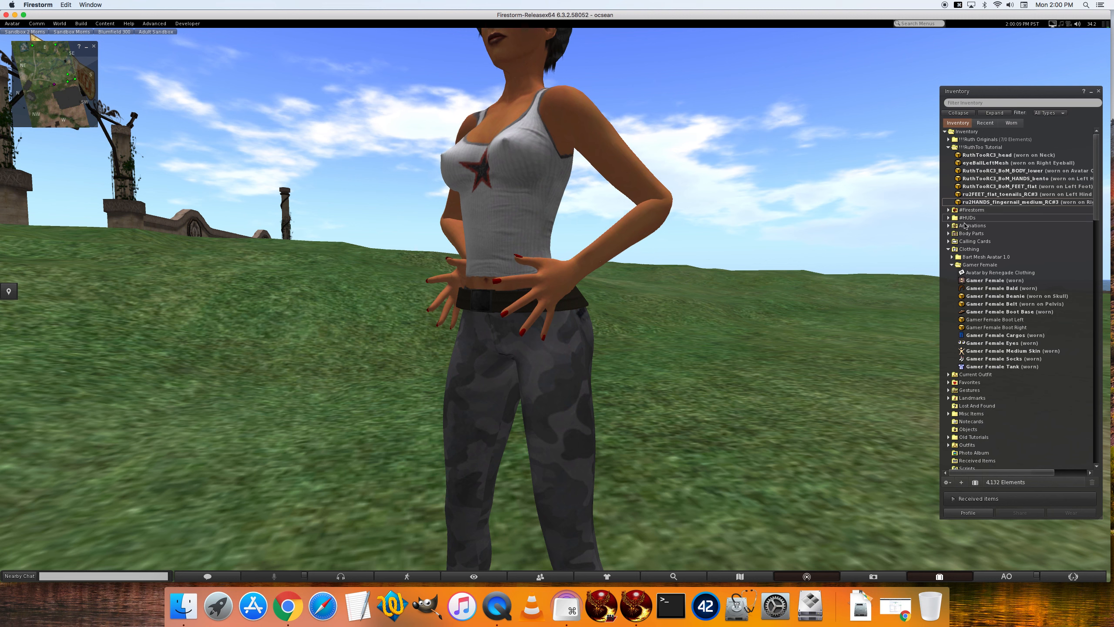
# Step: Play the bentohandrelaxedP1 animation inworld from the Animations folder and close its preview window
pyautogui.click(949, 227)
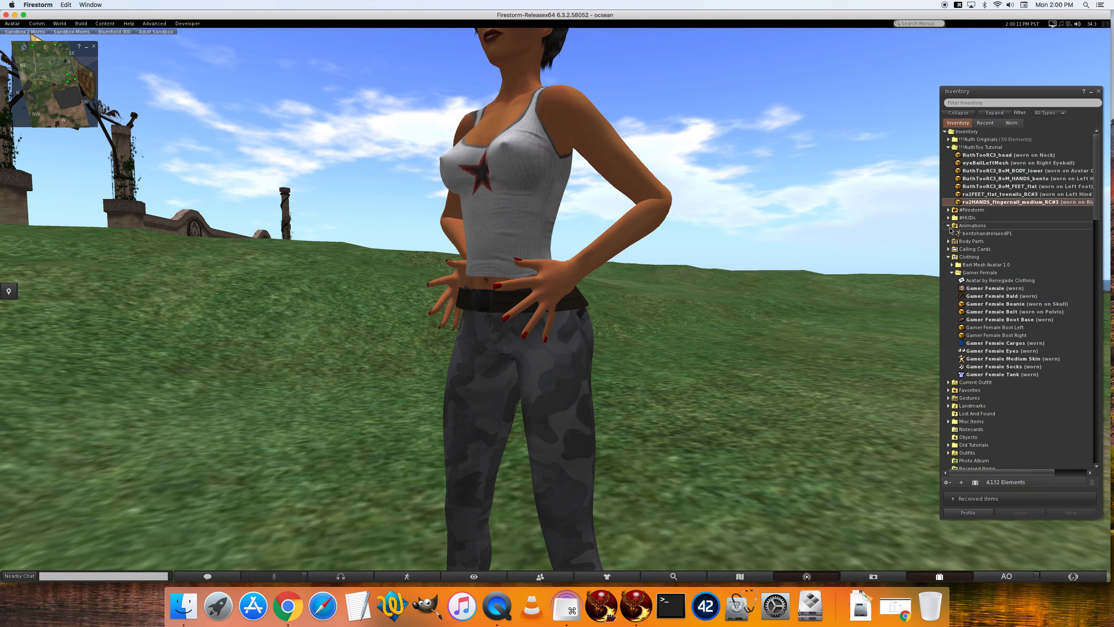
pyautogui.click(959, 233)
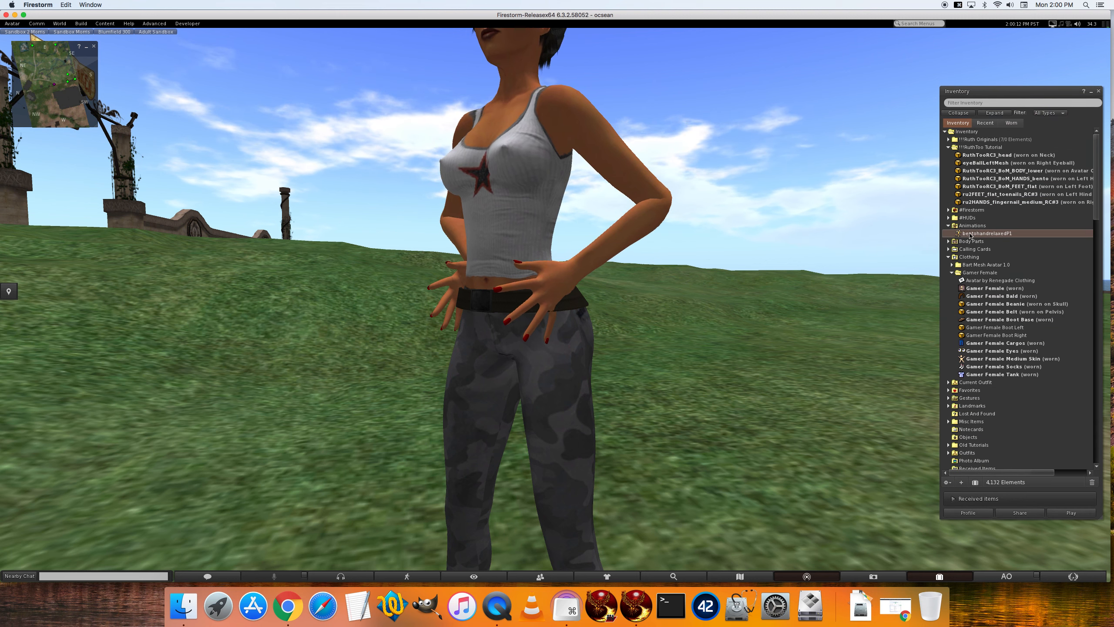
pyautogui.rightClick(972, 236)
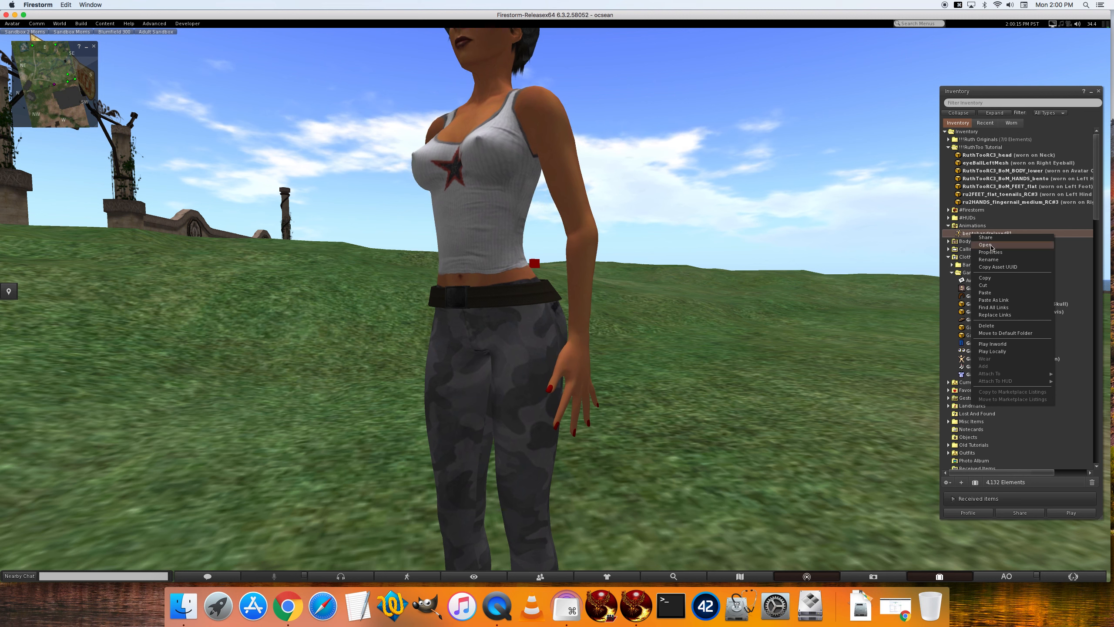
pyautogui.click(992, 344)
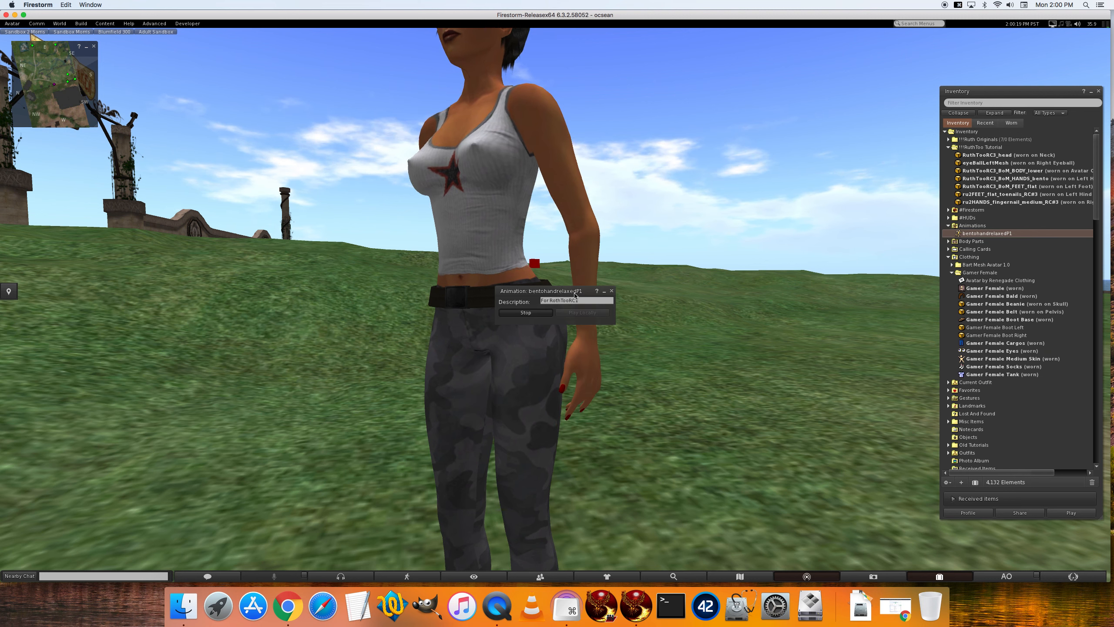
pyautogui.click(612, 290)
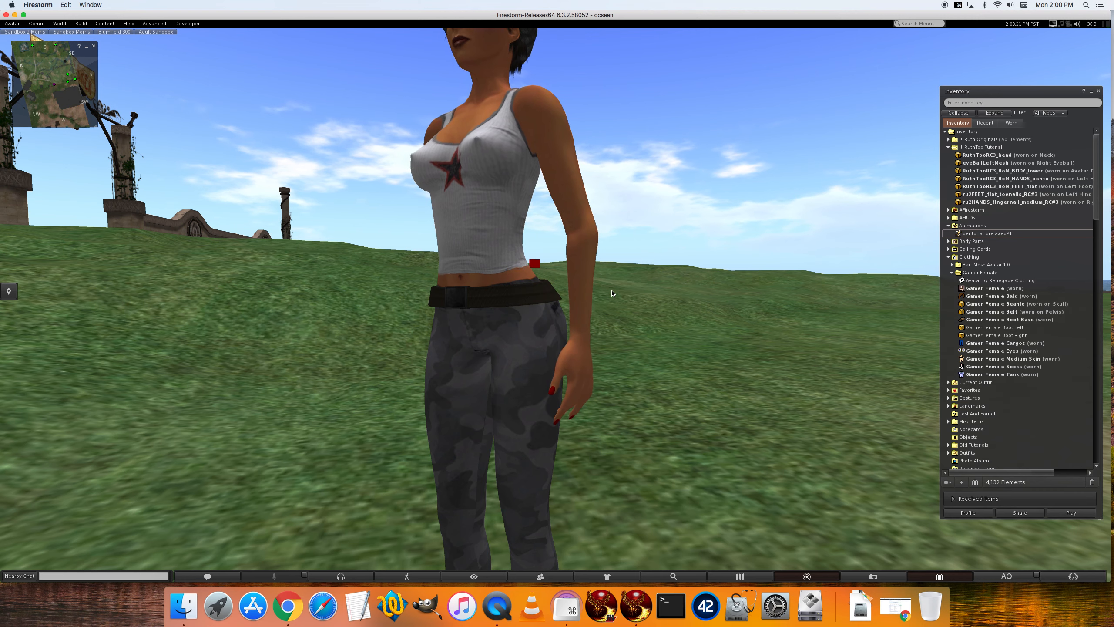
# Step: Add the Gamer Female Boot Left and Gamer Female Boot Right from the Gamer Female folder to the avatar's outfit
pyautogui.keyDown('alt'); pyautogui.moveTo(591, 357); pyautogui.dragTo(557, 307); pyautogui.keyUp('alt')
pyautogui.keyDown('alt'); pyautogui.moveTo(488, 297); pyautogui.dragTo(556, 305); pyautogui.keyUp('alt')
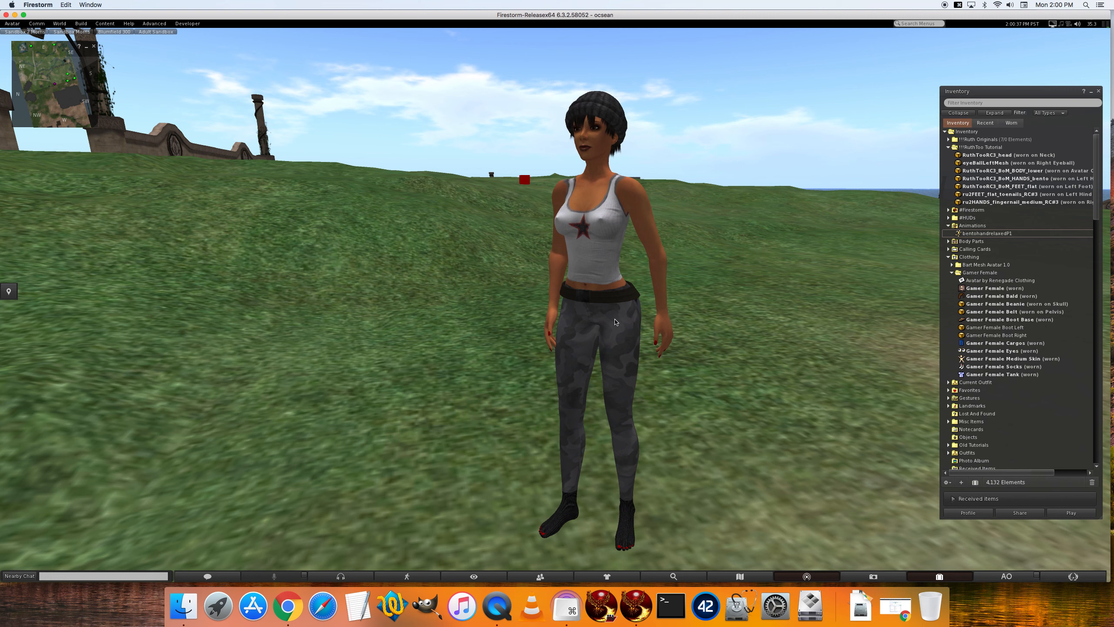
pyautogui.keyDown('alt'); pyautogui.moveTo(597, 313); pyautogui.dragTo(630, 395); pyautogui.keyUp('alt')
pyautogui.keyDown('alt'); pyautogui.moveTo(555, 310); pyautogui.dragTo(553, 303); pyautogui.keyUp('alt')
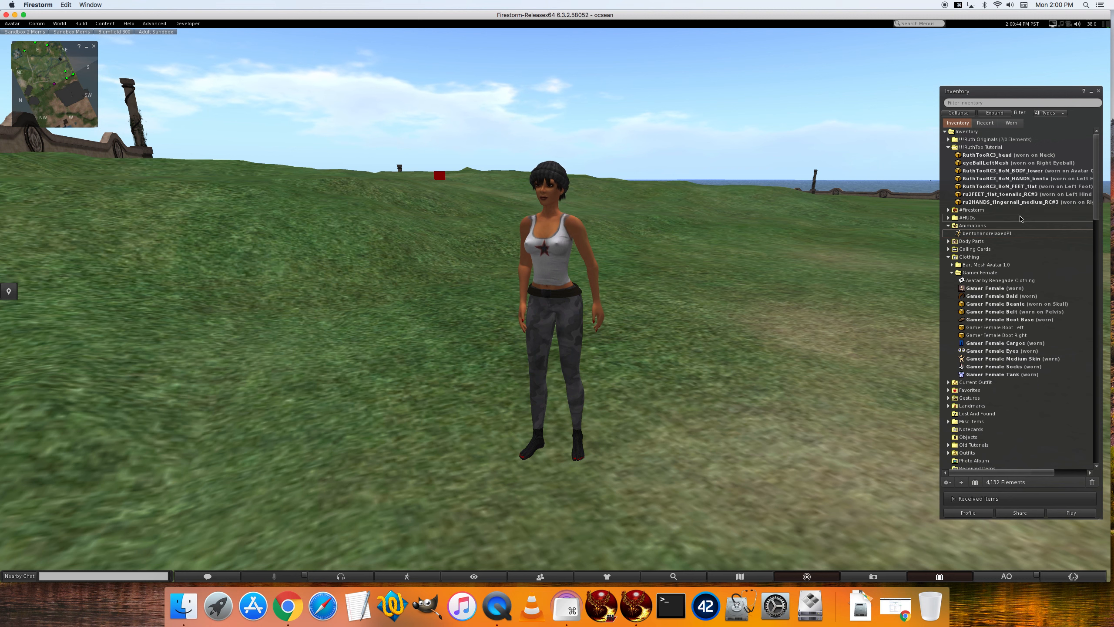
pyautogui.click(985, 328)
pyautogui.rightClick(984, 330)
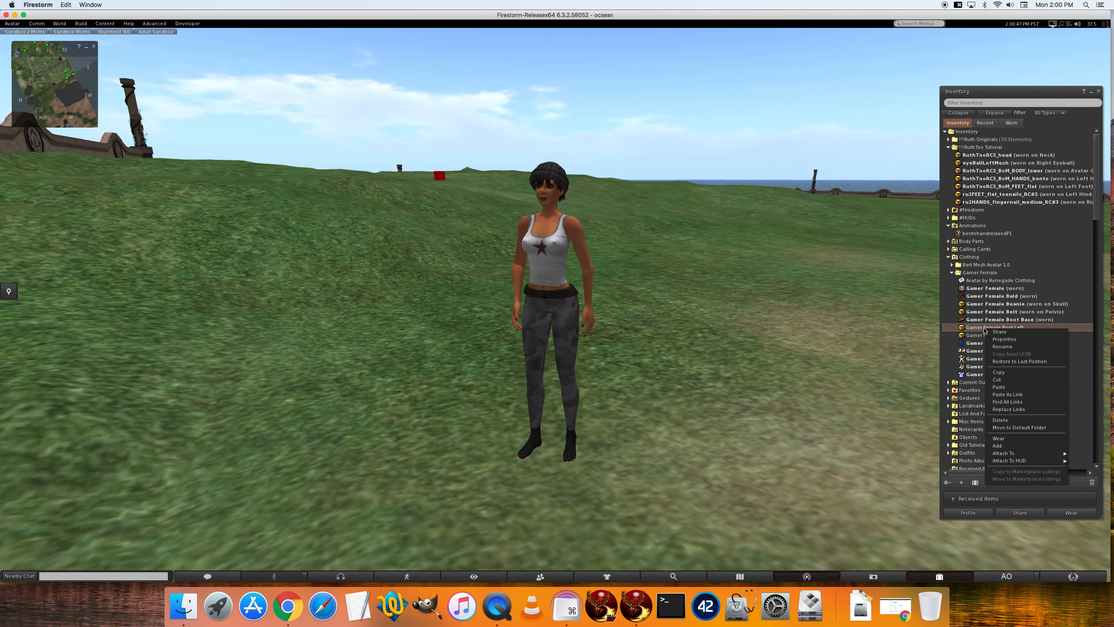
pyautogui.click(1018, 447)
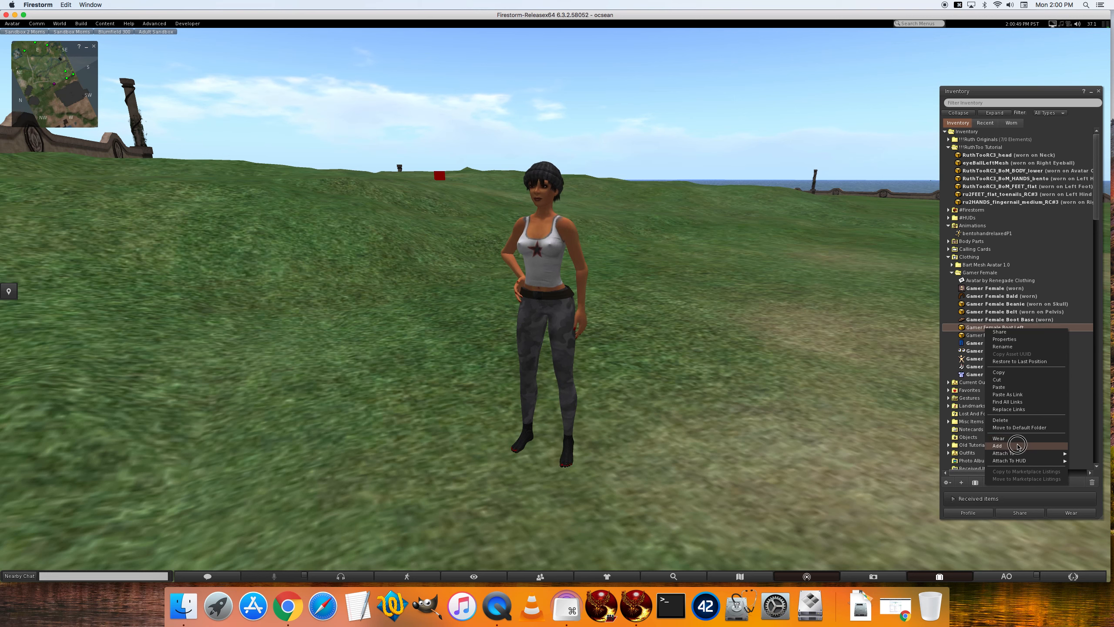
pyautogui.click(990, 337)
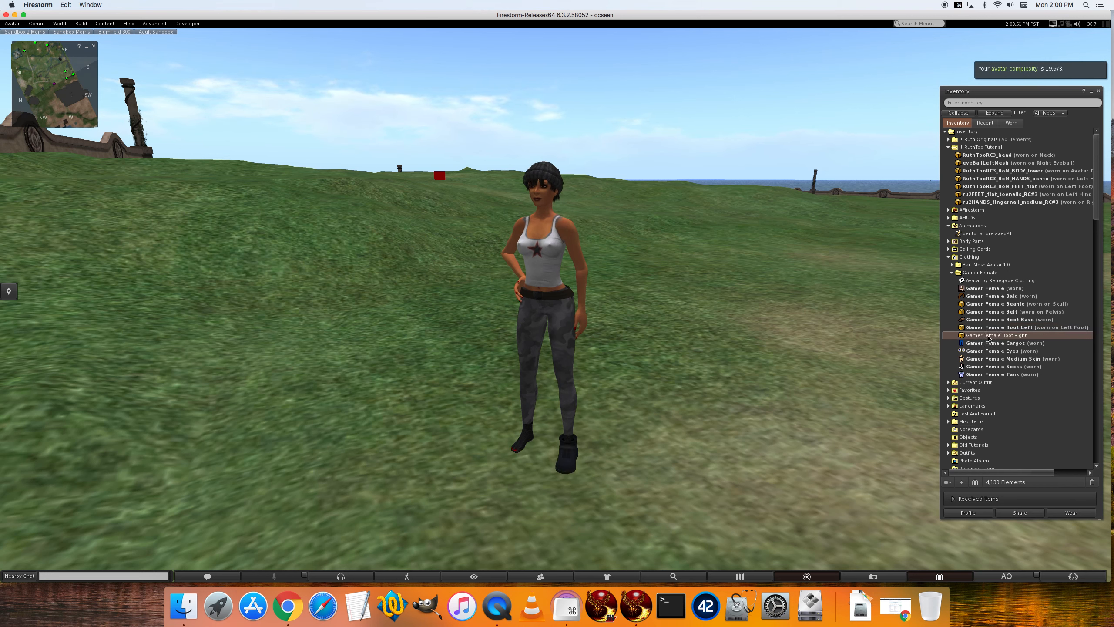
pyautogui.rightClick(991, 337)
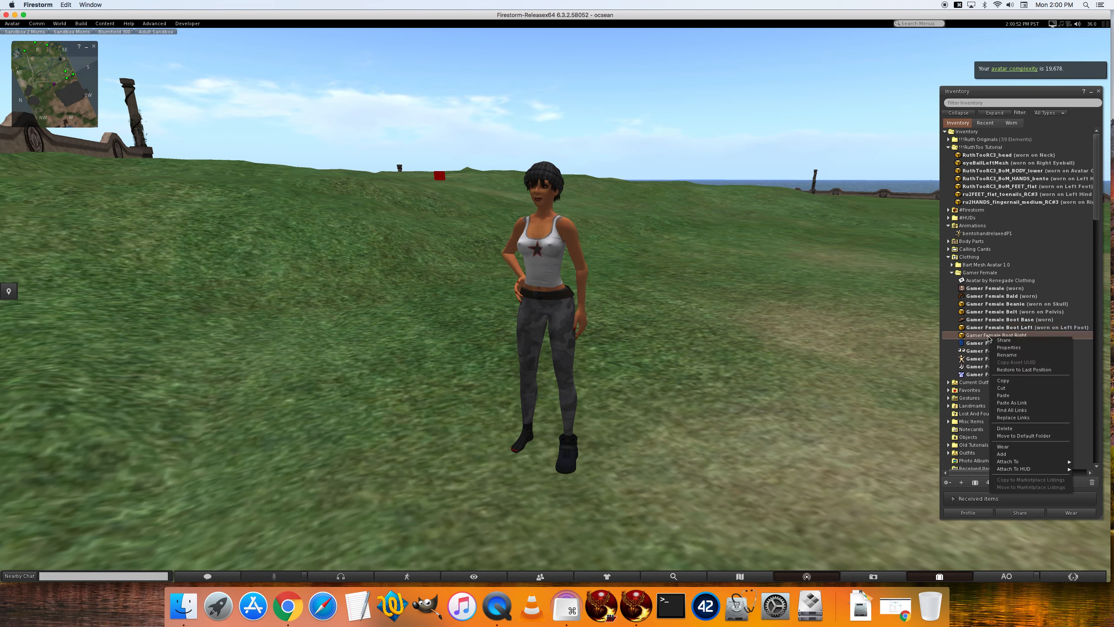
pyautogui.click(1005, 454)
# Step: Examine the boots and the Gamer Female Belt on the avatar up close, and return to the full-body view
pyautogui.keyDown('alt'); pyautogui.moveTo(562, 447); pyautogui.dragTo(491, 393); pyautogui.keyUp('alt')
pyautogui.keyDown('alt'); pyautogui.moveTo(557, 264); pyautogui.dragTo(557, 307); pyautogui.keyUp('alt')
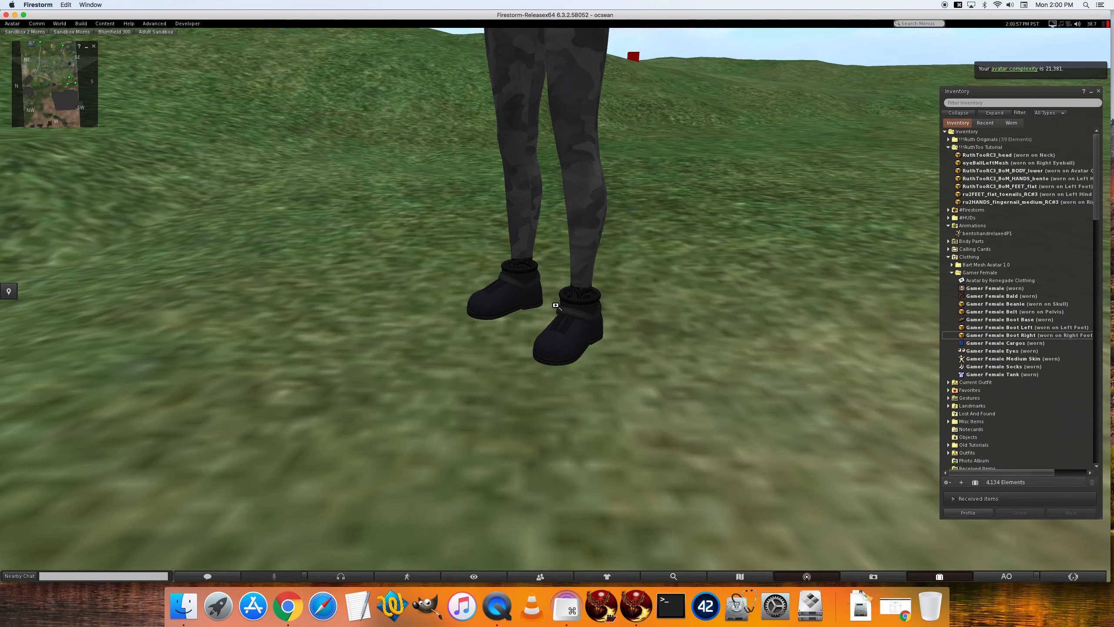
pyautogui.keyDown('alt'); pyautogui.moveTo(592, 122); pyautogui.dragTo(698, 194); pyautogui.keyUp('alt')
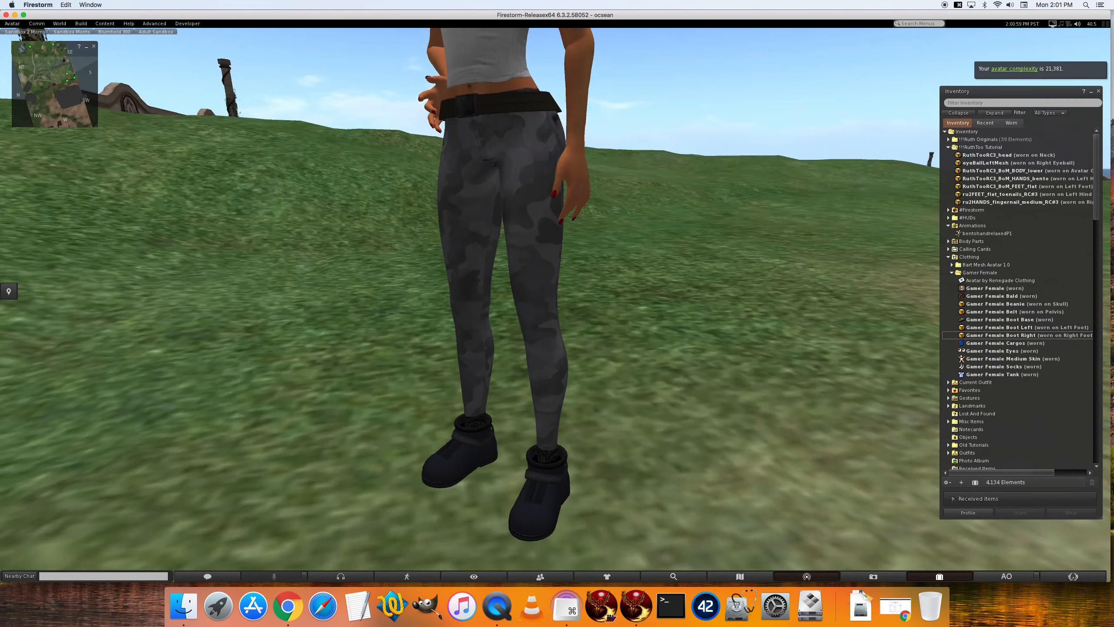
pyautogui.keyDown('alt'); pyautogui.moveTo(509, 231); pyautogui.dragTo(539, 259); pyautogui.keyUp('alt')
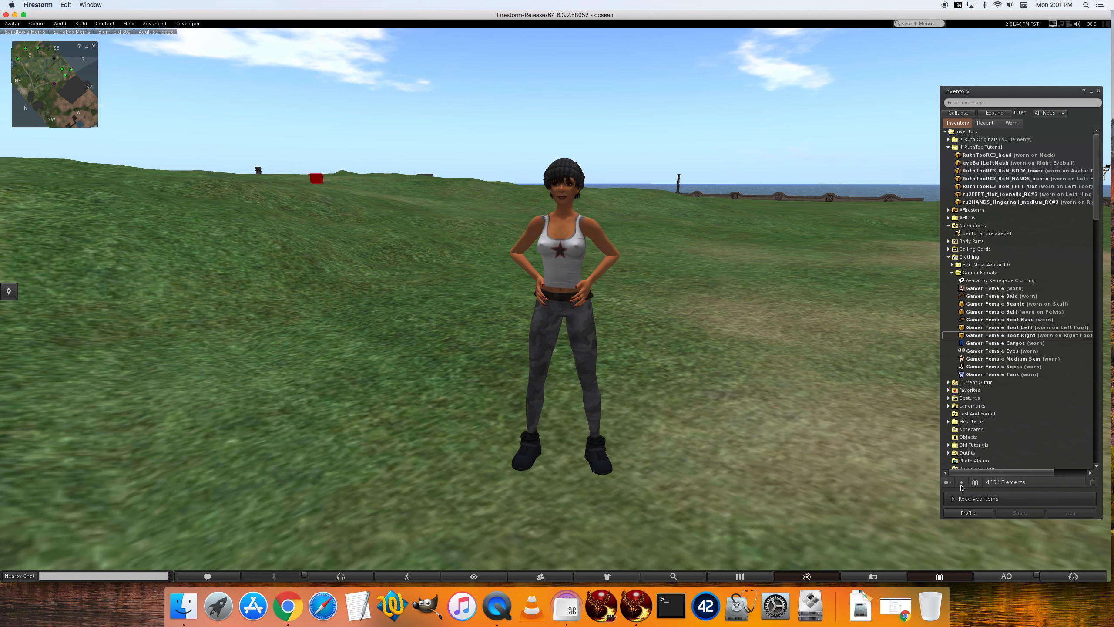
pyautogui.click(997, 313)
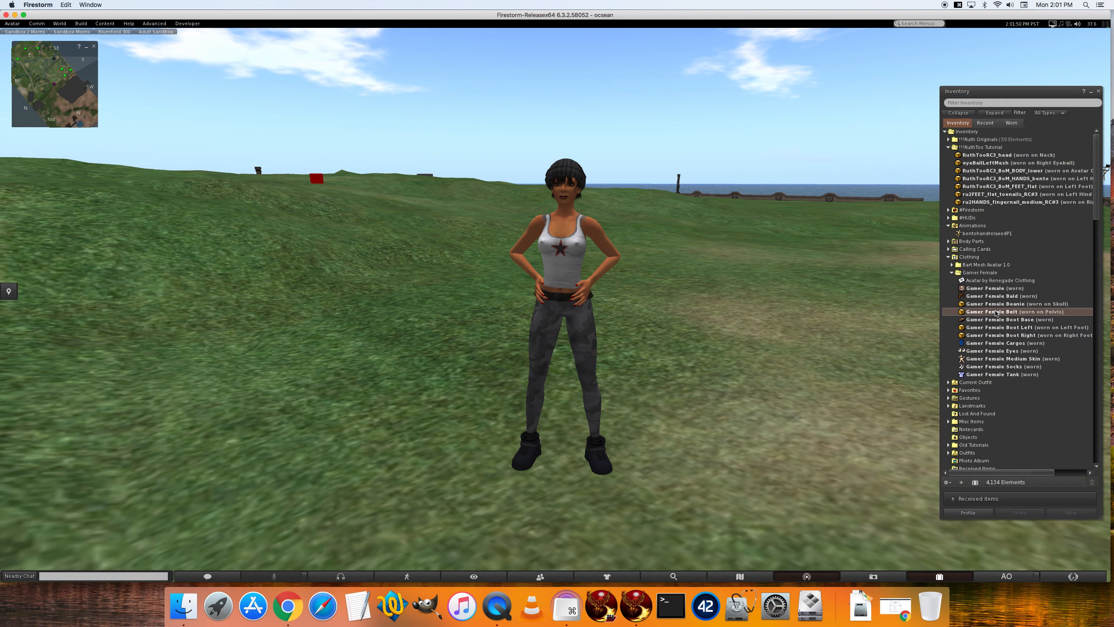
pyautogui.click(570, 297)
pyautogui.keyDown('alt'); pyautogui.moveTo(569, 298); pyautogui.dragTo(1047, 381); pyautogui.keyUp('alt')
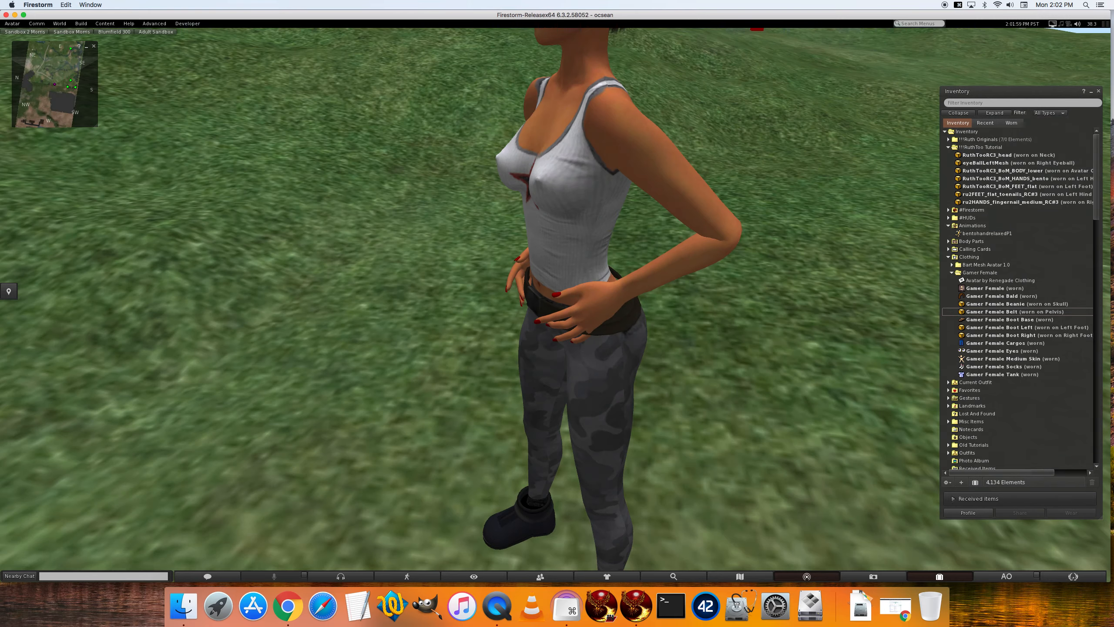
pyautogui.press('Escape')
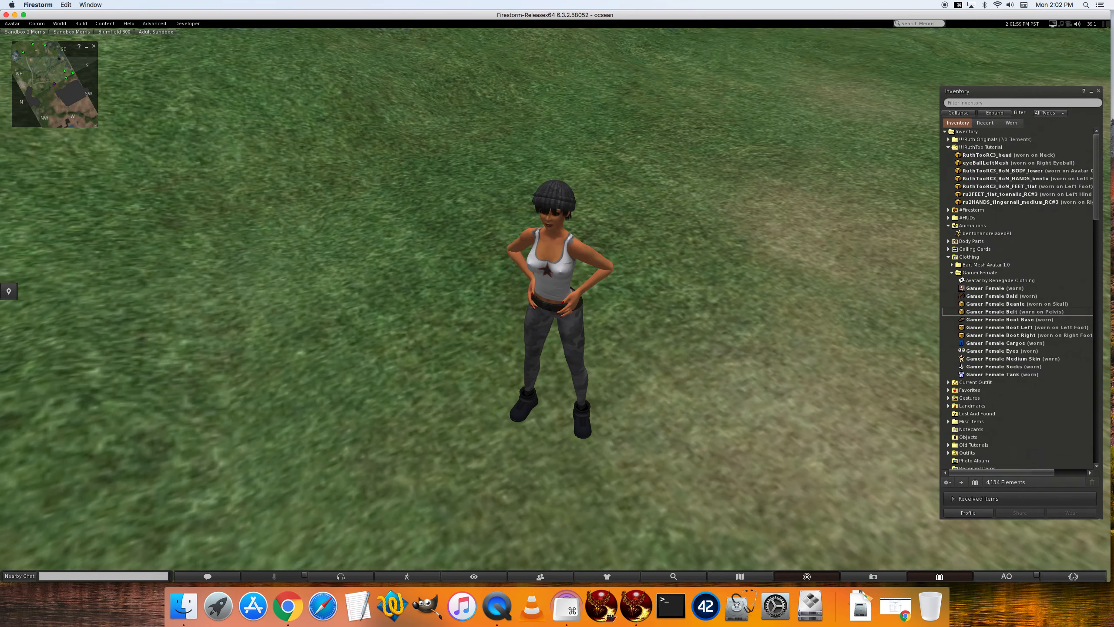